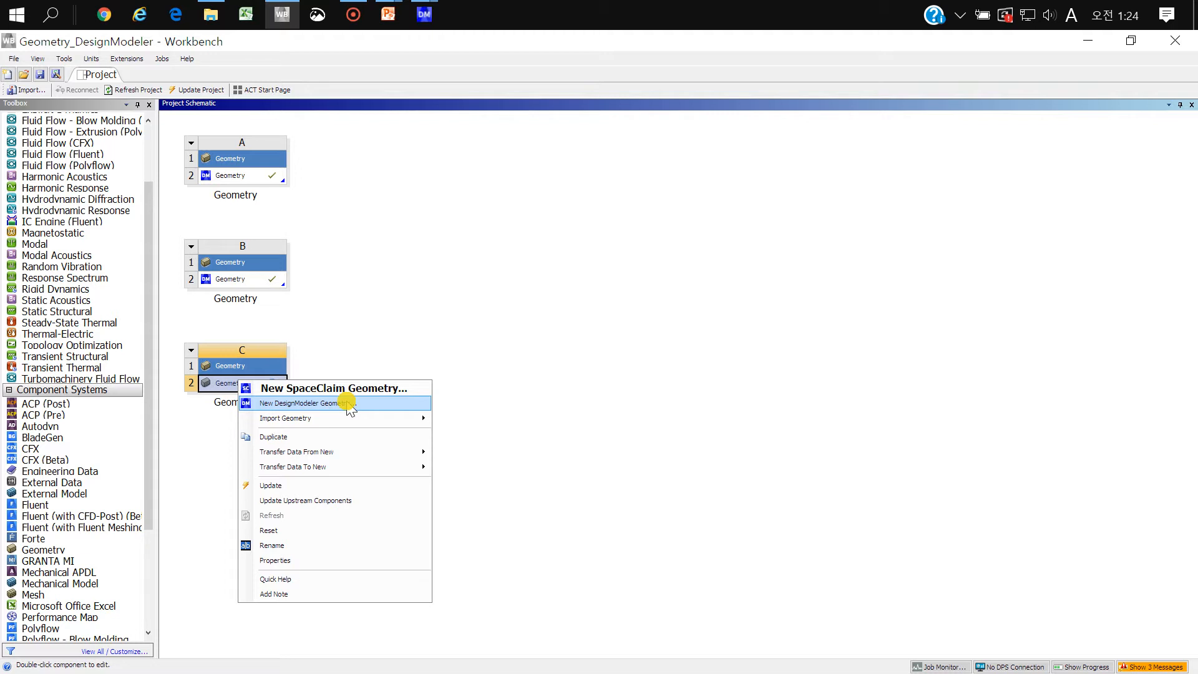
Step: Open the geometry of system B in DesignModeler and bring the whole imported wheel model into view
click(332, 302)
click(236, 281)
double_click(236, 281)
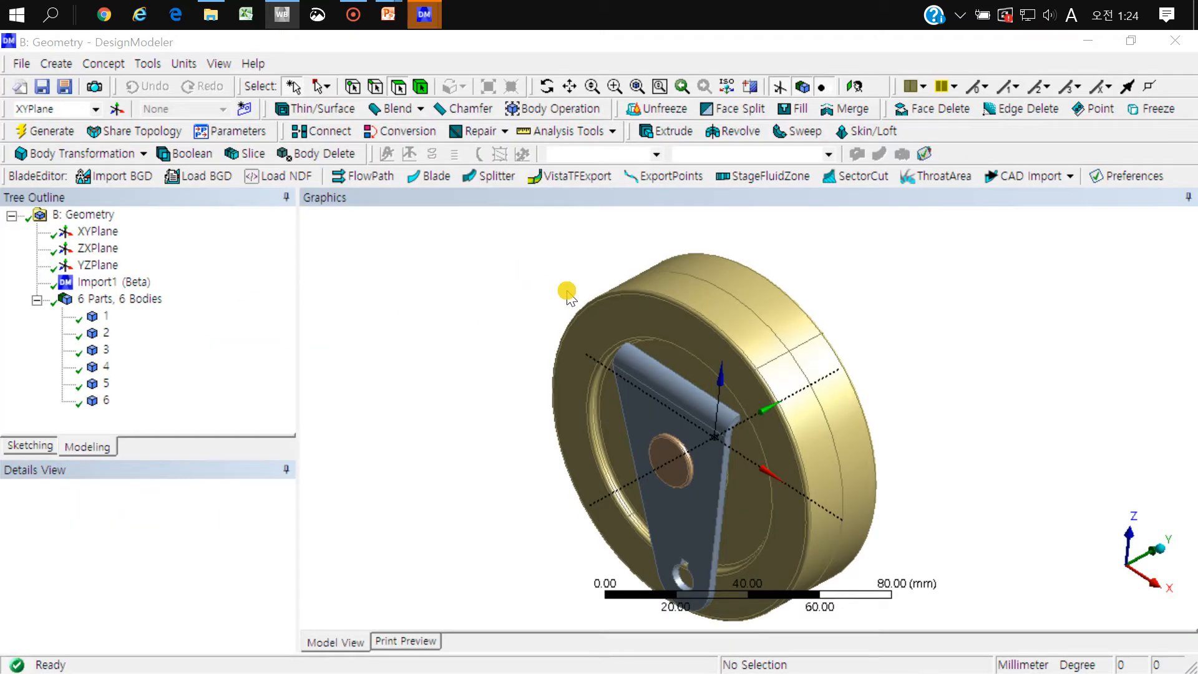
middle_drag(747, 386, 659, 351)
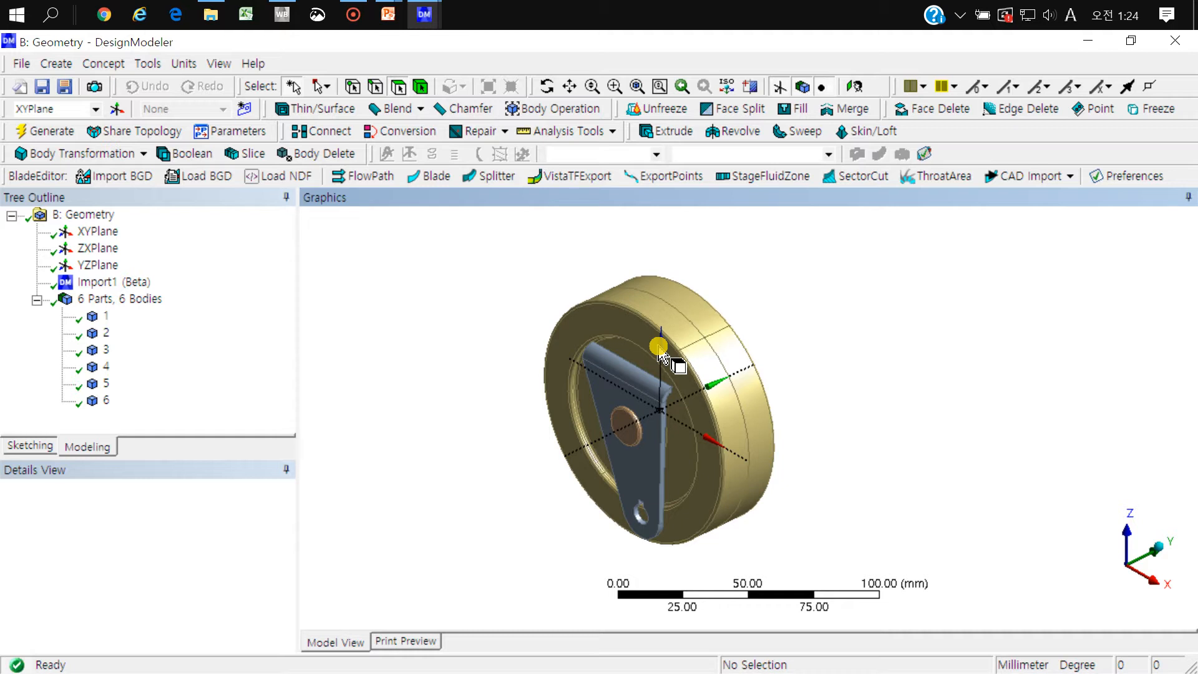
Step: Examine the assembled caster in the DesignModeler window of system A as a reference, and return to the system B geometry
click(424, 14)
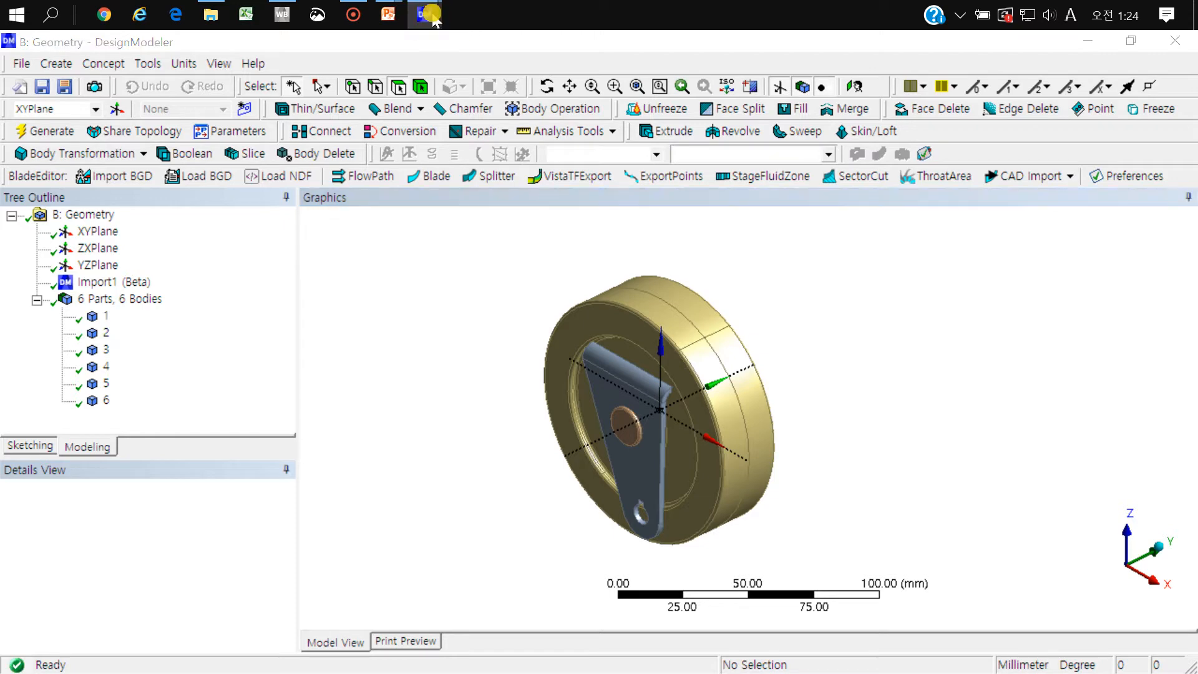
click(511, 93)
mouse_move(730, 322)
middle_down()
mouse_move(655, 166)
mouse_move(852, 282)
mouse_move(910, 284)
mouse_move(702, 282)
mouse_move(780, 309)
mouse_move(752, 259)
mouse_move(734, 301)
middle_up()
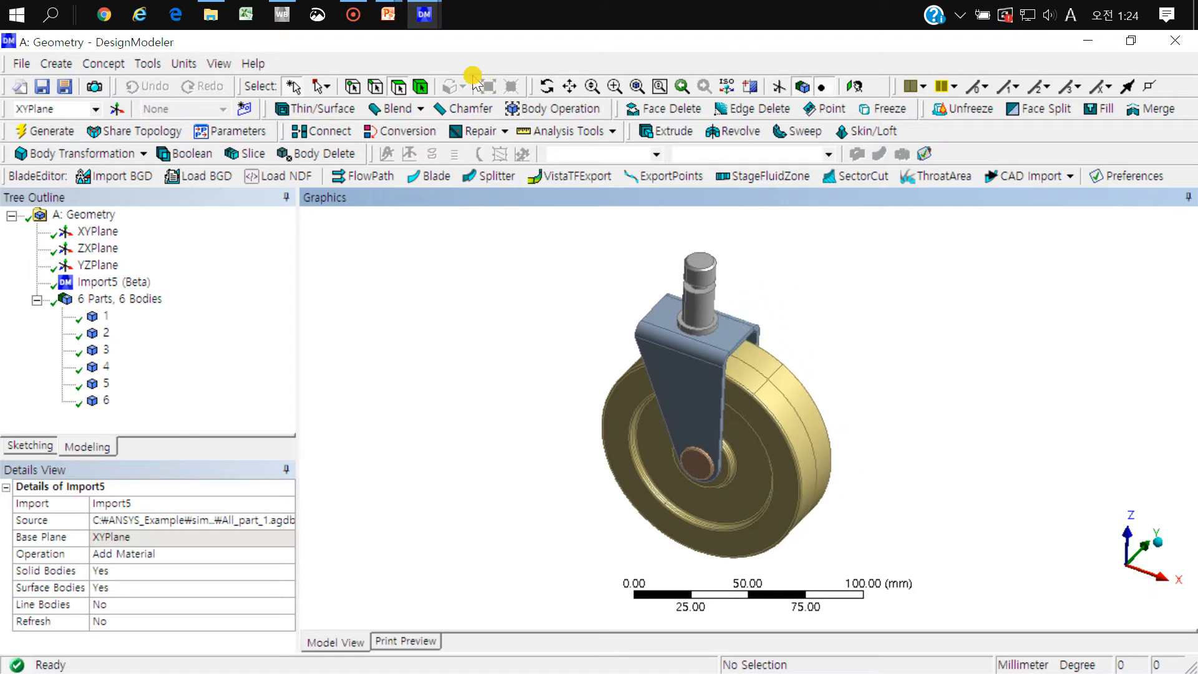
click(422, 15)
click(353, 98)
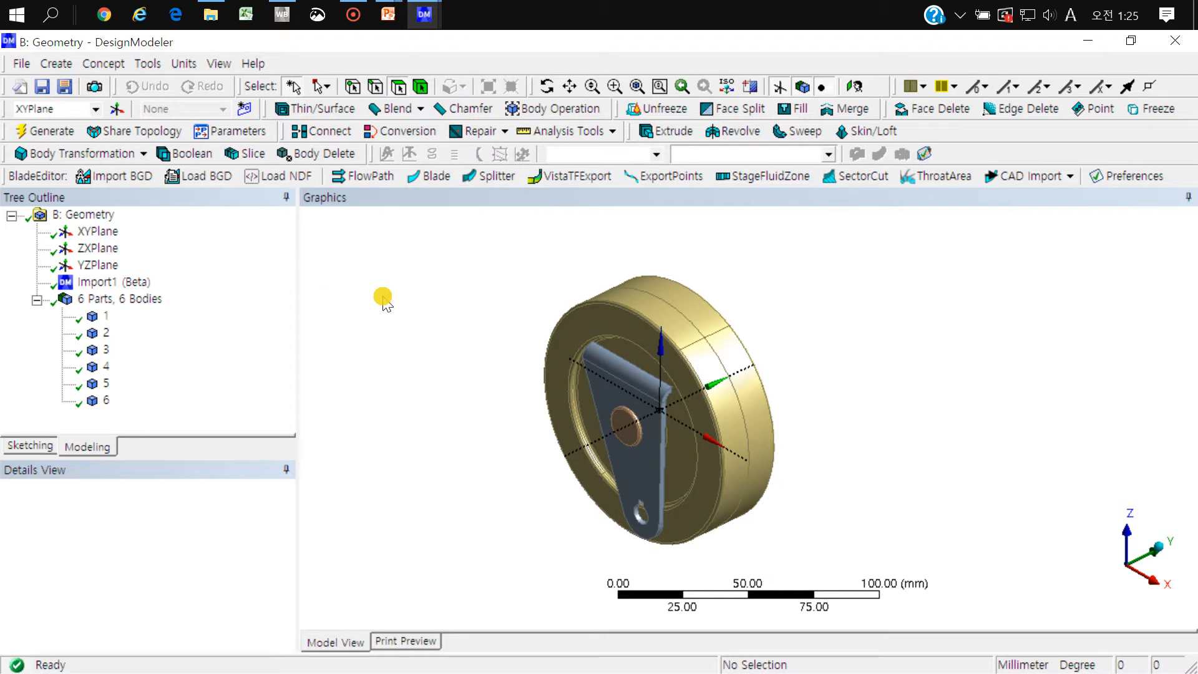
Step: Check the Add Frozen and Add Material choices for the operation of the Import1 feature
click(120, 282)
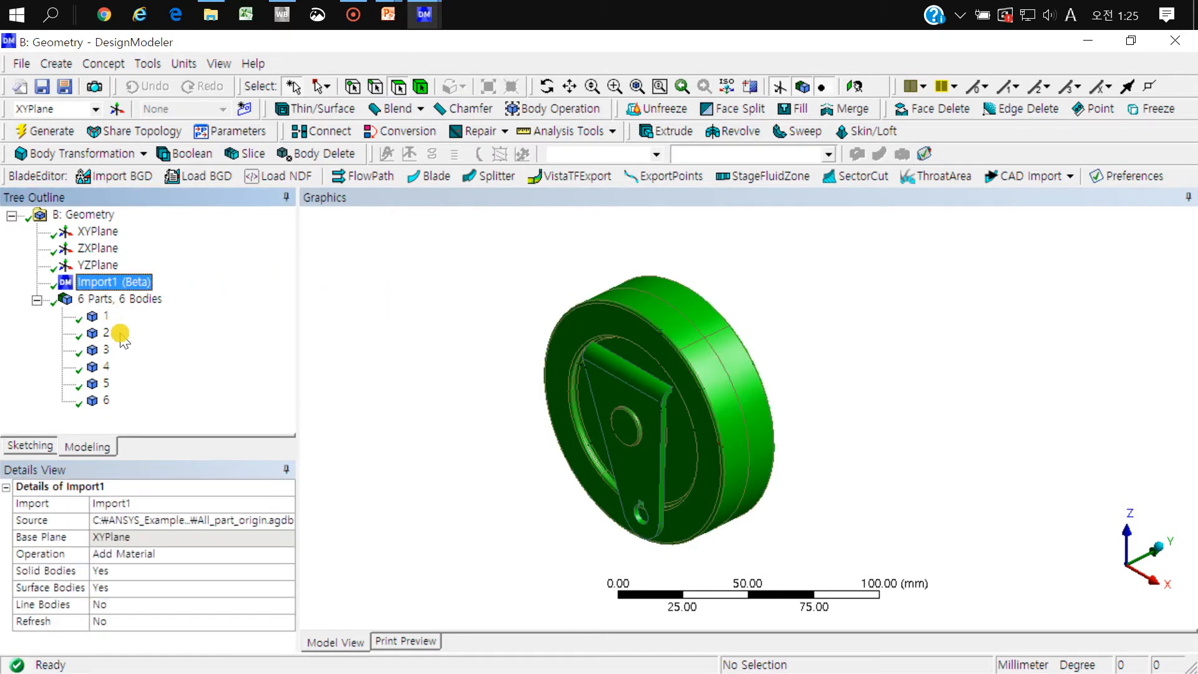
click(286, 555)
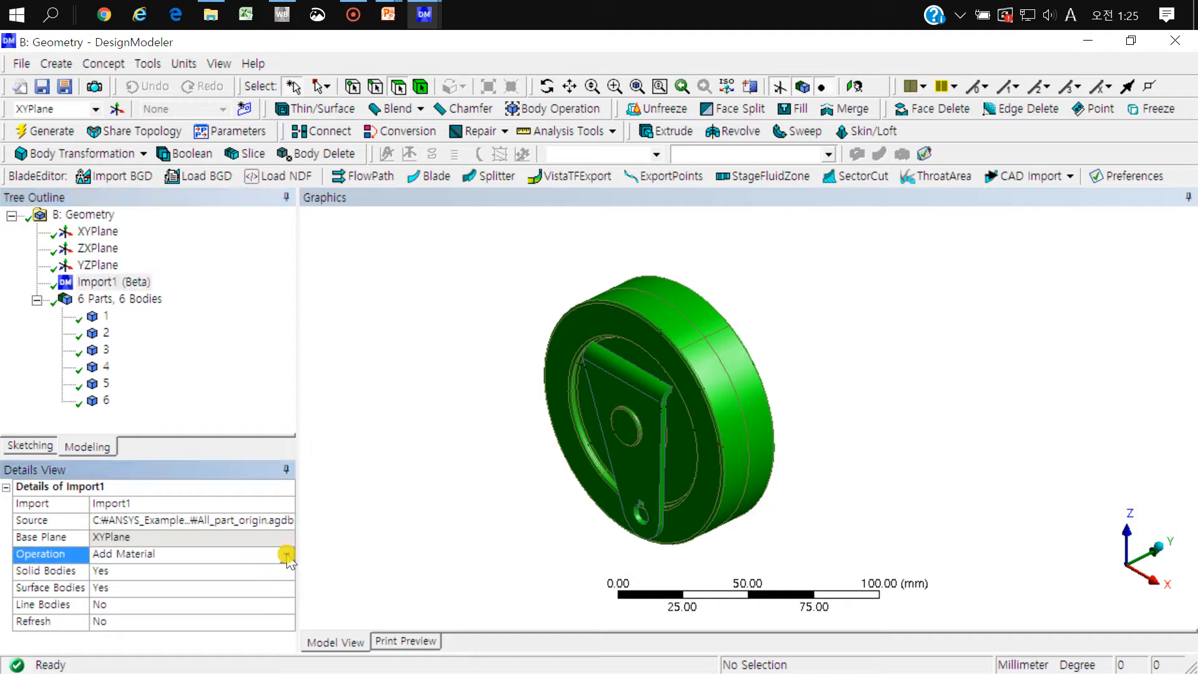
click(286, 554)
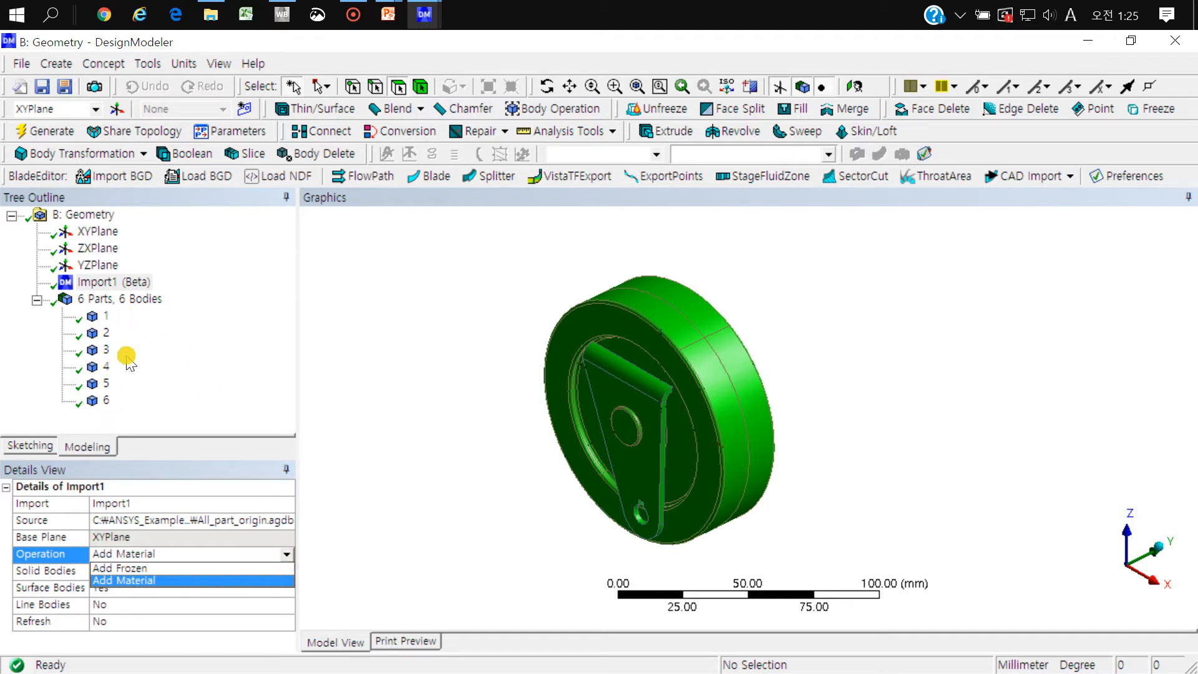
click(184, 374)
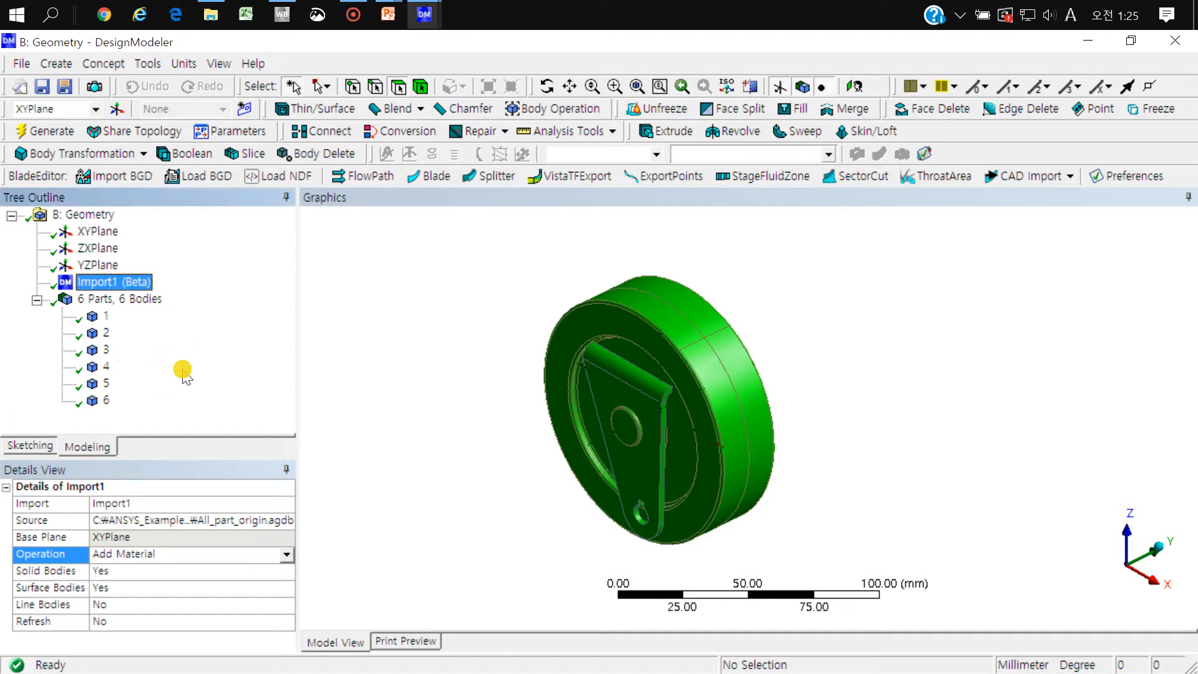
click(288, 554)
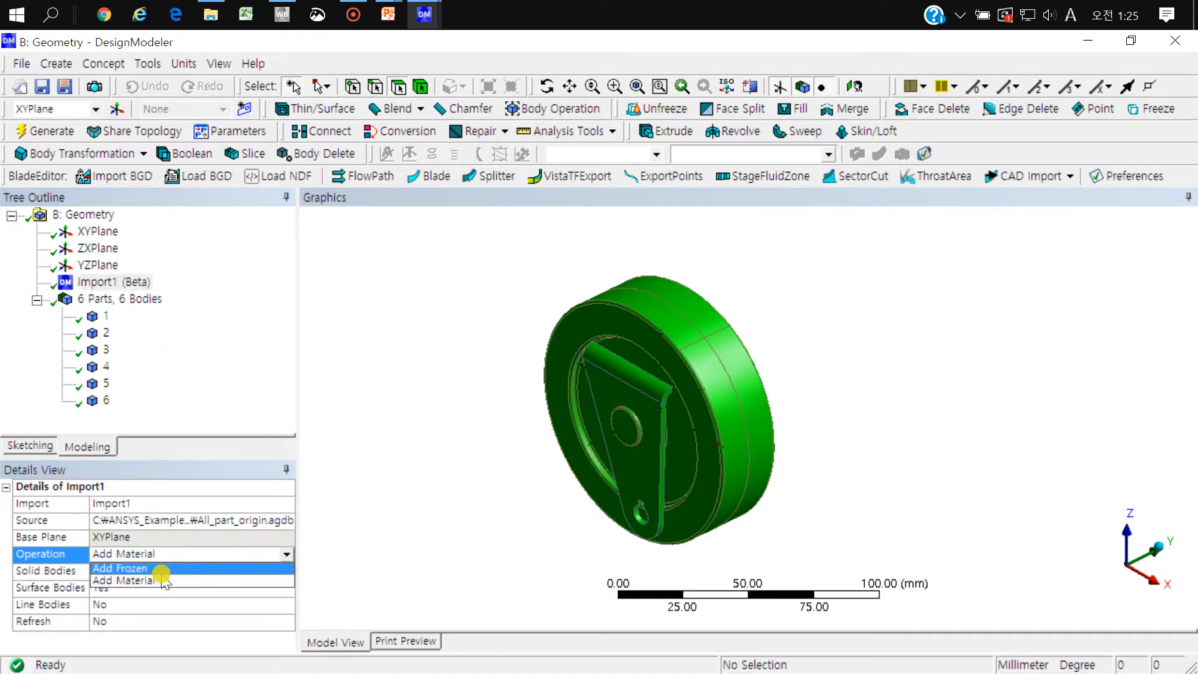
click(201, 399)
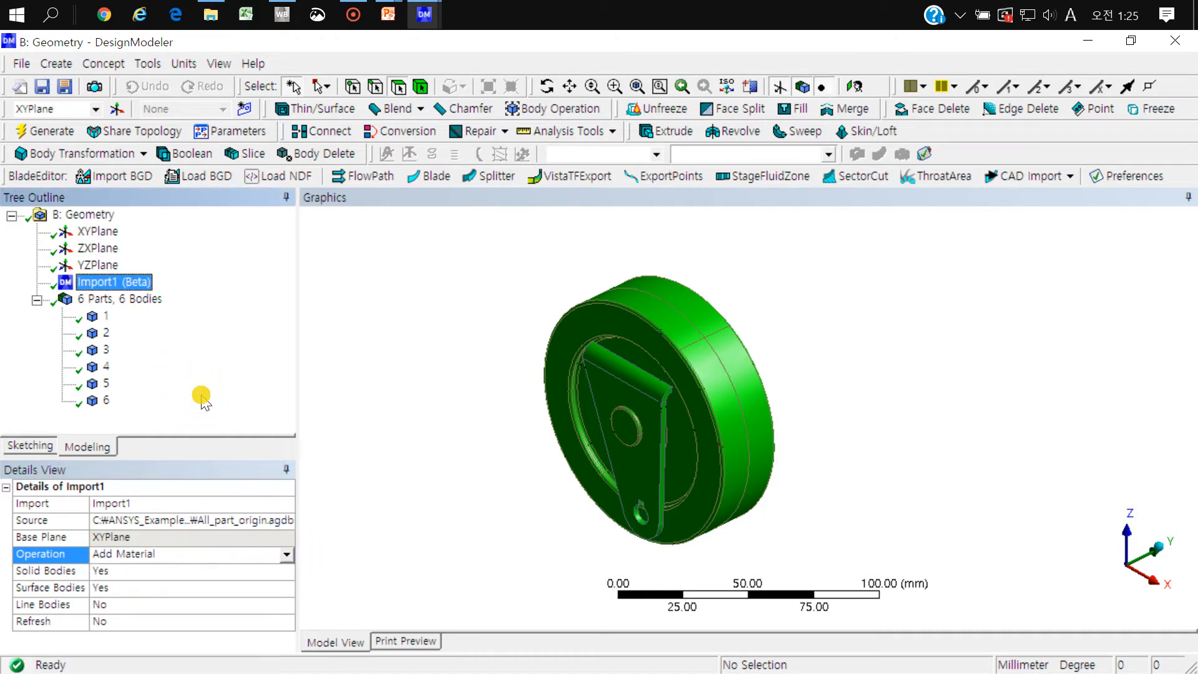
Step: Freeze all six imported bodies with the Freeze tool
click(148, 64)
click(178, 14)
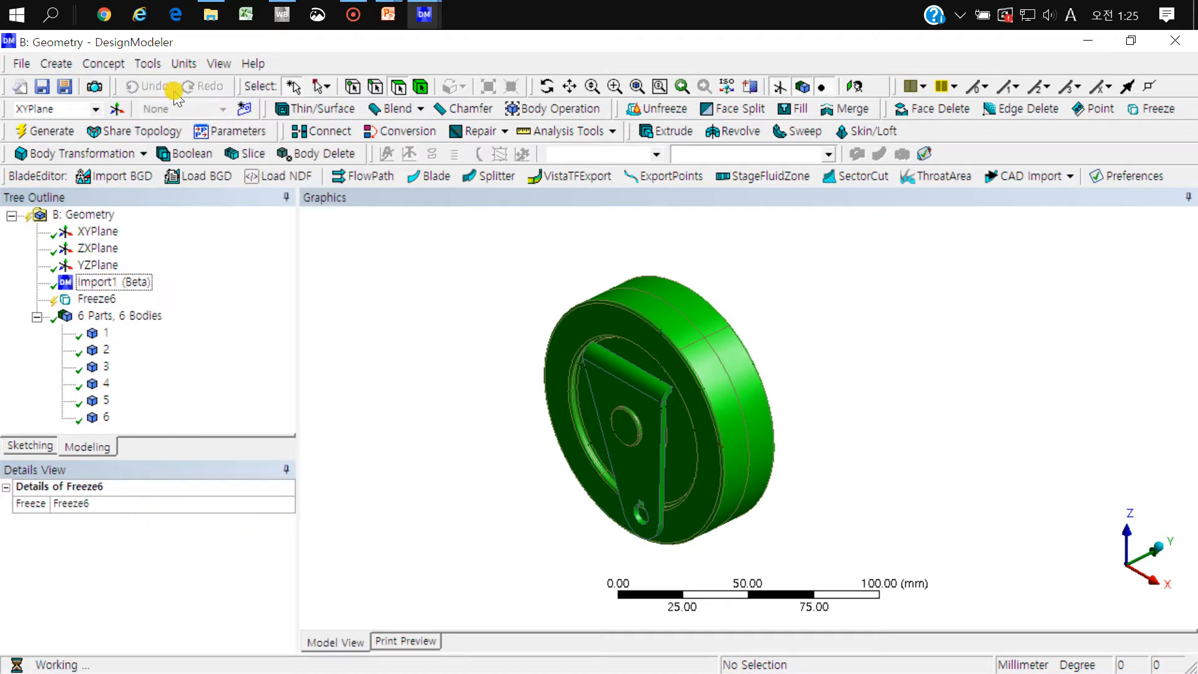
click(214, 340)
mouse_move(478, 255)
right_down()
mouse_move(716, 513)
mouse_move(817, 569)
right_up()
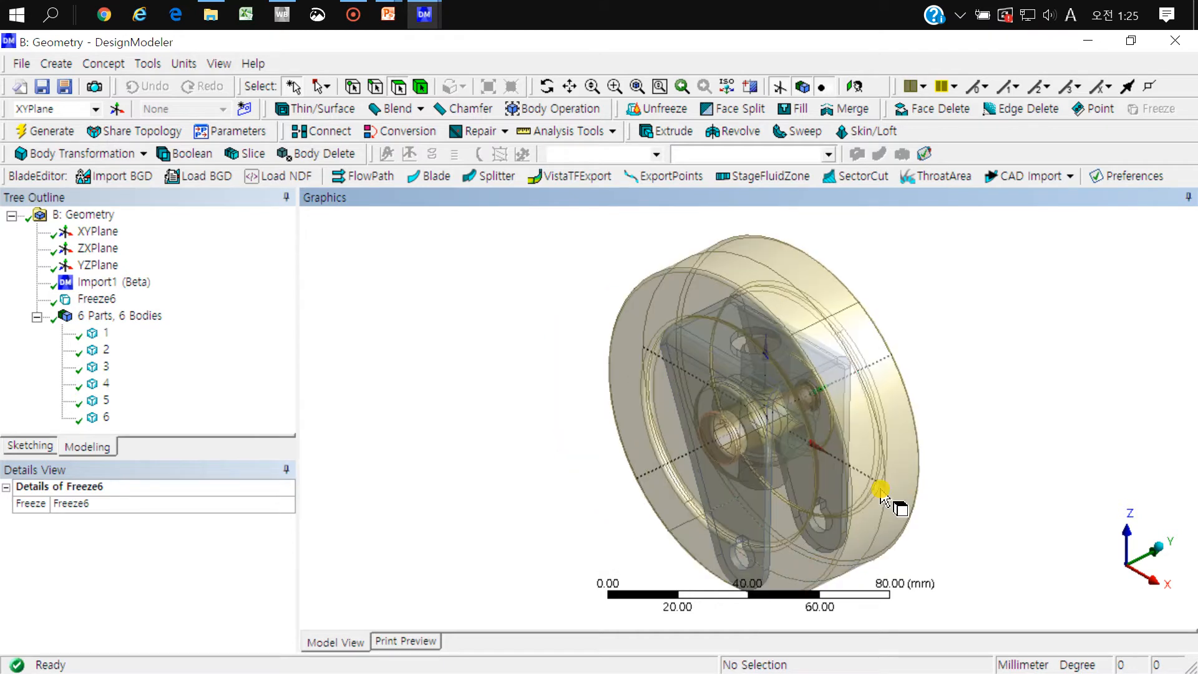
mouse_move(829, 444)
middle_down()
mouse_move(877, 443)
mouse_move(868, 461)
middle_up()
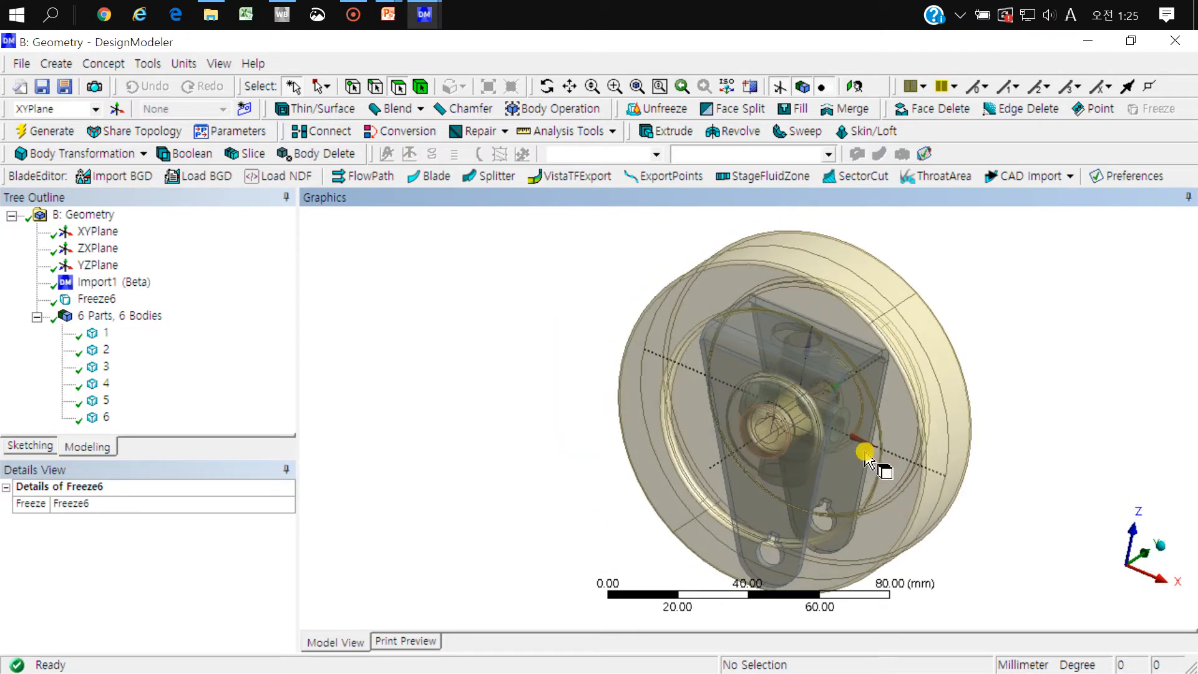
Step: Highlight bodies 1 through 6 one by one to identify each part of the model, ending on body 1
click(105, 333)
click(105, 350)
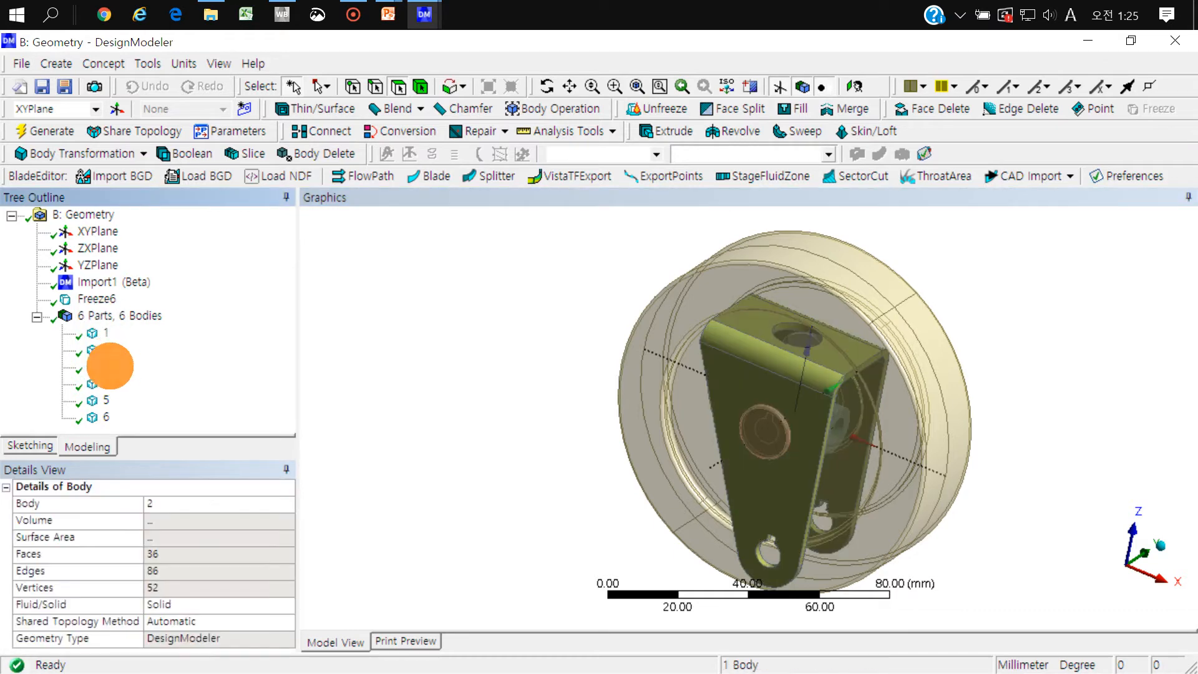
click(105, 366)
click(104, 383)
click(104, 400)
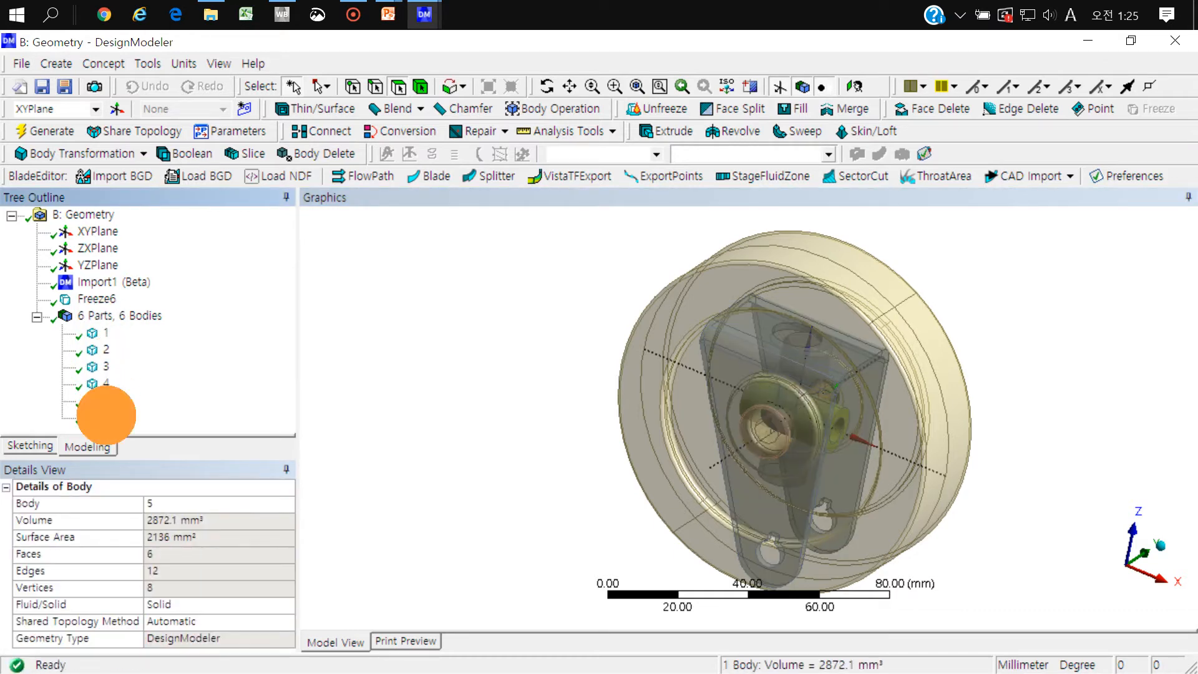
click(105, 417)
click(103, 333)
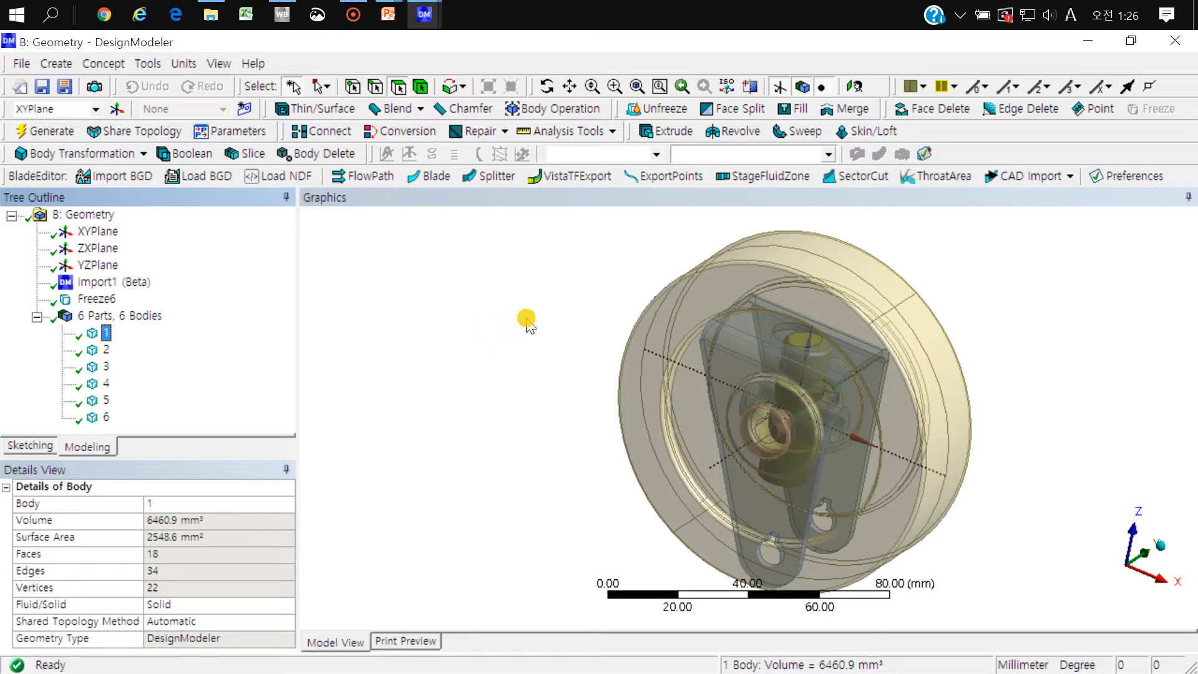
click(144, 154)
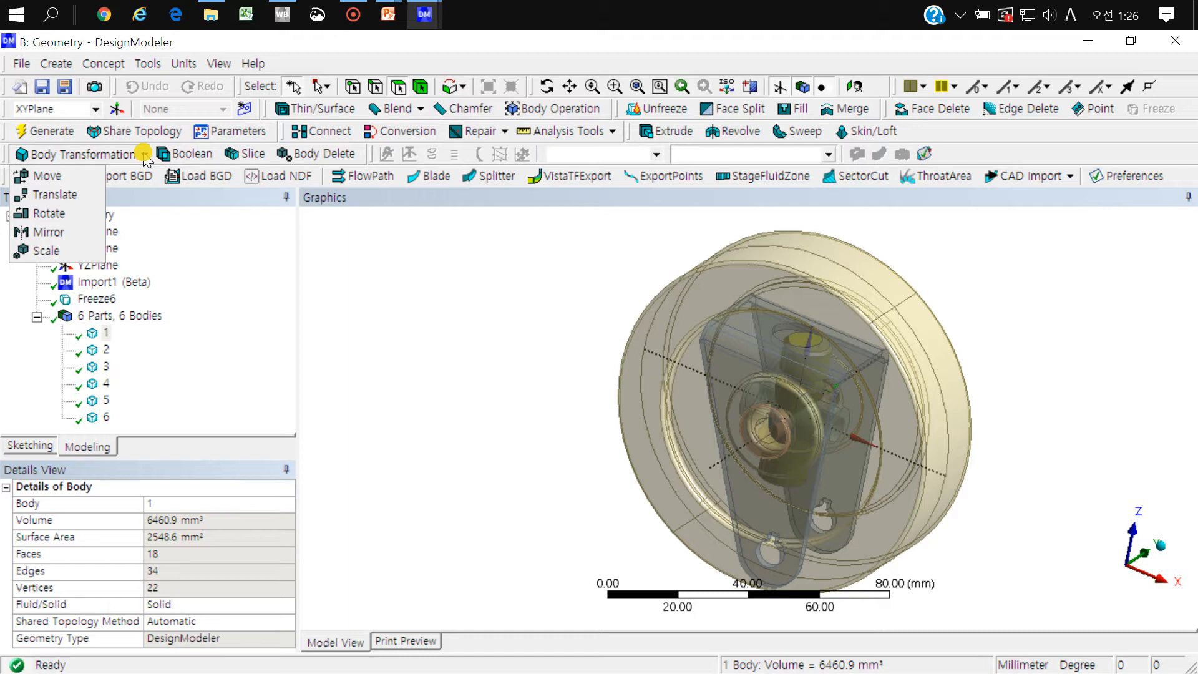
click(56, 64)
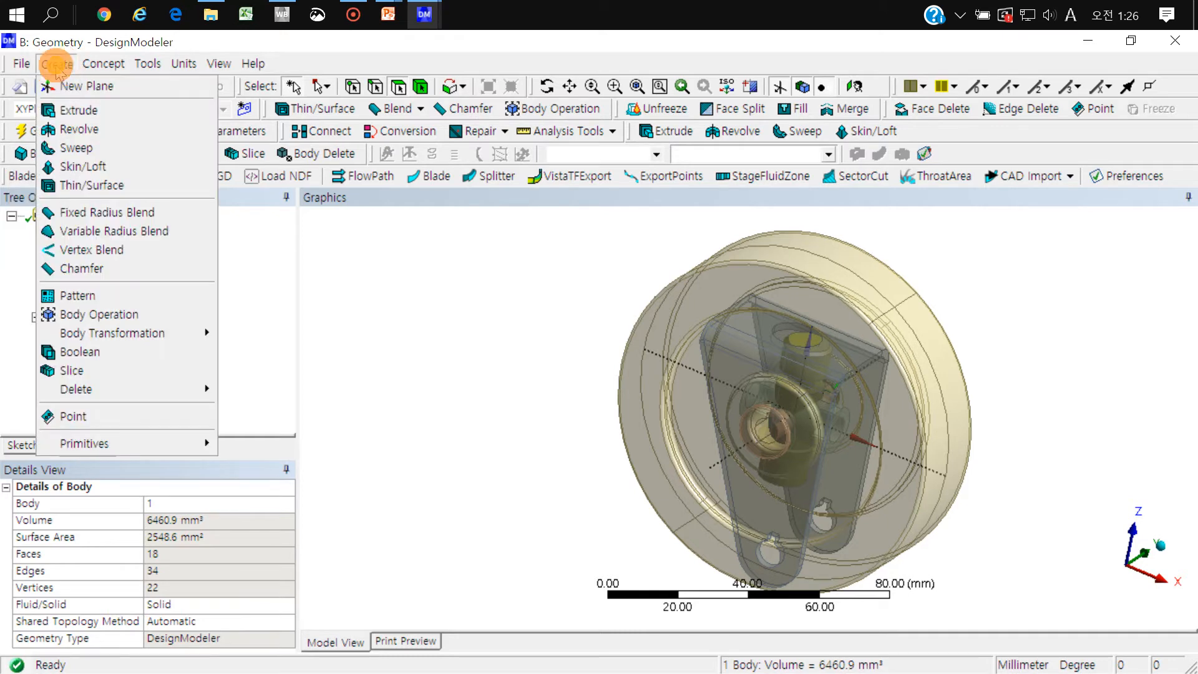
mouse_move(171, 335)
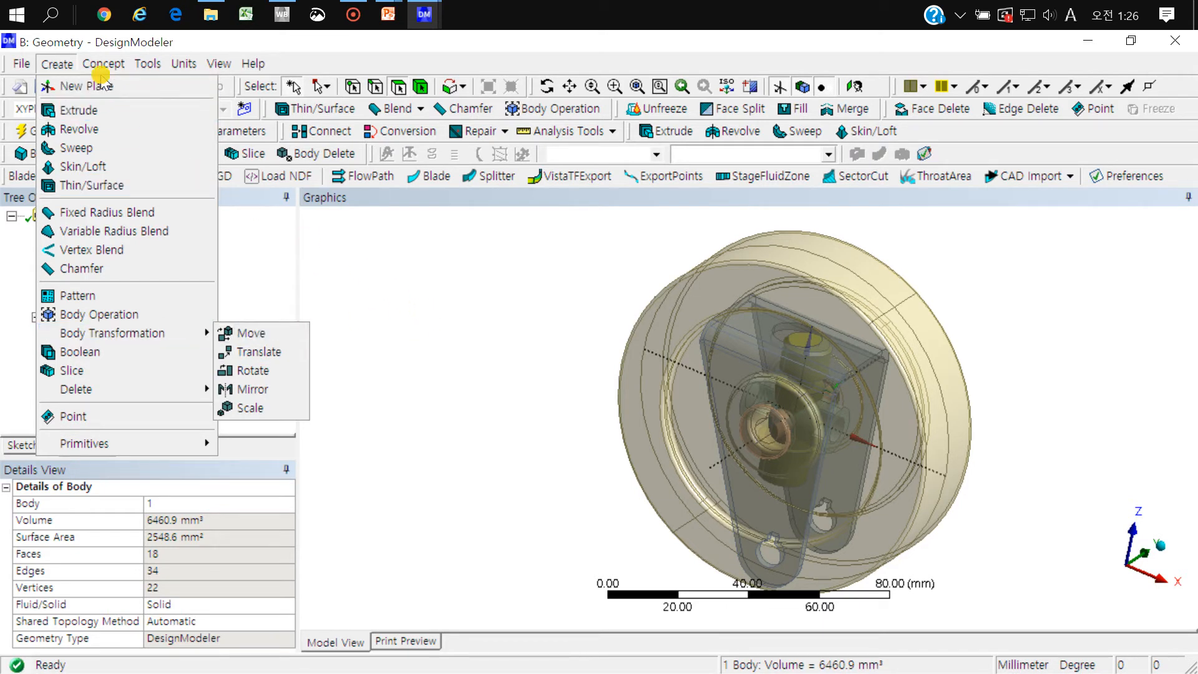
mouse_move(155, 68)
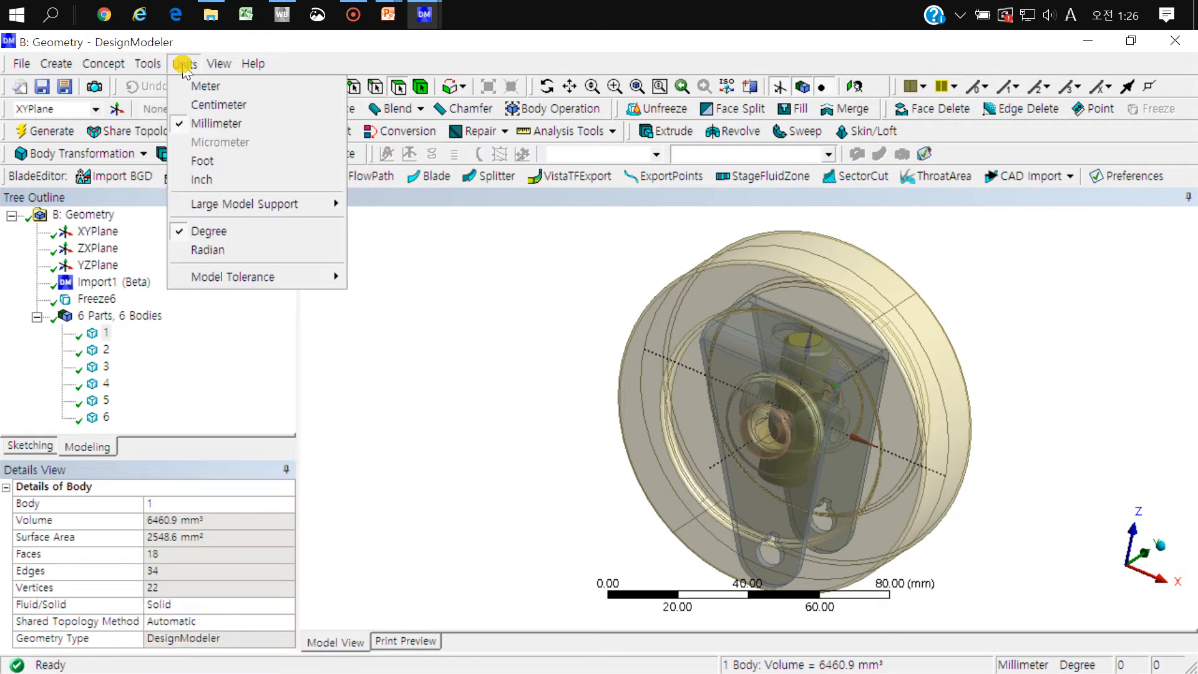
click(333, 42)
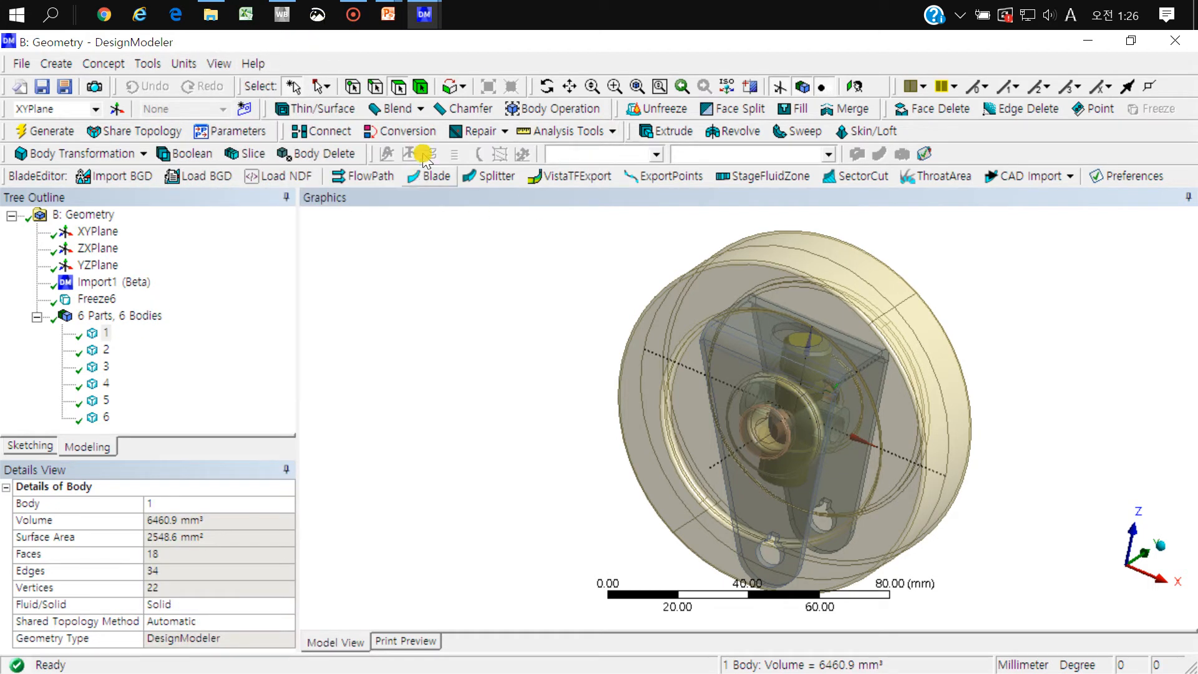
Step: Review the DesignModeler toolbar options, including the Yes and No choices for showing the Extrude icon, and cancel the dialog
click(148, 63)
click(212, 649)
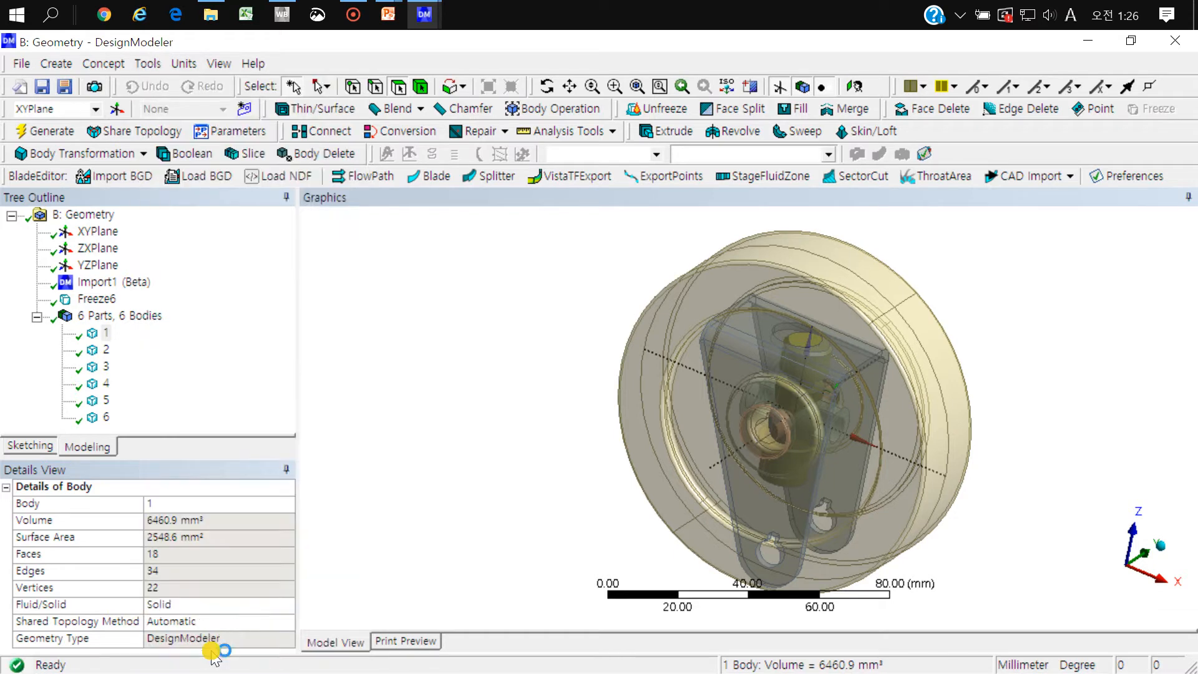
click(350, 299)
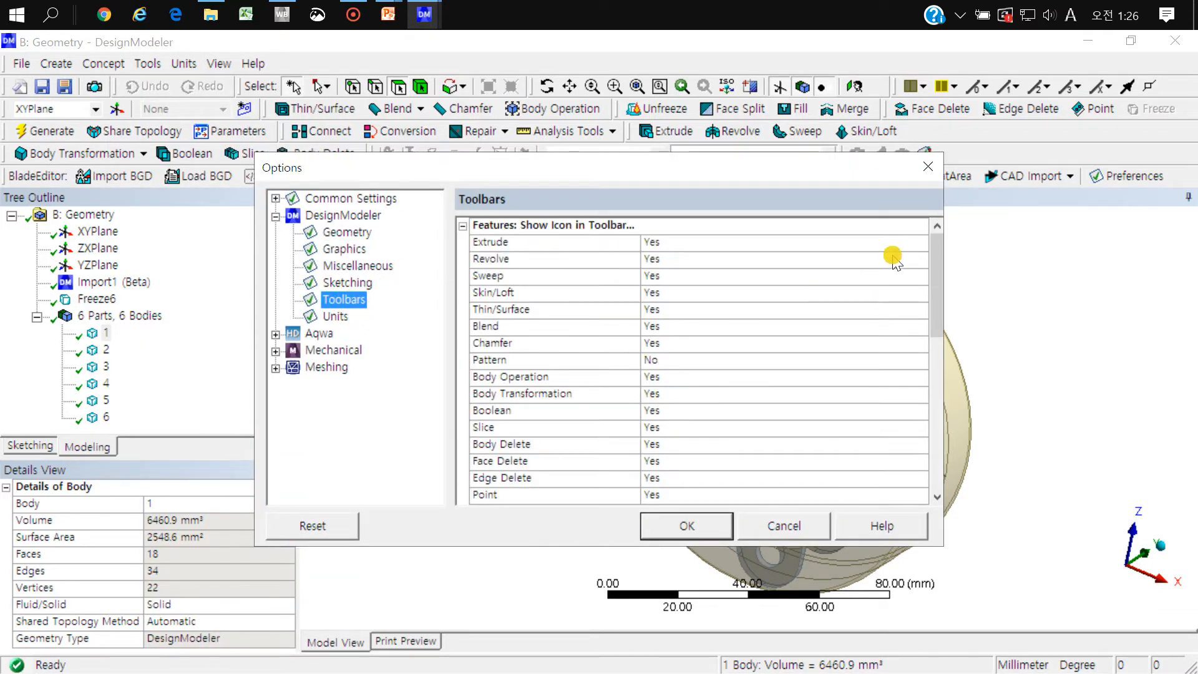
click(917, 243)
click(920, 243)
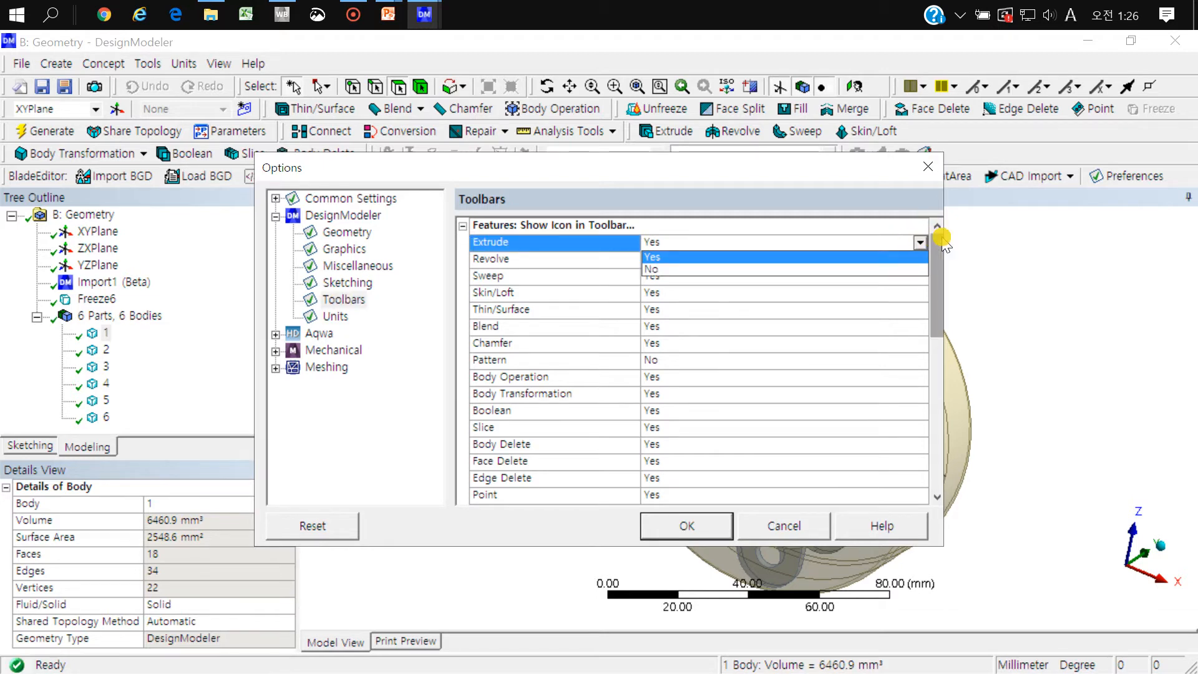
click(911, 223)
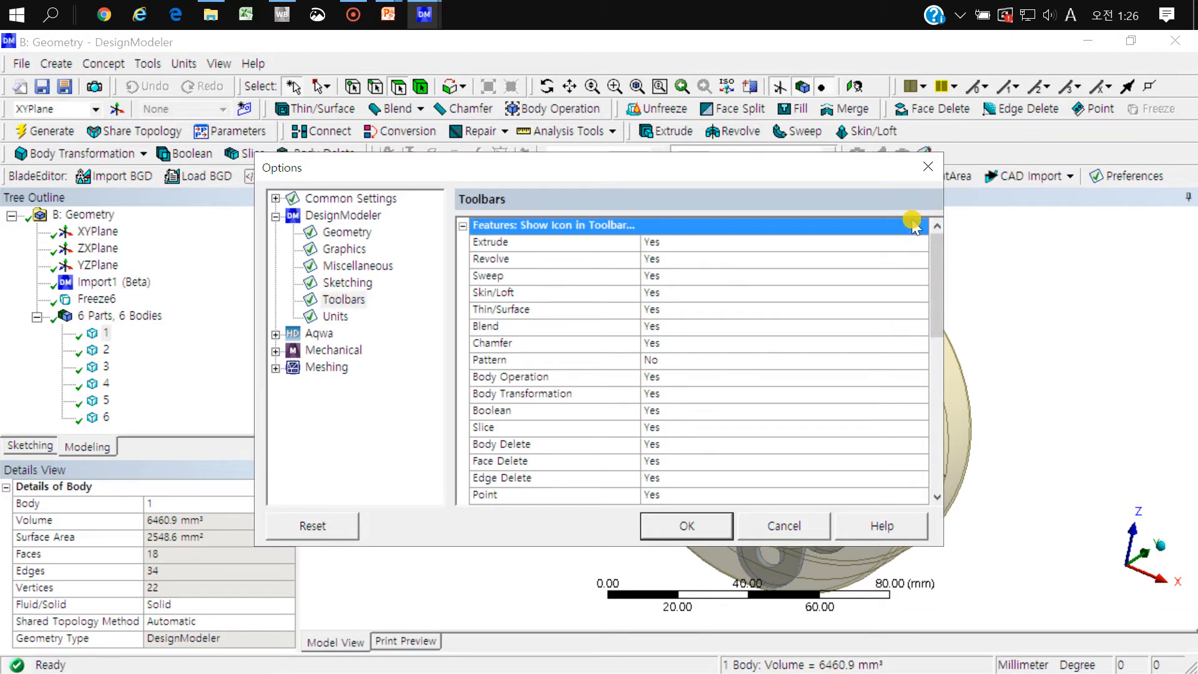
click(776, 536)
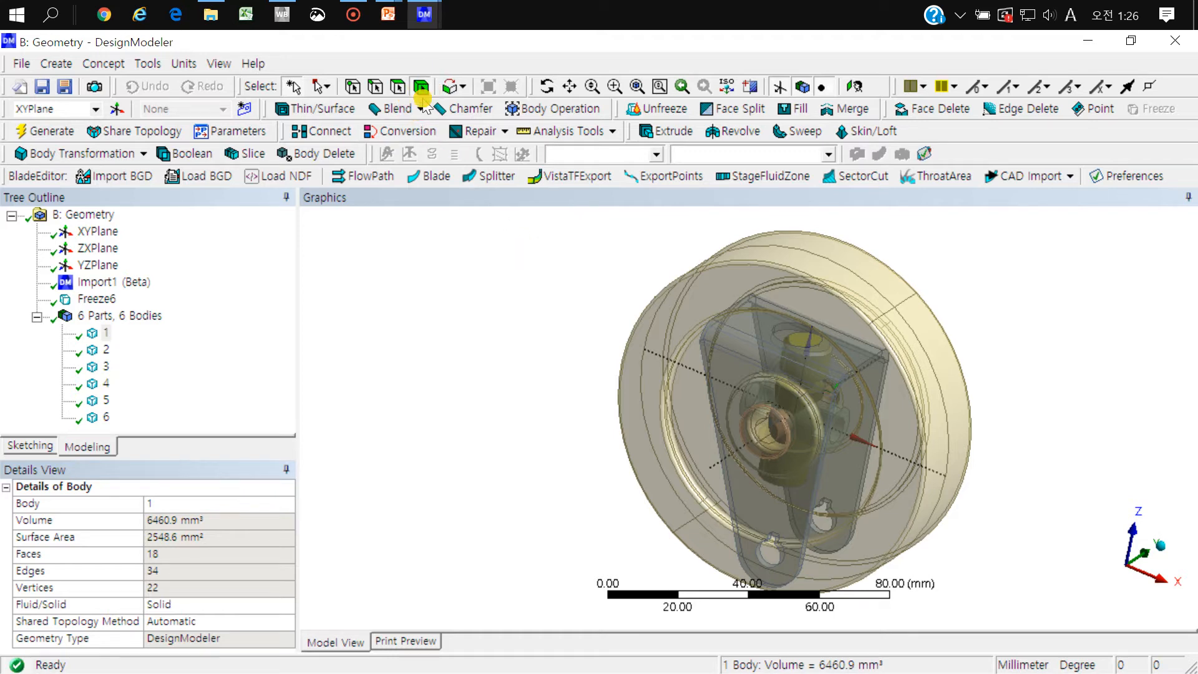
Step: Hide the outer wheel (body 6) and the fork bracket (body 2)
middle_drag(775, 370, 731, 377)
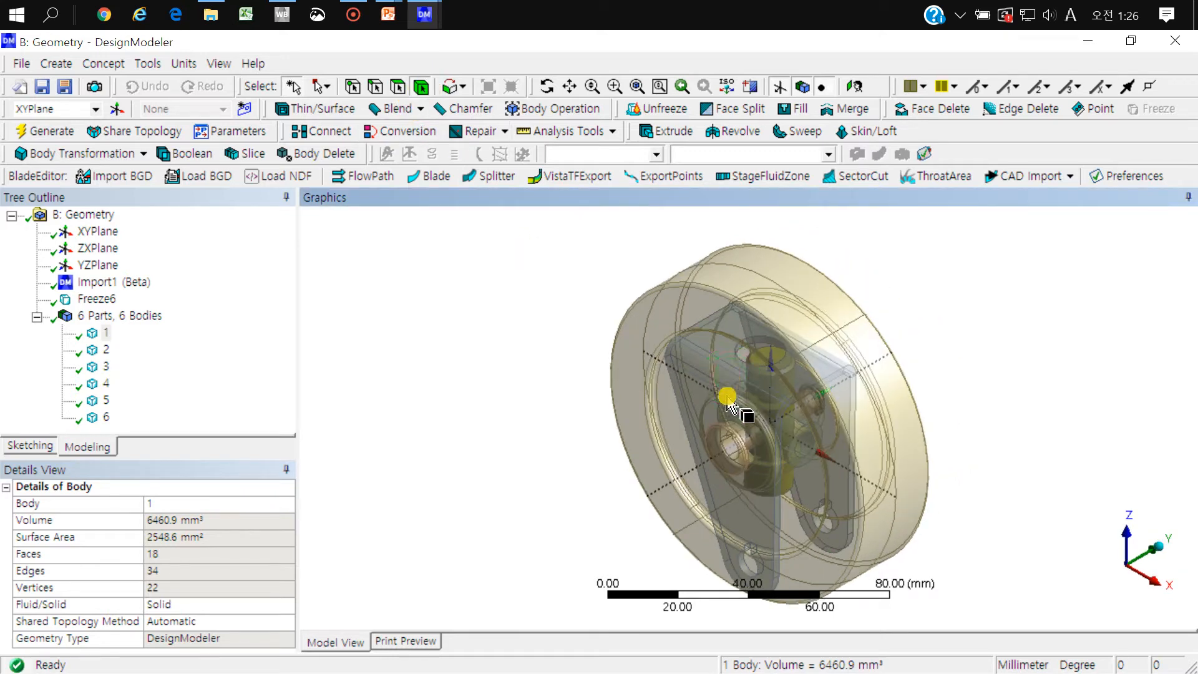
click(837, 325)
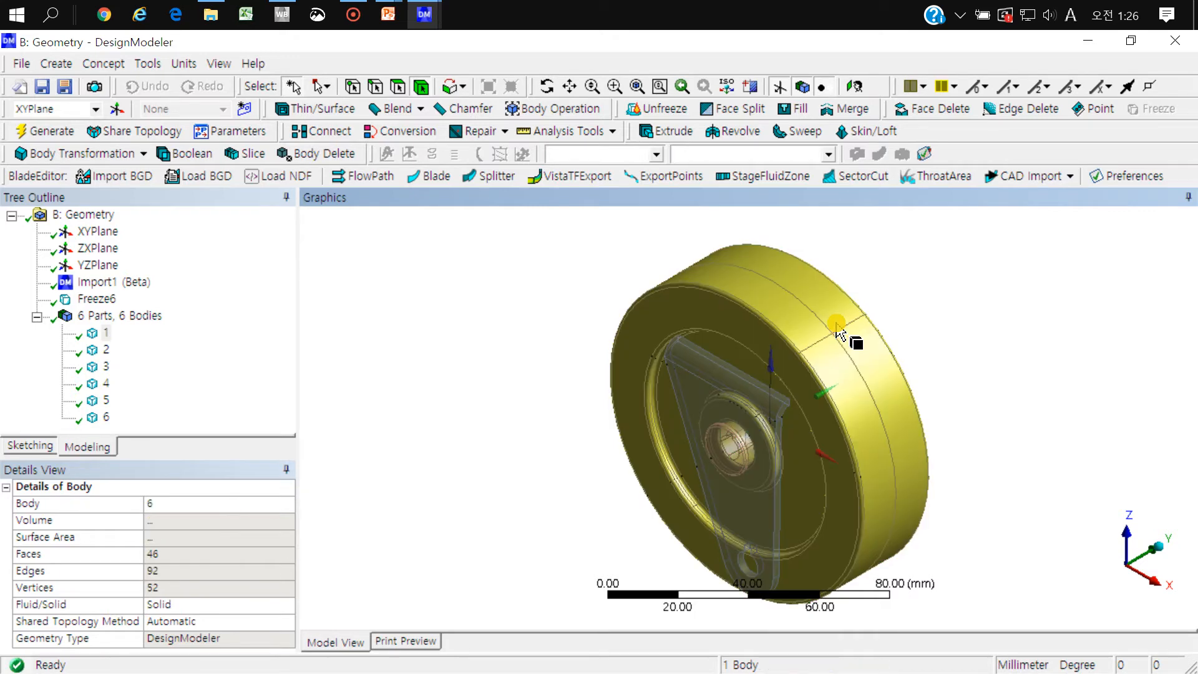
key(F9)
right_drag(890, 330, 668, 564)
click(834, 268)
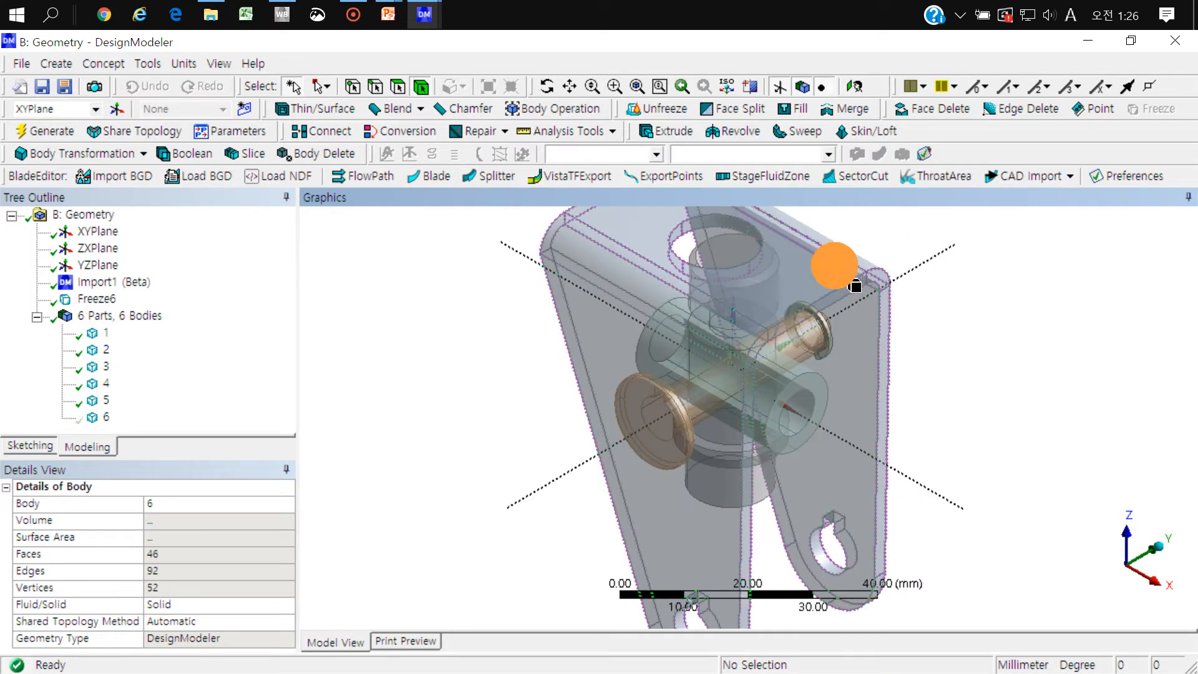
key(F9)
Step: Hide the vertical stem (body 1) and the small retaining ring (body 3) at the end of the pin
click(759, 275)
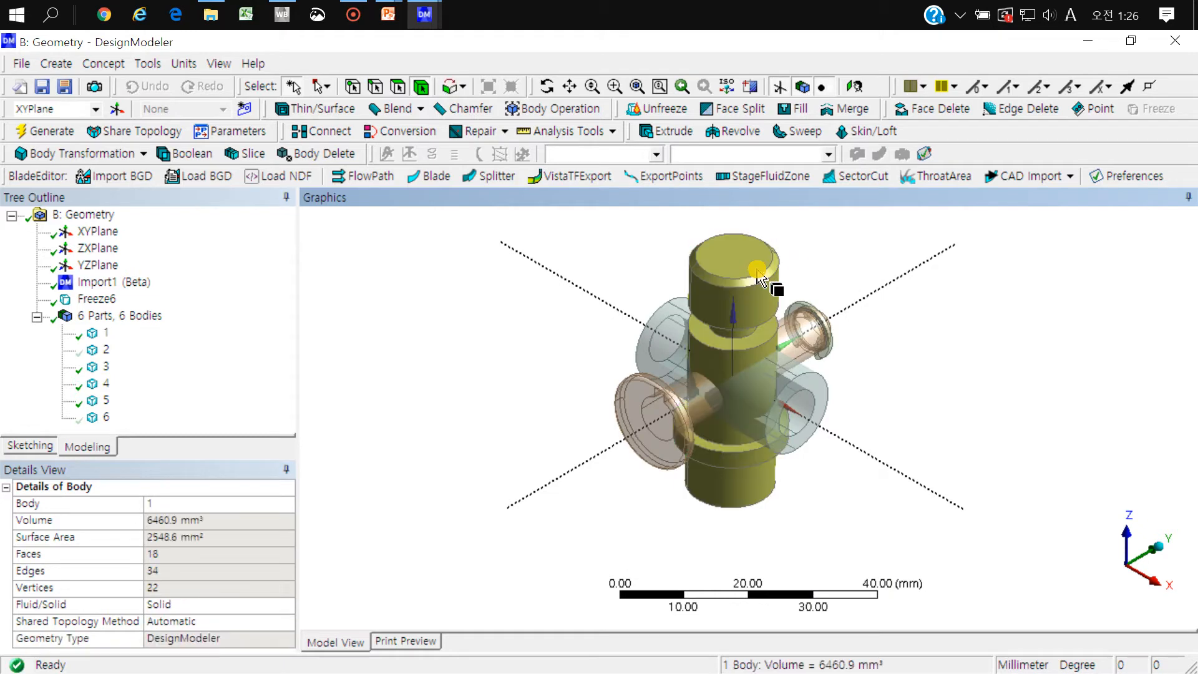
key(F9)
right_drag(899, 268, 662, 465)
click(757, 410)
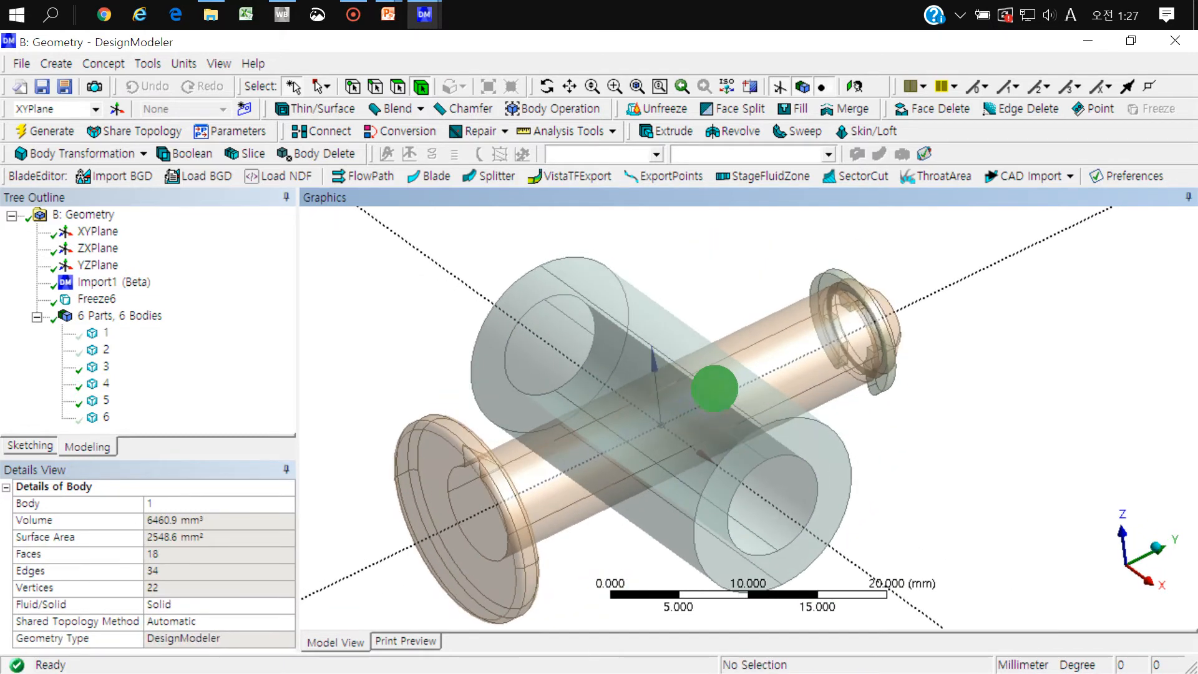
click(893, 380)
key(F9)
Step: Inspect how the hollow sleeve (body 5) and the pin (body 4) cross, selecting each from different angles
click(552, 317)
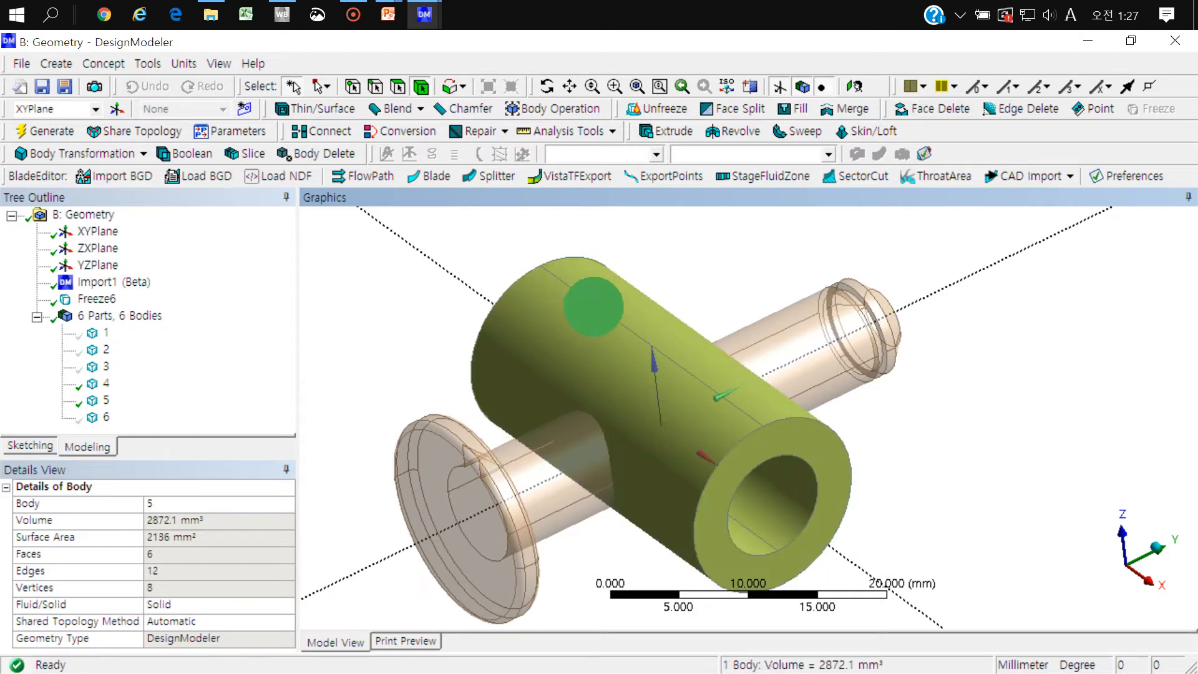
middle_drag(589, 281, 556, 294)
click(425, 358)
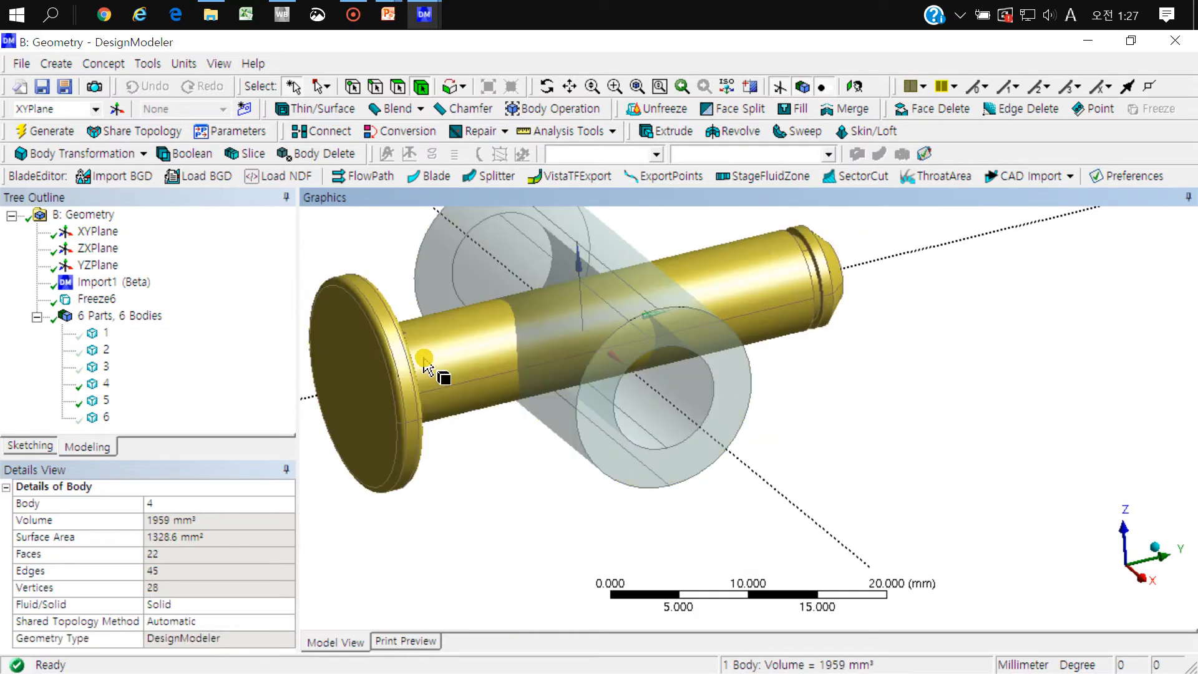
middle_drag(428, 374, 643, 443)
click(811, 456)
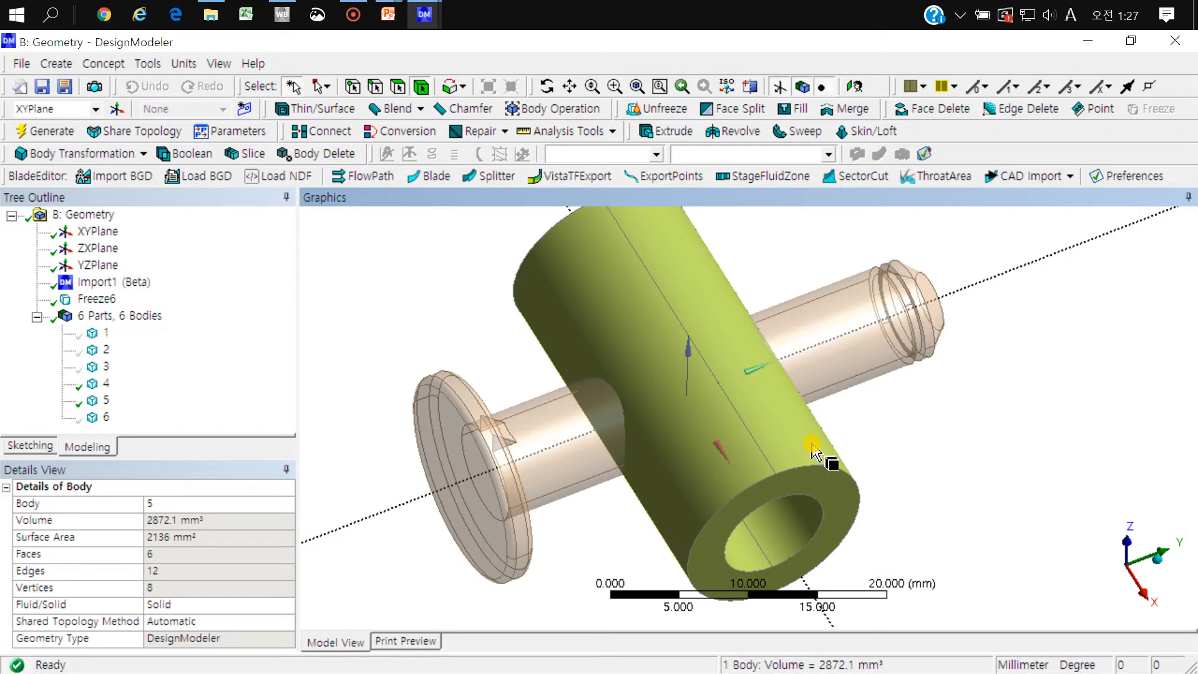
Step: Start a Rotate body transformation on the hollow sleeve (body 5), with its axis defined by Selection
mouse_move(818, 460)
middle_down()
mouse_move(802, 406)
mouse_move(837, 395)
mouse_move(814, 509)
mouse_move(829, 521)
mouse_move(808, 444)
mouse_move(789, 455)
mouse_move(815, 436)
middle_up()
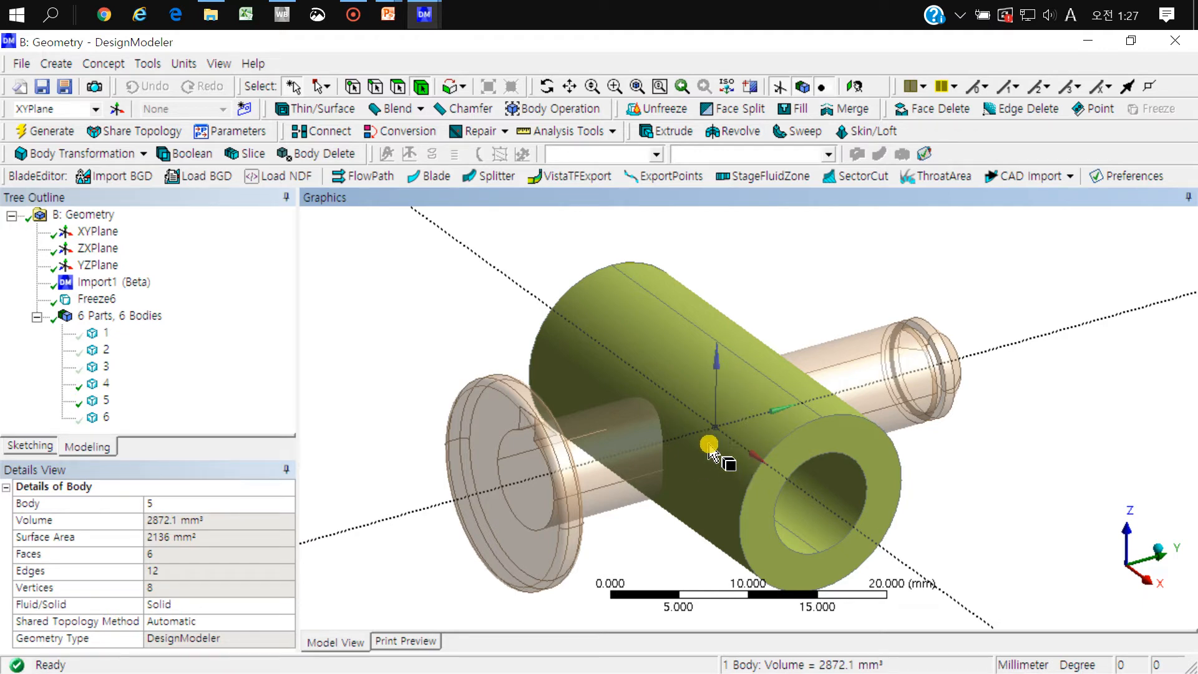
click(447, 337)
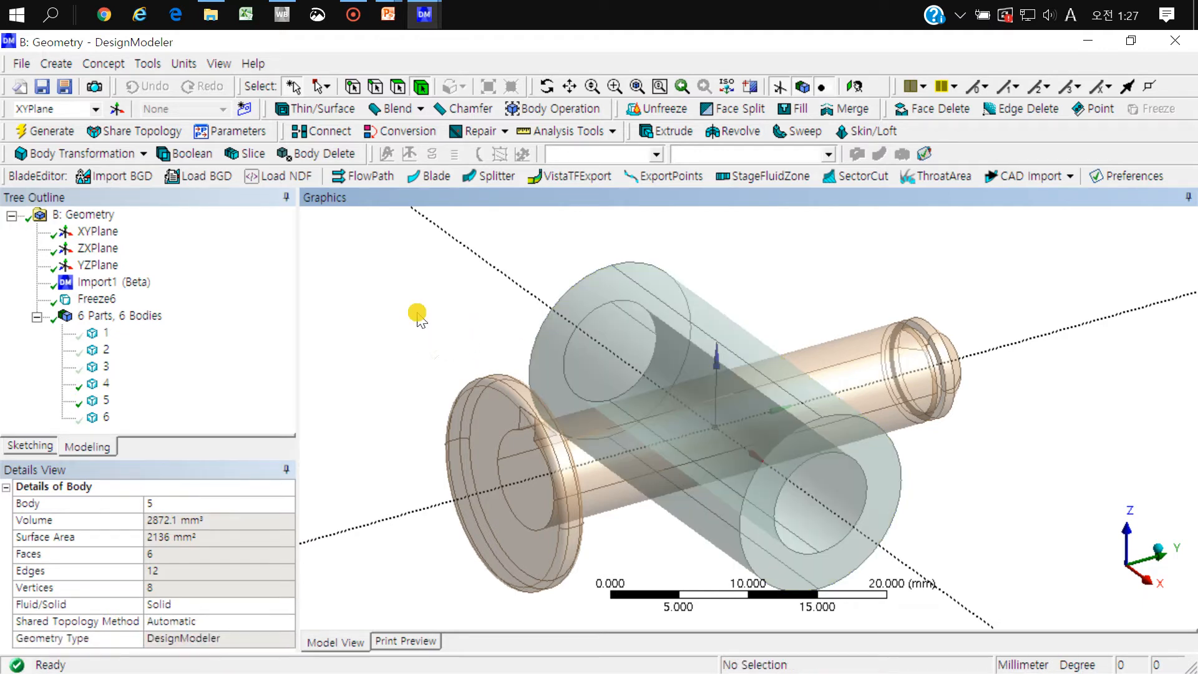
click(129, 155)
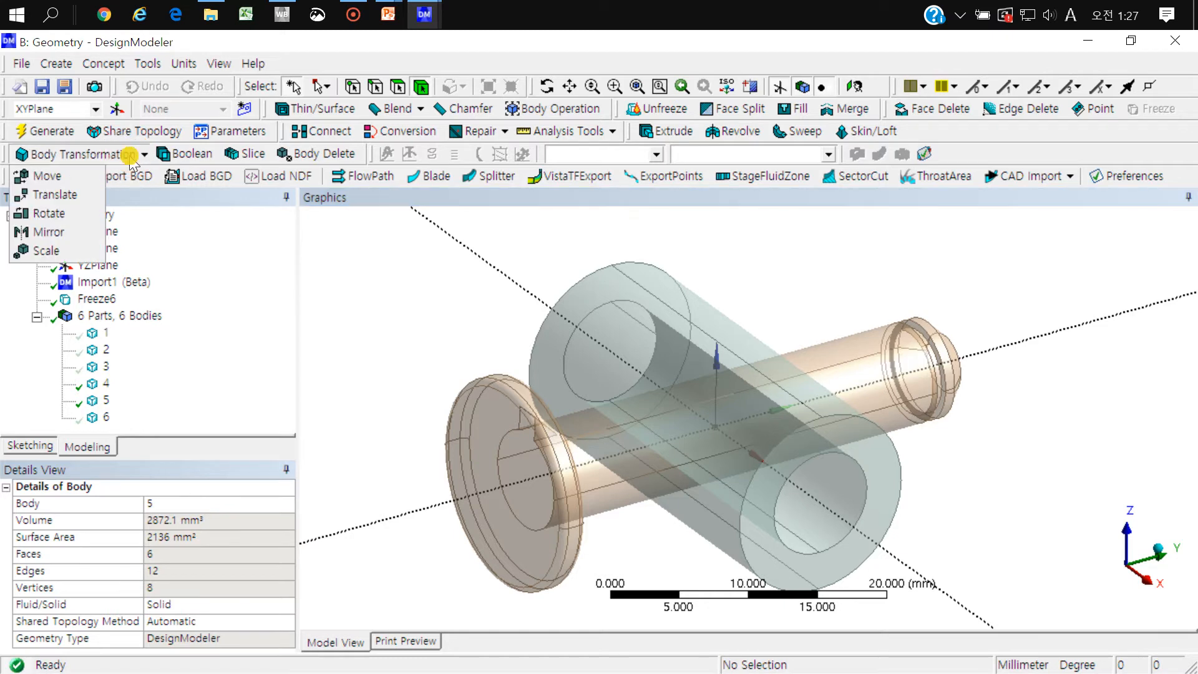
click(74, 213)
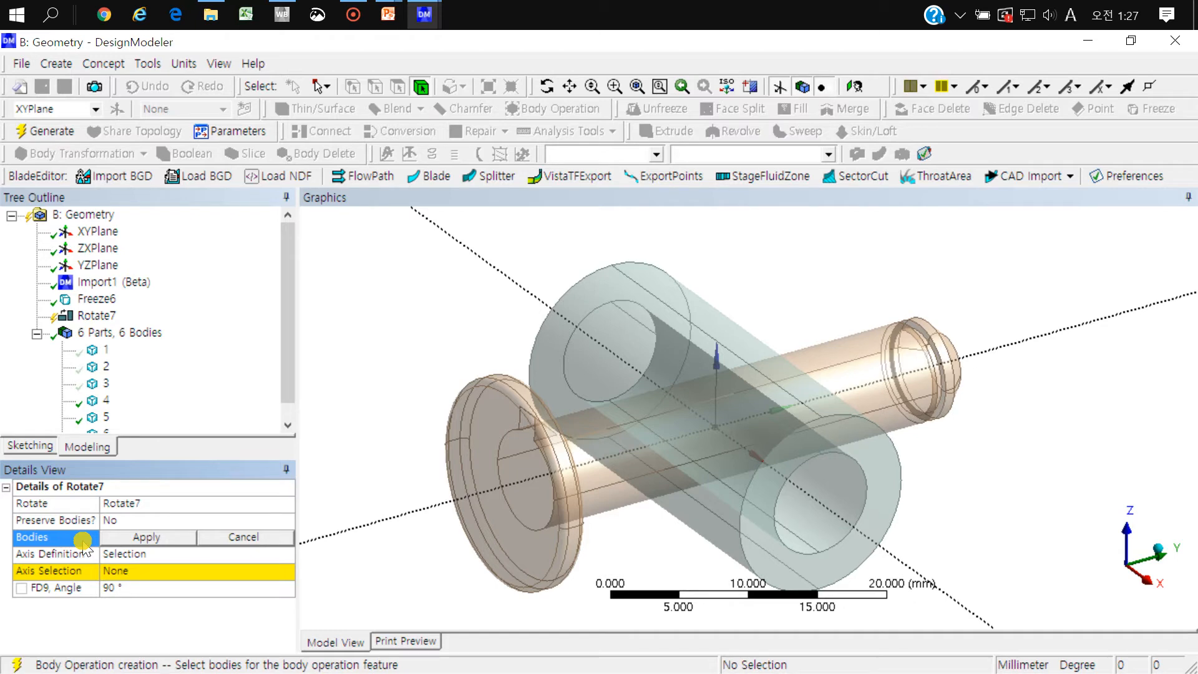
click(610, 314)
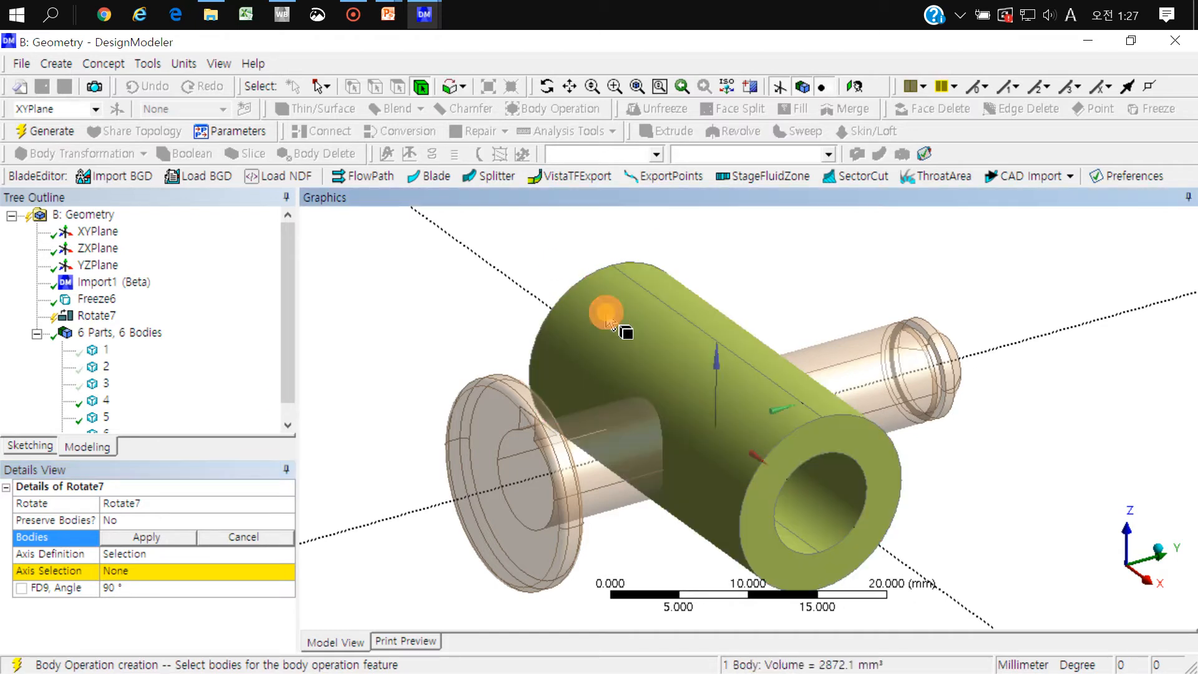
click(146, 536)
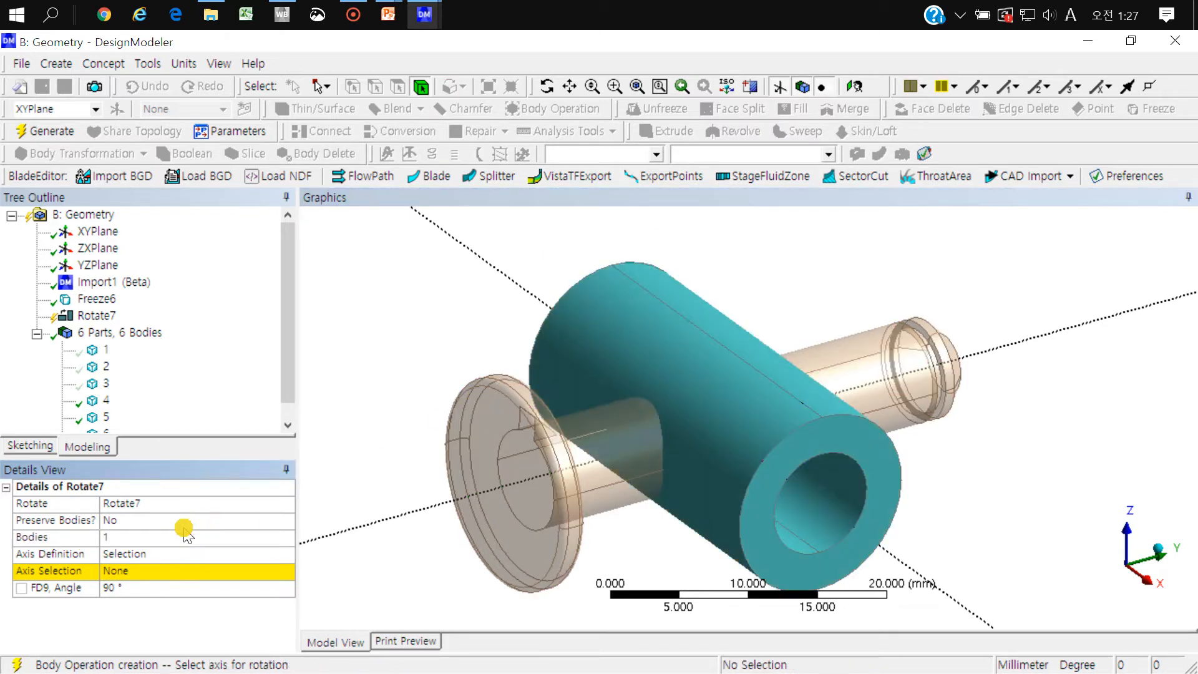
click(287, 554)
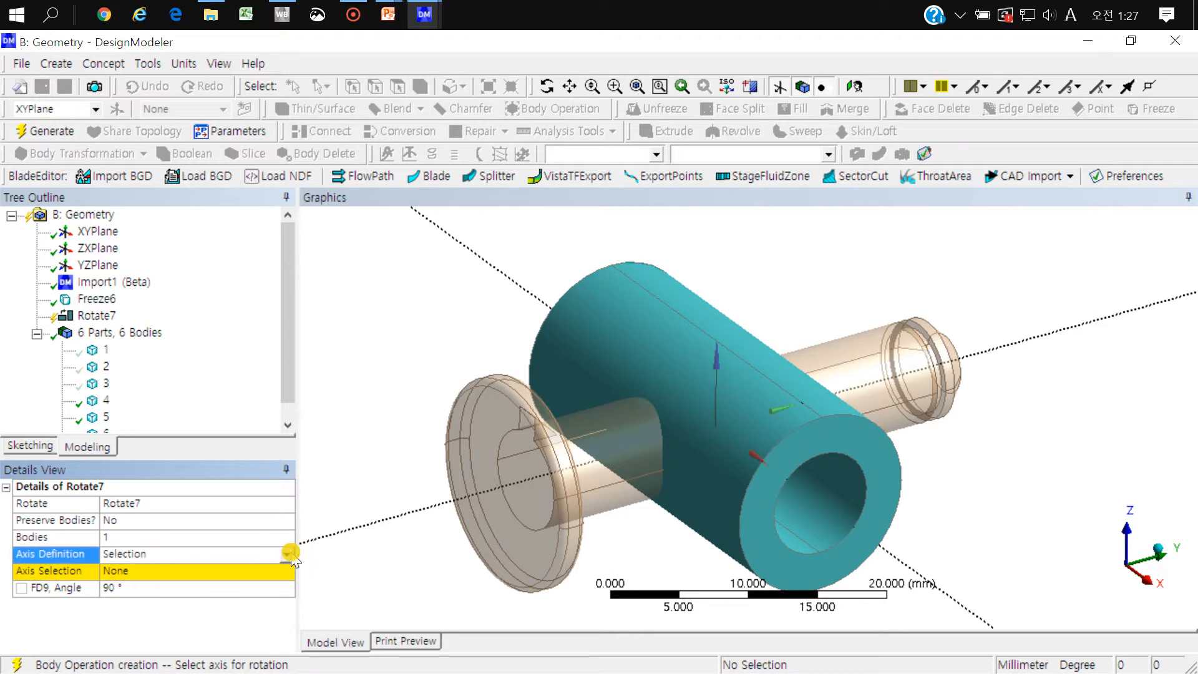
click(289, 553)
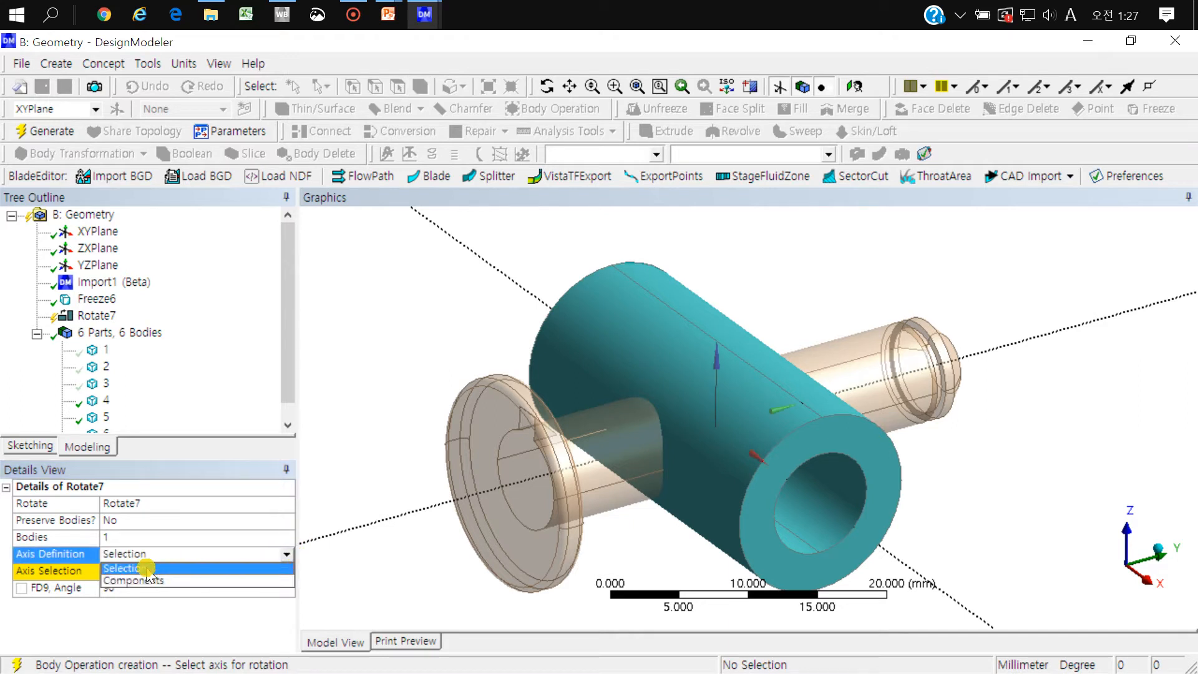
click(125, 568)
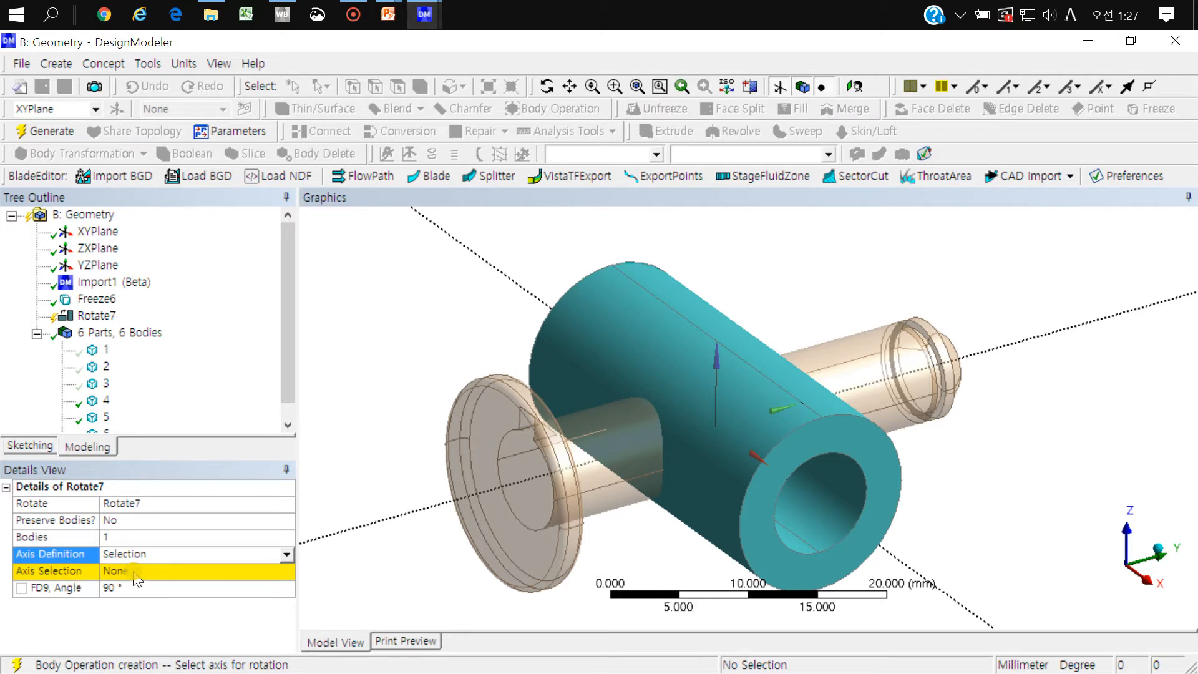
Step: Try the pin's lengthwise edge and the sleeve's end face as the rotation axis
click(133, 573)
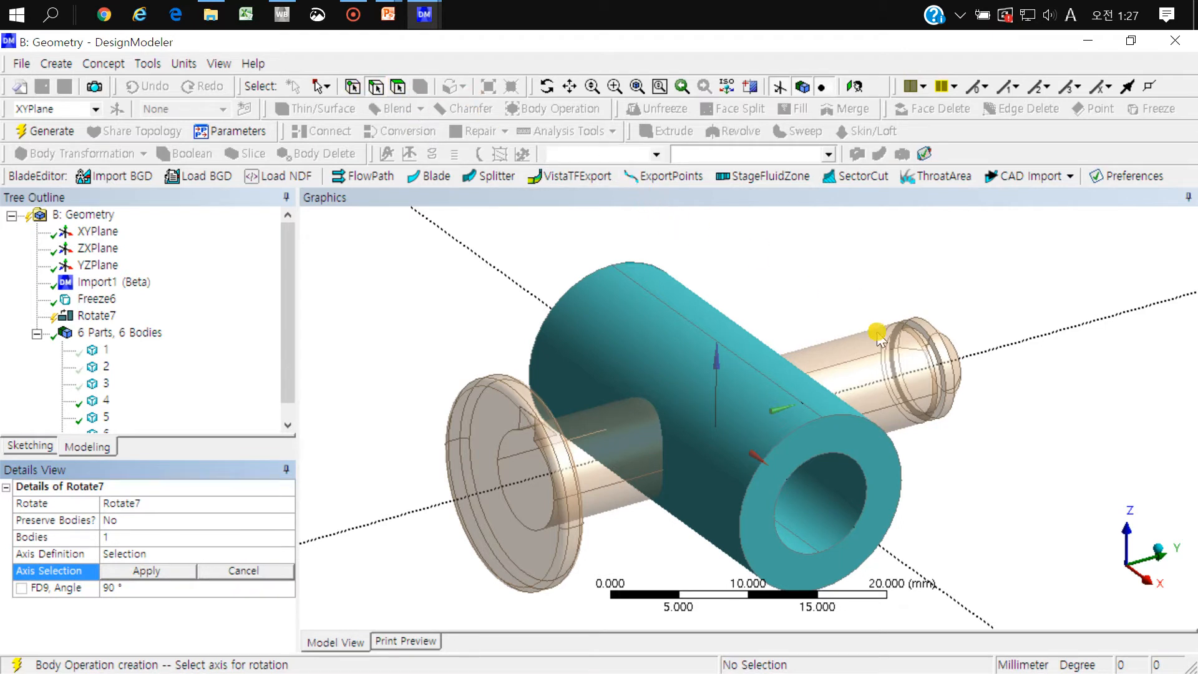
click(893, 411)
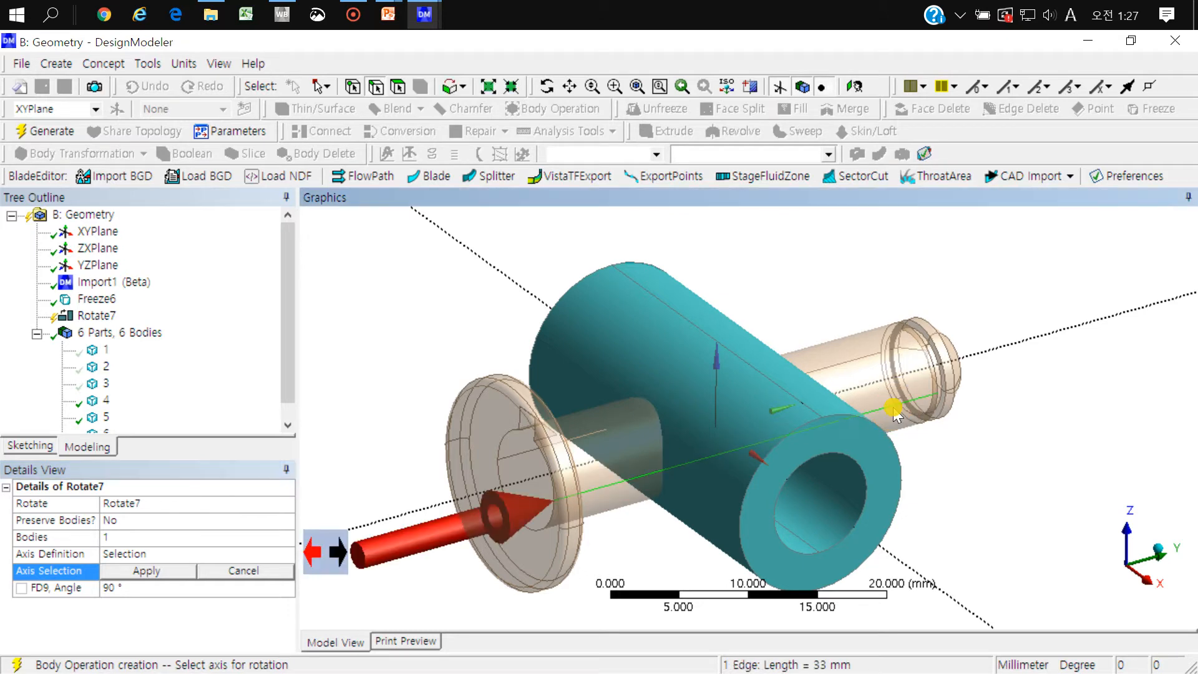
scroll(894, 409, down, 3)
middle_drag(857, 382, 823, 450)
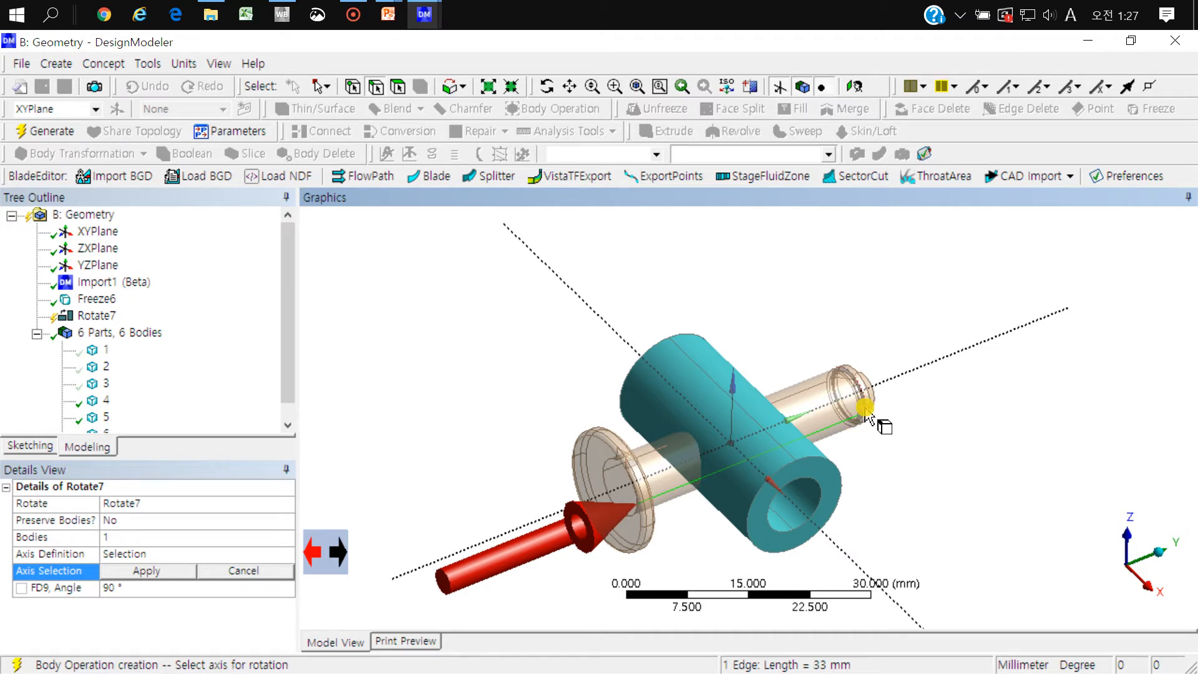
click(397, 86)
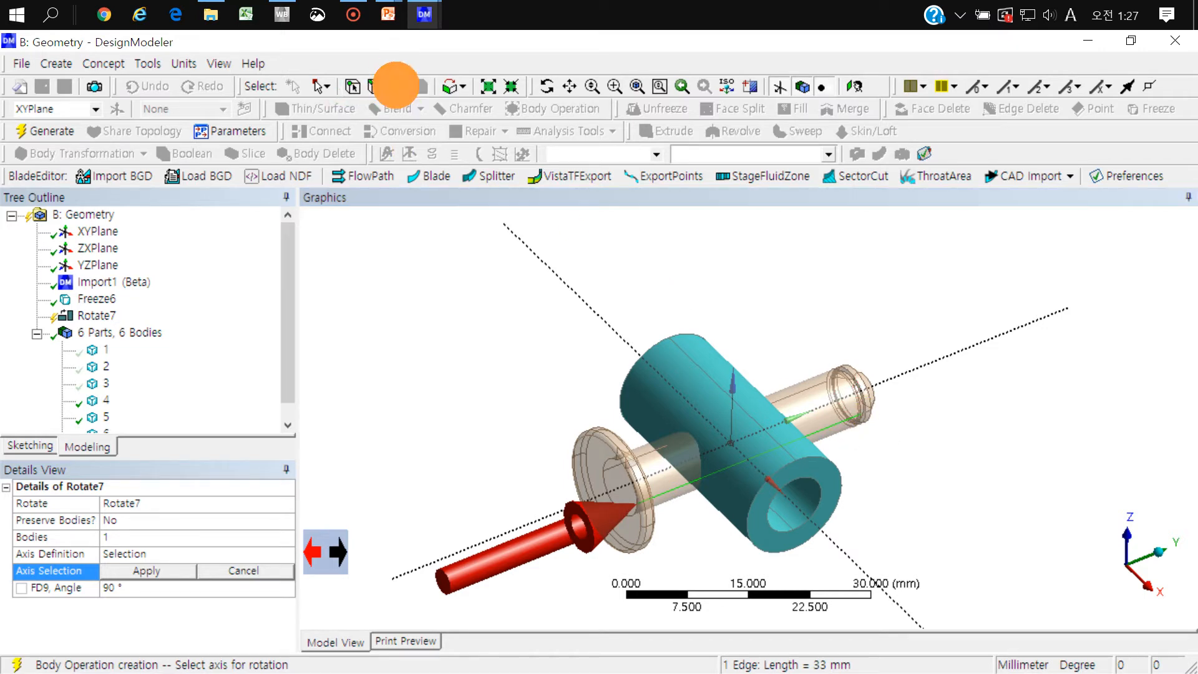
click(845, 483)
middle_drag(836, 490, 739, 431)
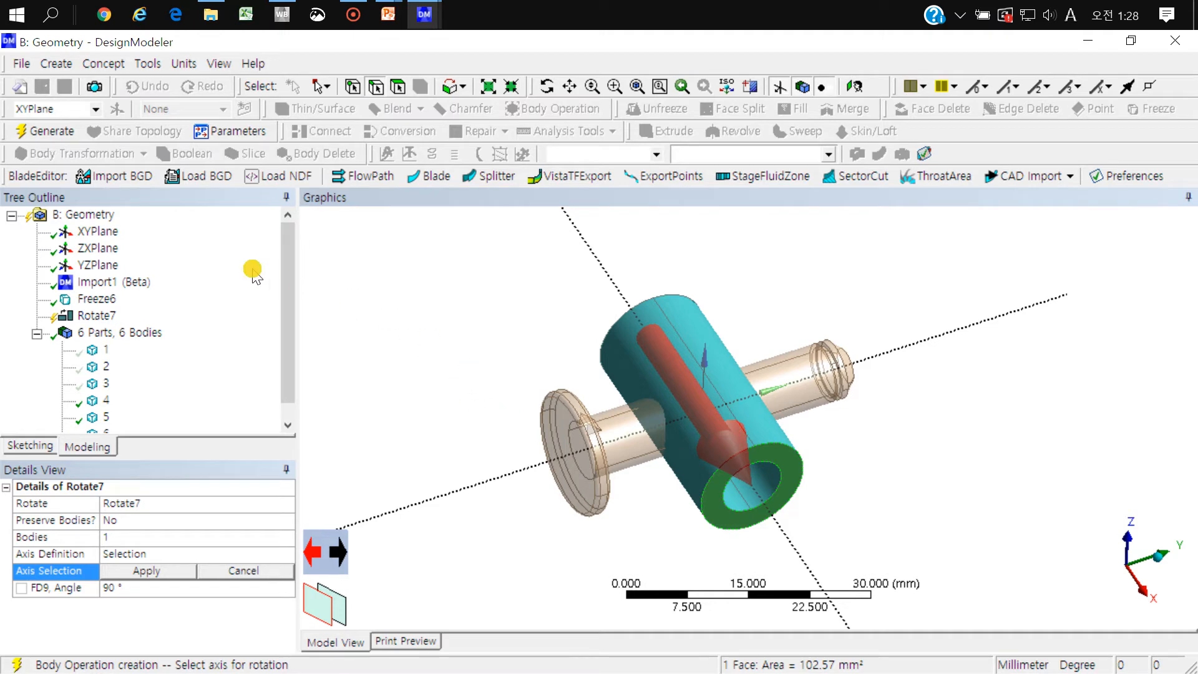
Step: Assign the normal of XYPlane as the rotation axis, flipping its direction back and forth before applying it
click(91, 234)
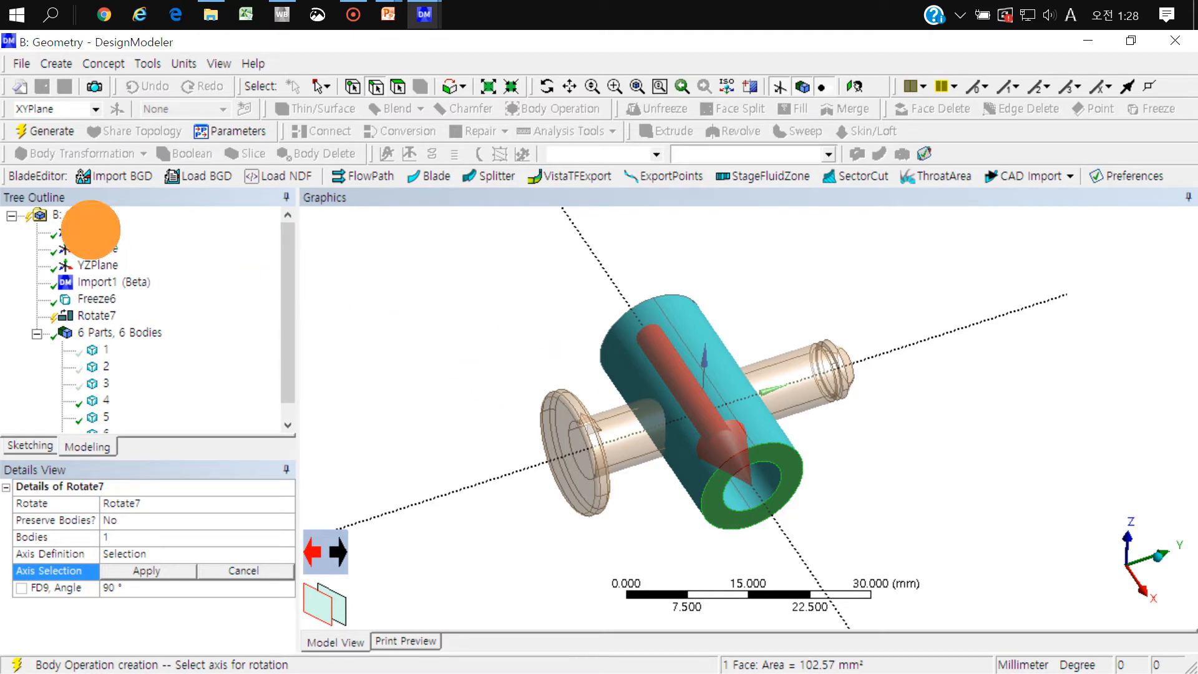
middle_drag(538, 293, 499, 318)
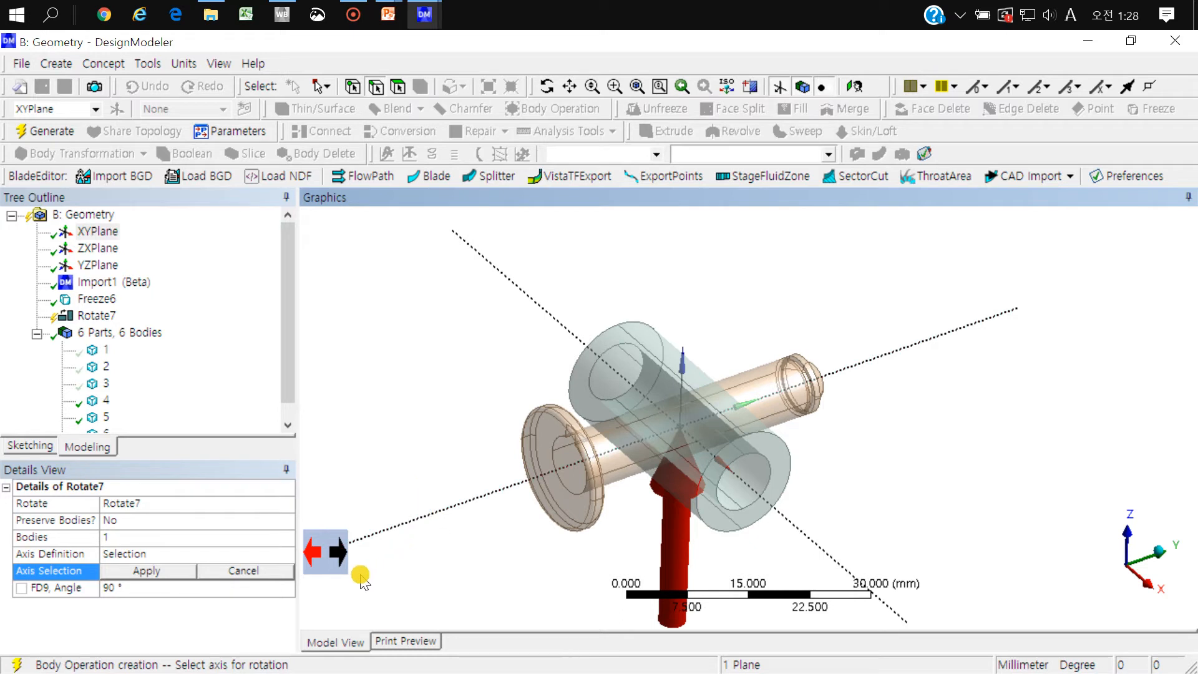
click(339, 554)
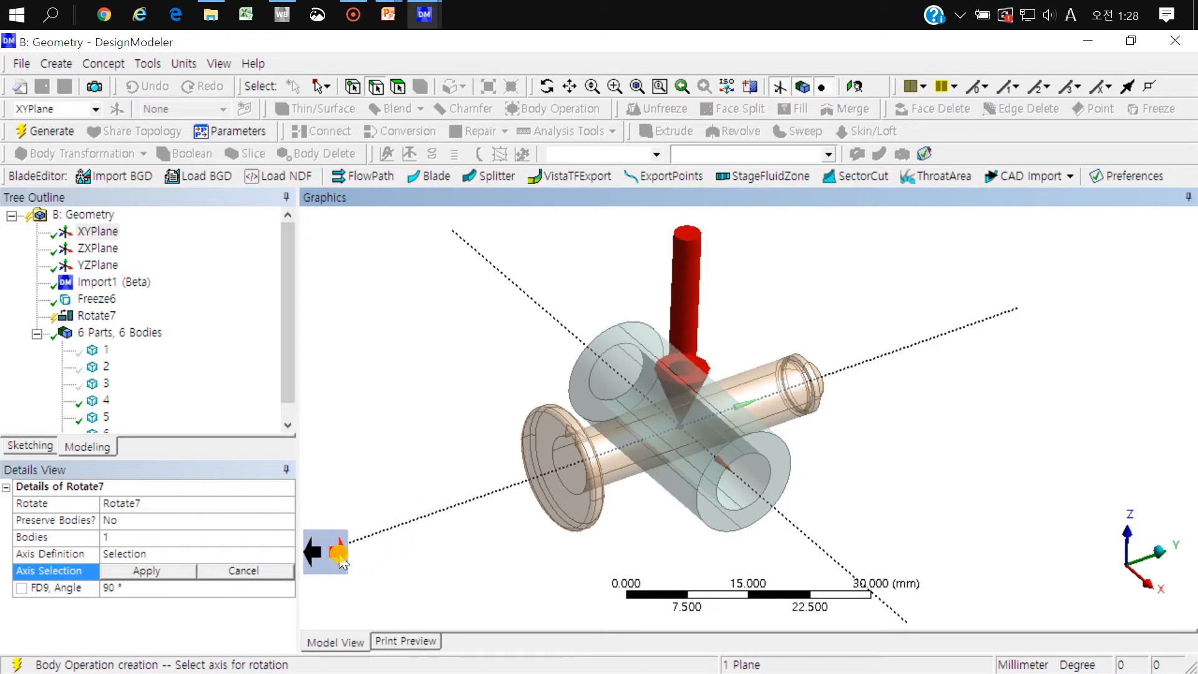
click(312, 553)
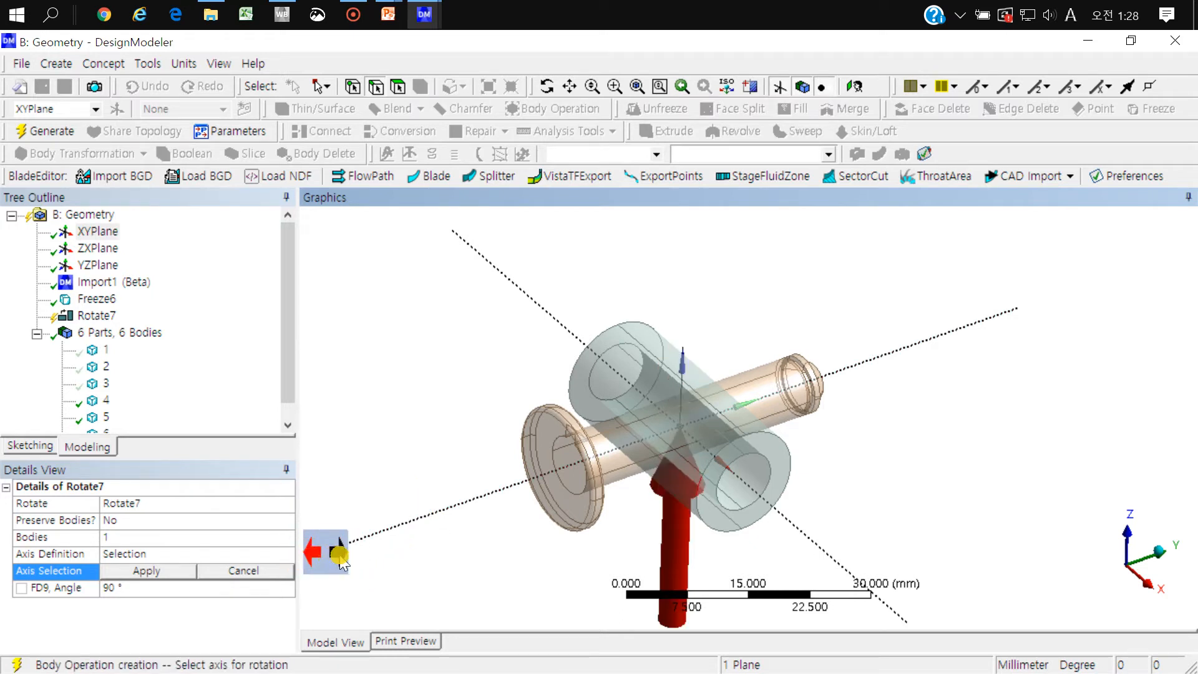
click(339, 554)
click(312, 553)
click(339, 554)
click(315, 552)
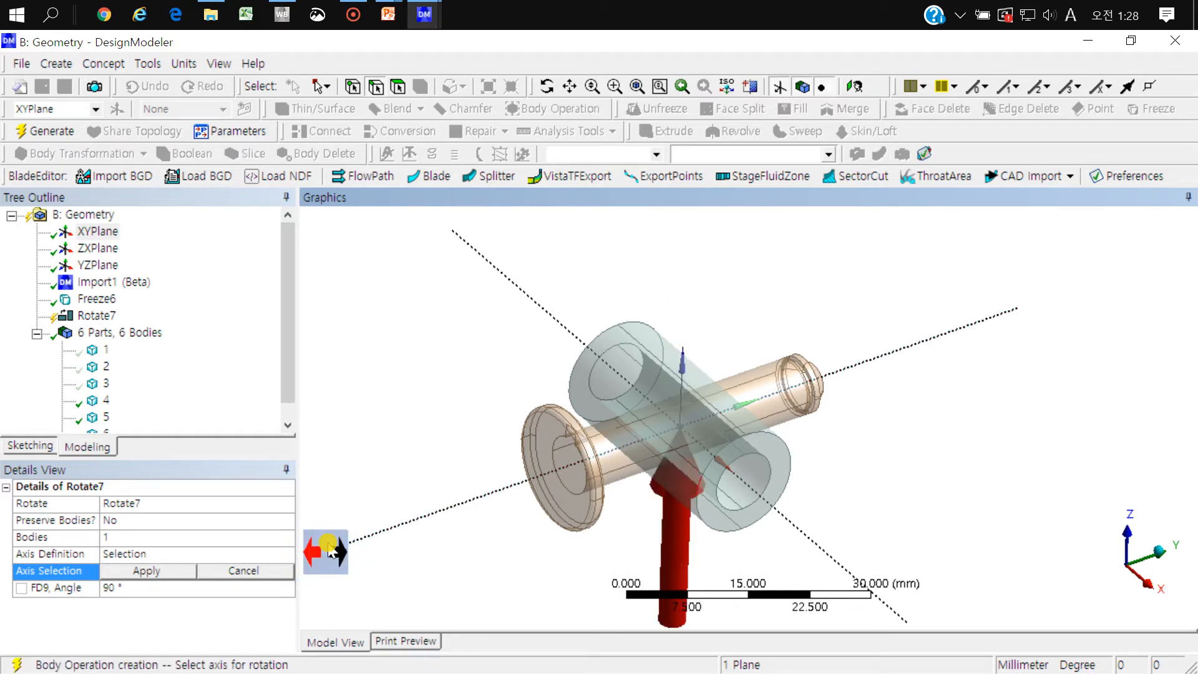
click(134, 571)
Step: Check the preview of the sleeve turned 90° about the axis and generate the rotation
click(119, 588)
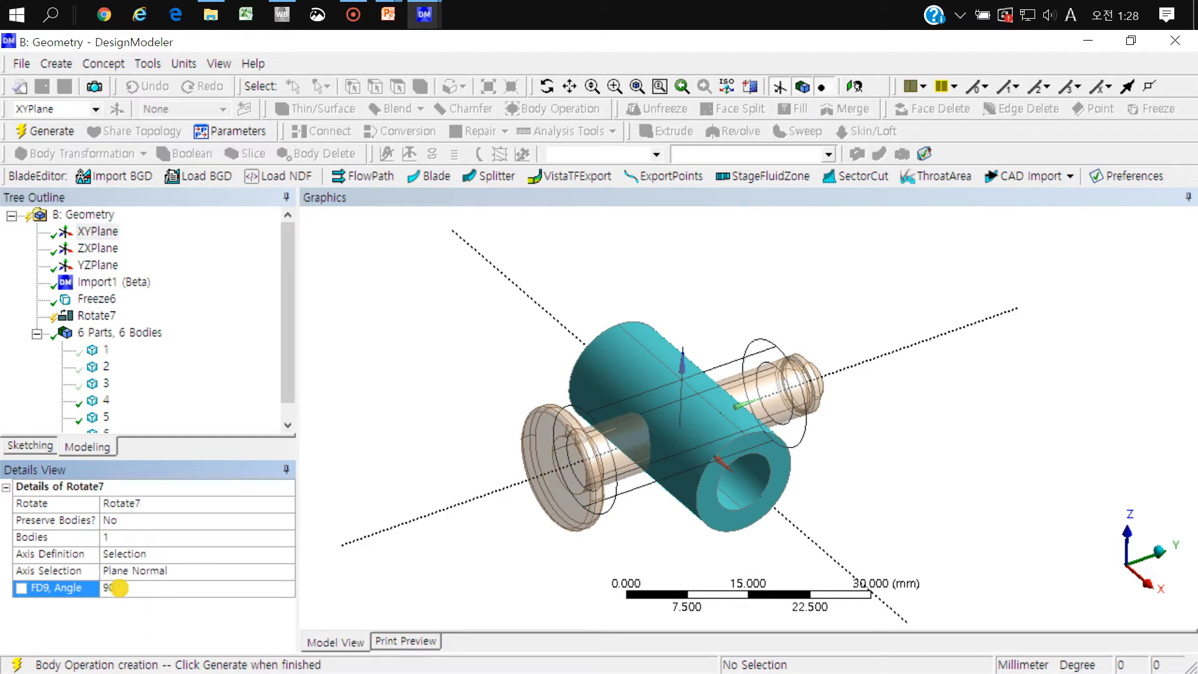
scroll(736, 443, up, 3)
mouse_move(566, 497)
middle_down()
mouse_move(566, 470)
mouse_move(452, 478)
mouse_move(561, 607)
mouse_move(642, 441)
mouse_move(654, 504)
middle_up()
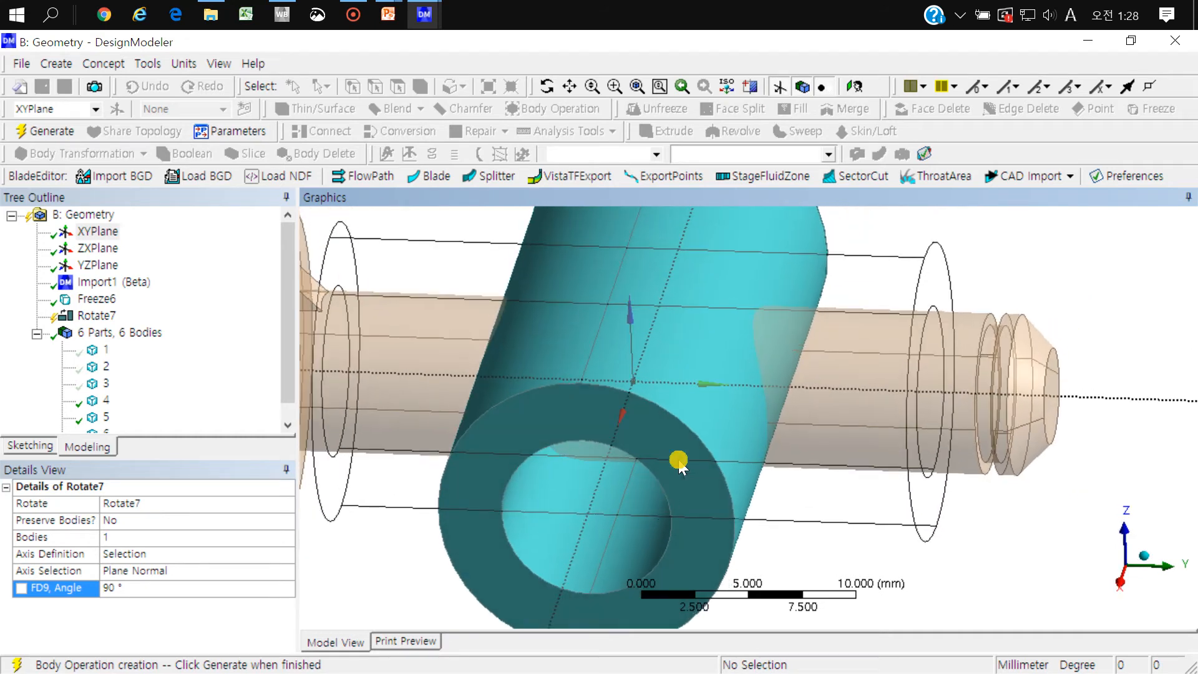
scroll(657, 298, down, 3)
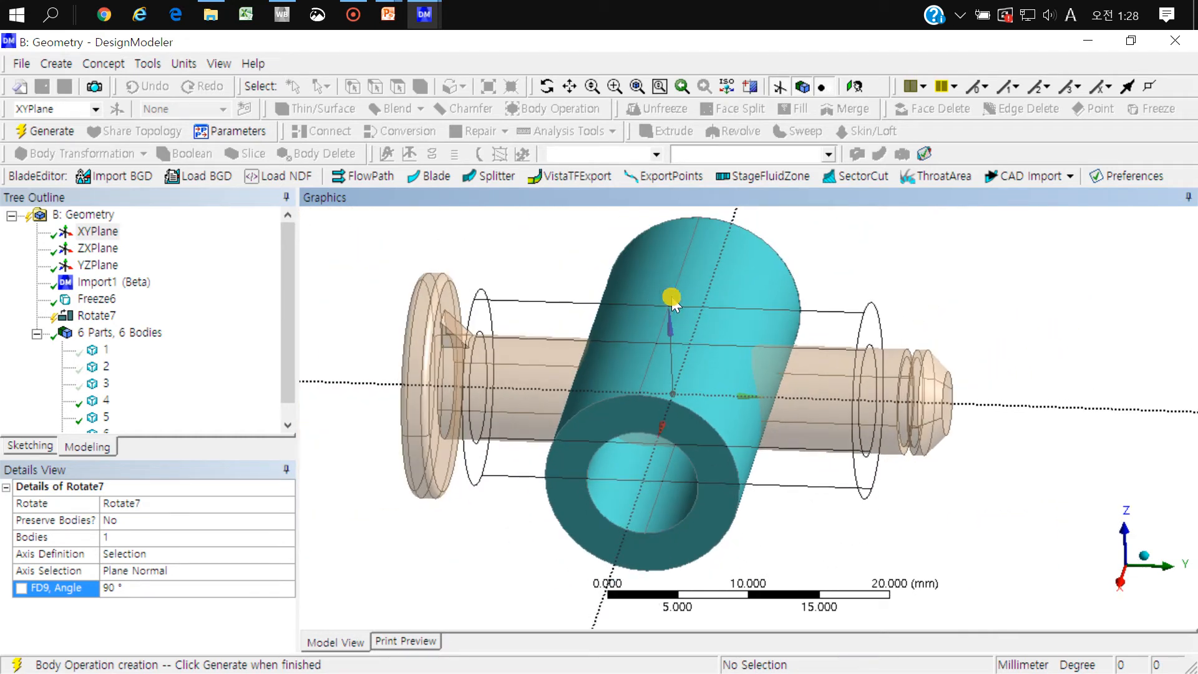
middle_drag(784, 335, 785, 377)
scroll(786, 377, down, 5)
right_click(839, 245)
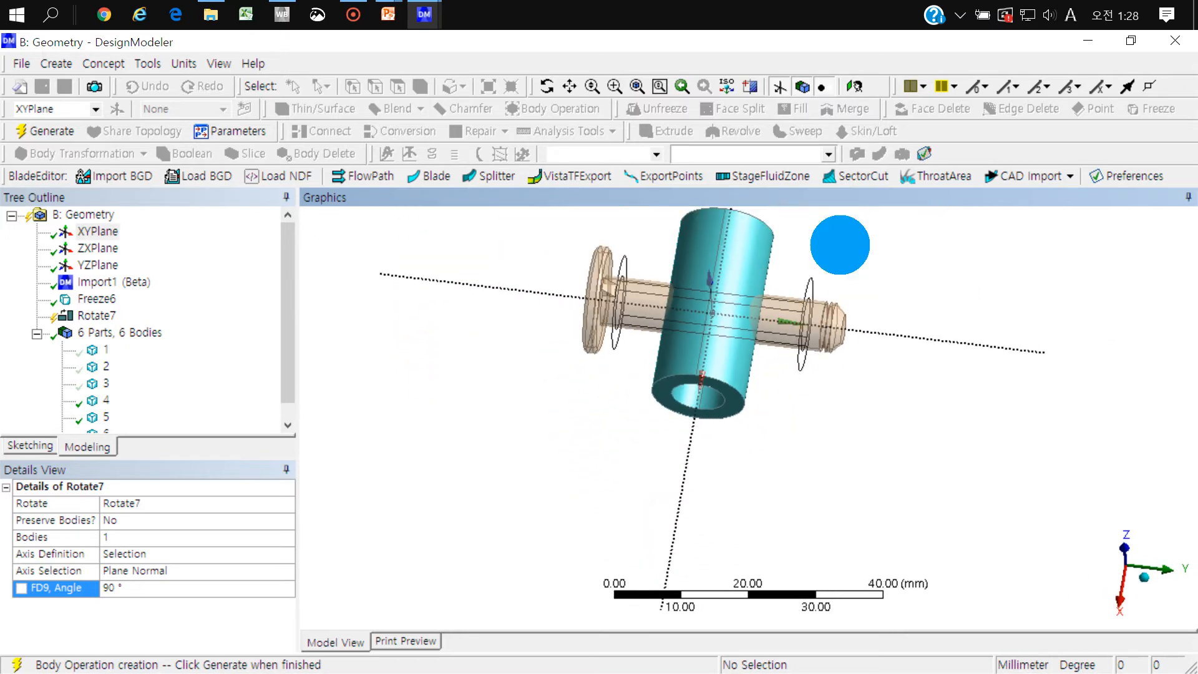
scroll(609, 383, up, 5)
scroll(610, 383, down, 3)
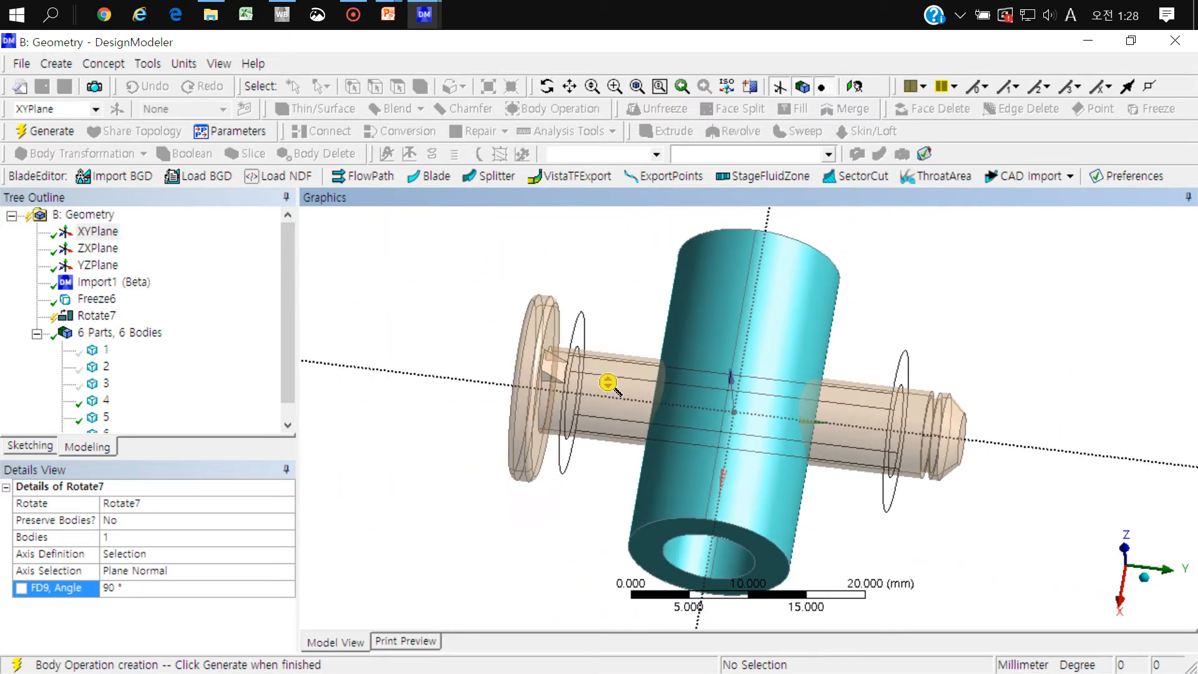
click(51, 132)
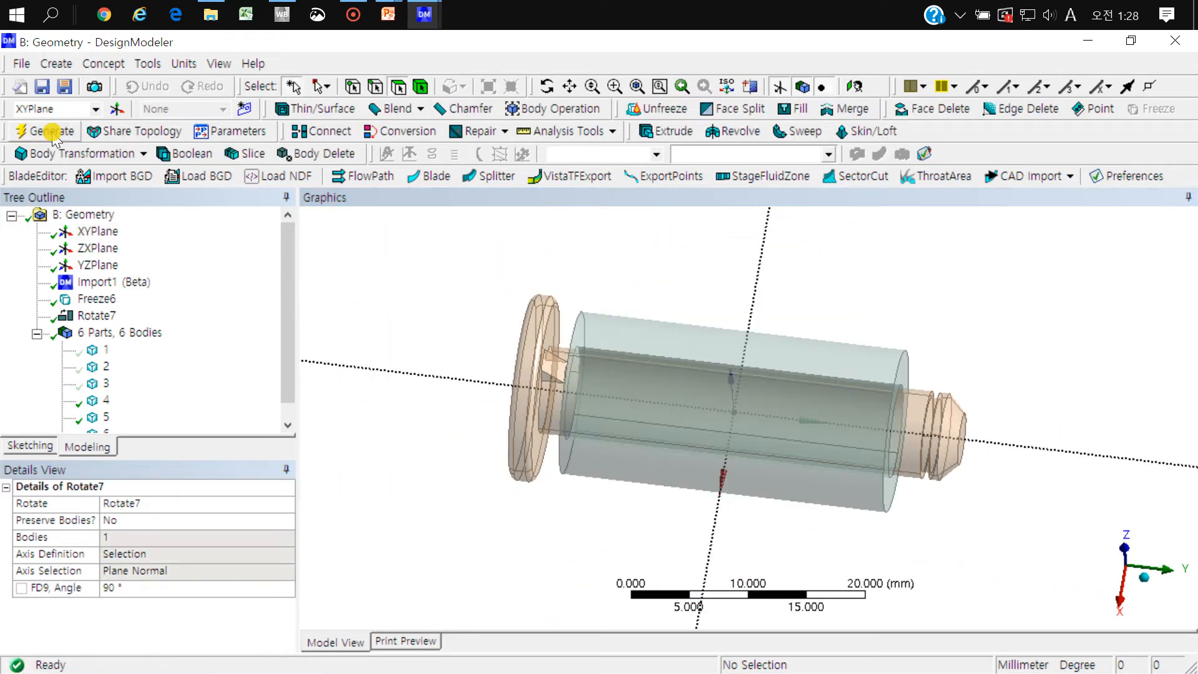
Step: Examine the alignment of the rotated sleeve with the pin in views along the Z and Y axes and at an angle
click(1123, 545)
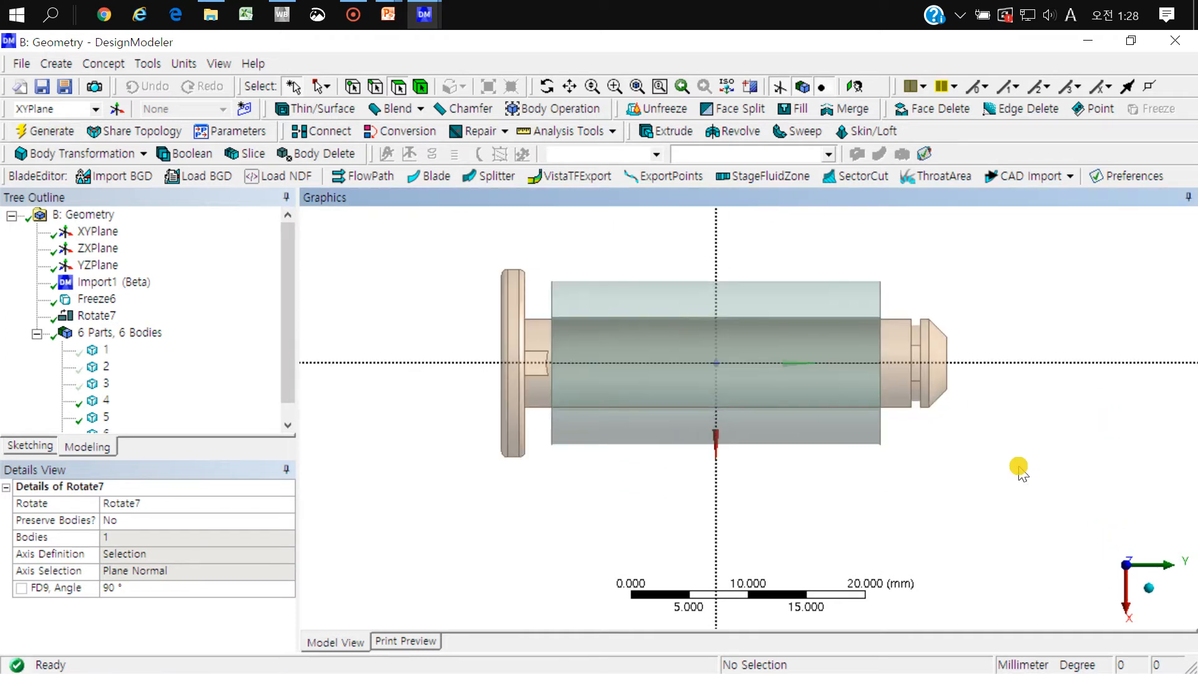
click(1164, 565)
scroll(1089, 477, down, 3)
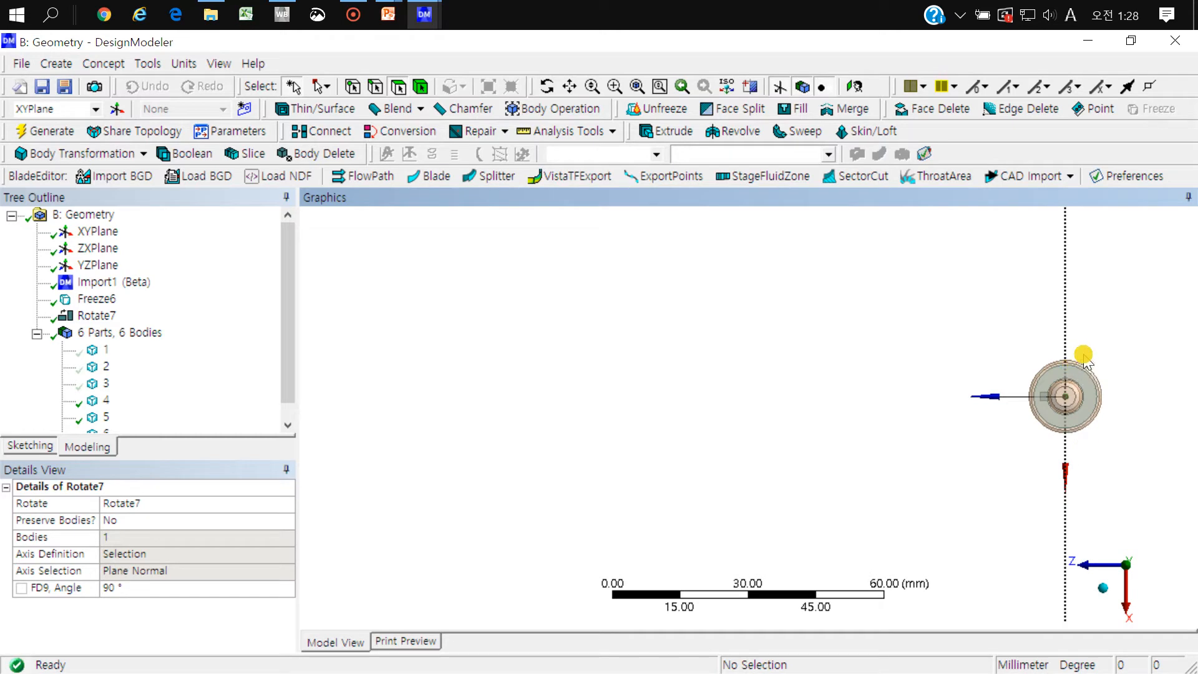
right_drag(1083, 354, 1007, 456)
scroll(931, 326, up, 2)
scroll(931, 326, up, 1)
middle_drag(948, 332, 1005, 326)
scroll(767, 377, down, 10)
middle_drag(727, 367, 752, 383)
Step: Show all hidden caster bodies again
right_click(425, 244)
click(515, 493)
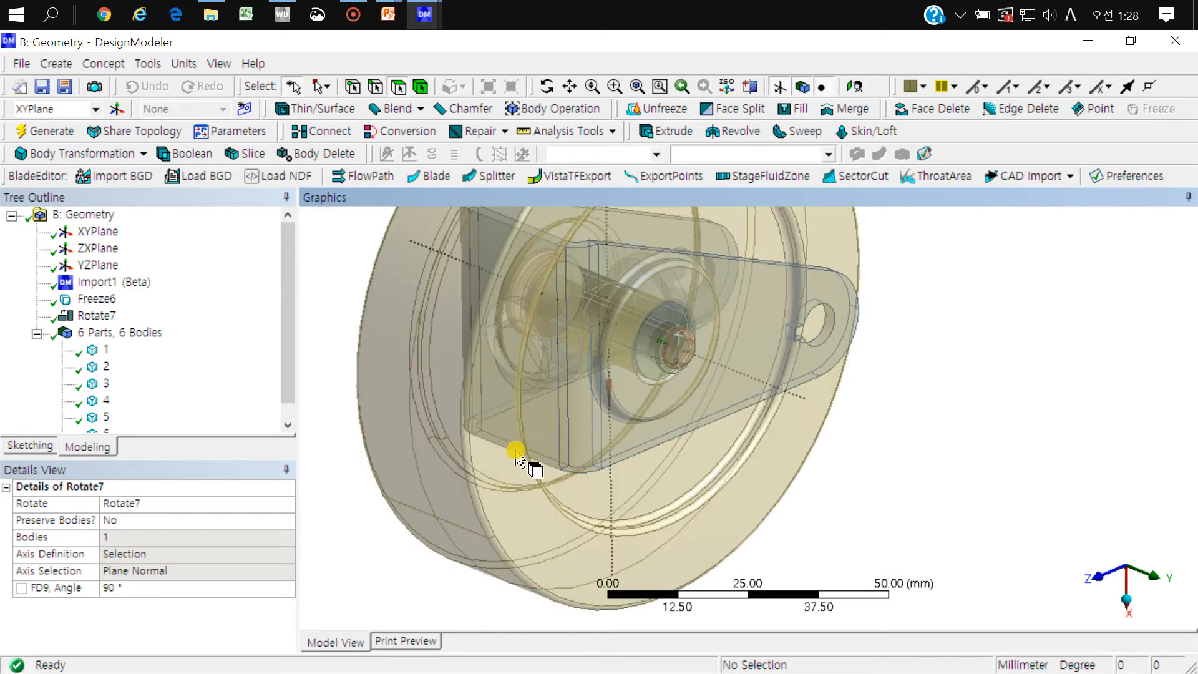
ctrl+middle_drag(572, 371, 657, 406)
Step: Hide the outer wheel (body 6) and the vertical stem (body 1) using body selection
click(417, 87)
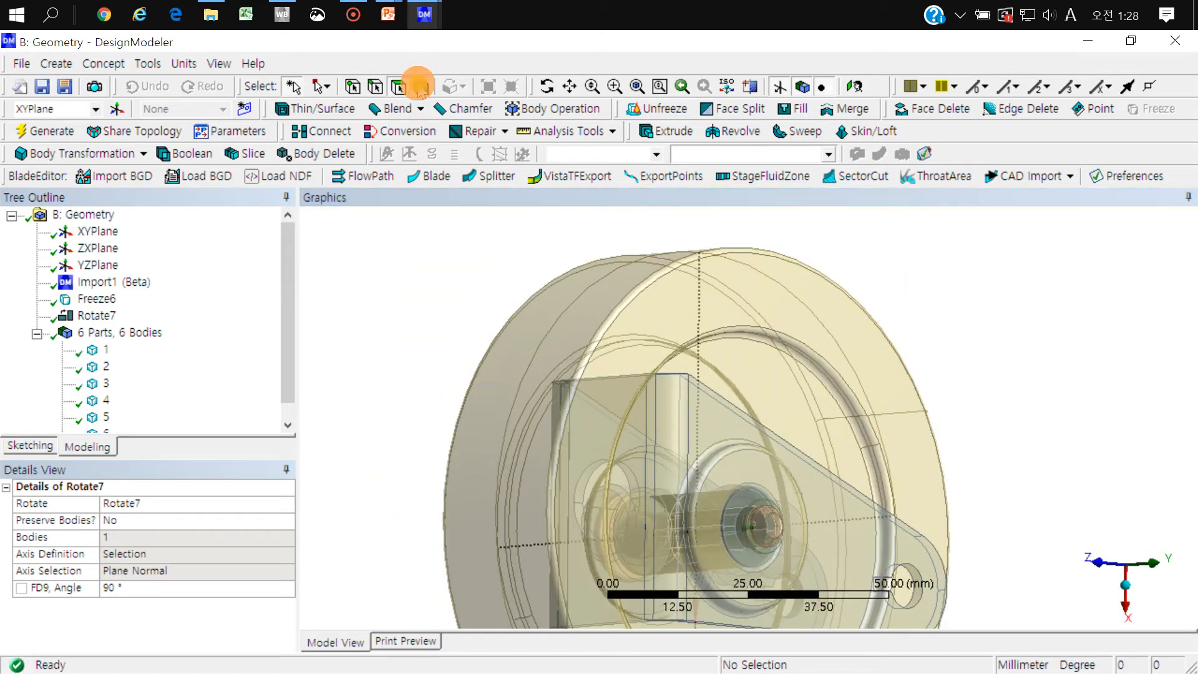
click(767, 307)
key(F9)
mouse_move(768, 233)
middle_down()
mouse_move(781, 484)
mouse_move(899, 323)
mouse_move(686, 421)
mouse_move(775, 439)
mouse_move(771, 449)
mouse_move(813, 431)
middle_up()
scroll(775, 438, down, 5)
right_drag(829, 412, 629, 585)
mouse_move(816, 428)
middle_down()
mouse_move(717, 415)
mouse_move(734, 414)
middle_up()
click(634, 366)
key(F9)
right_drag(795, 352, 443, 568)
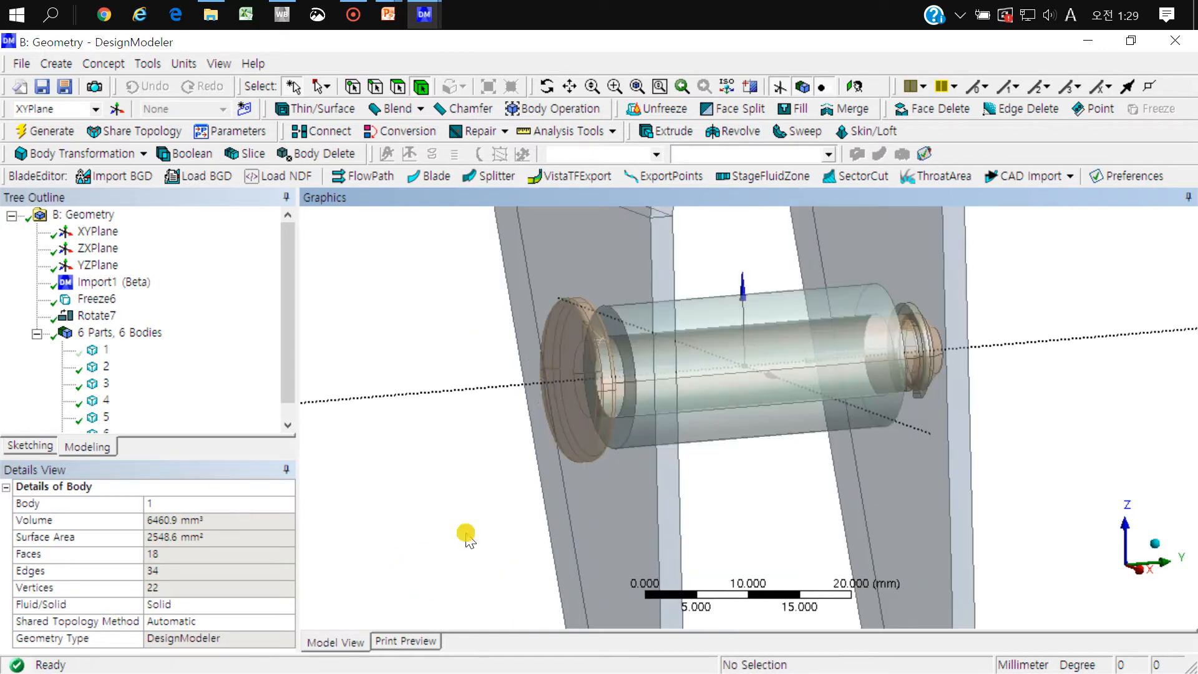
Step: Select the pin (body 4) to identify it, and hide the small retaining ring (body 3) at its end
click(572, 368)
middle_drag(869, 395, 909, 374)
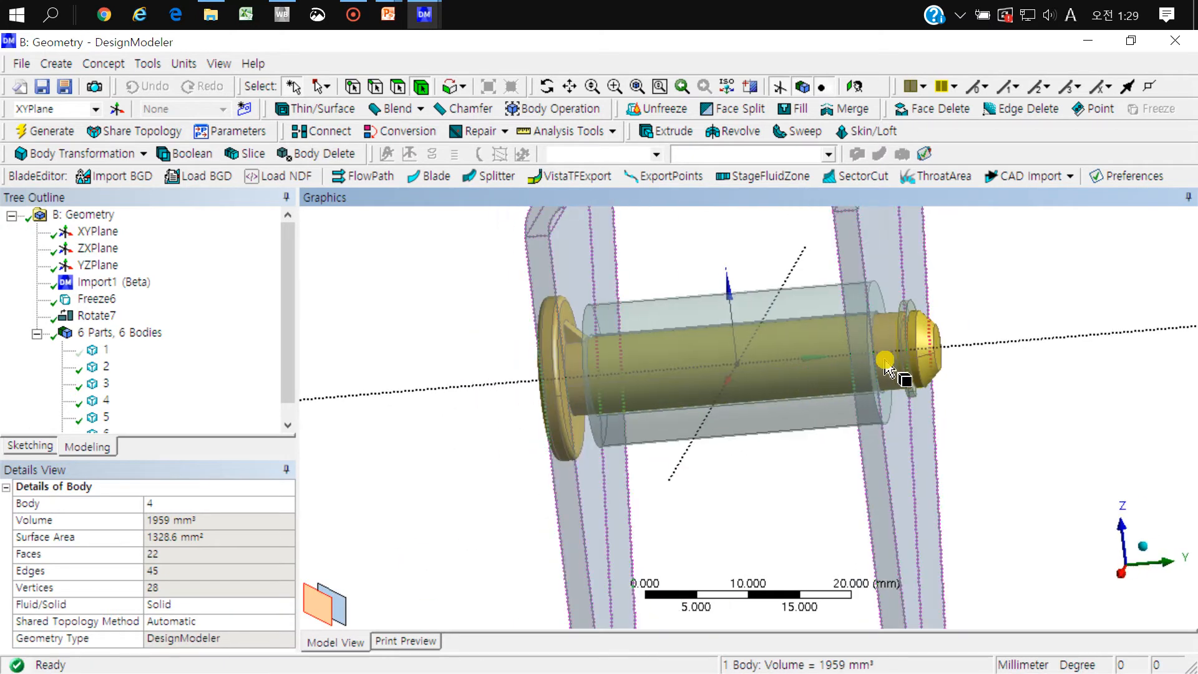
click(905, 308)
key(F9)
scroll(905, 310, down, 5)
middle_drag(832, 380, 911, 369)
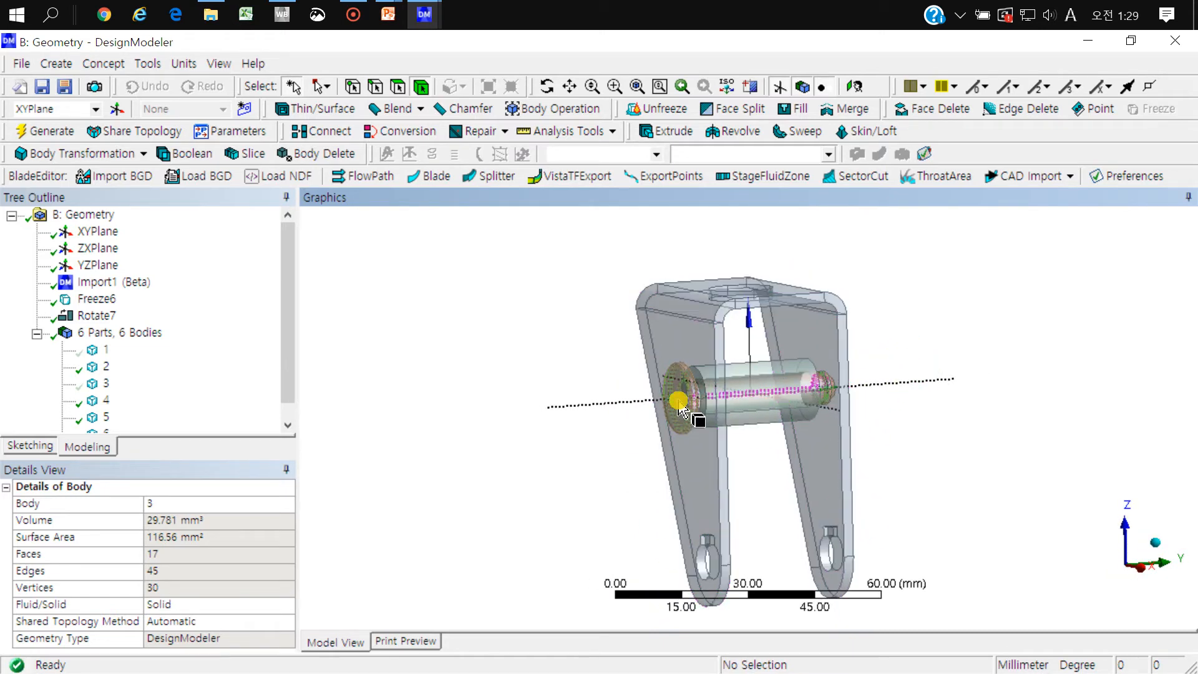
Step: Examine the pin and sleeve position relative to the bracket's lower holes in angled views and along the Y axis
middle_drag(759, 446, 800, 376)
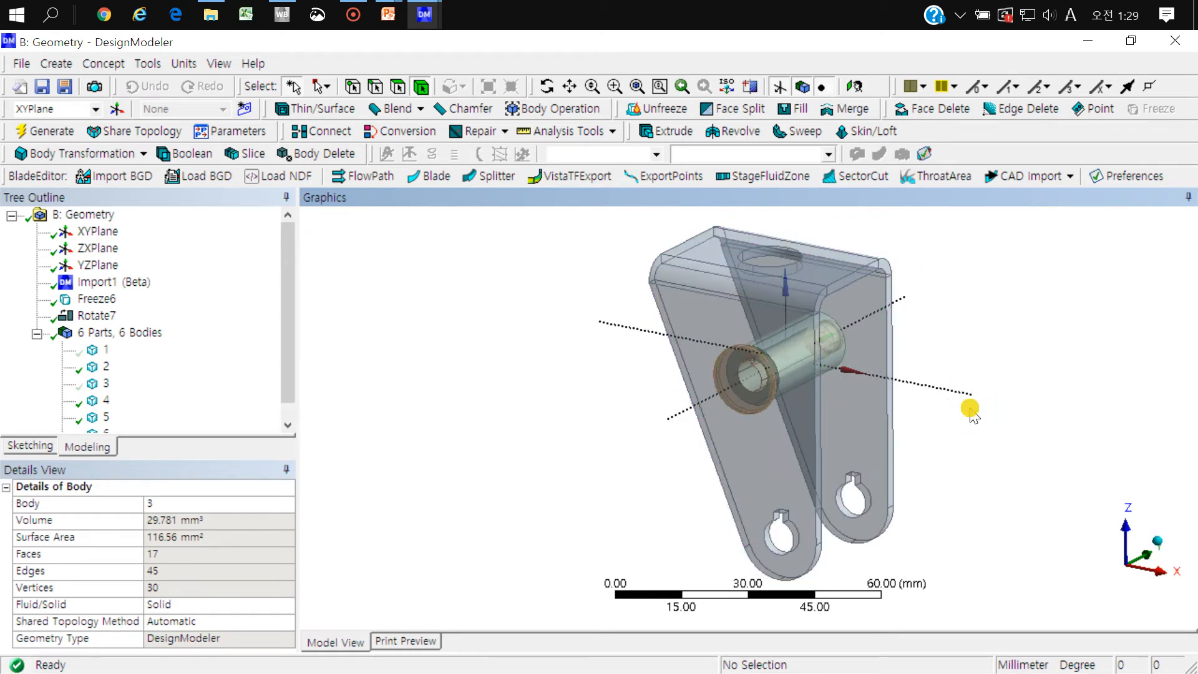
middle_drag(975, 408, 934, 417)
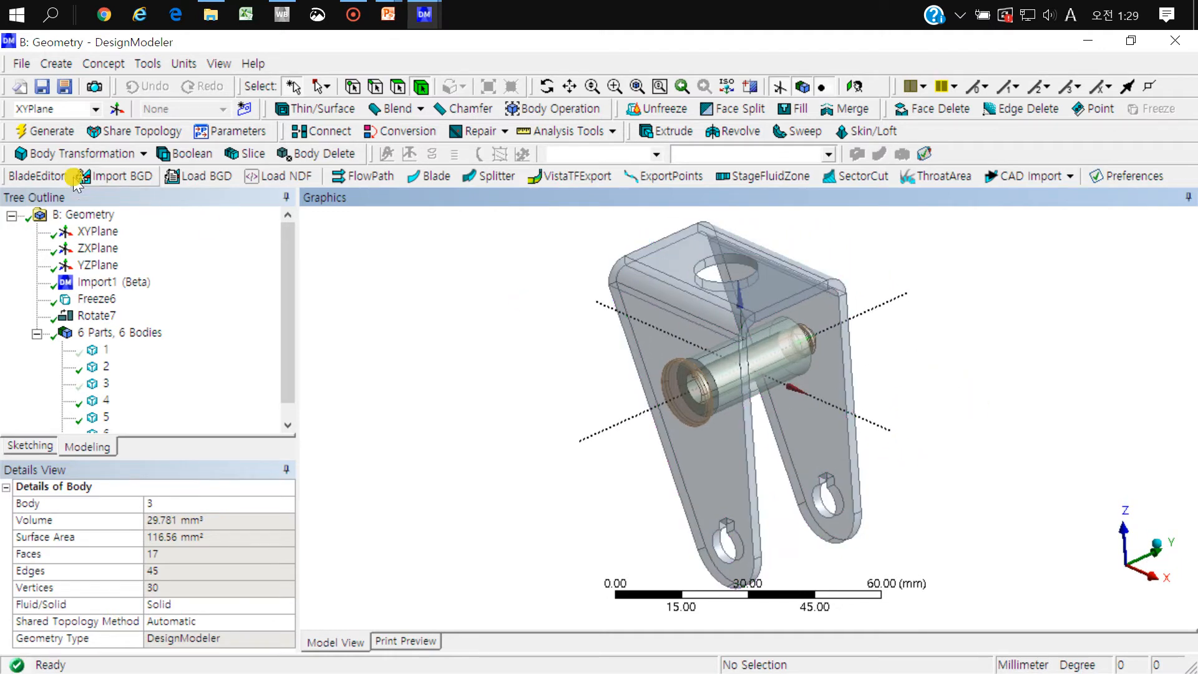
click(50, 154)
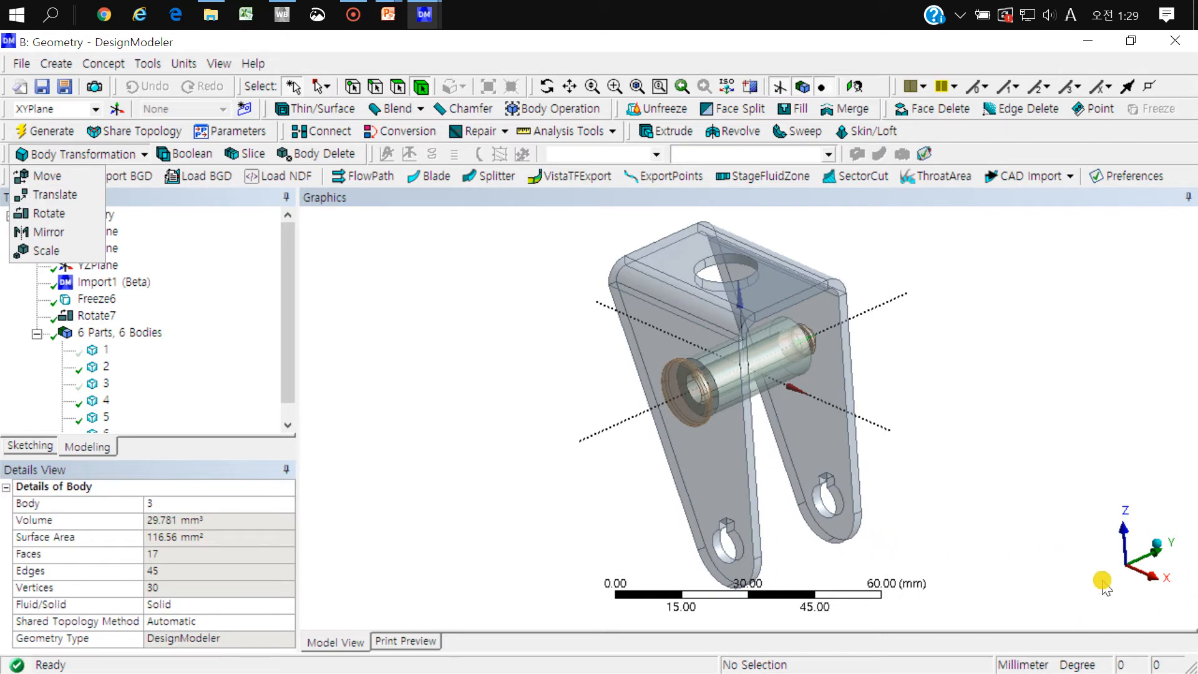
click(1117, 569)
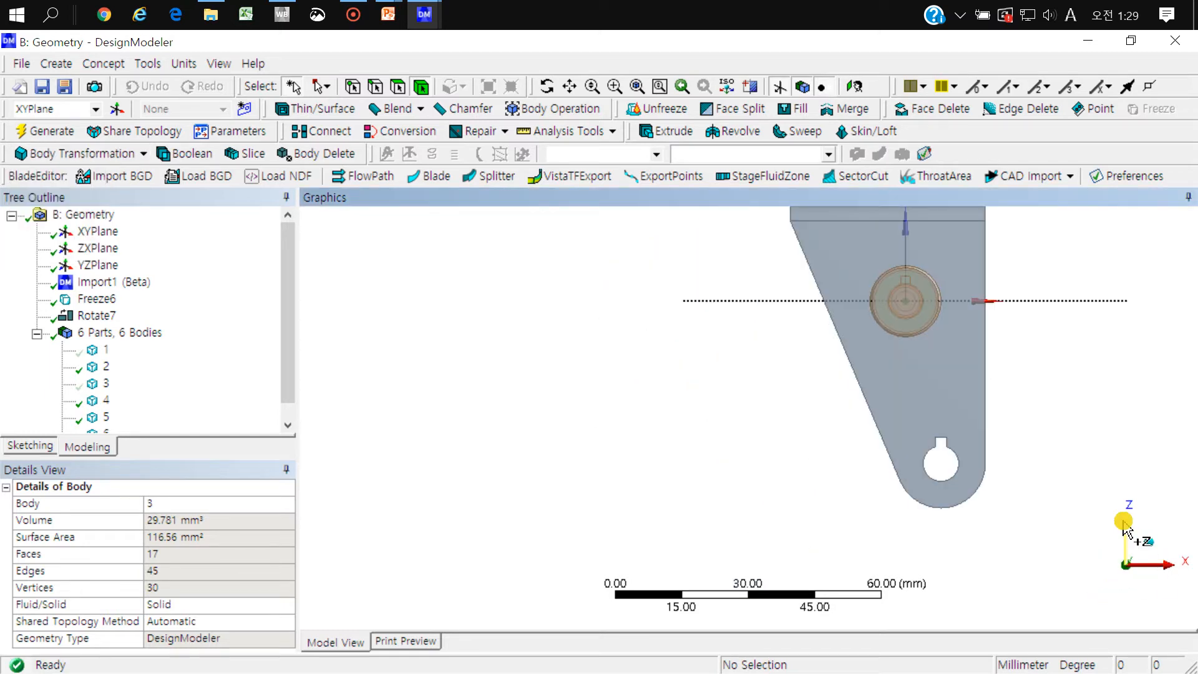
ctrl+middle_drag(994, 434, 878, 488)
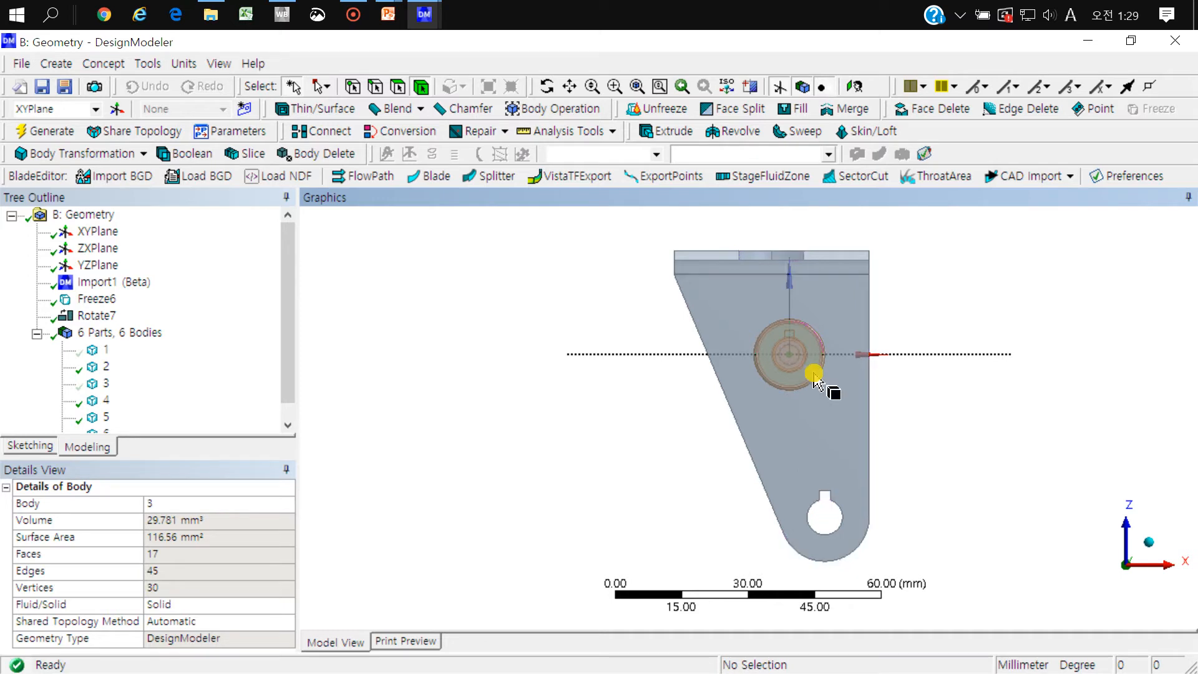
middle_drag(834, 396, 574, 369)
middle_drag(694, 440, 742, 446)
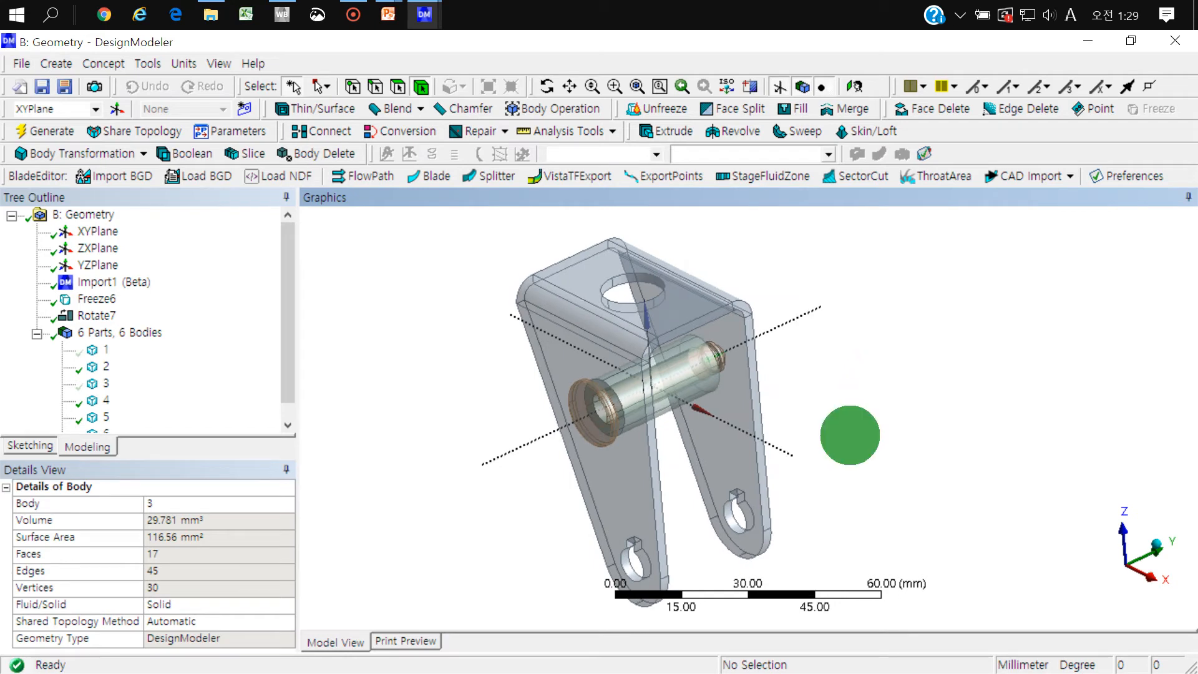
click(87, 154)
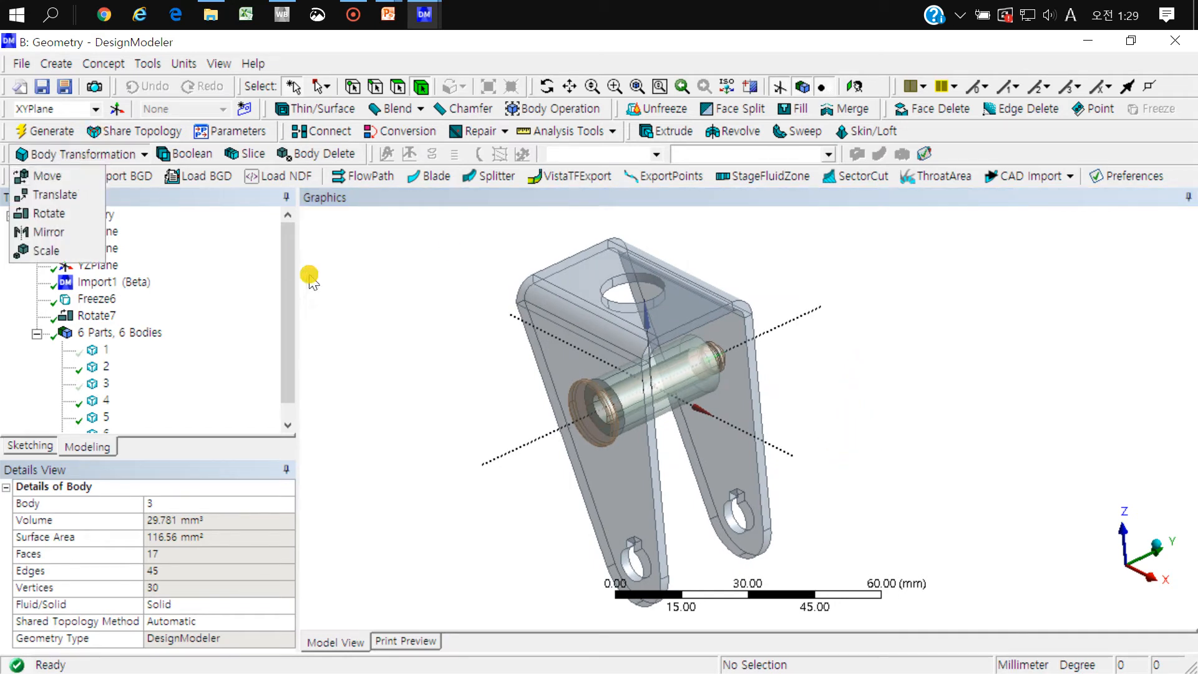
click(455, 409)
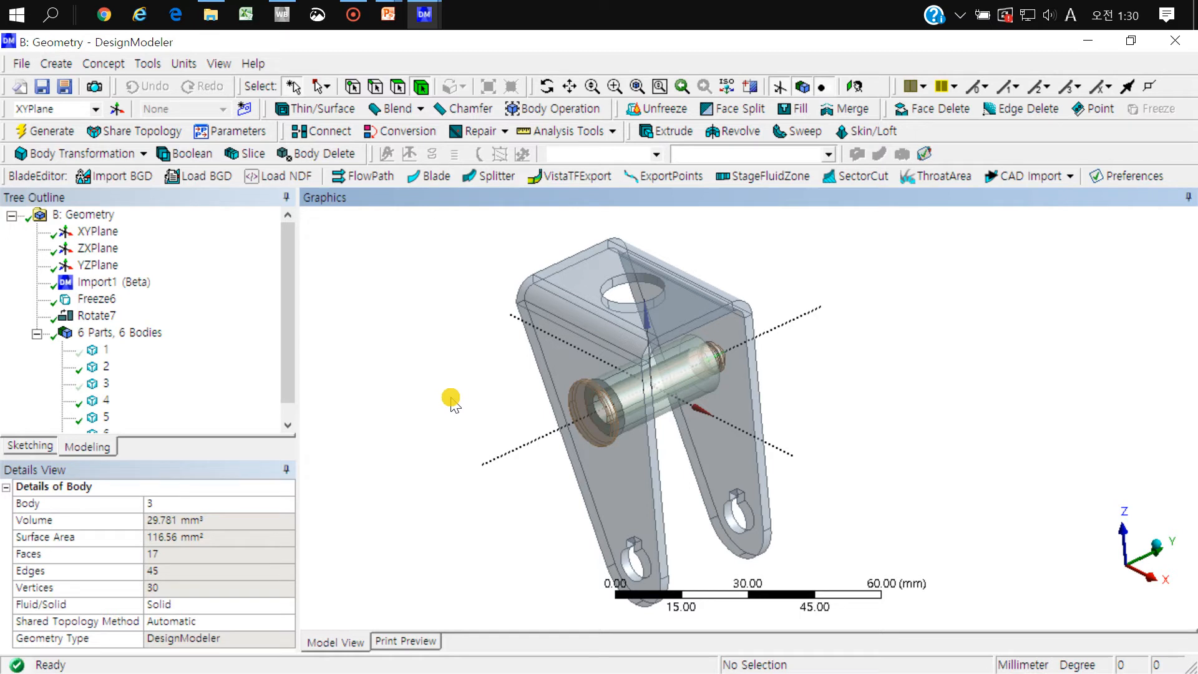
Step: Start a new plane and set its type to From Centroid
click(98, 231)
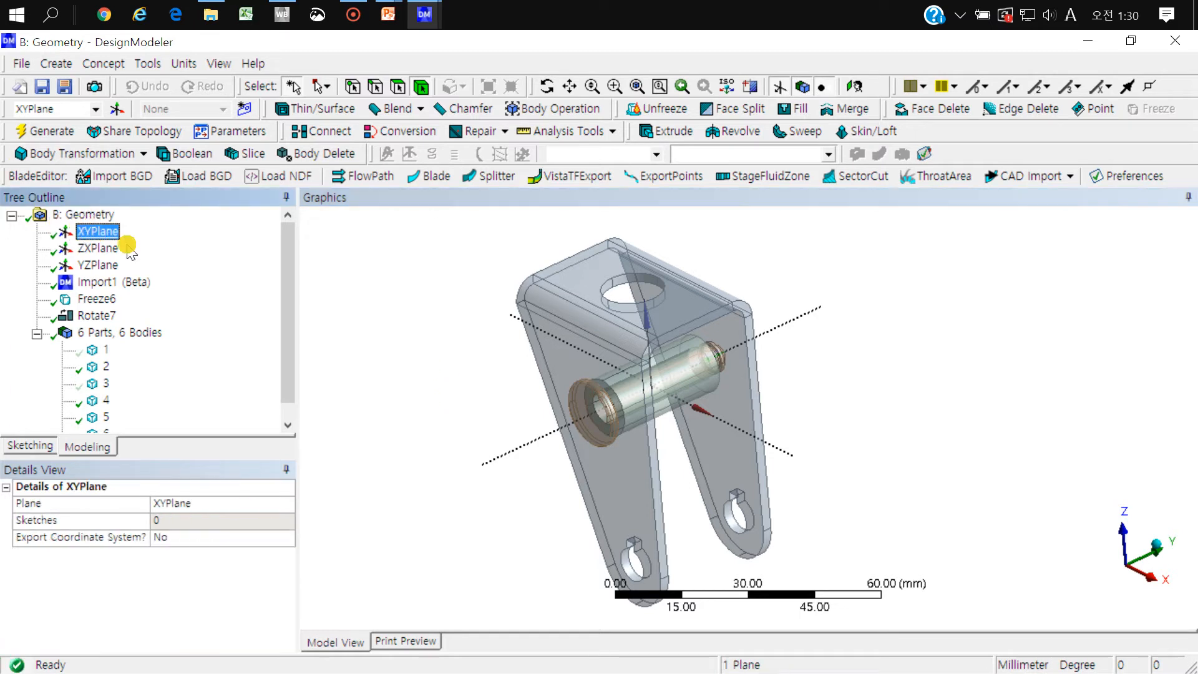
middle_drag(655, 354, 693, 345)
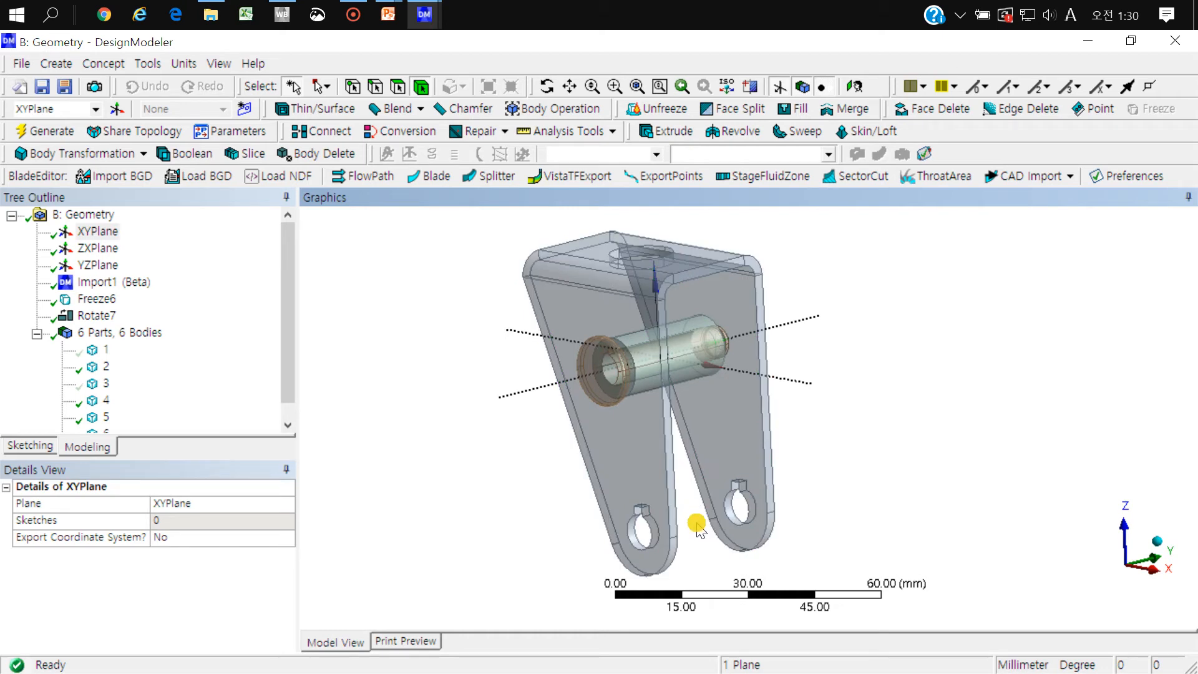
right_drag(802, 460, 559, 574)
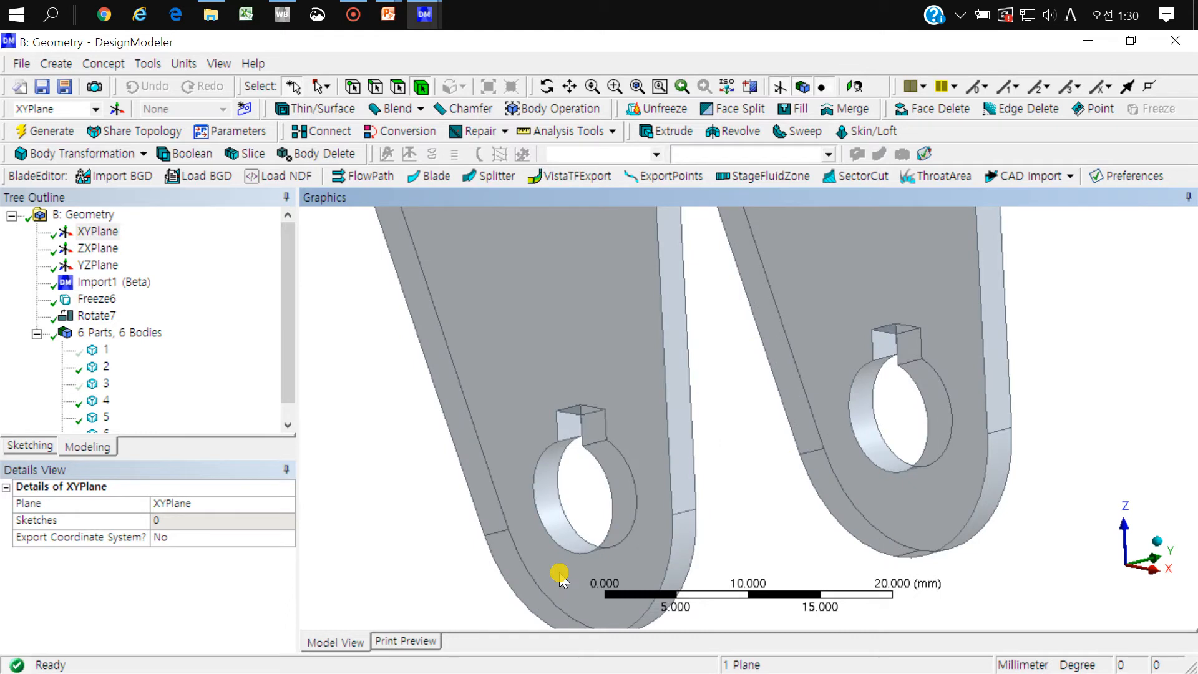
click(115, 110)
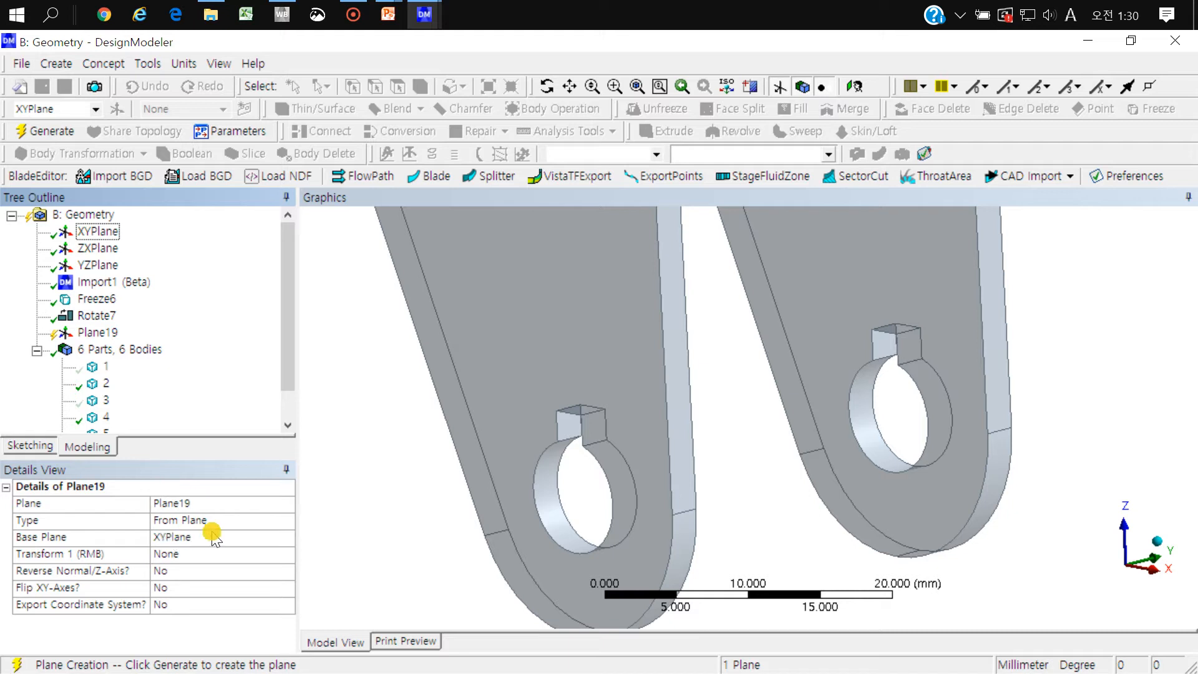
click(287, 522)
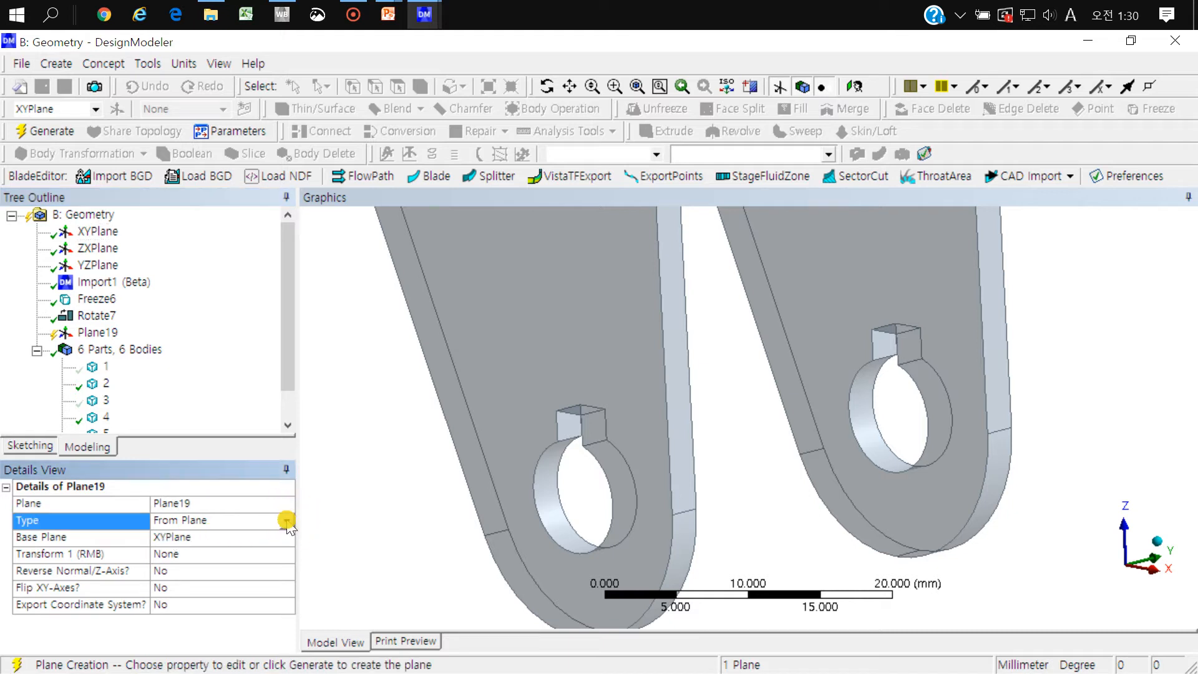
click(287, 520)
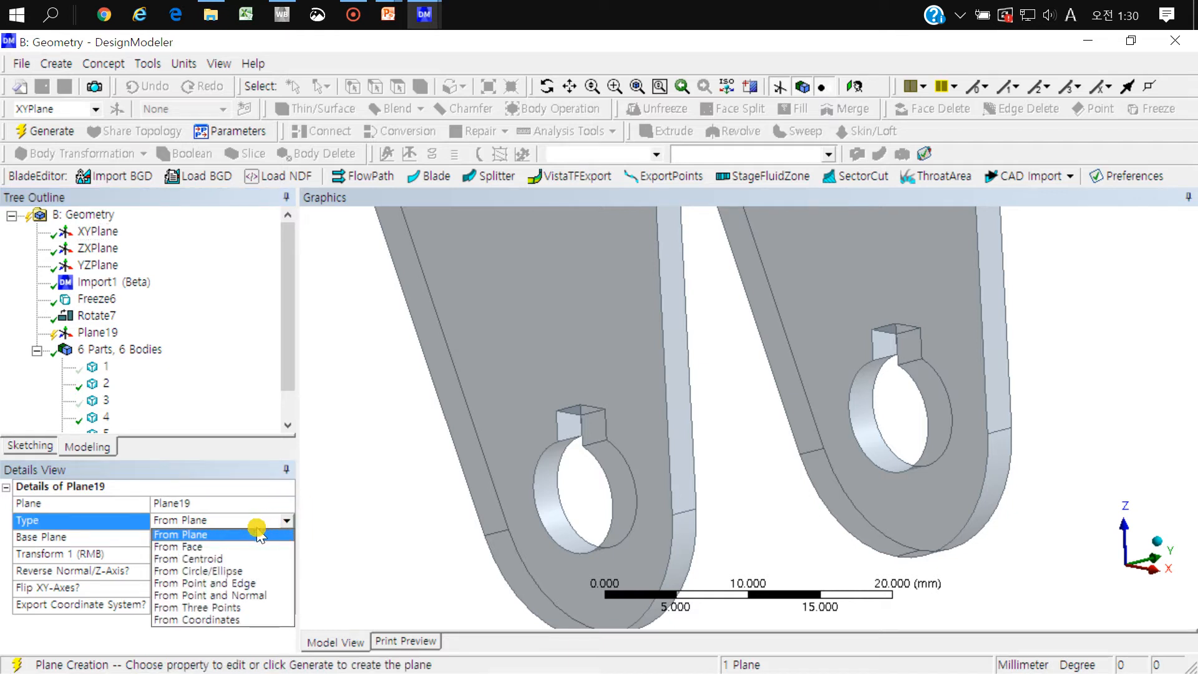
click(228, 560)
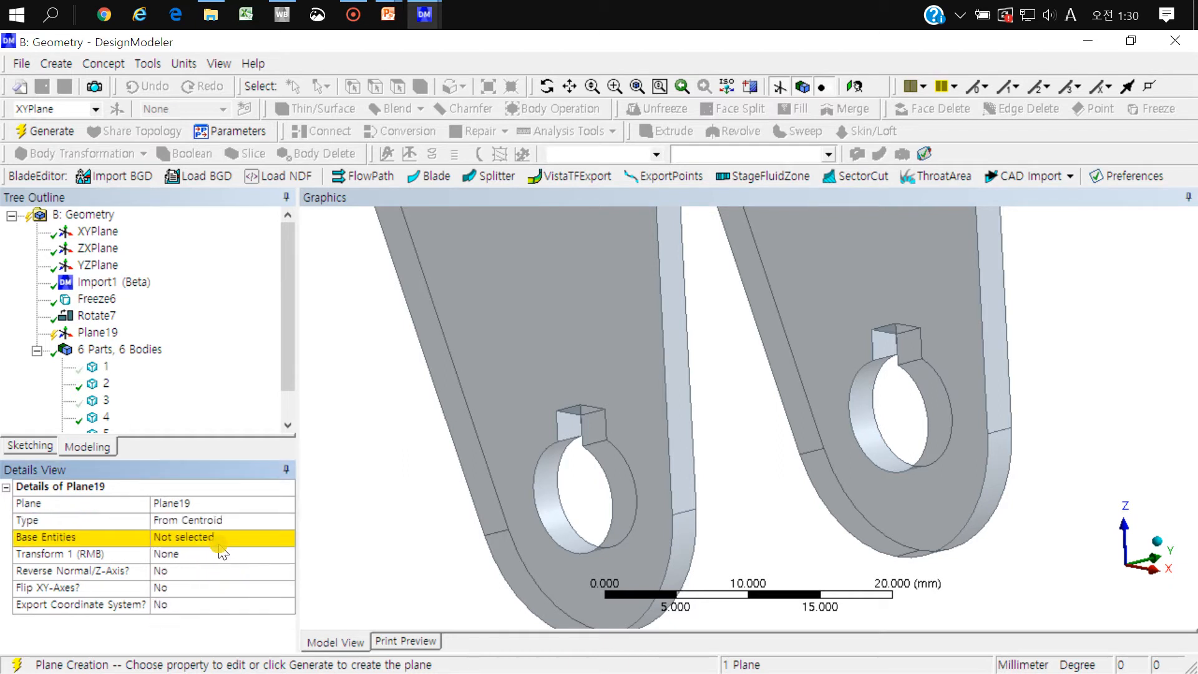
Step: Try the whole bracket body as the base entity of the centroid plane
click(199, 542)
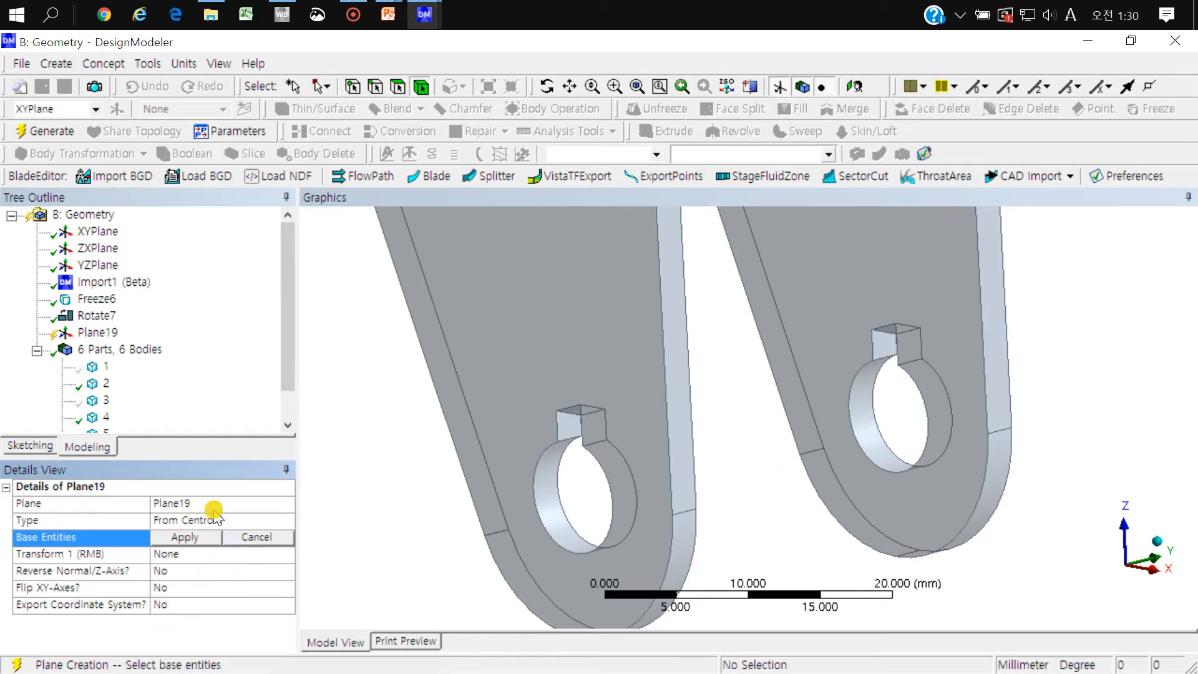
scroll(516, 377, down, 3)
scroll(516, 374, down, 3)
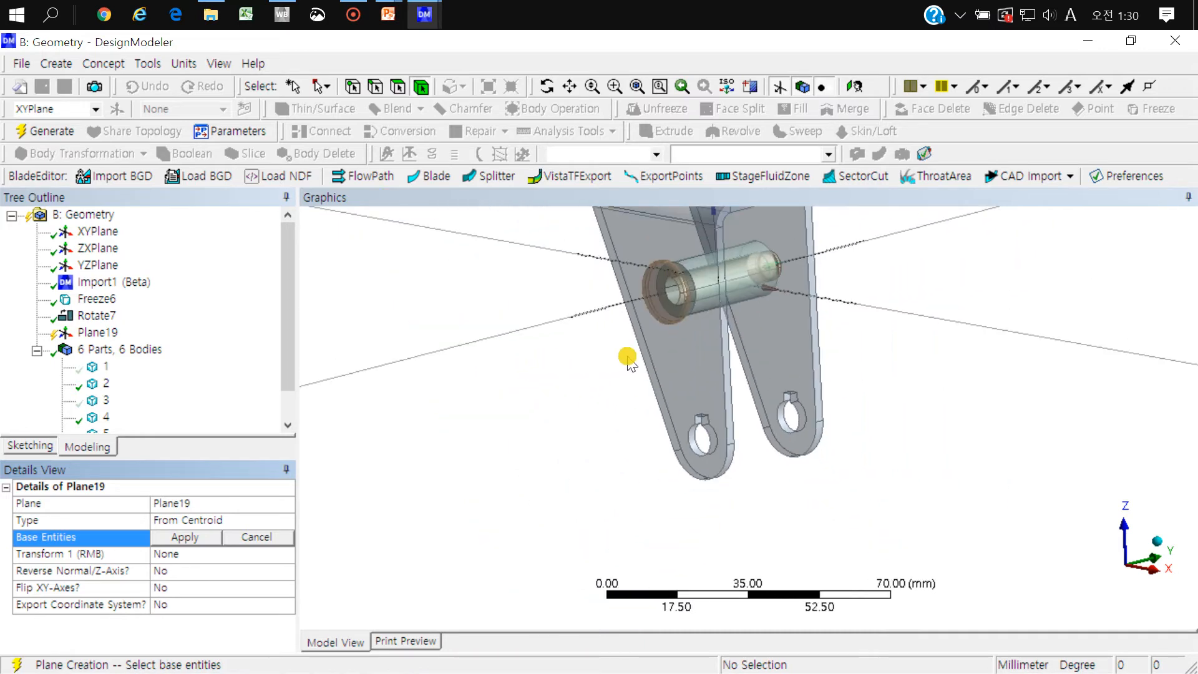
middle_drag(628, 355, 594, 505)
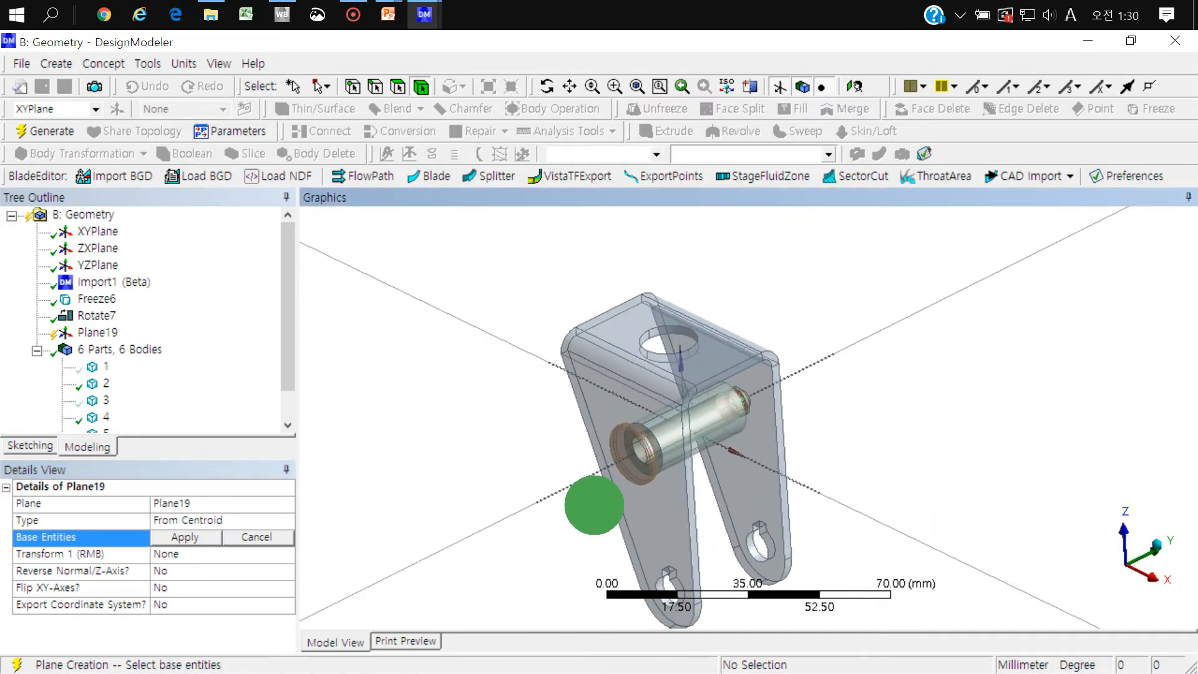
click(642, 382)
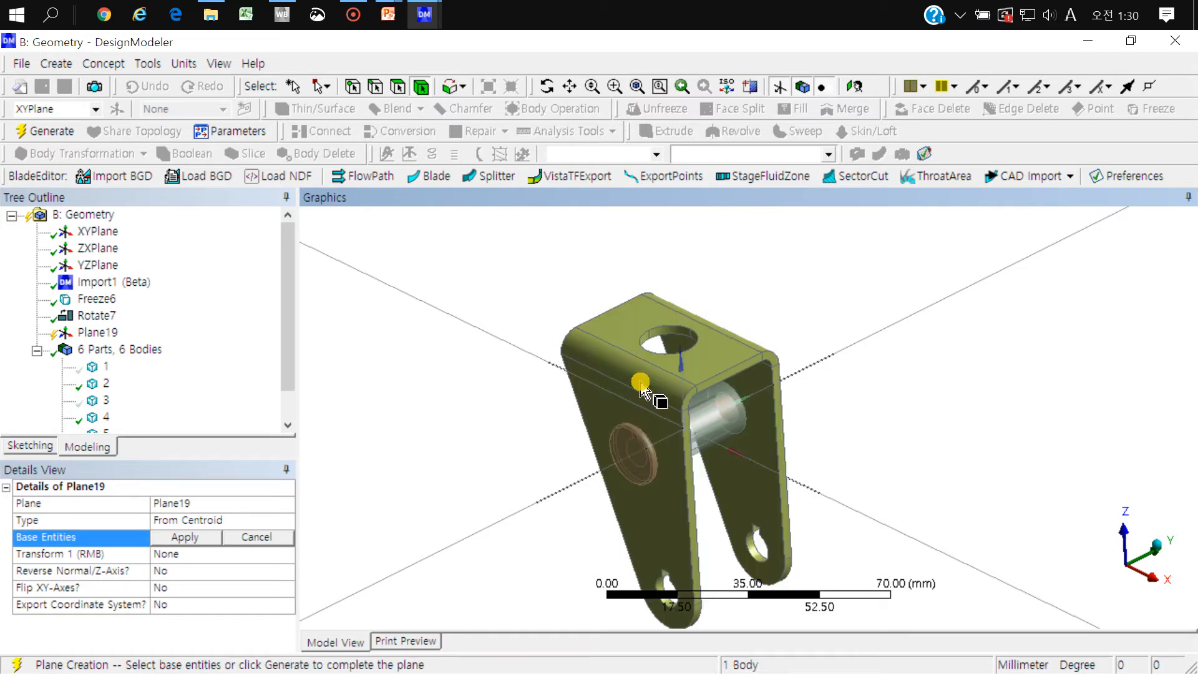
click(167, 539)
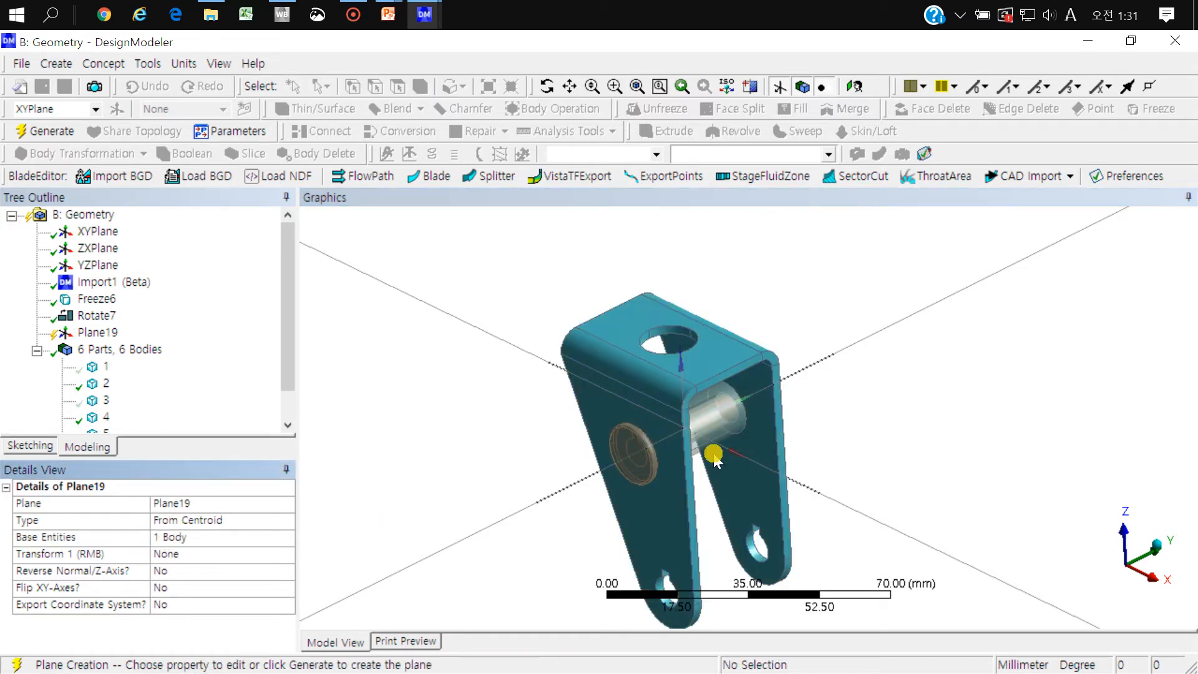
Step: Try the bracket's flat top face as the base entity of the centroid plane
click(180, 535)
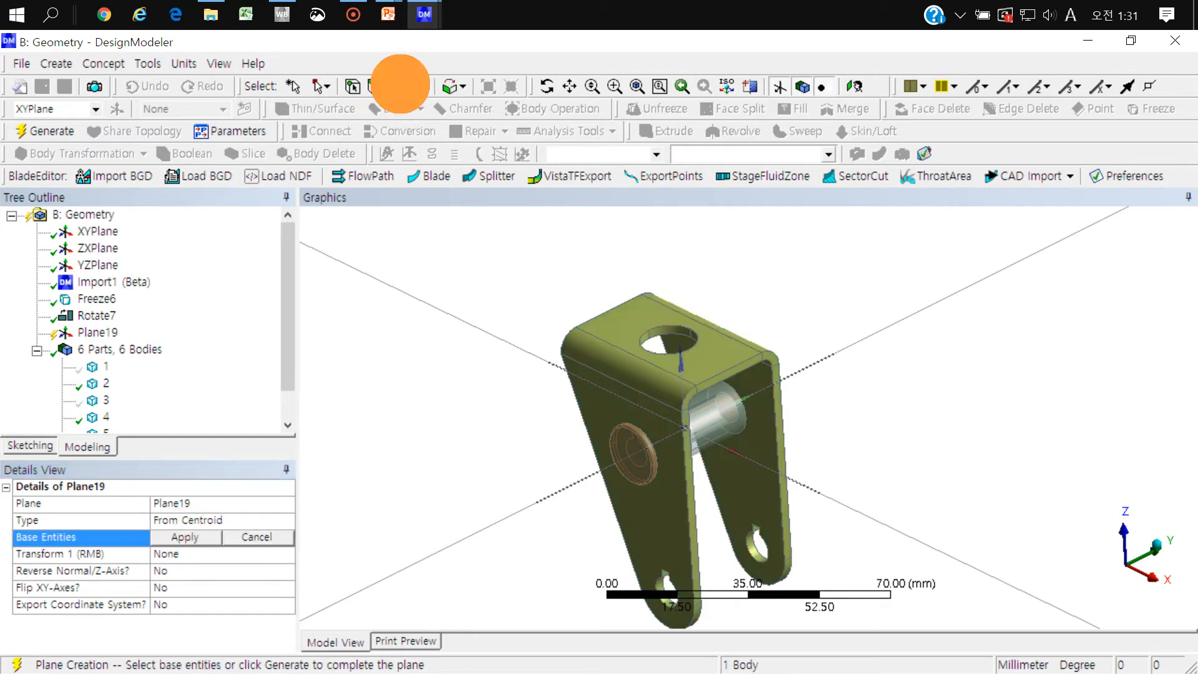
click(728, 343)
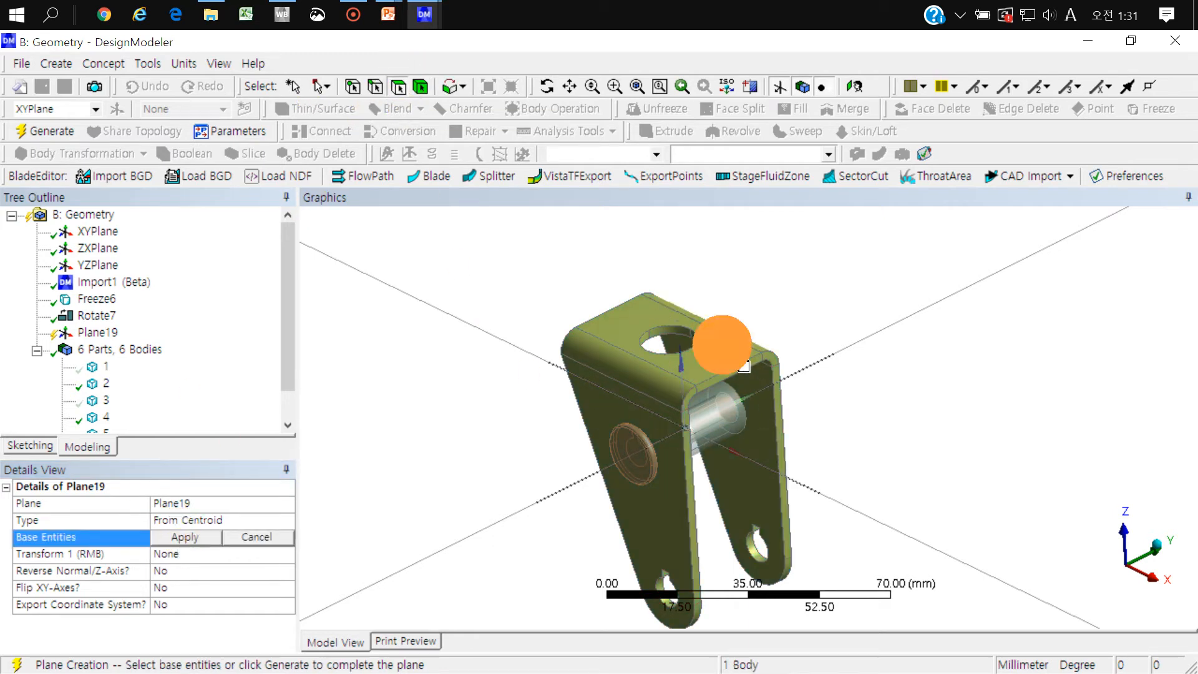
click(165, 536)
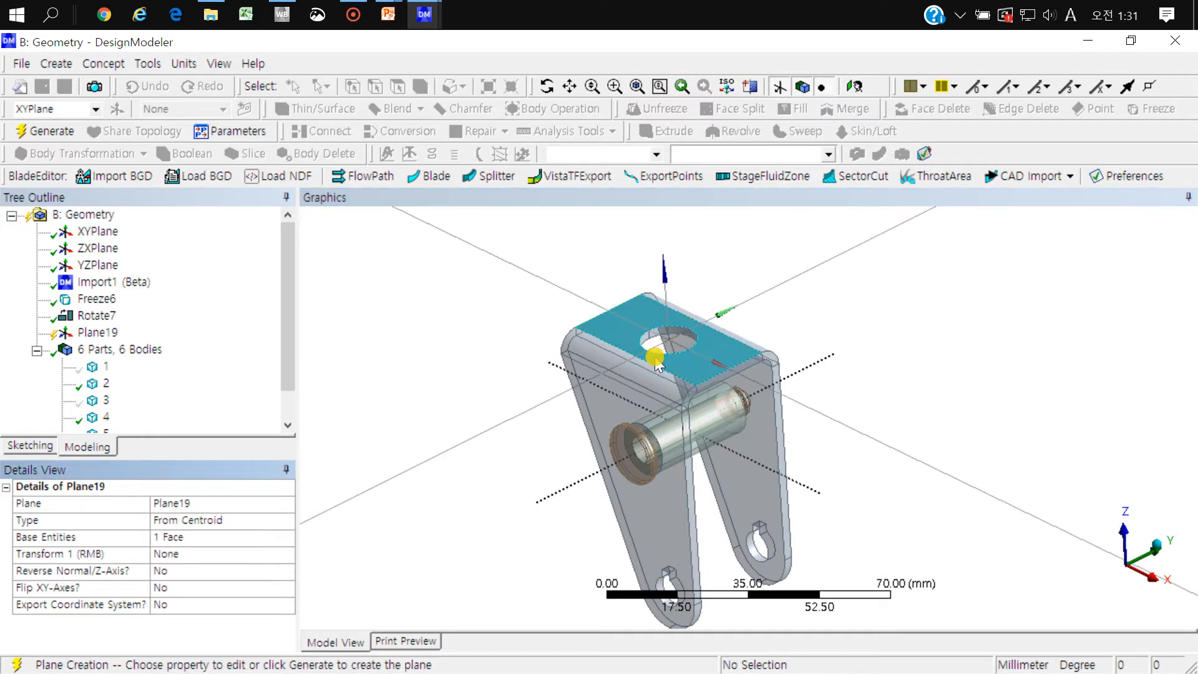
Step: Base the centroid plane on the cylindrical faces of the bracket's two lower holes and generate it
click(182, 538)
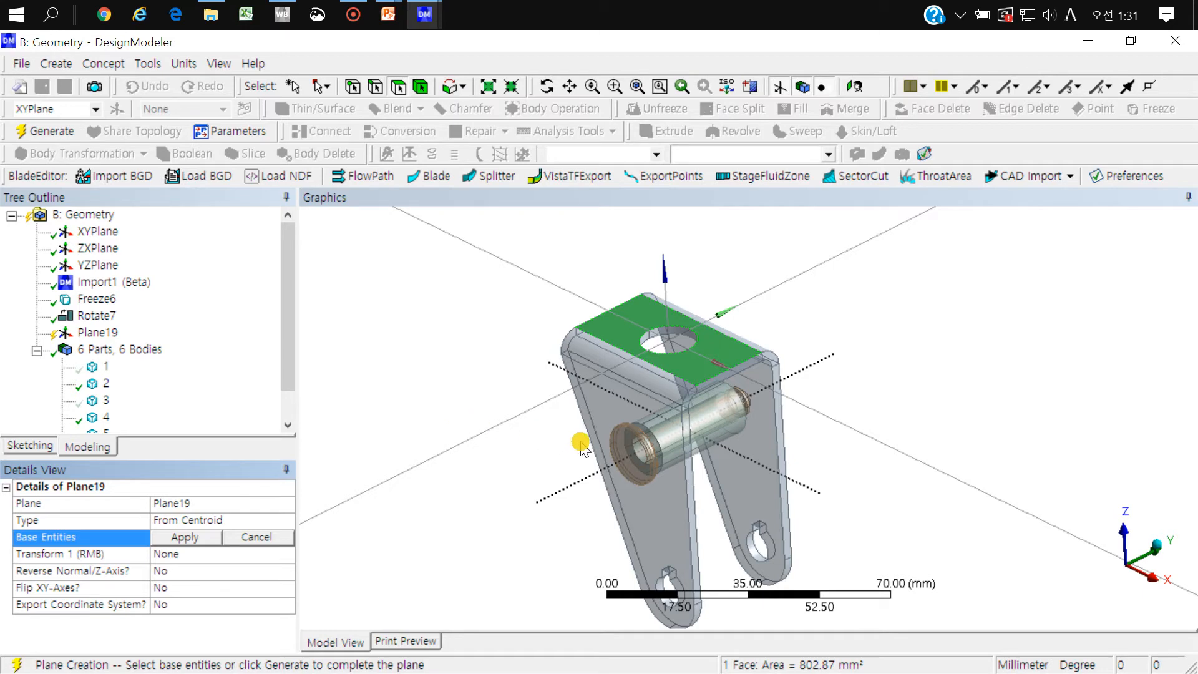
ctrl+middle_drag(575, 443, 539, 341)
scroll(602, 462, up, 4)
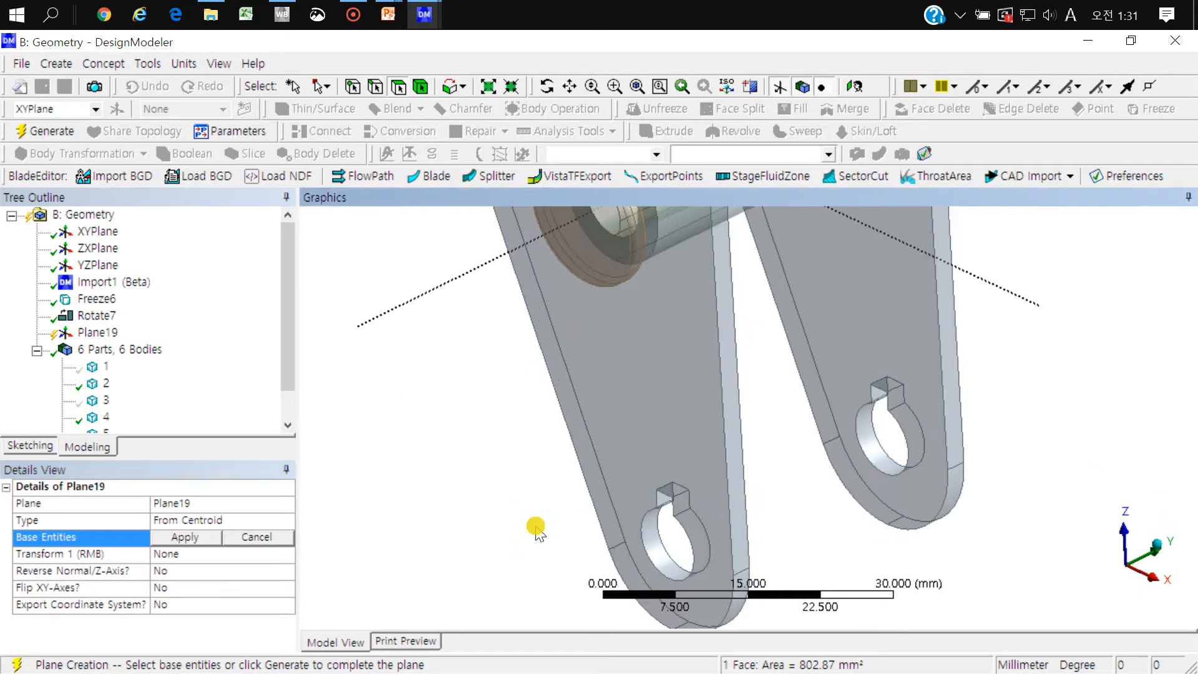
click(883, 461)
ctrl+click(654, 544)
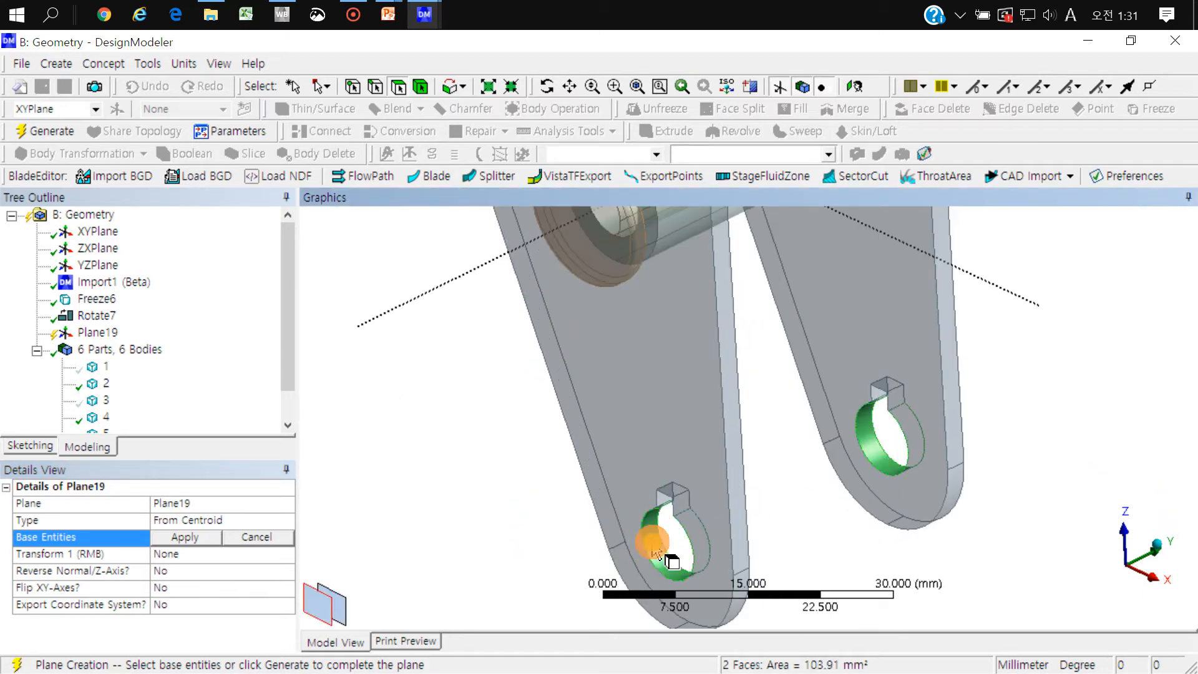
click(187, 538)
ctrl+middle_drag(724, 356, 631, 490)
scroll(630, 489, down, 2)
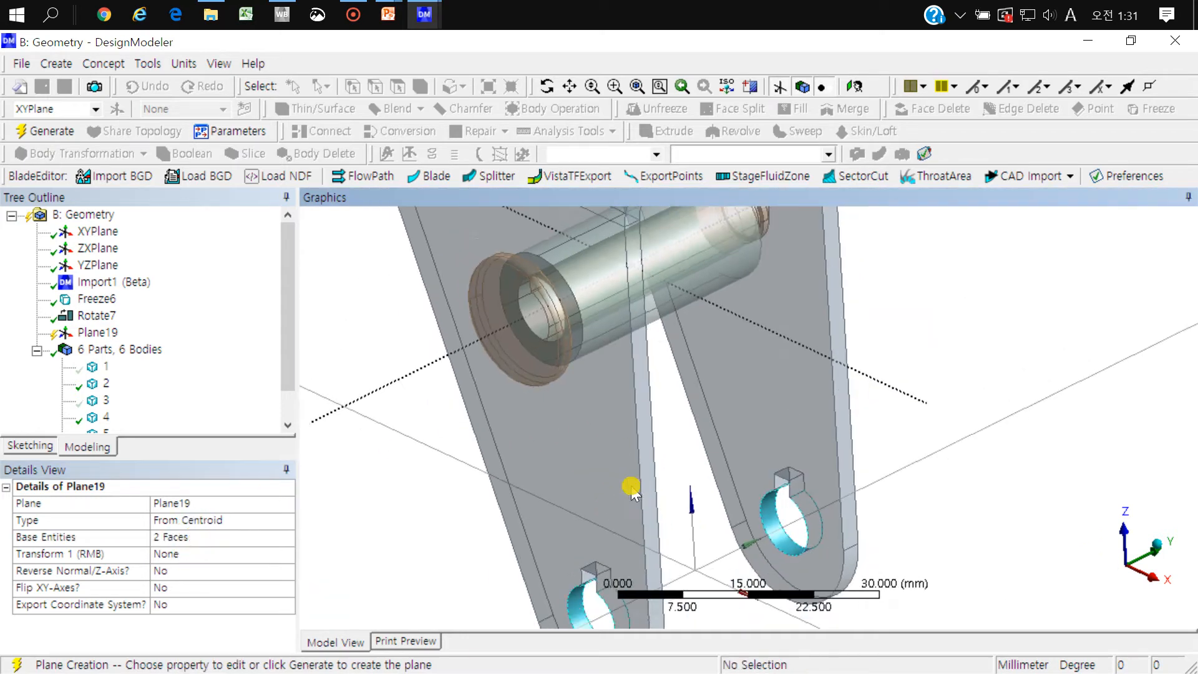
click(43, 132)
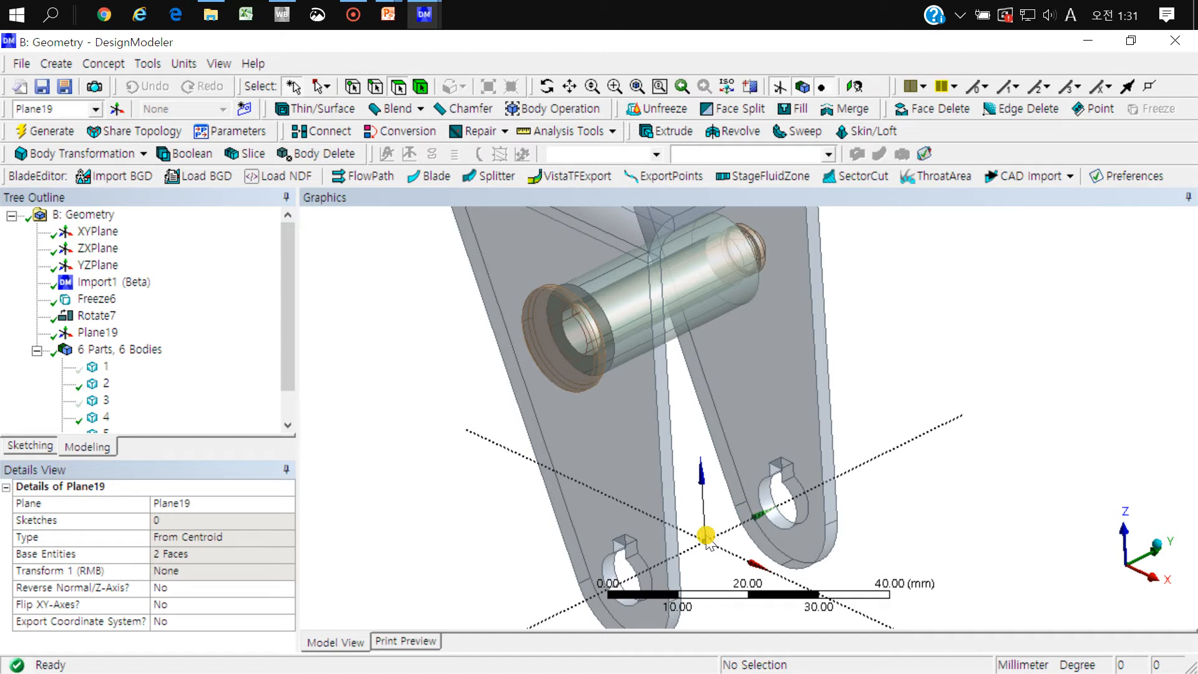
scroll(758, 399, down, 2)
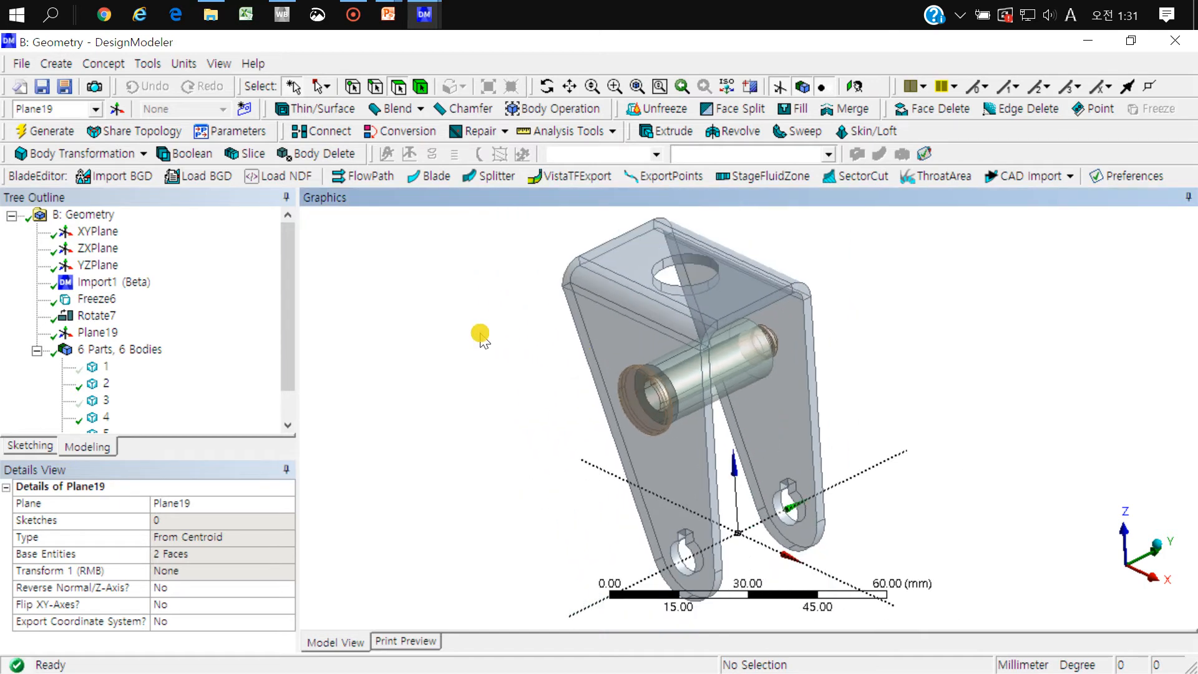
Step: Start a Move body transformation of type By Plane and set the bracket as the body
click(125, 154)
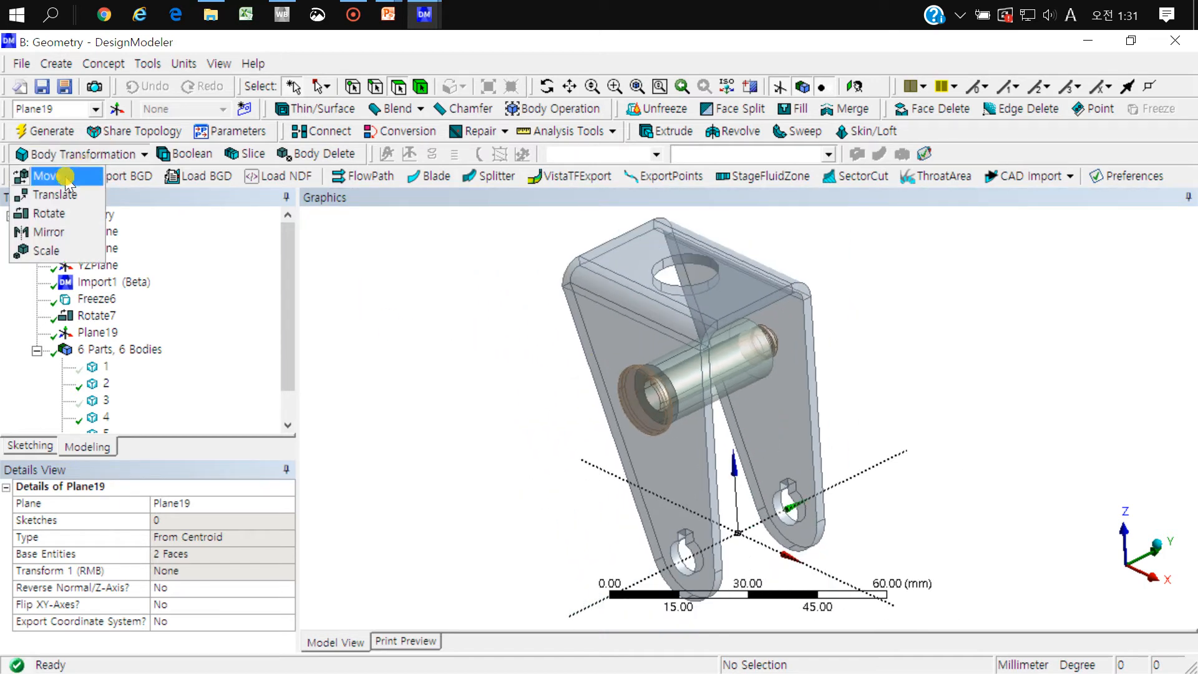
click(65, 177)
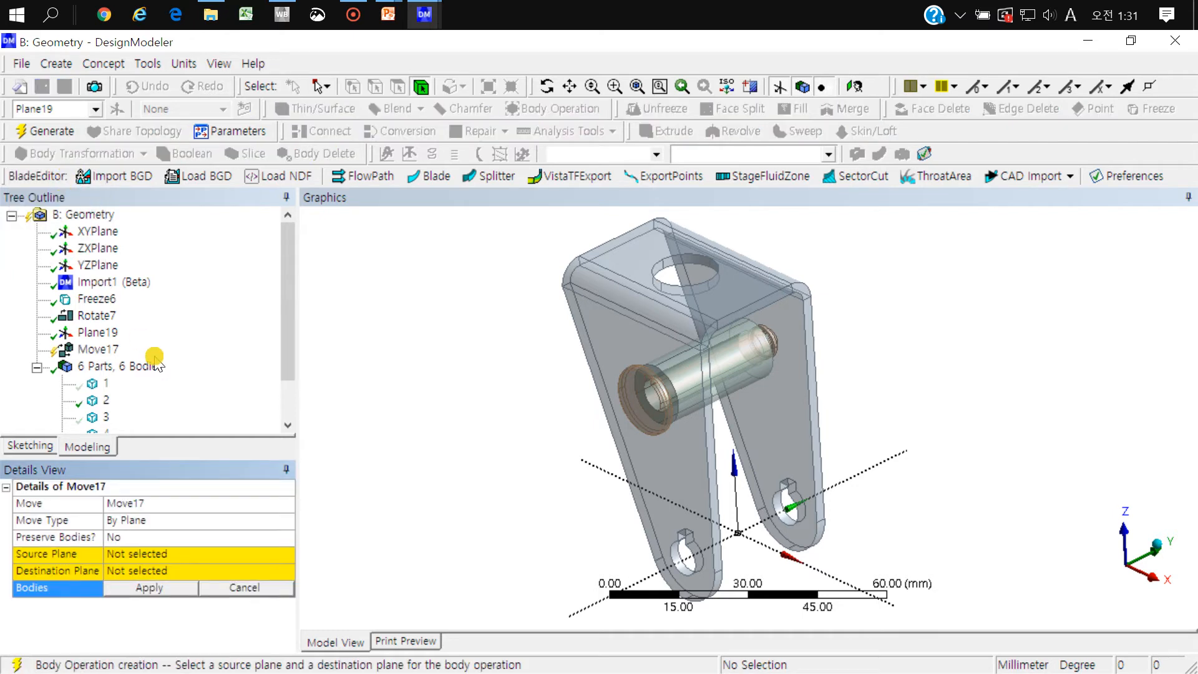
click(782, 406)
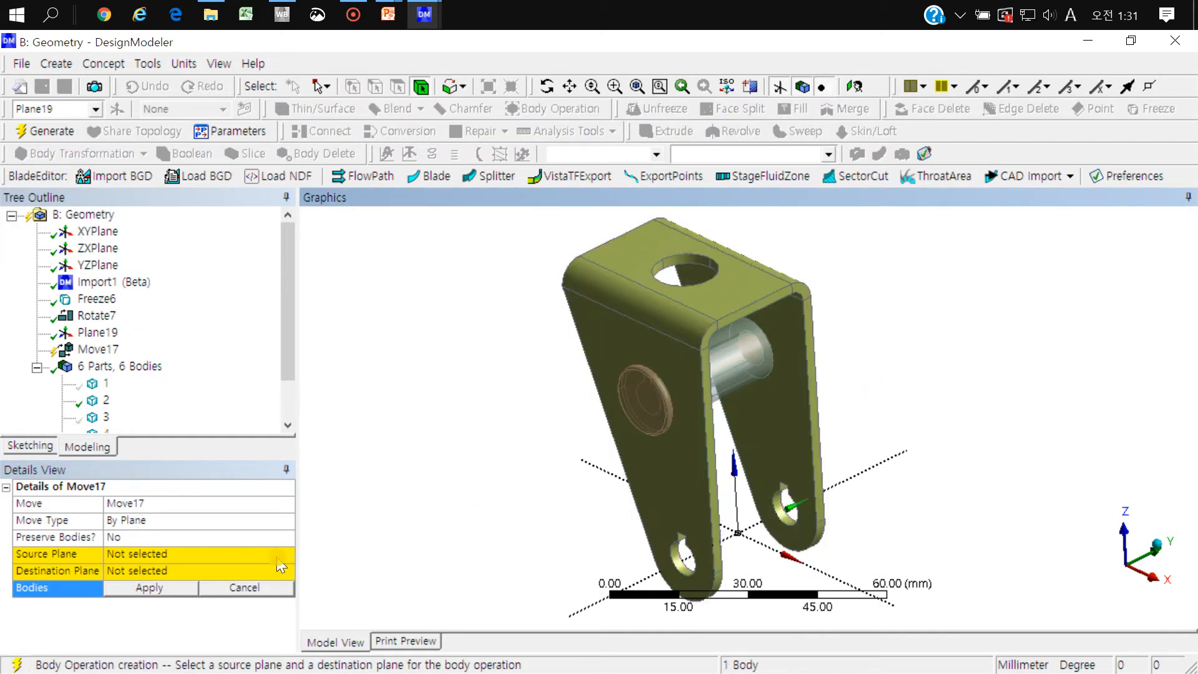
click(150, 587)
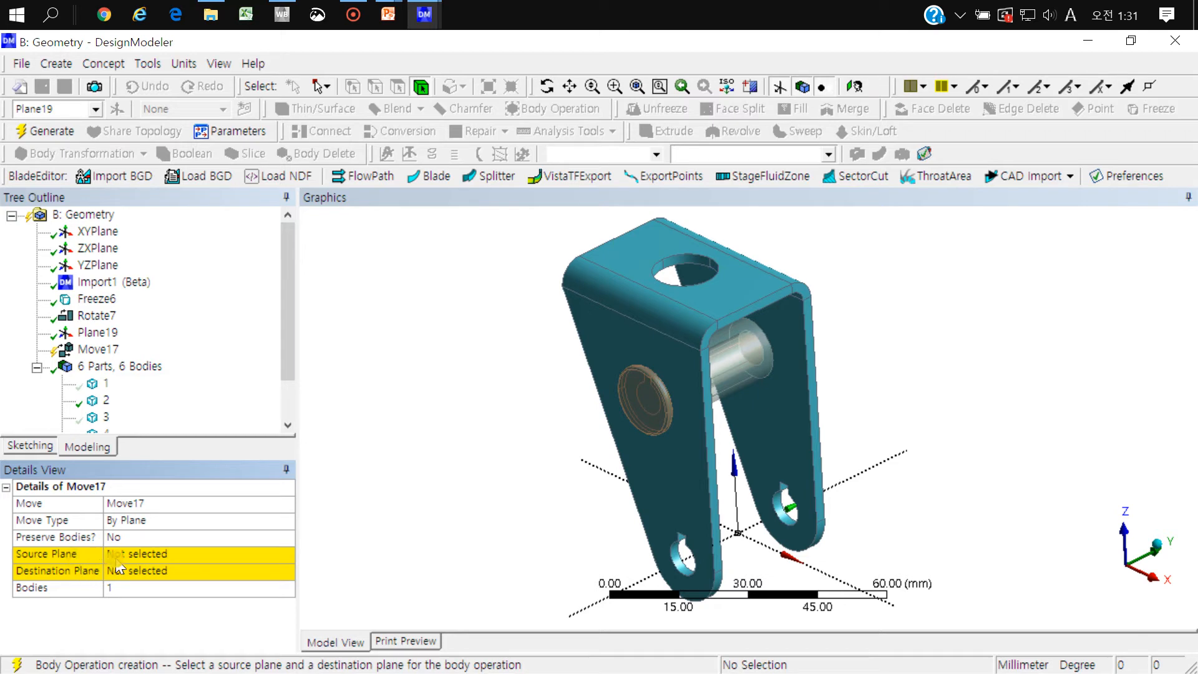
Step: Set Plane19 as the source plane and XYPlane as the destination plane, and generate the bracket's move
click(116, 557)
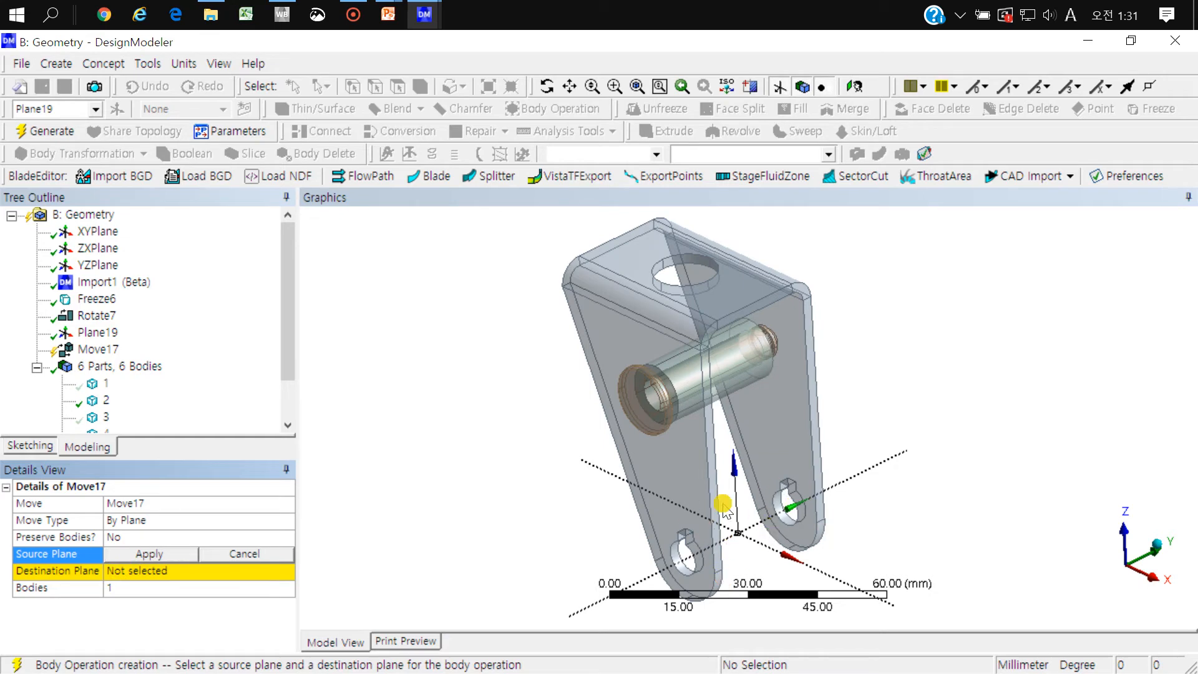
click(115, 332)
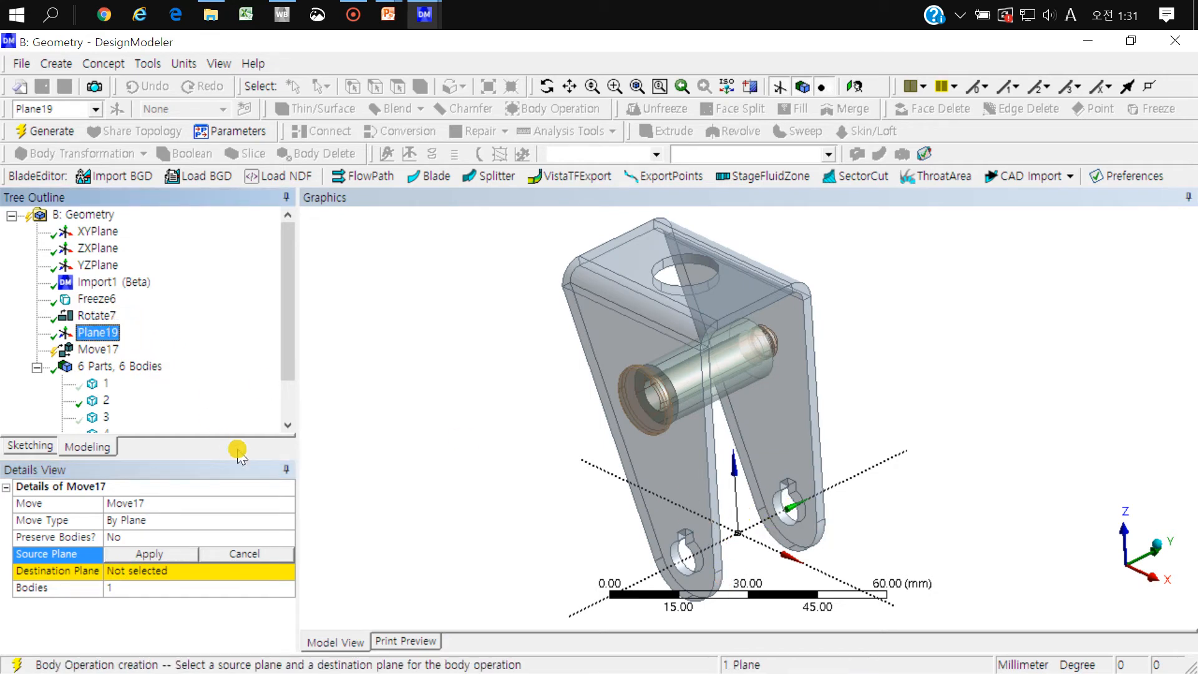
click(173, 555)
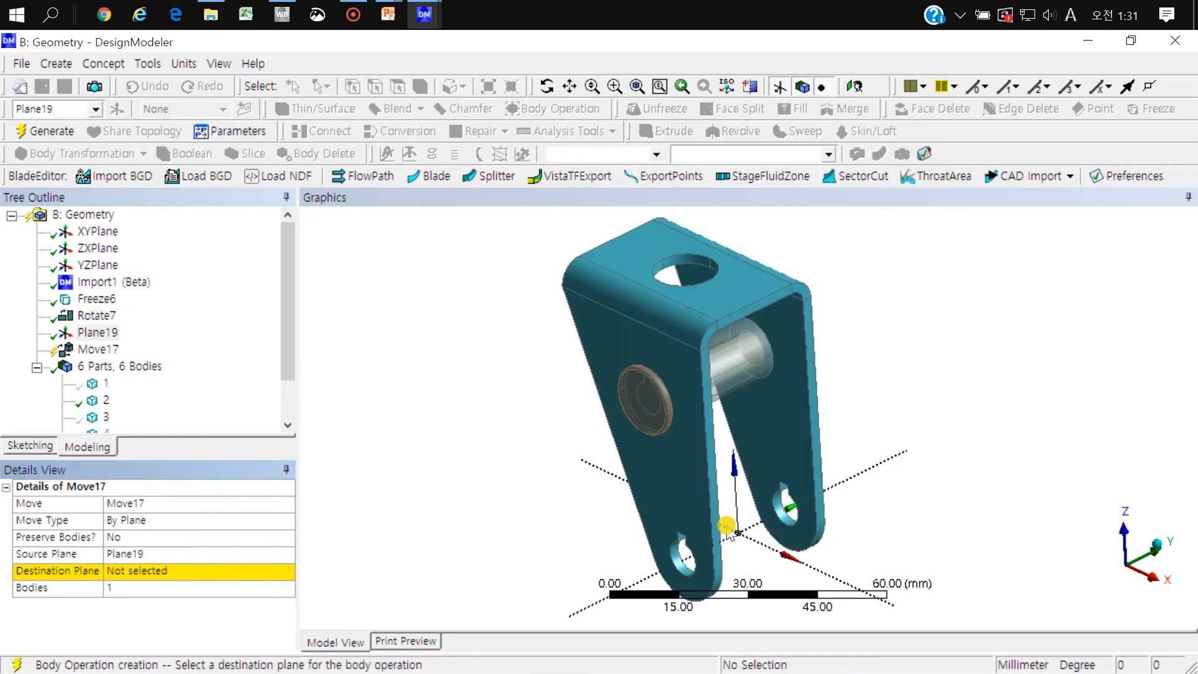
click(118, 573)
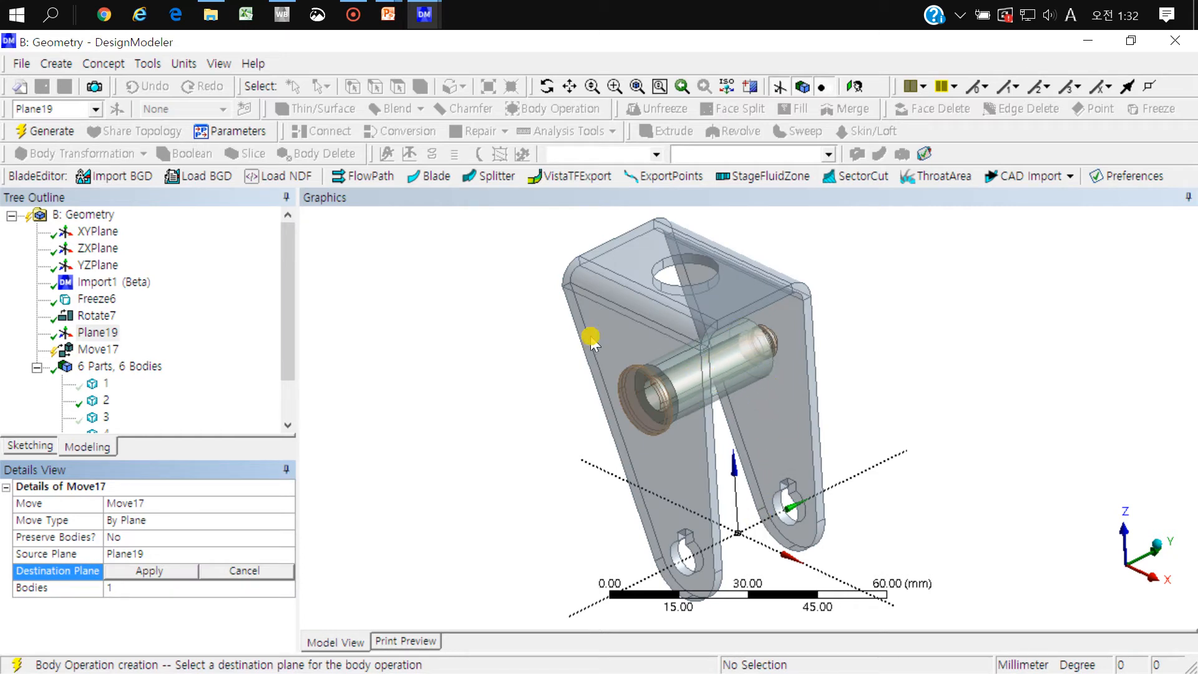
click(98, 231)
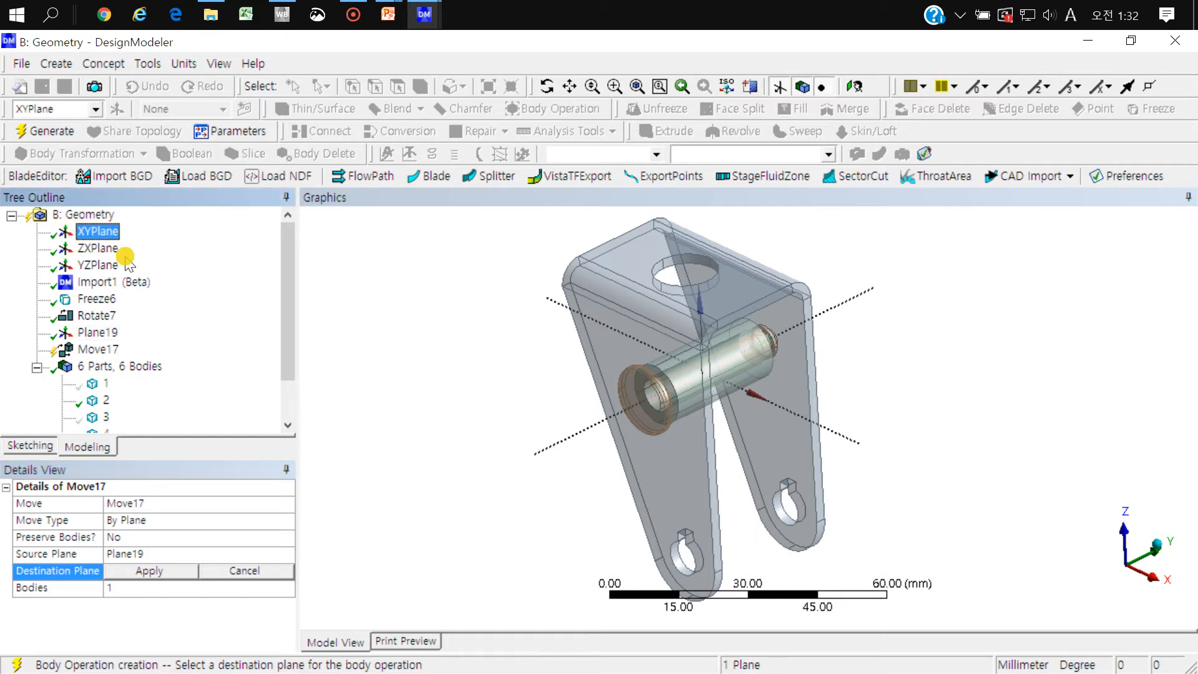
click(169, 571)
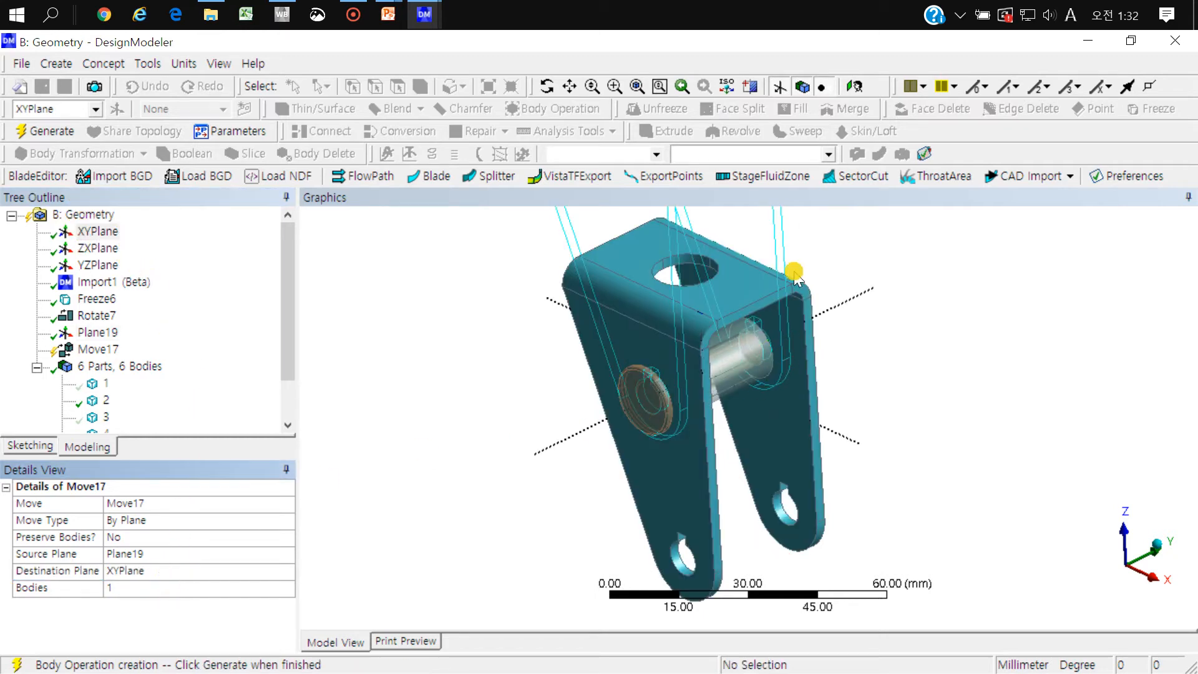
middle_drag(814, 309, 891, 447)
scroll(891, 447, down, 5)
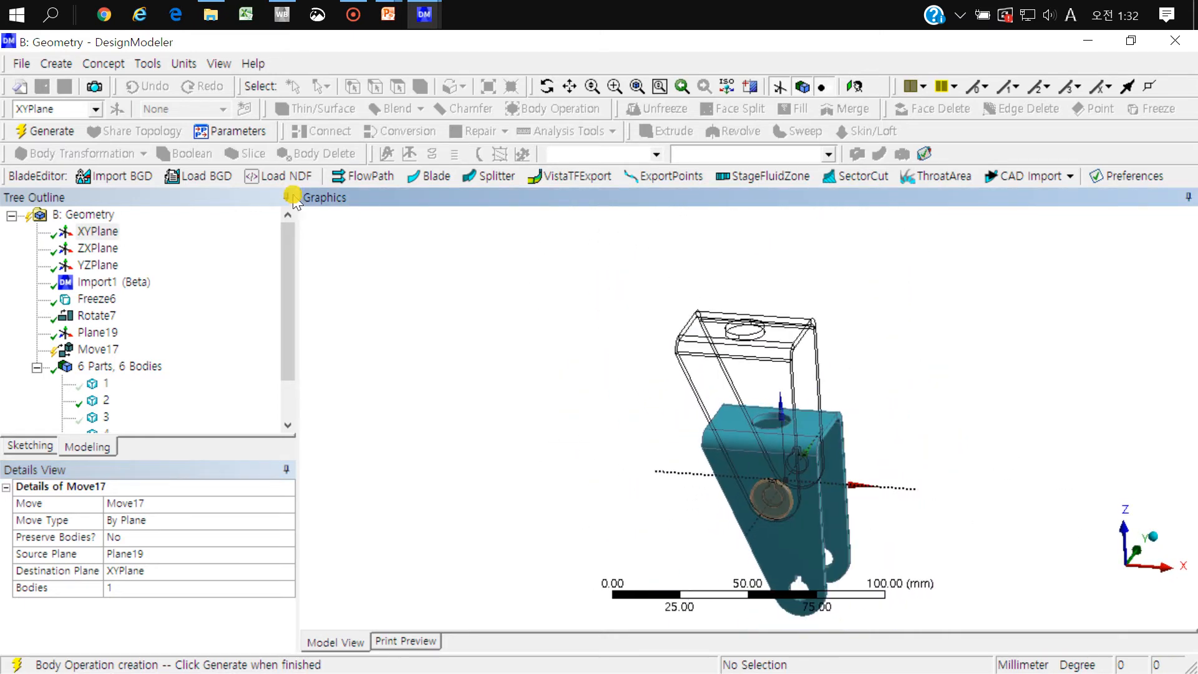
click(53, 132)
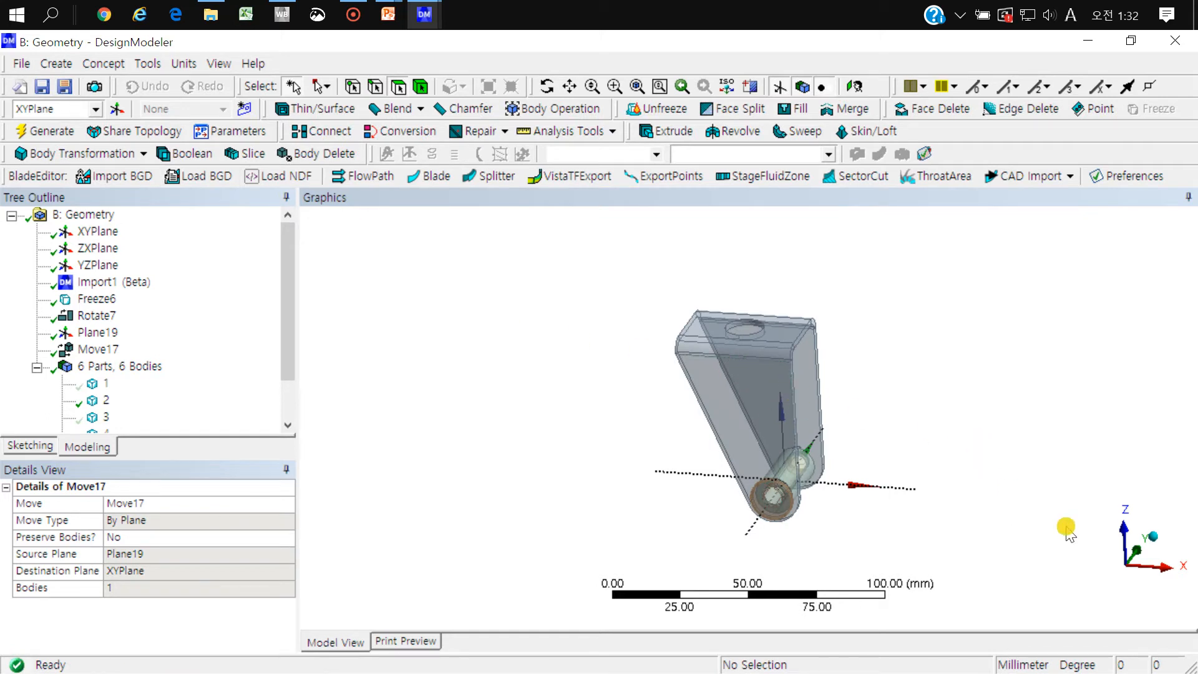
Step: Check the bracket's lower holes against the pin in front view and hide the pin body
click(1121, 582)
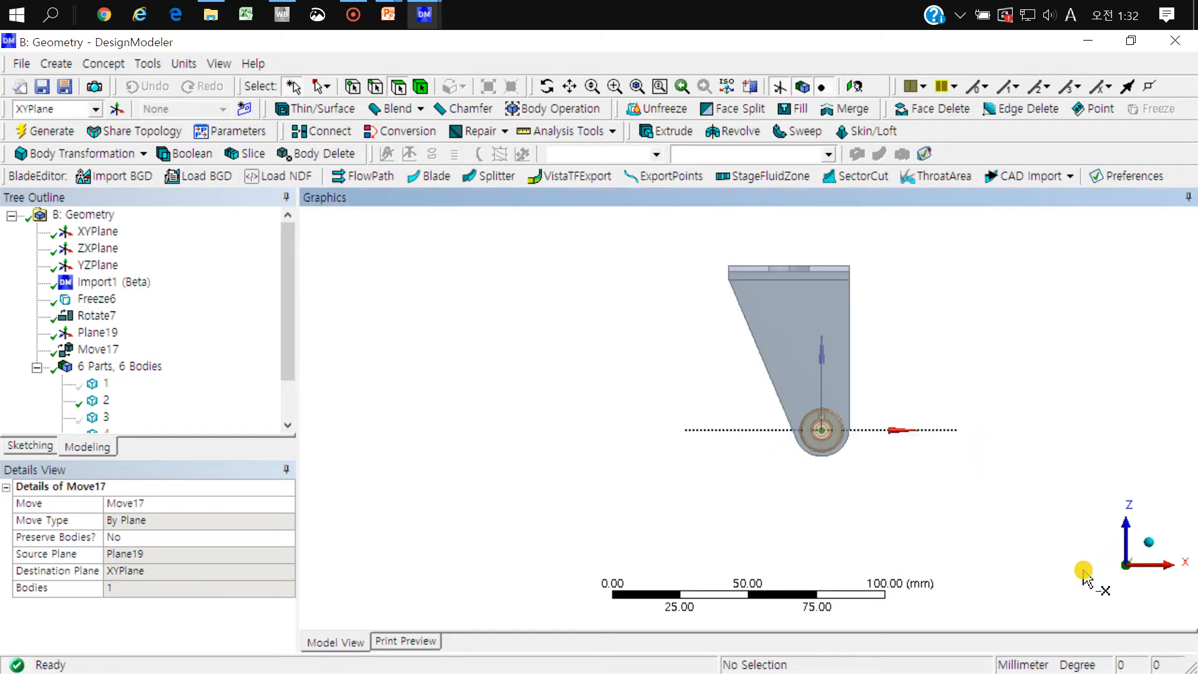
scroll(850, 428, up, 8)
right_drag(782, 265, 645, 410)
scroll(647, 423, down, 3)
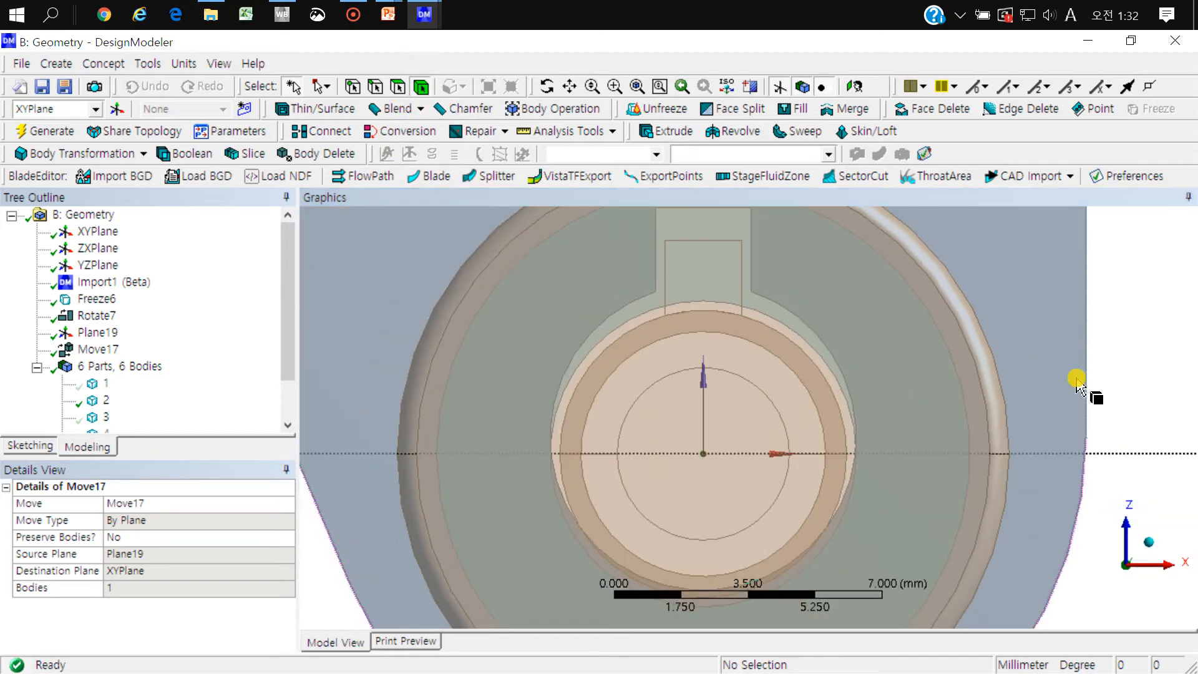
click(970, 367)
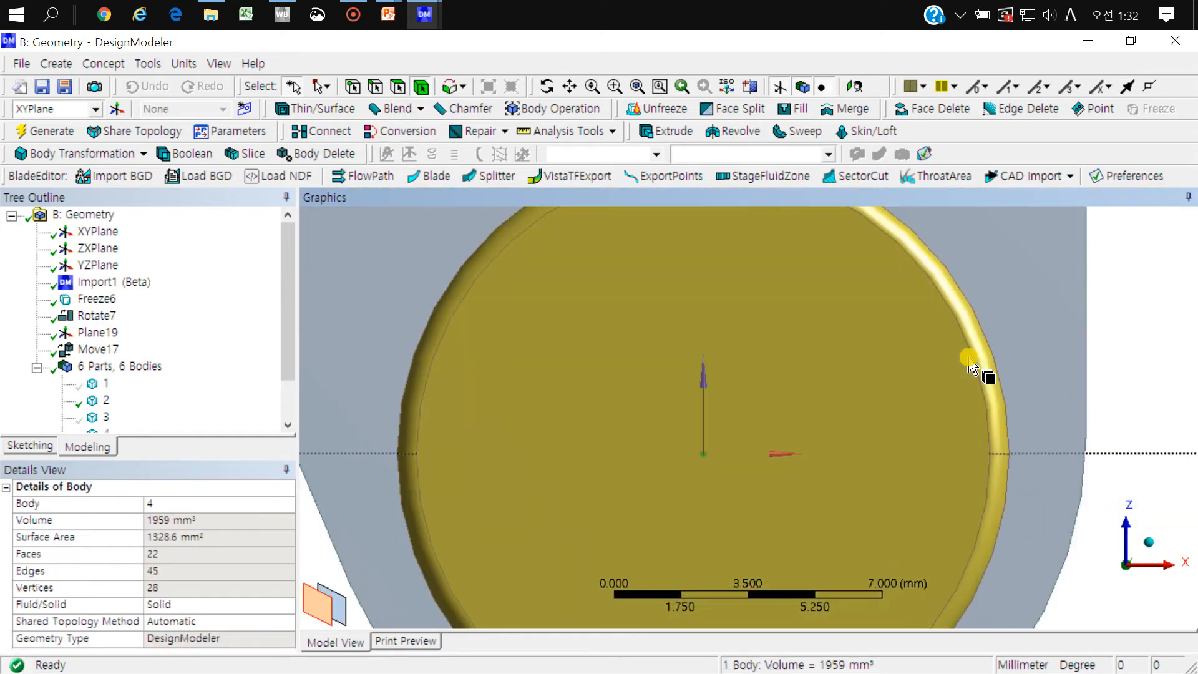
key(F9)
scroll(903, 378, down, 3)
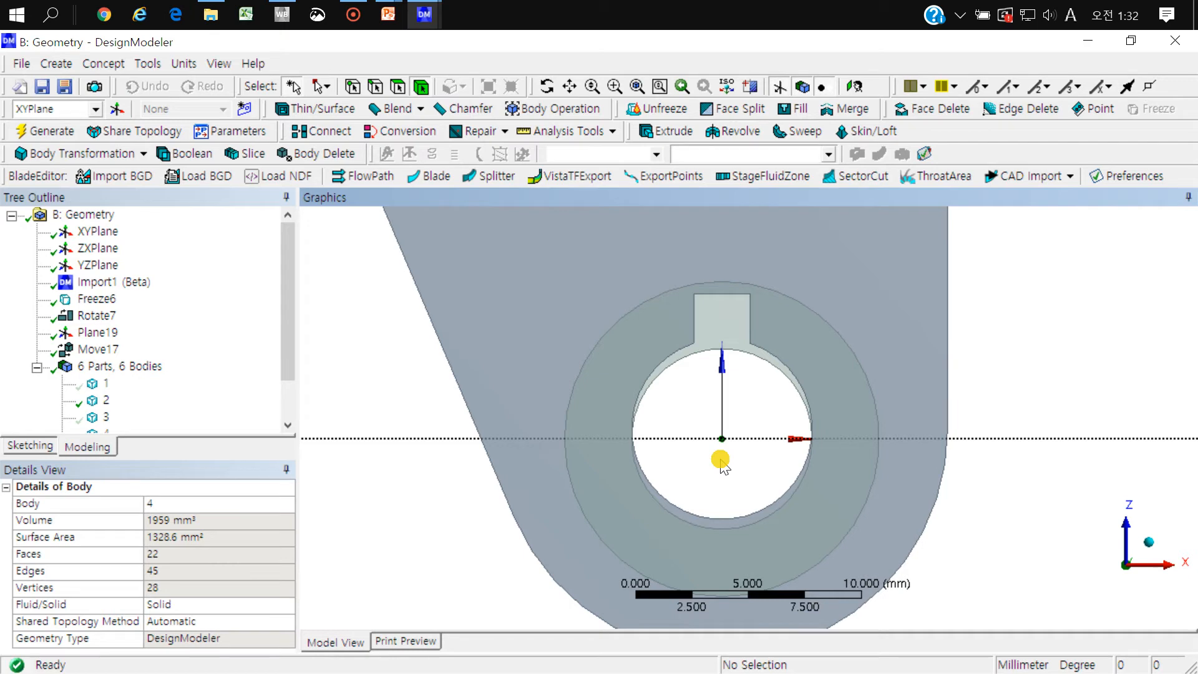
Step: Review the centroid plane and inspect the cylindrical face of one of the bracket's lower holes
middle_drag(551, 312, 717, 337)
click(98, 333)
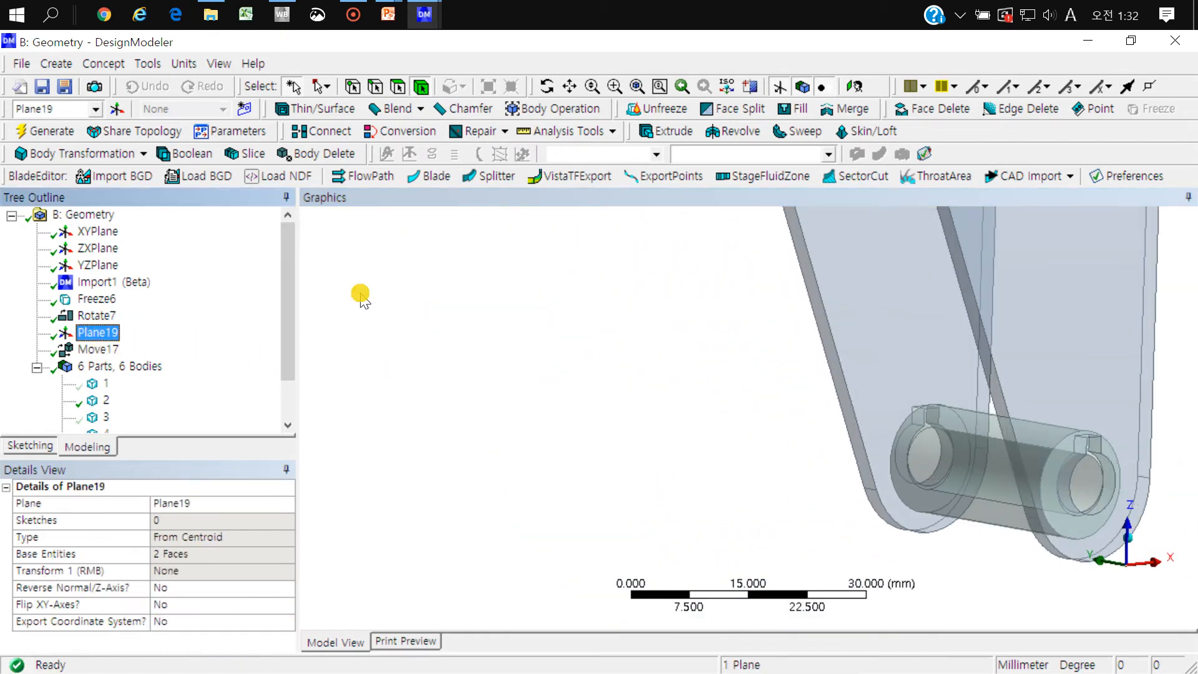
click(402, 90)
middle_click(1005, 473)
middle_drag(749, 417, 822, 430)
right_drag(911, 410, 863, 519)
click(769, 497)
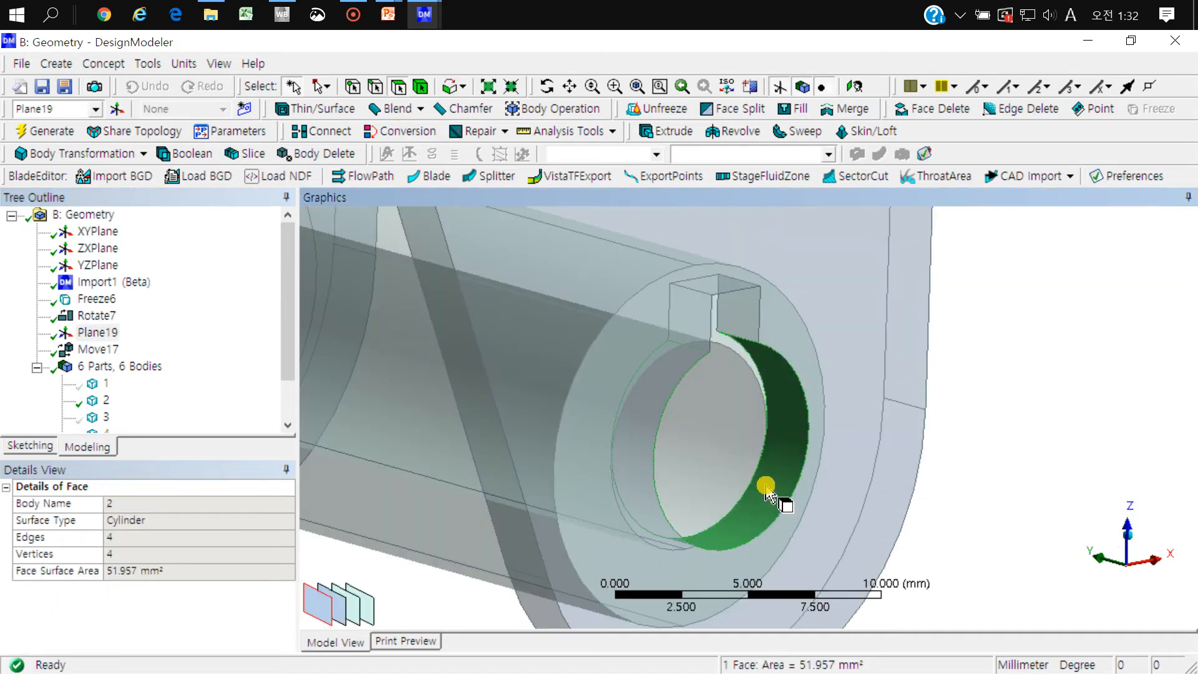
Step: Examine from several angles how the bracket's lower holes line up with the sleeve's bore
scroll(766, 485, down, 5)
middle_drag(746, 479, 821, 621)
middle_drag(663, 350, 701, 415)
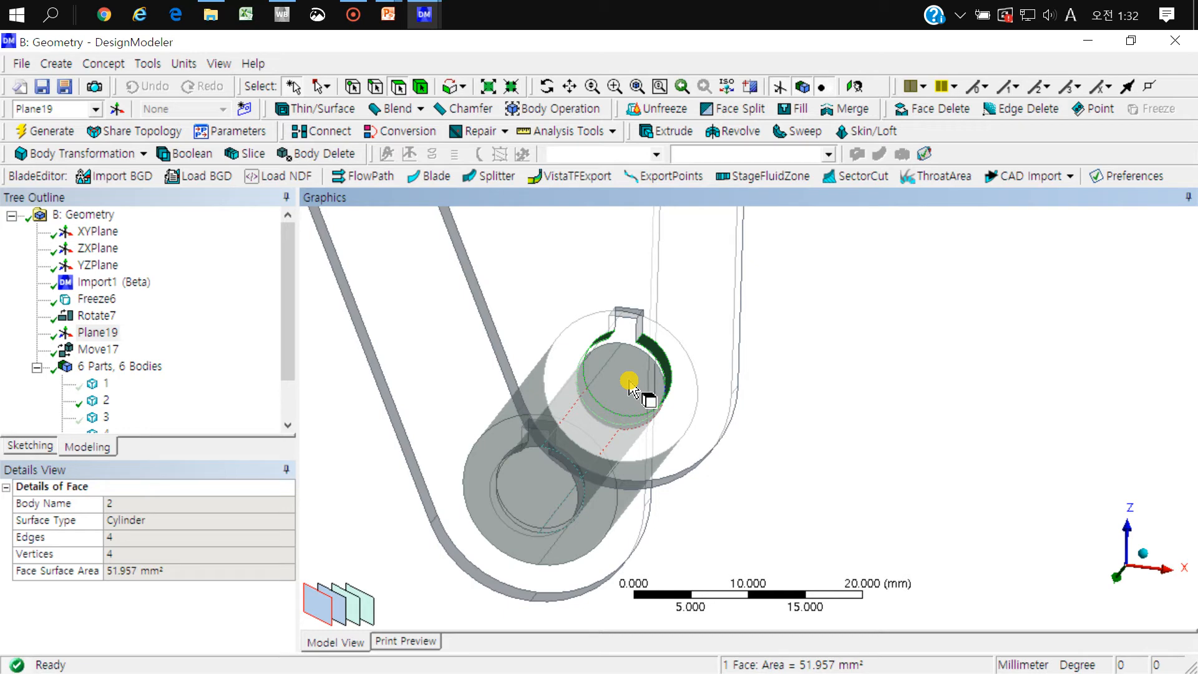
mouse_move(629, 381)
middle_down()
mouse_move(629, 396)
mouse_move(626, 382)
mouse_move(658, 409)
mouse_move(659, 392)
mouse_move(646, 396)
middle_up()
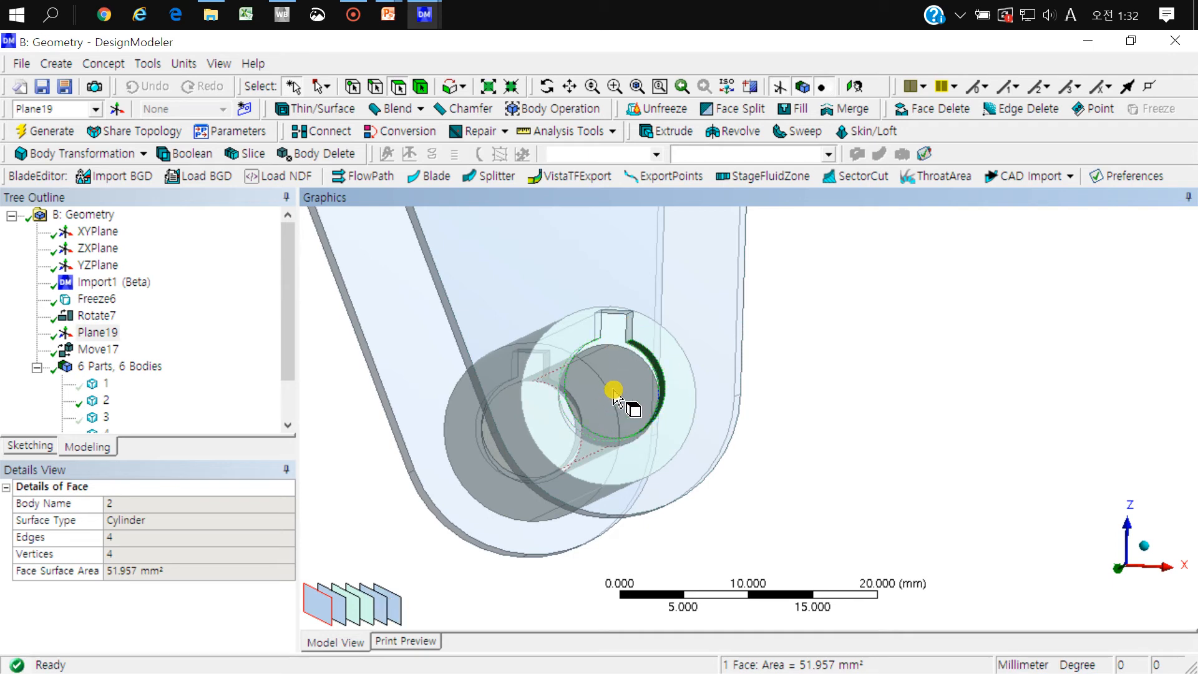
scroll(614, 390, down, 3)
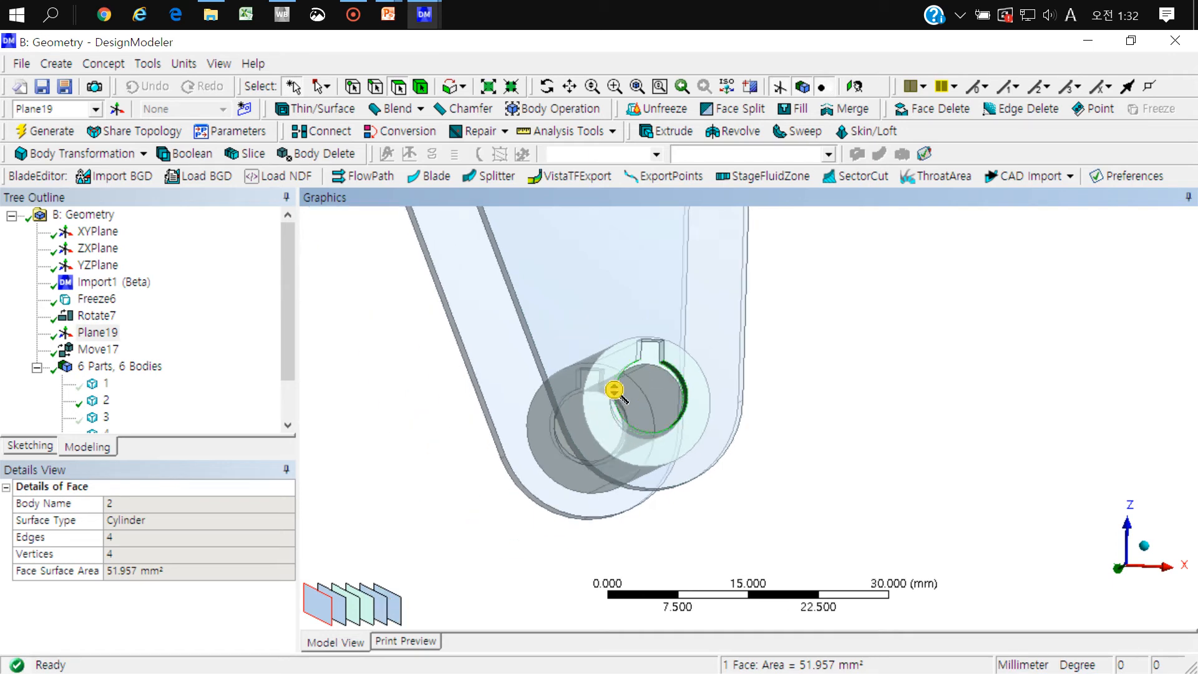
middle_drag(614, 390, 864, 393)
scroll(700, 304, down, 3)
middle_drag(677, 340, 648, 451)
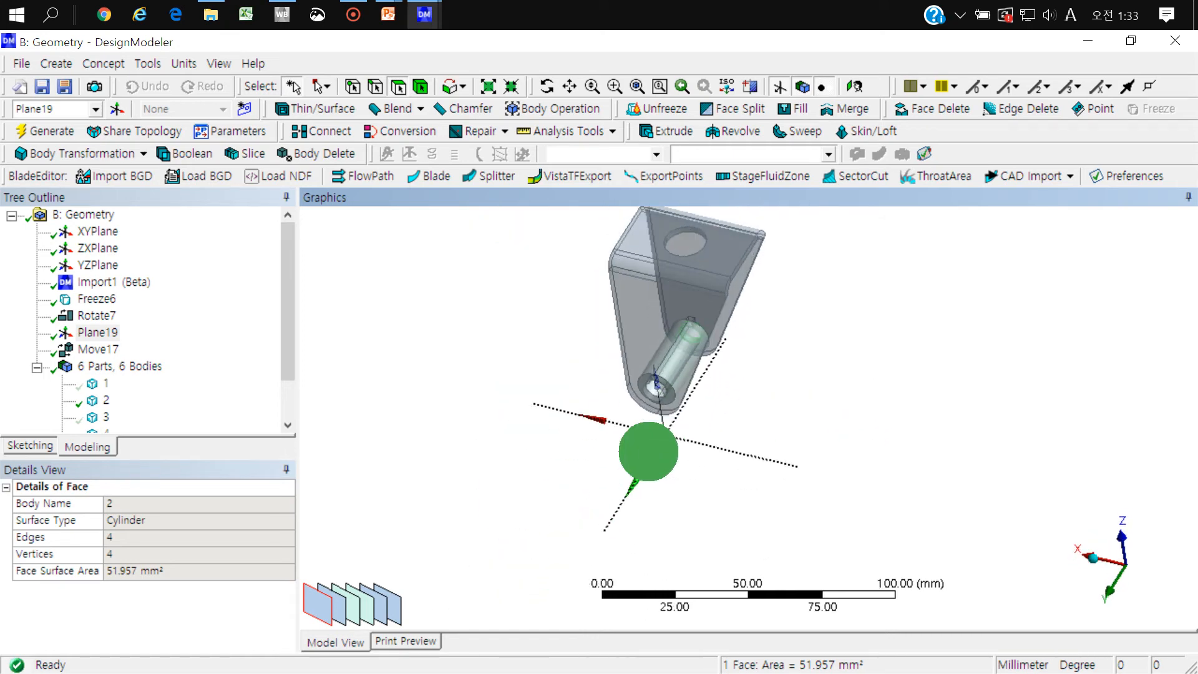
Step: Delete the Move17 feature that shifted the bracket by plane
click(447, 340)
click(97, 345)
right_click(96, 347)
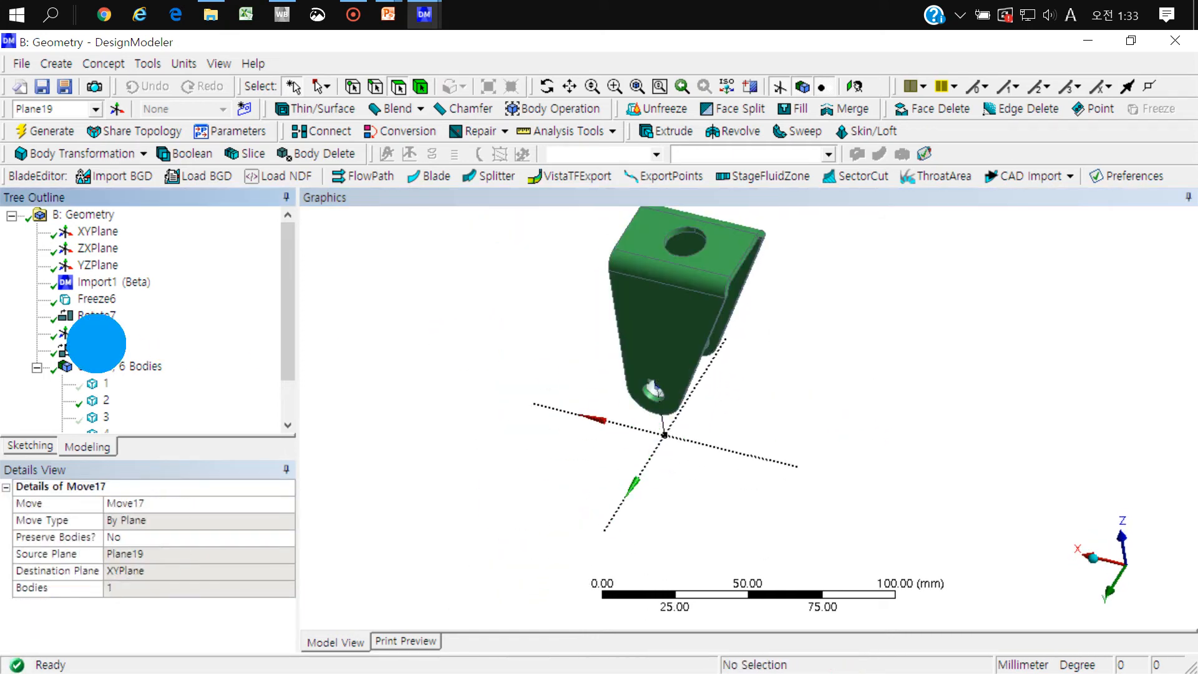
click(162, 479)
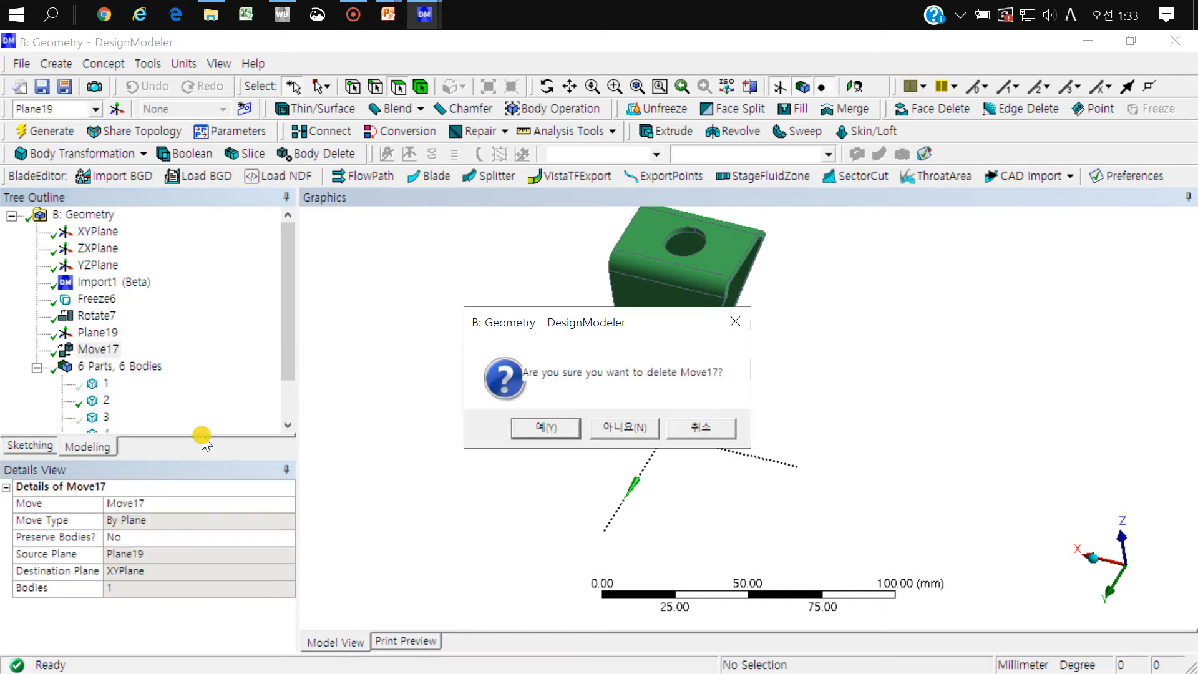
click(538, 431)
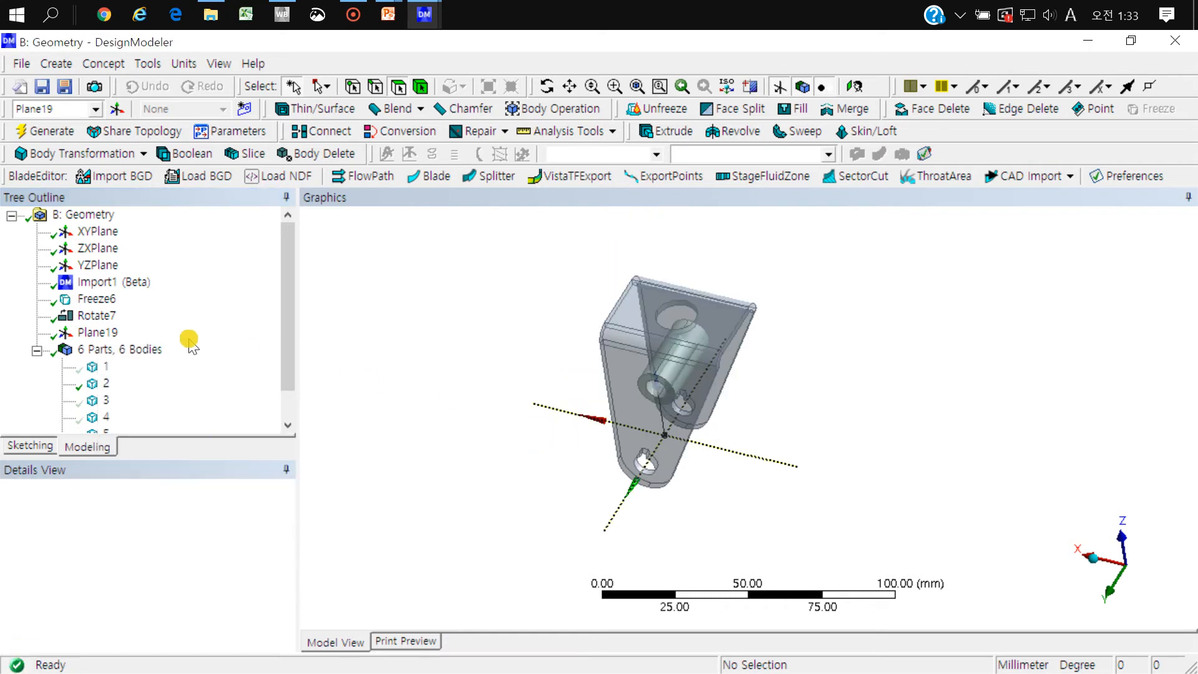
Step: Check the centroid plane Plane19 against the bracket's lower holes and delete it
click(97, 331)
middle_drag(864, 440, 799, 406)
scroll(797, 347, up, 3)
middle_drag(705, 412, 711, 426)
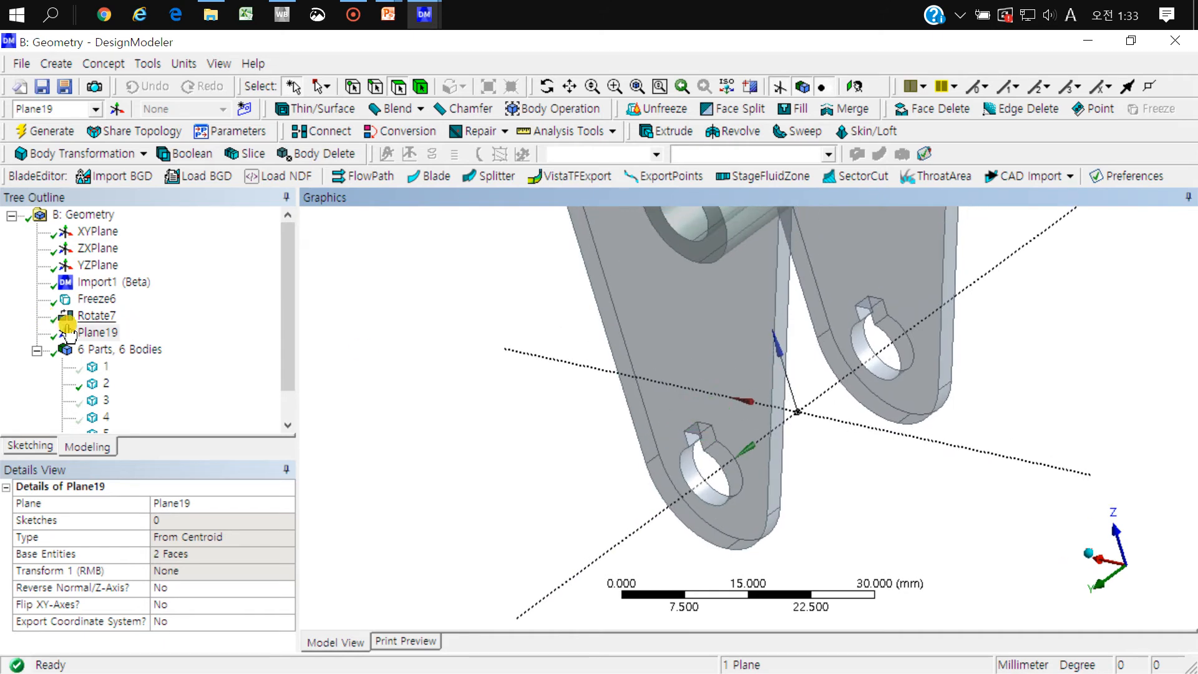
right_click(91, 332)
click(154, 486)
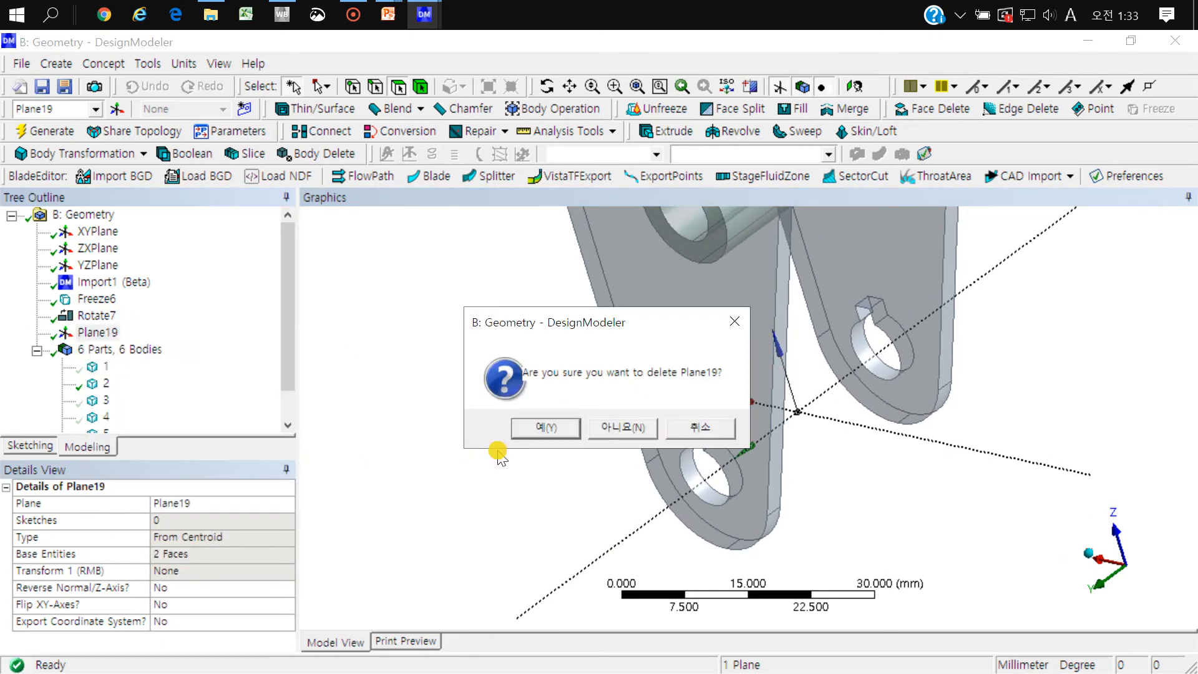
click(530, 420)
Step: Start a new plane and set its type to From Circle/Ellipse
middle_drag(609, 343, 630, 402)
scroll(726, 355, down, 2)
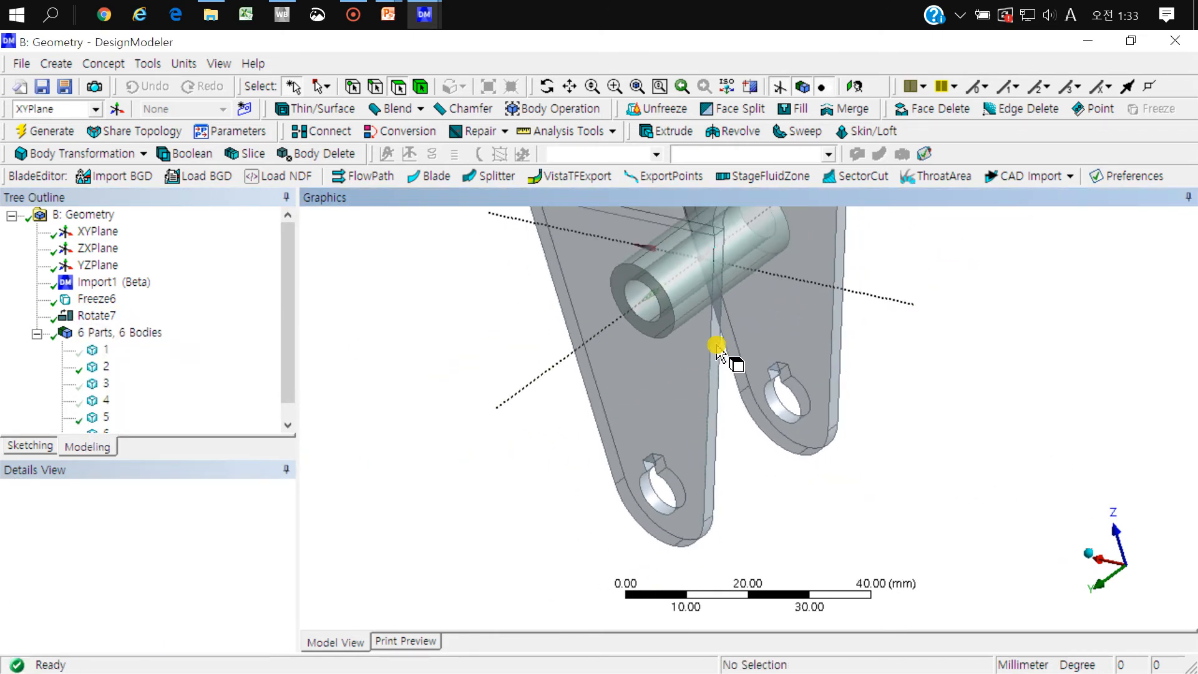
click(115, 109)
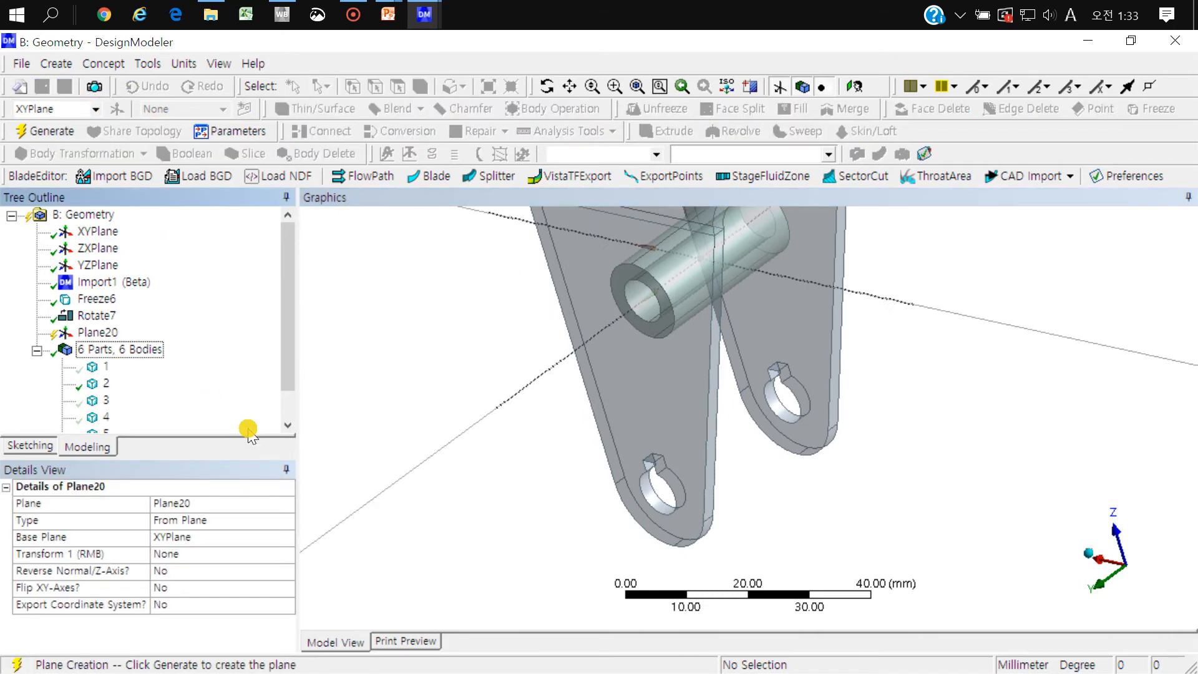
click(287, 523)
click(287, 520)
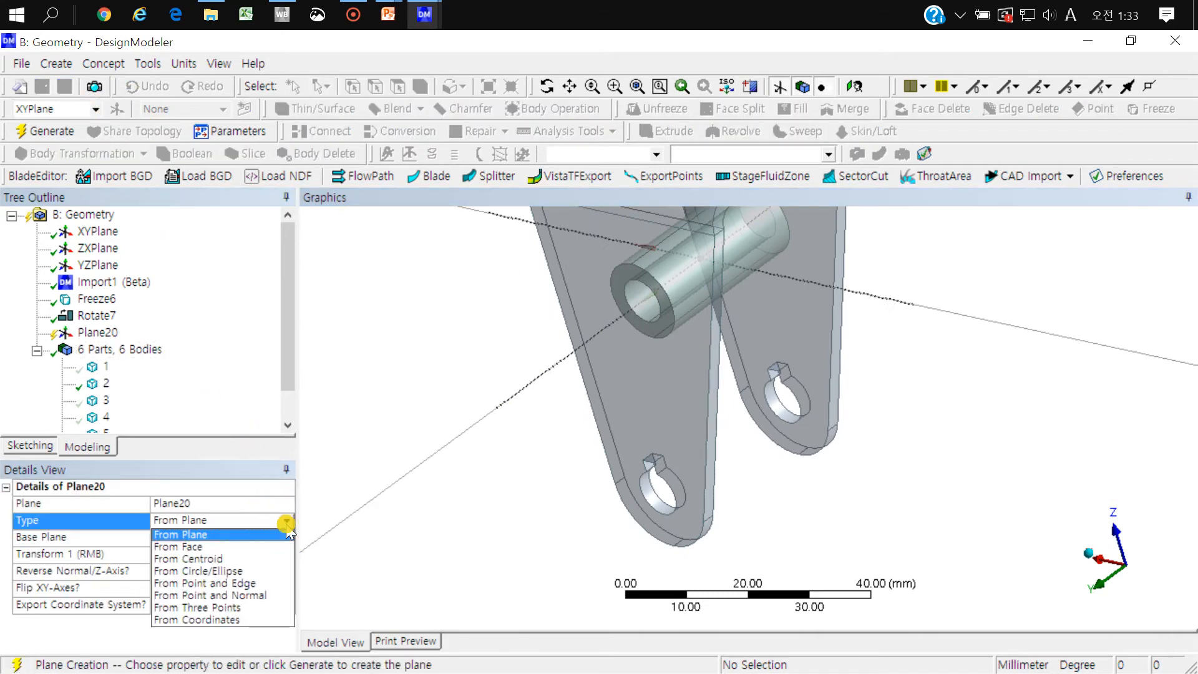
click(229, 570)
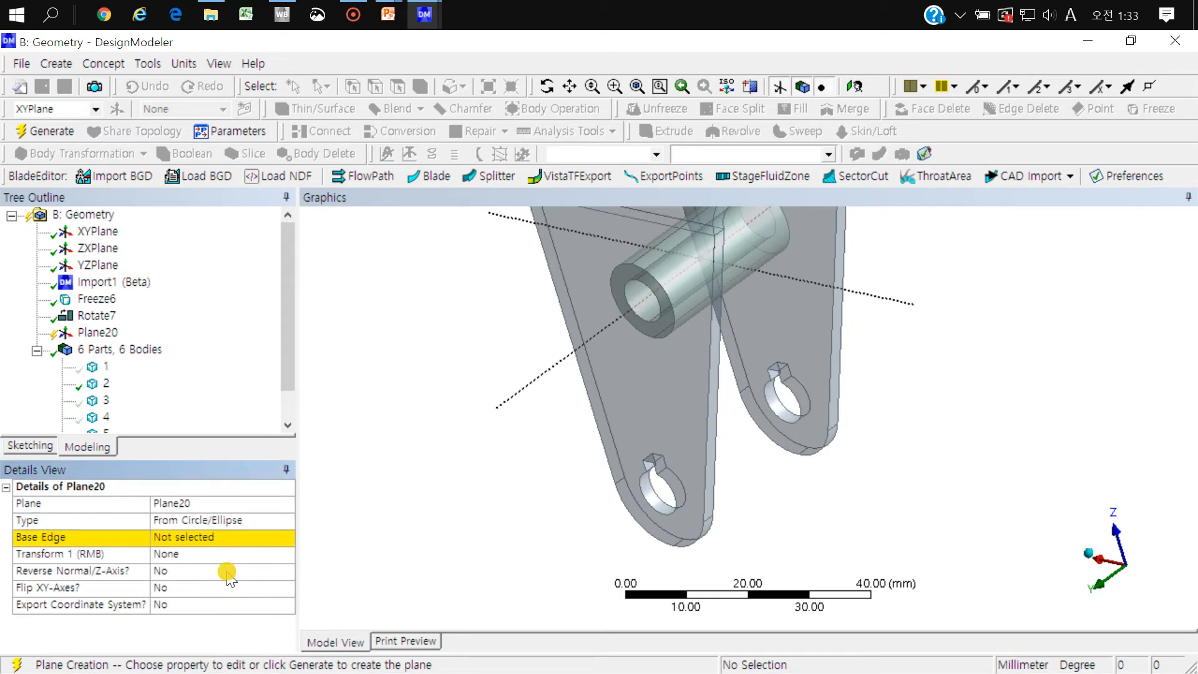
Step: Use the inner circular edge of the far arm's lower hole as the new plane's base edge and generate the plane
click(186, 538)
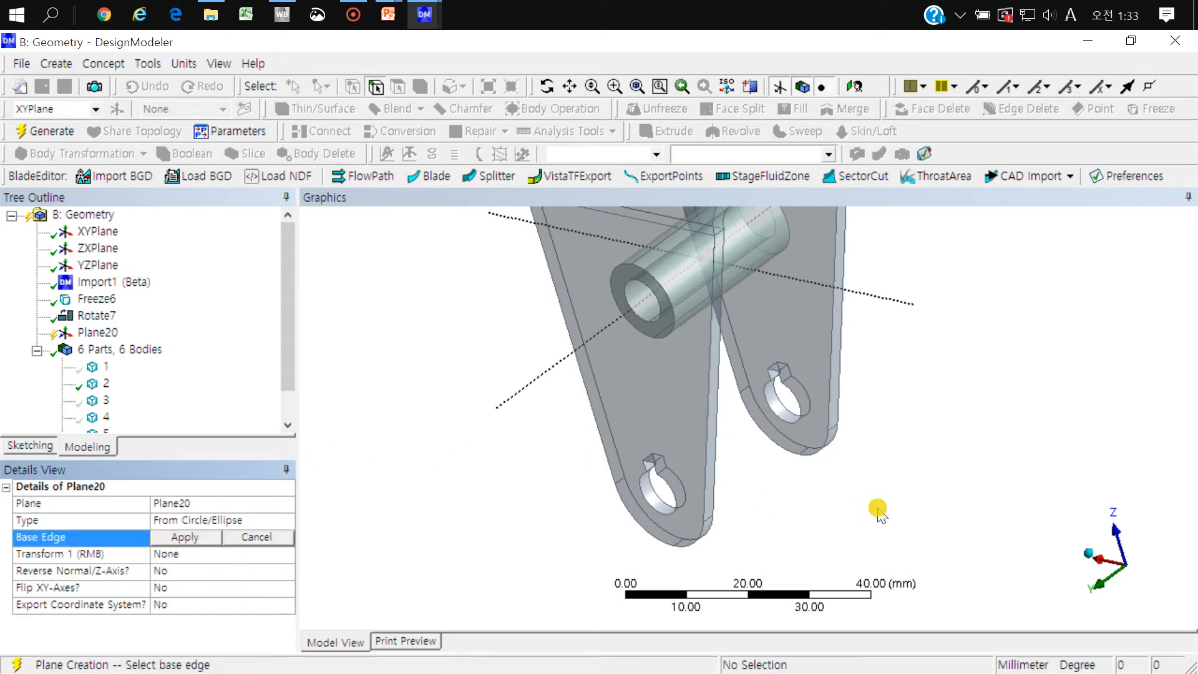
mouse_move(868, 472)
middle_down()
mouse_move(873, 329)
mouse_move(861, 327)
middle_up()
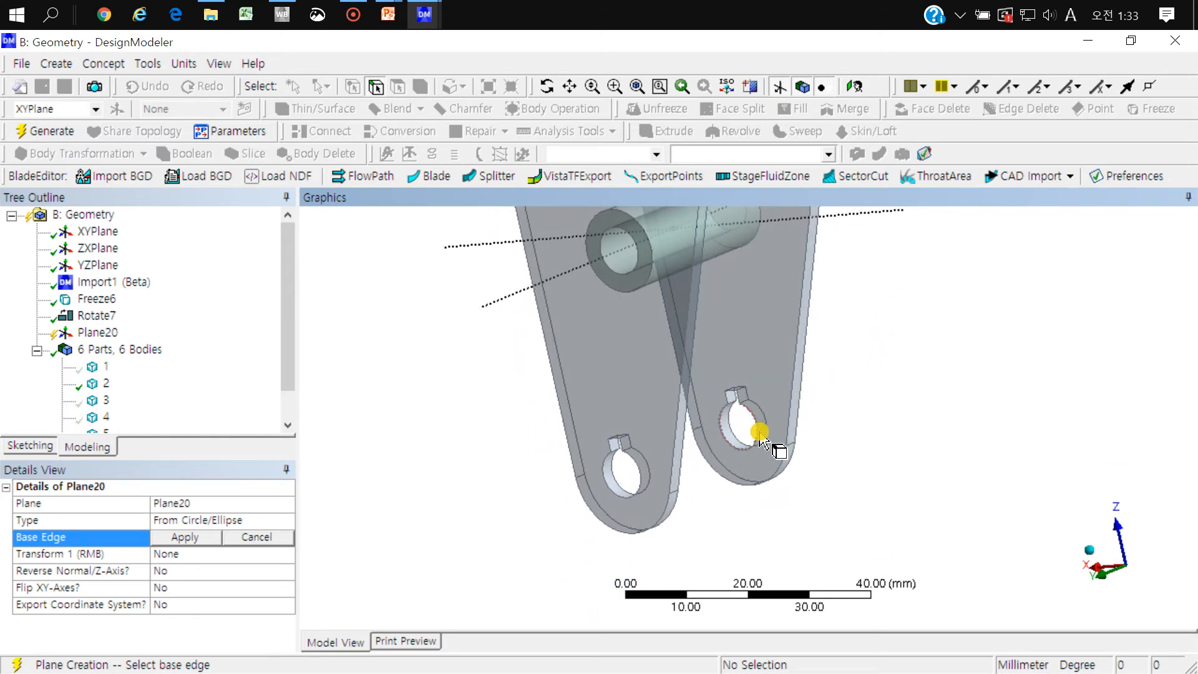
click(759, 432)
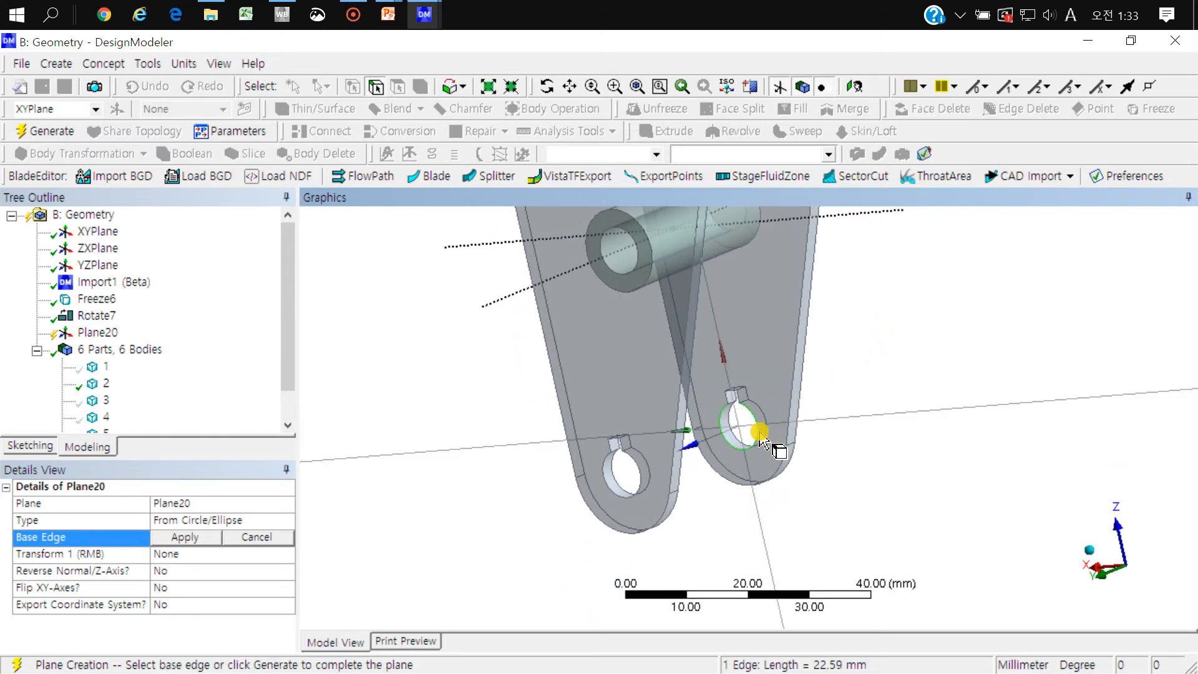
right_drag(761, 380, 707, 451)
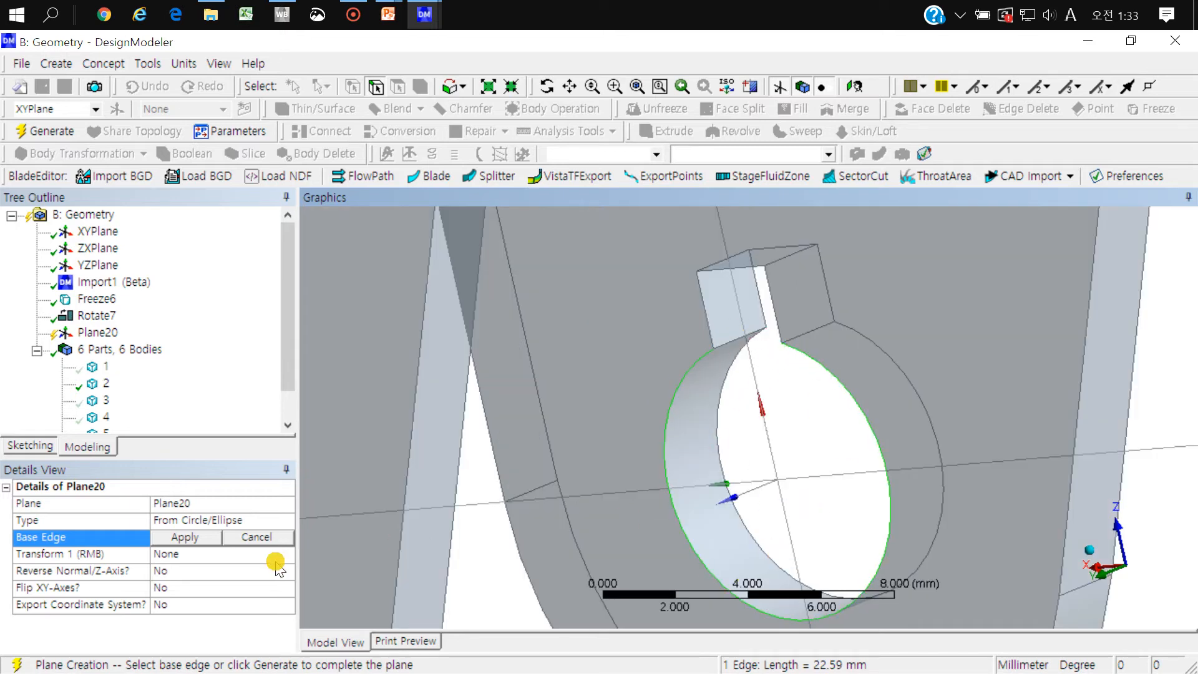
click(186, 537)
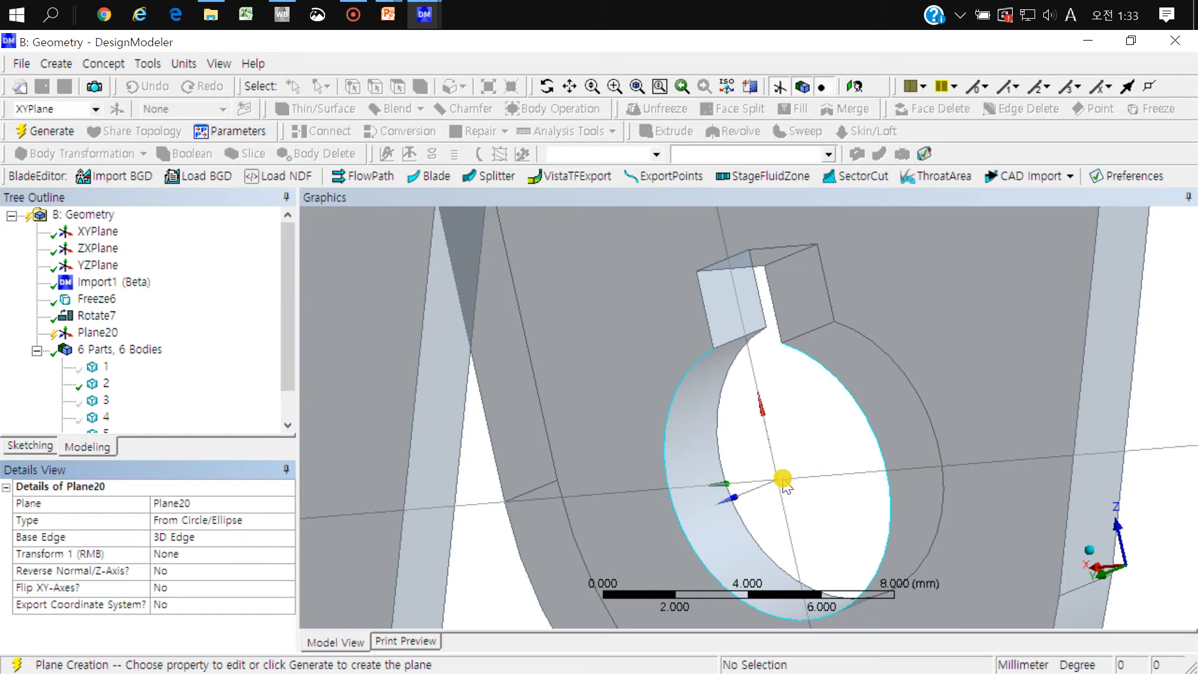
mouse_move(769, 480)
middle_down()
mouse_move(760, 485)
mouse_move(769, 473)
middle_up()
scroll(770, 472, down, 4)
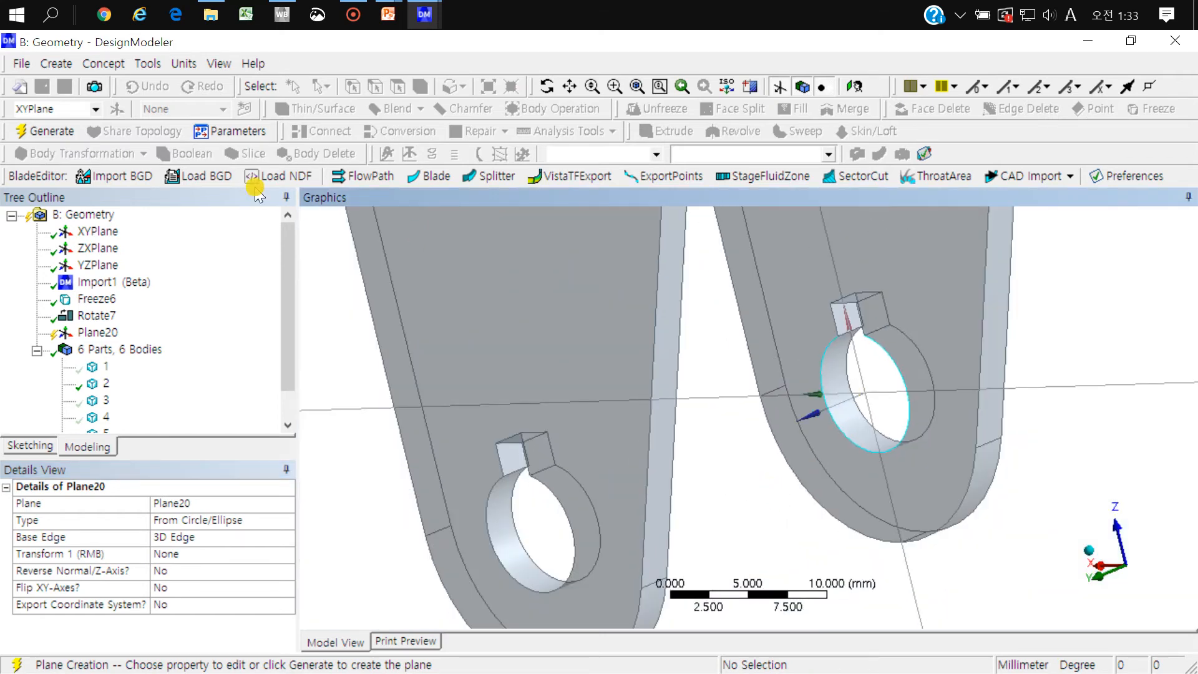
click(53, 131)
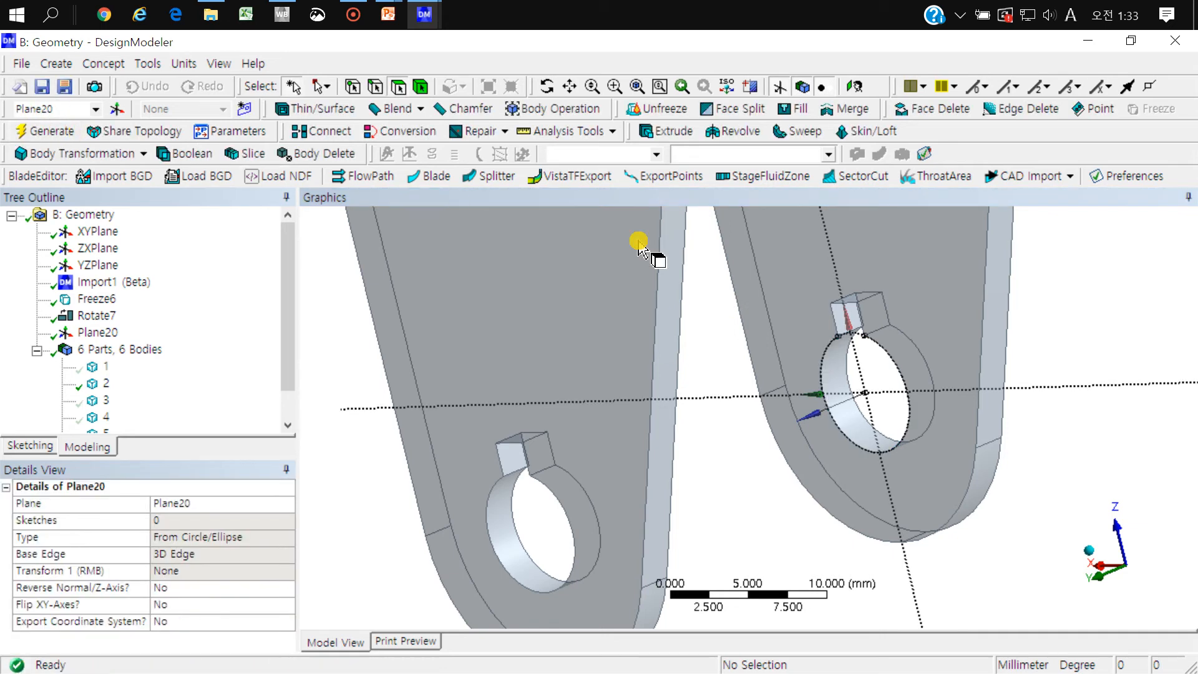
Step: Reopen the hole-centred plane Plane20 for editing and set its first transform to Offset Z
middle_drag(862, 356, 892, 382)
right_drag(835, 379, 718, 538)
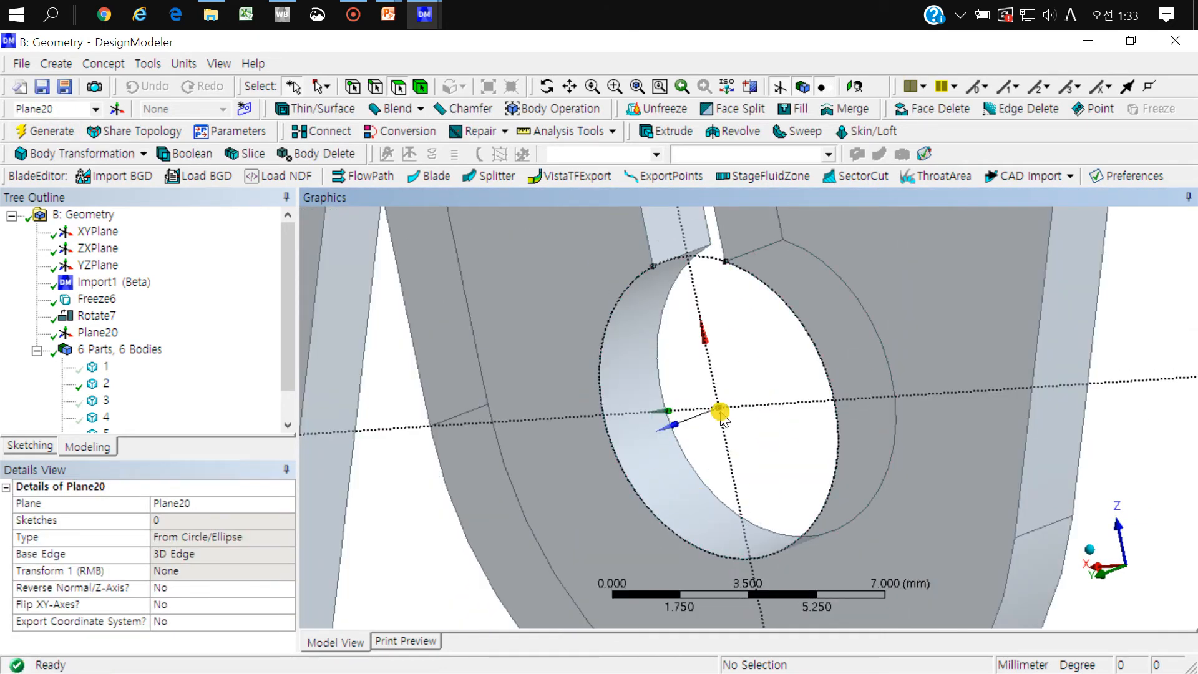
scroll(724, 412, down, 2)
mouse_move(733, 410)
middle_down()
mouse_move(705, 406)
mouse_move(776, 375)
middle_up()
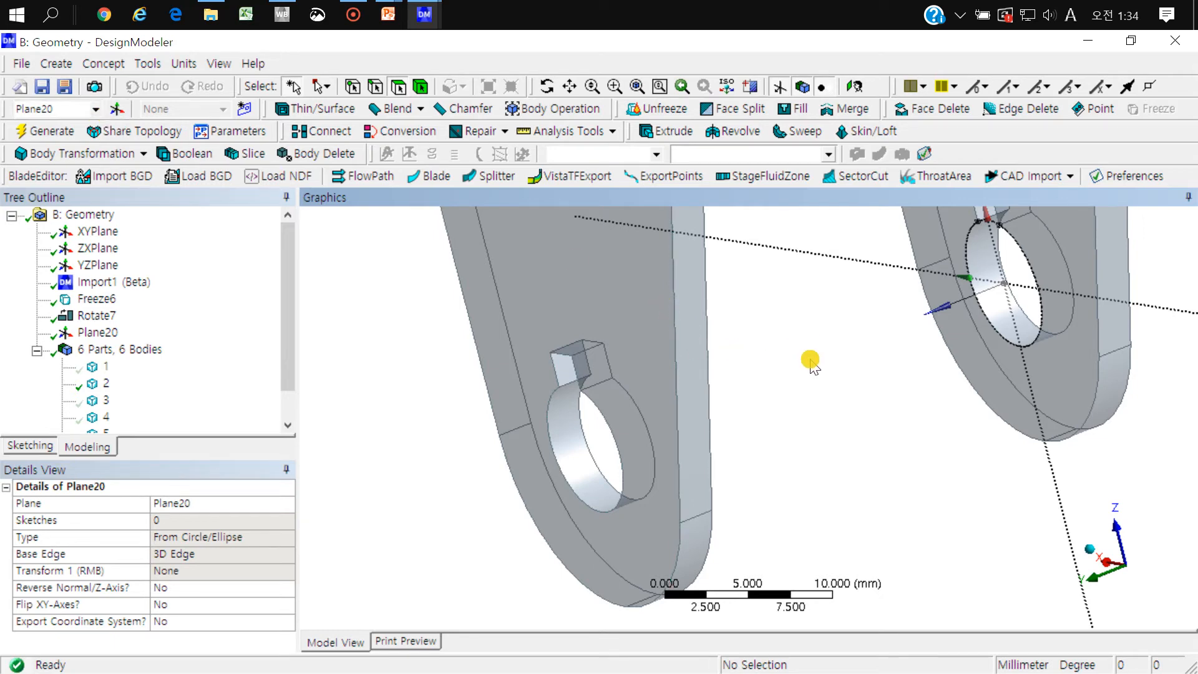
click(105, 332)
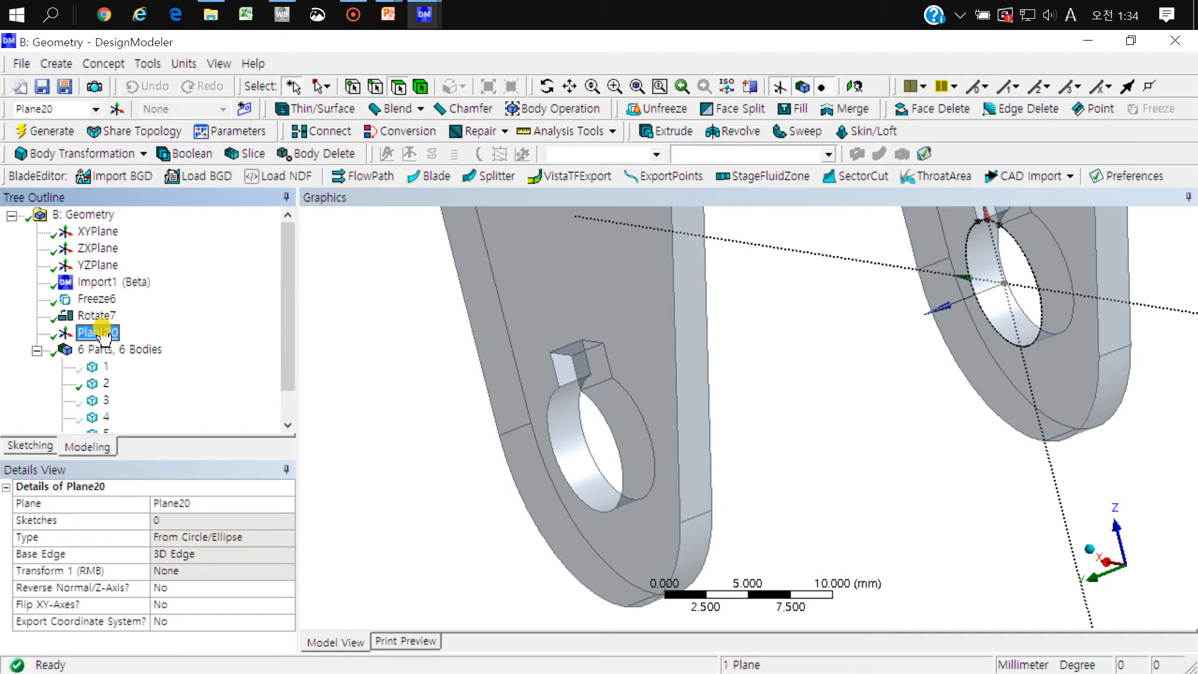
right_click(103, 336)
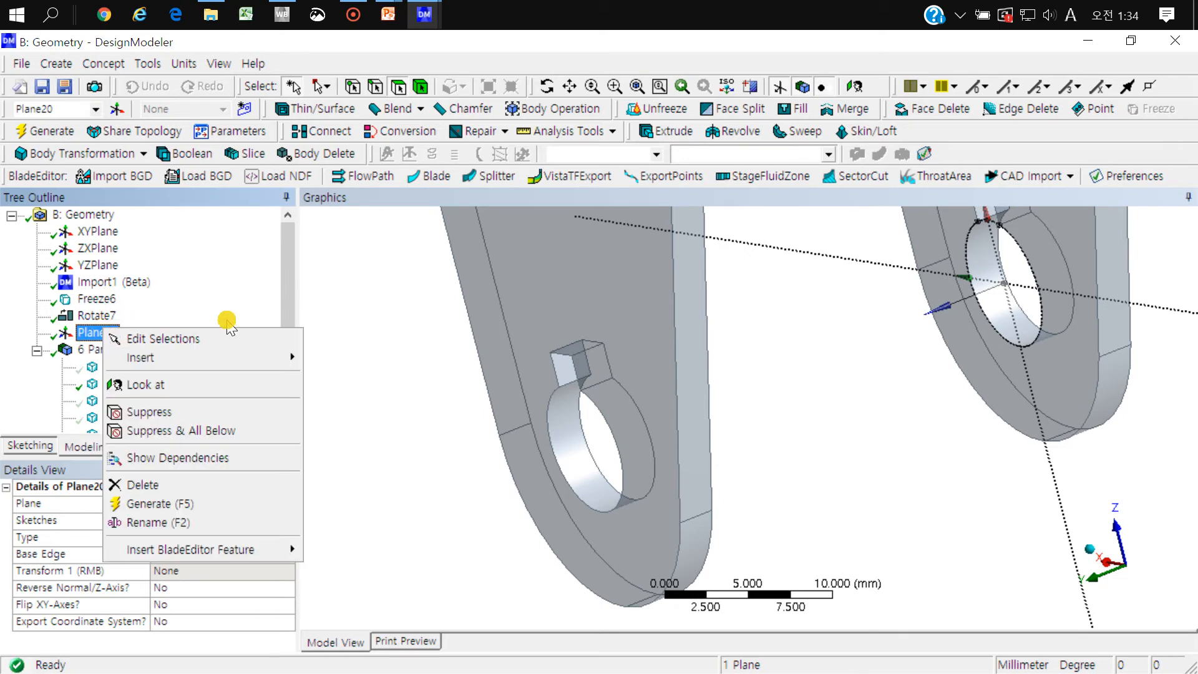
click(222, 338)
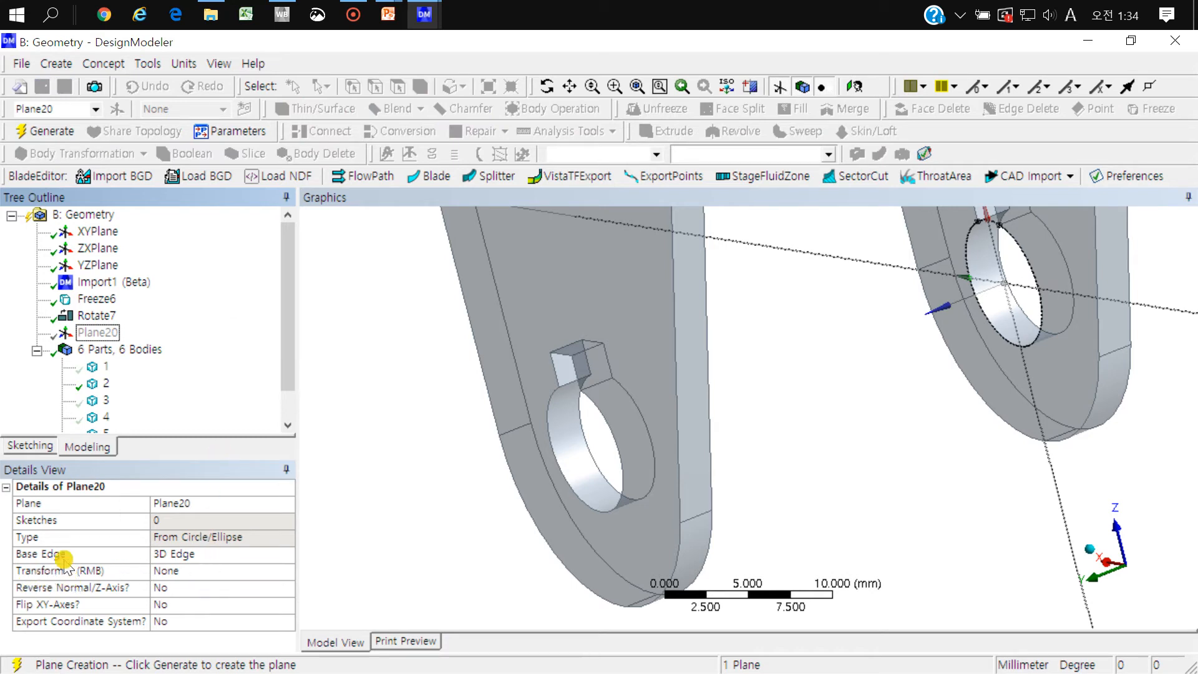
click(282, 571)
click(286, 571)
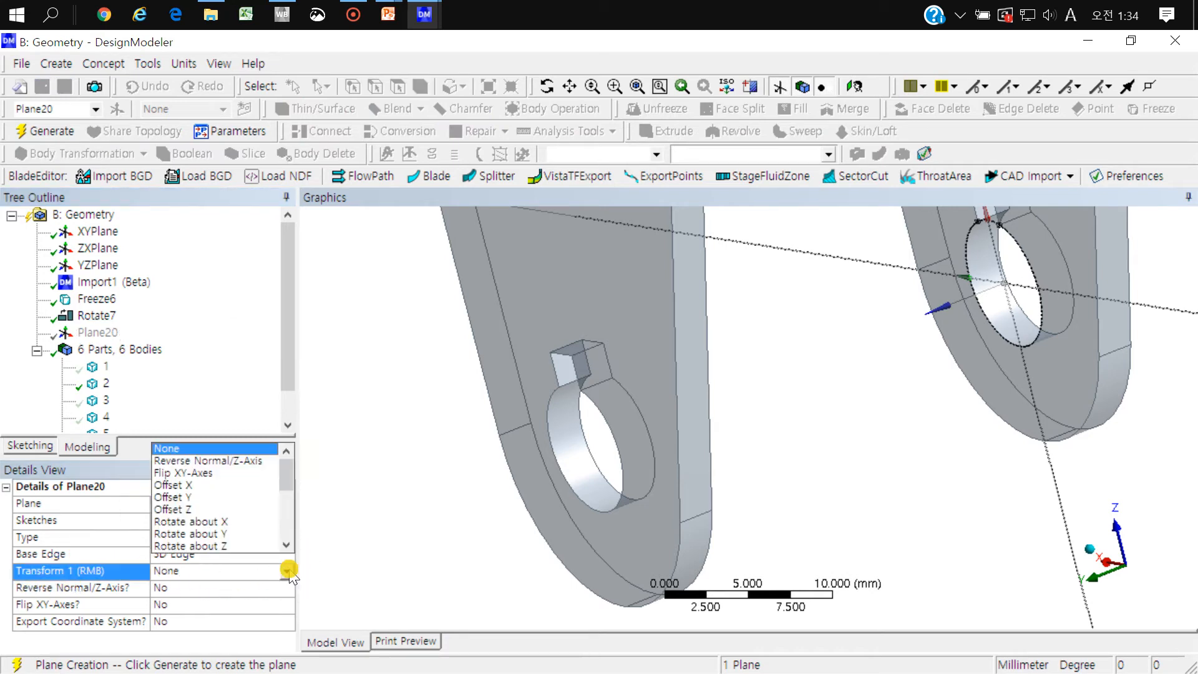
click(285, 477)
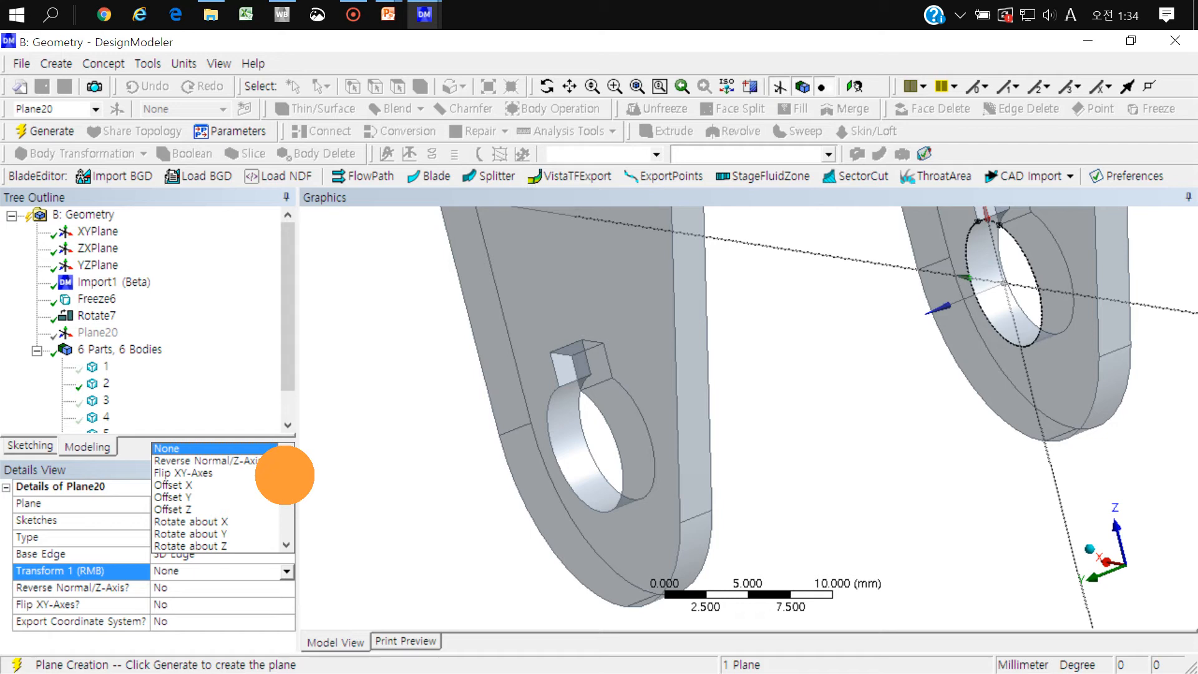
mouse_move(286, 476)
mouse_down()
mouse_move(284, 493)
mouse_move(287, 474)
mouse_up()
click(196, 510)
Step: Set the plane's Z offset to 14 mm, directed toward the bracket's opposite arm
scroll(834, 366, down, 5)
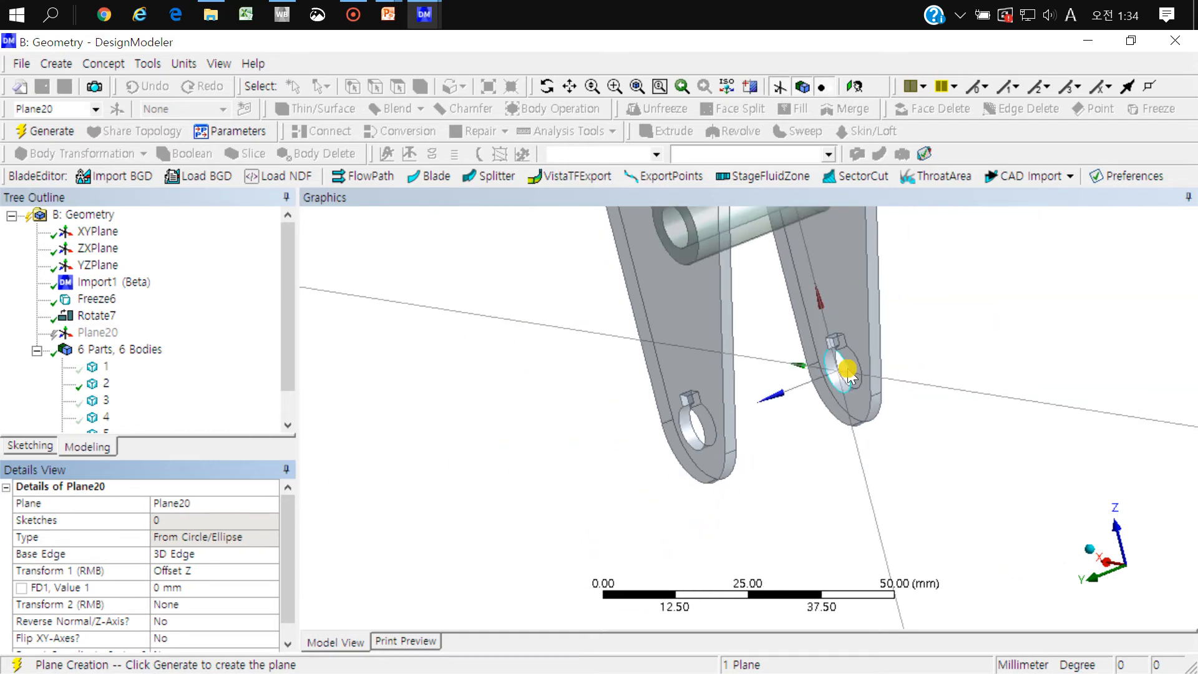
middle_drag(835, 366, 766, 370)
middle_drag(607, 420, 635, 391)
mouse_move(708, 417)
middle_down()
mouse_move(679, 435)
mouse_move(711, 425)
middle_up()
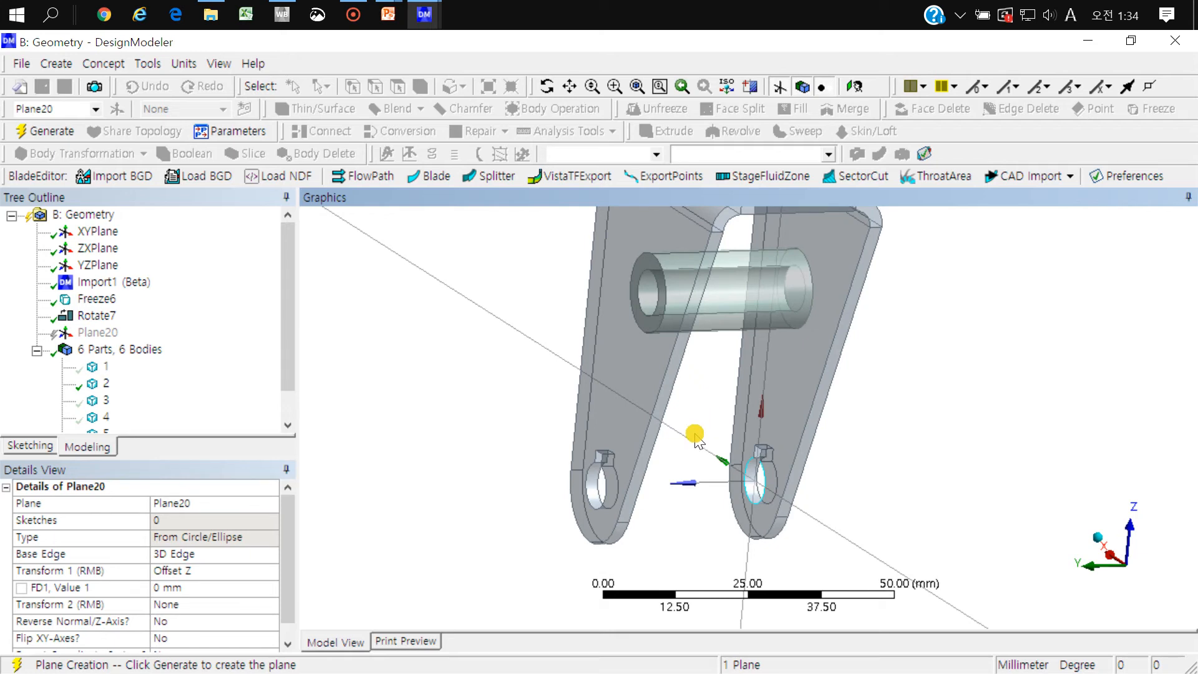
click(206, 593)
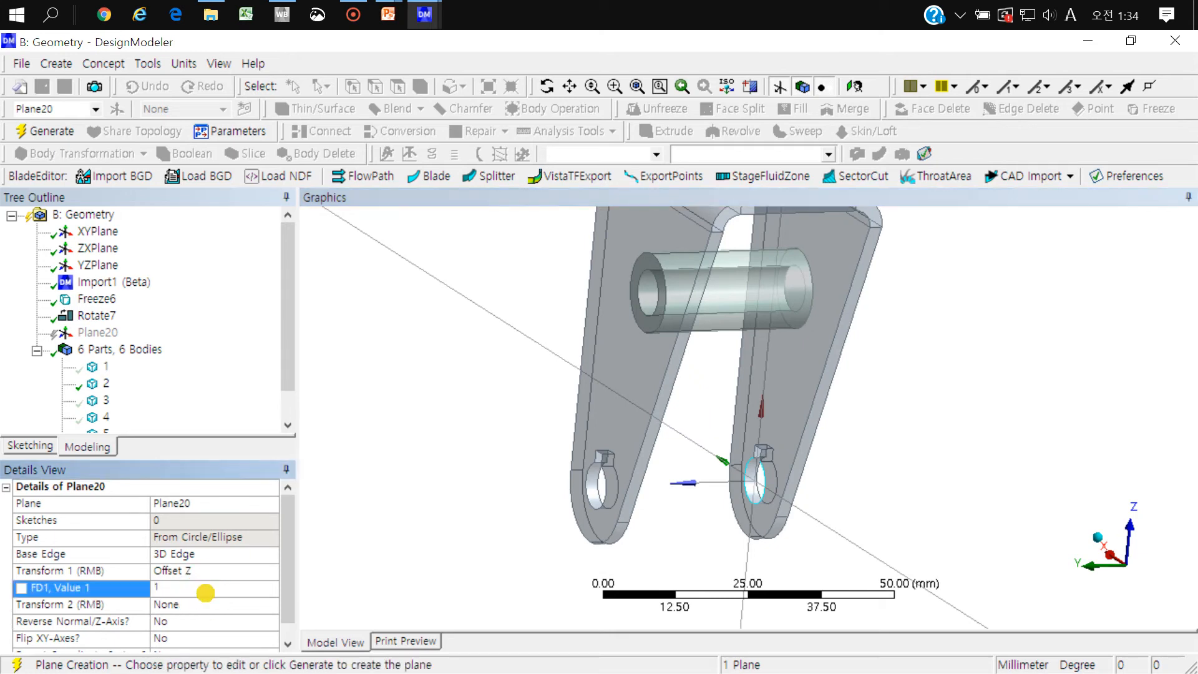
key(Return)
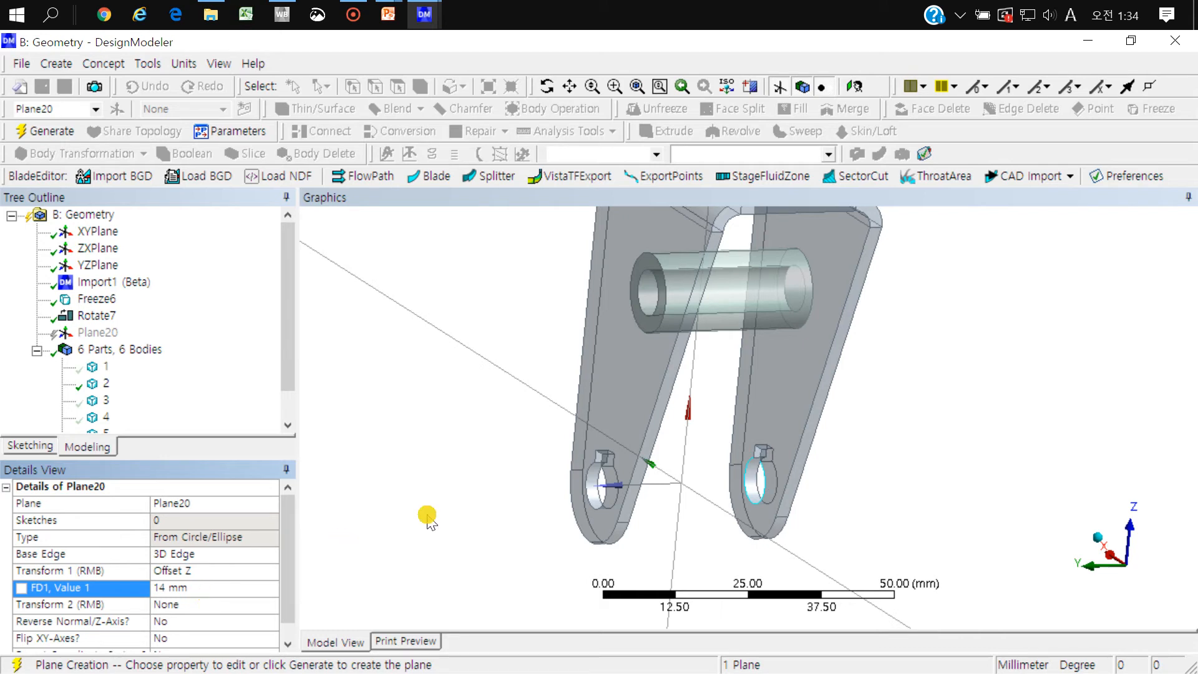
Step: Examine straight on and at an angle whether the offset plane's origin lies midway between the bracket's two arms
right_drag(705, 476, 640, 504)
scroll(823, 349, down, 5)
middle_drag(829, 348, 898, 412)
click(1135, 574)
ctrl+middle_drag(1026, 428, 402, 327)
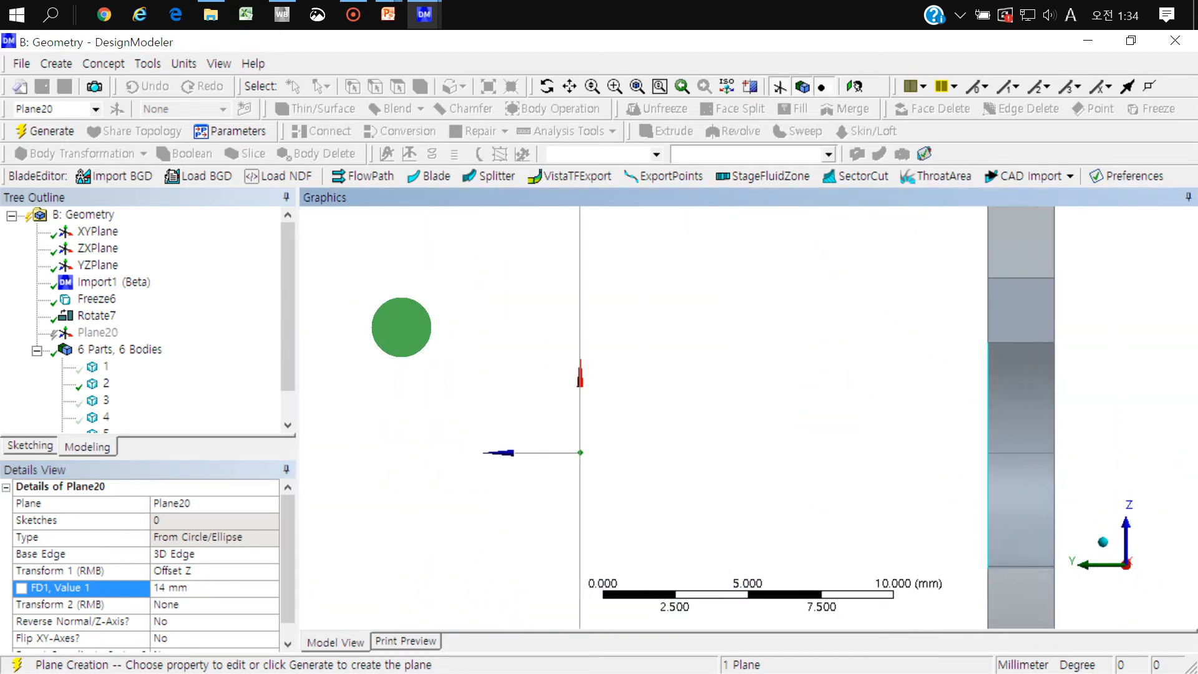
scroll(687, 343, down, 3)
scroll(687, 344, down, 2)
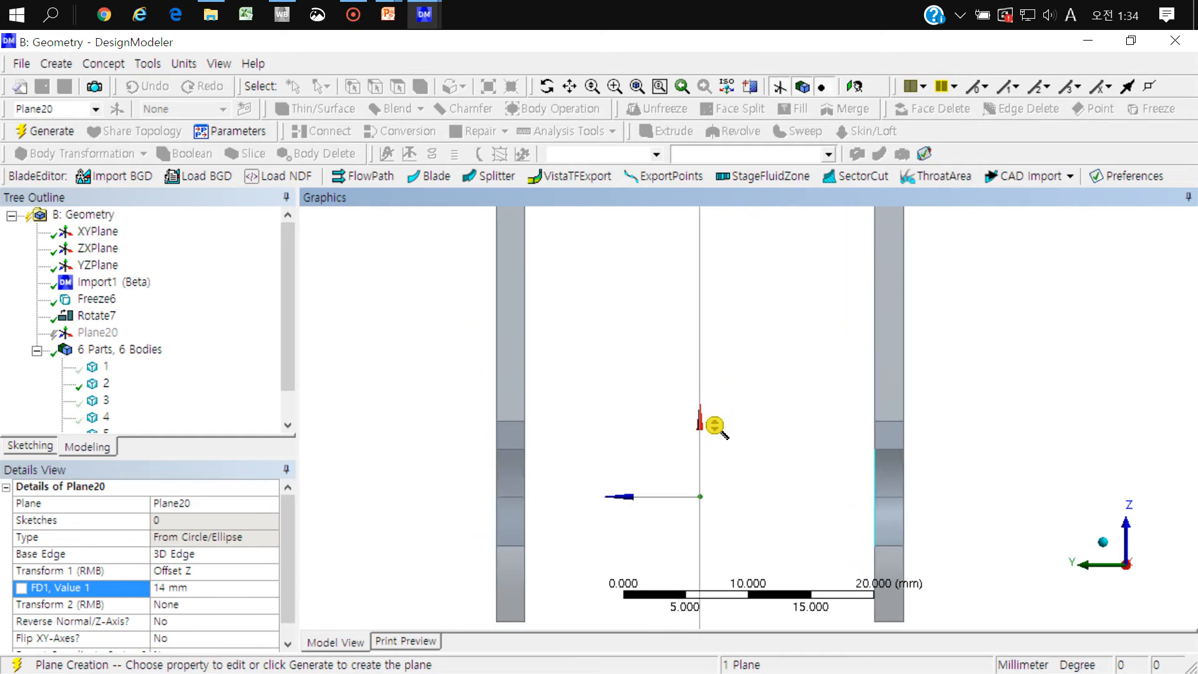
mouse_move(694, 342)
middle_down()
mouse_move(721, 348)
mouse_move(717, 275)
mouse_move(711, 375)
middle_up()
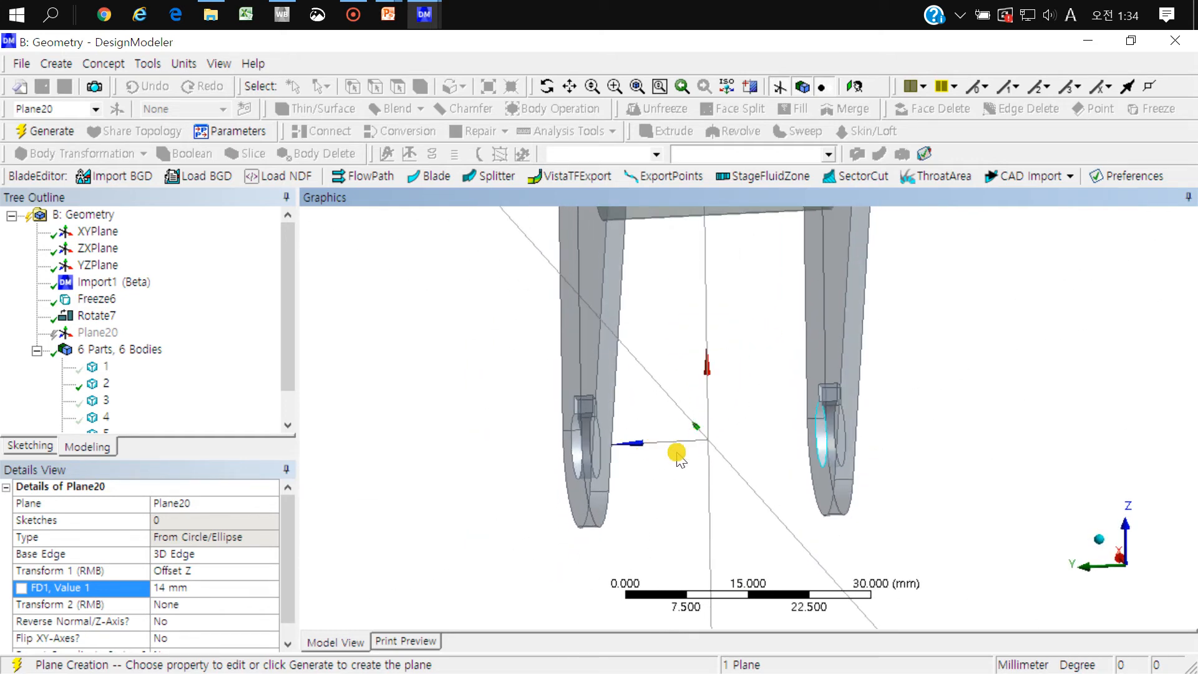
mouse_move(688, 440)
middle_down()
mouse_move(677, 476)
mouse_move(692, 476)
middle_up()
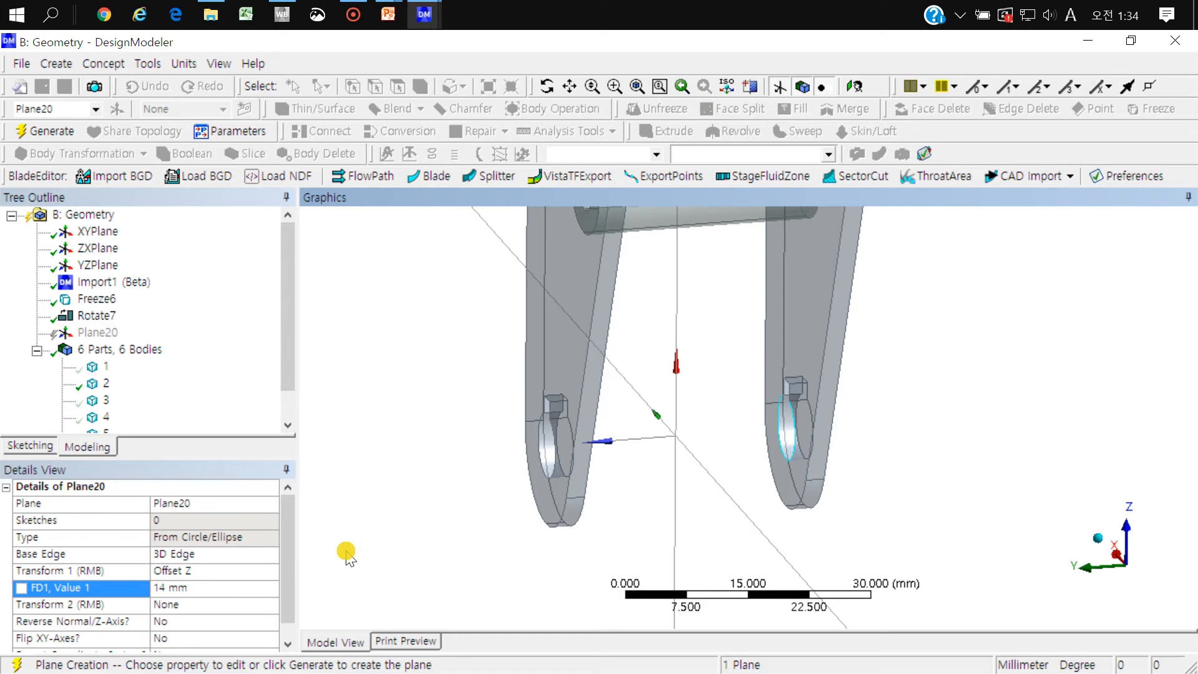
Step: Add Rotate about Y as the plane's second transform with an angle of 90°
drag(293, 523, 263, 566)
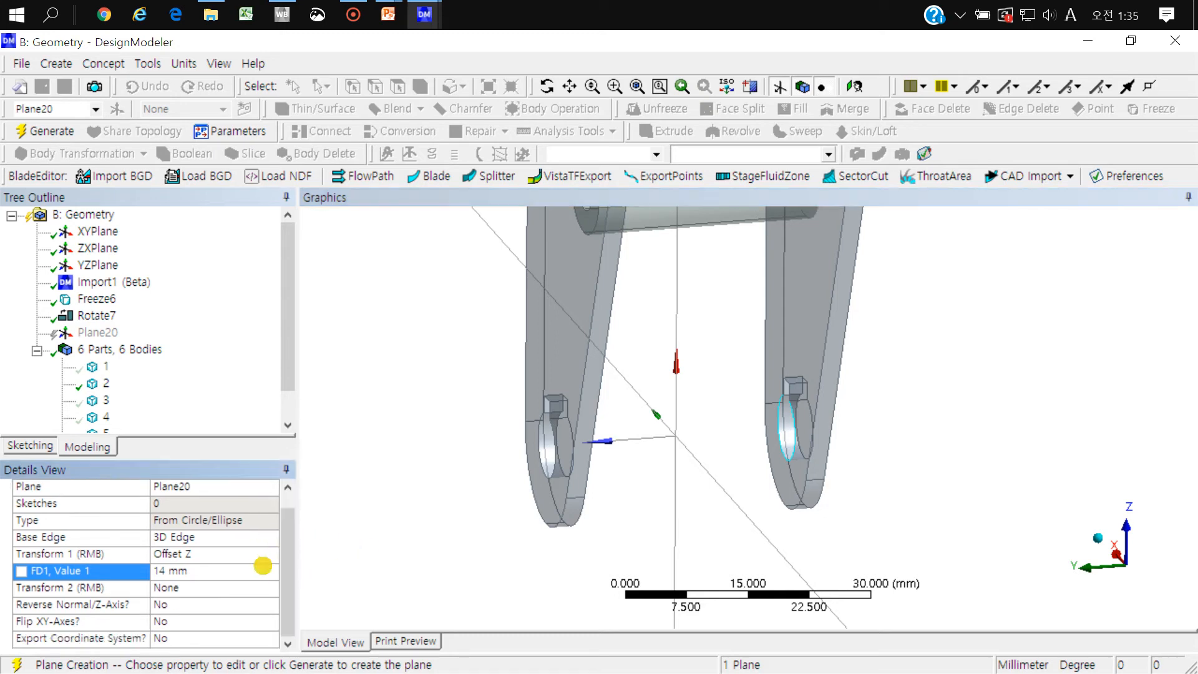
click(273, 589)
click(273, 589)
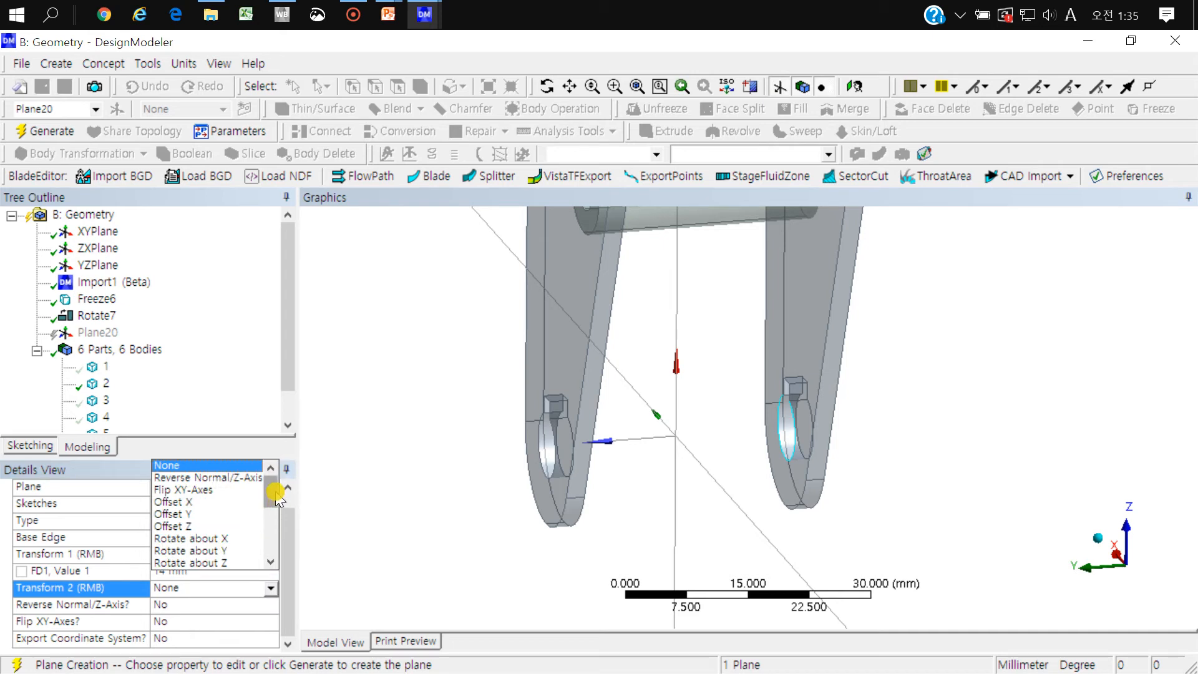
mouse_move(277, 496)
mouse_down()
mouse_move(268, 481)
mouse_move(254, 494)
mouse_up()
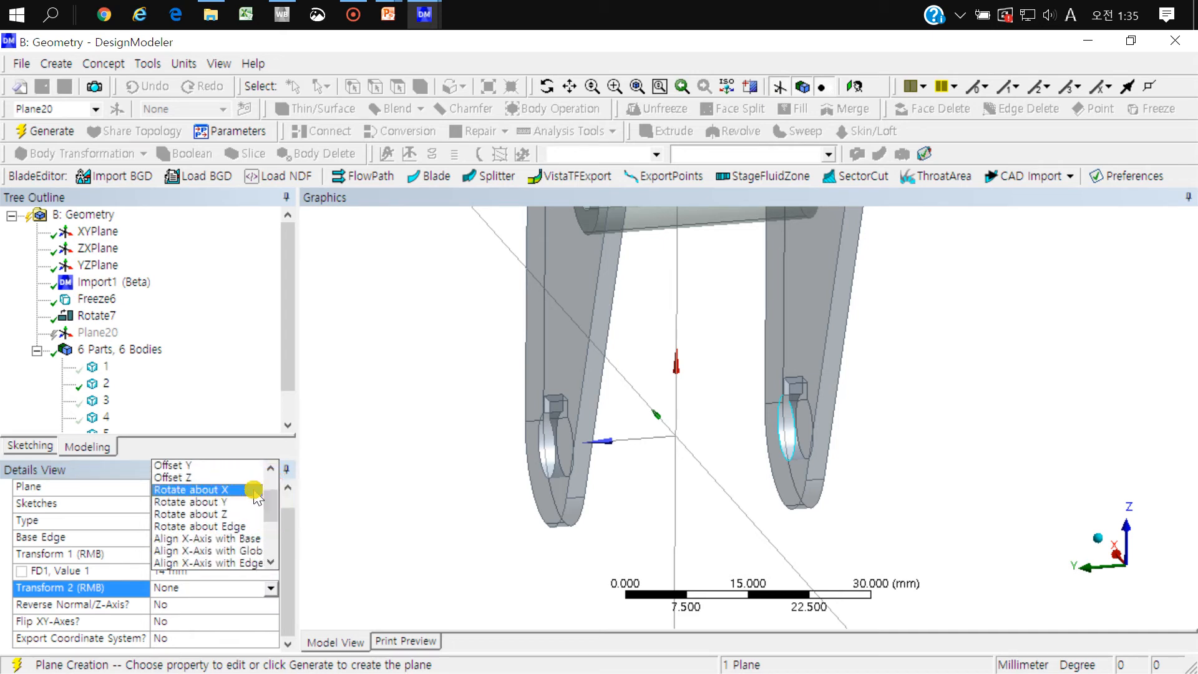
click(208, 503)
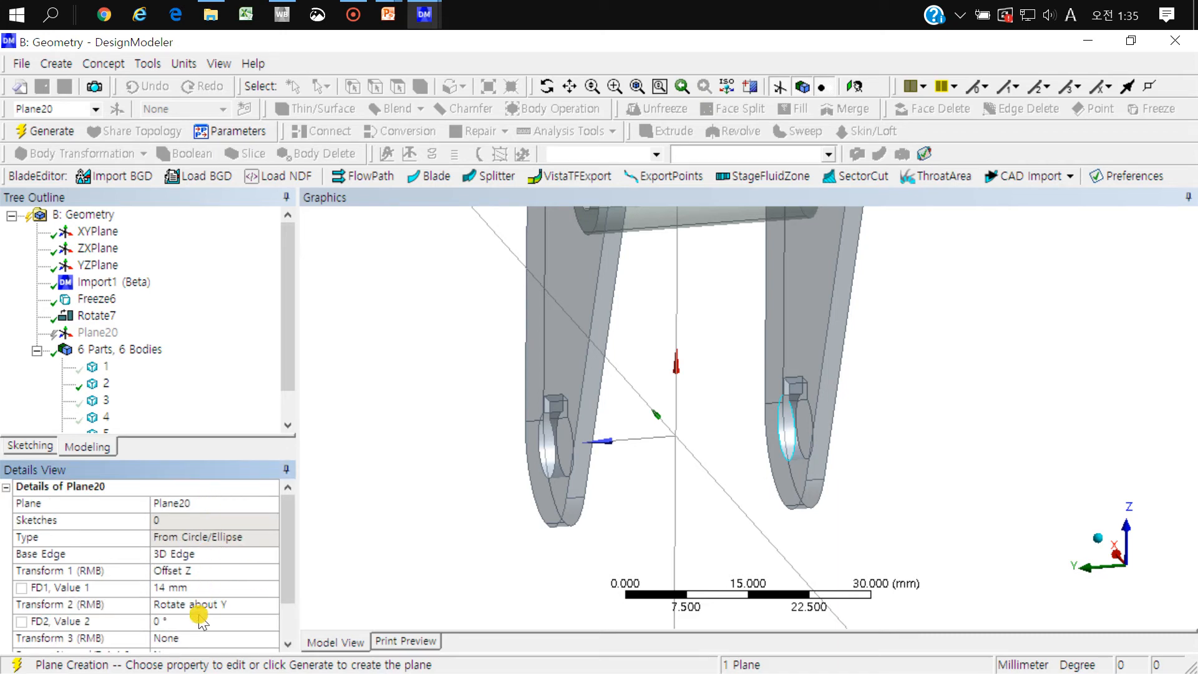
click(196, 622)
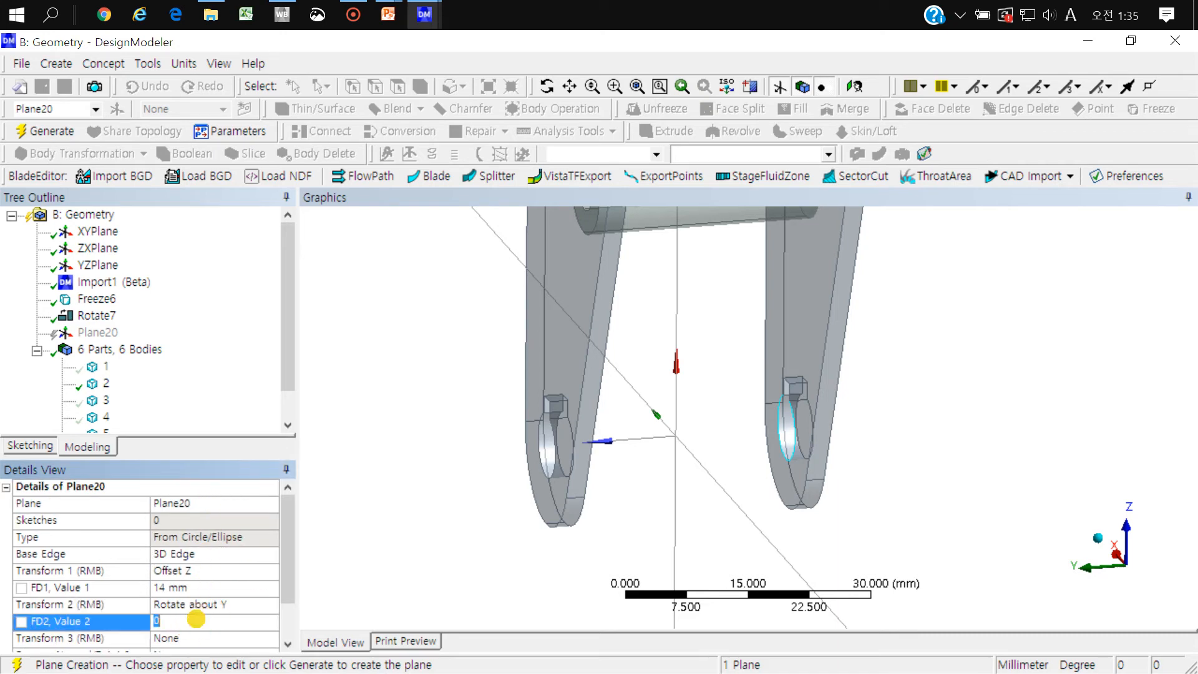
key(Return)
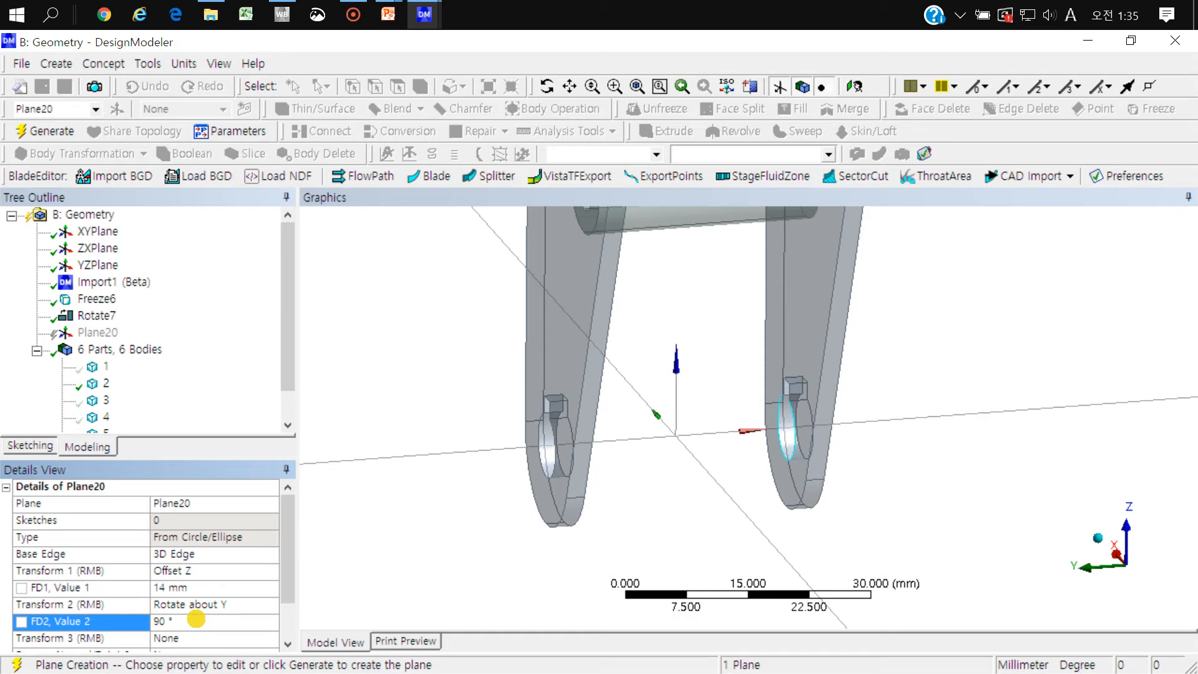
Step: Add Rotate about Z as Plane20's third transform with an angle of 90°
middle_drag(685, 513, 718, 562)
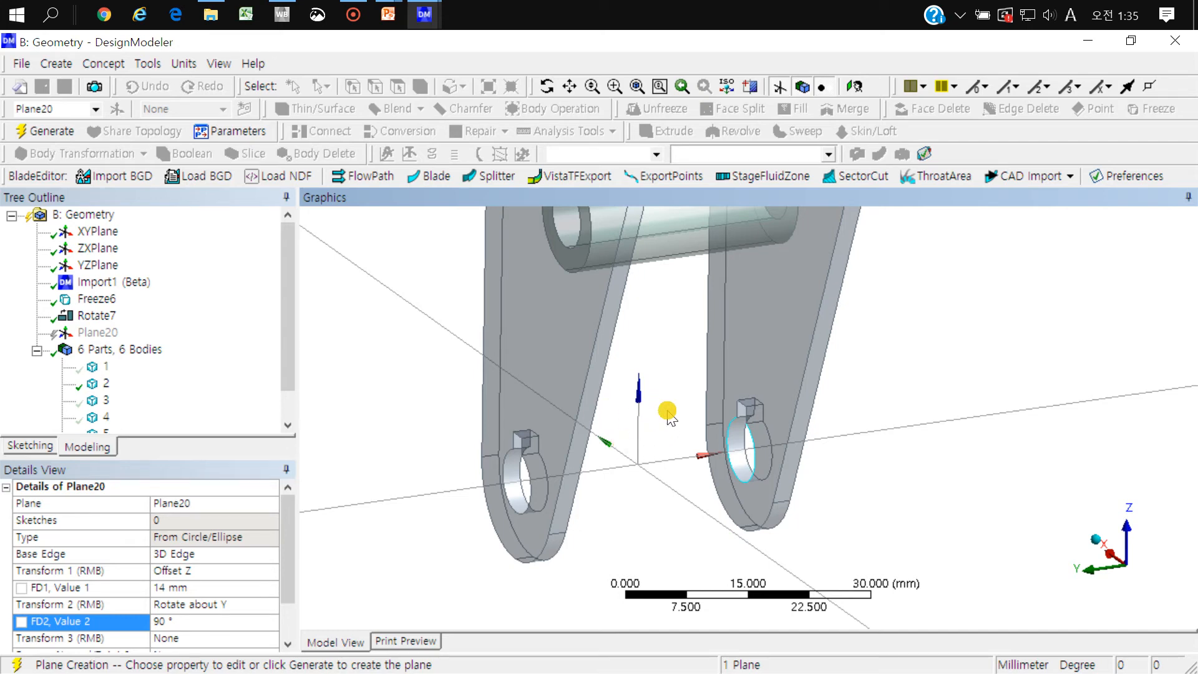
scroll(669, 417, down, 2)
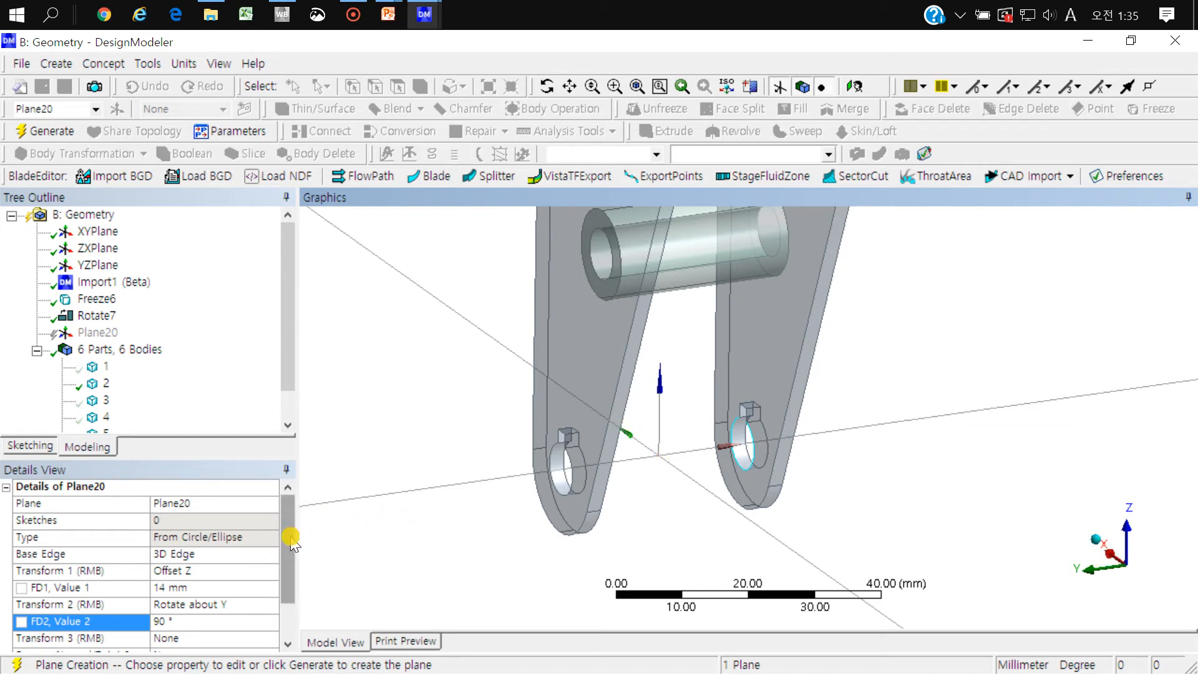
scroll(288, 549, down, 1)
click(277, 589)
click(275, 588)
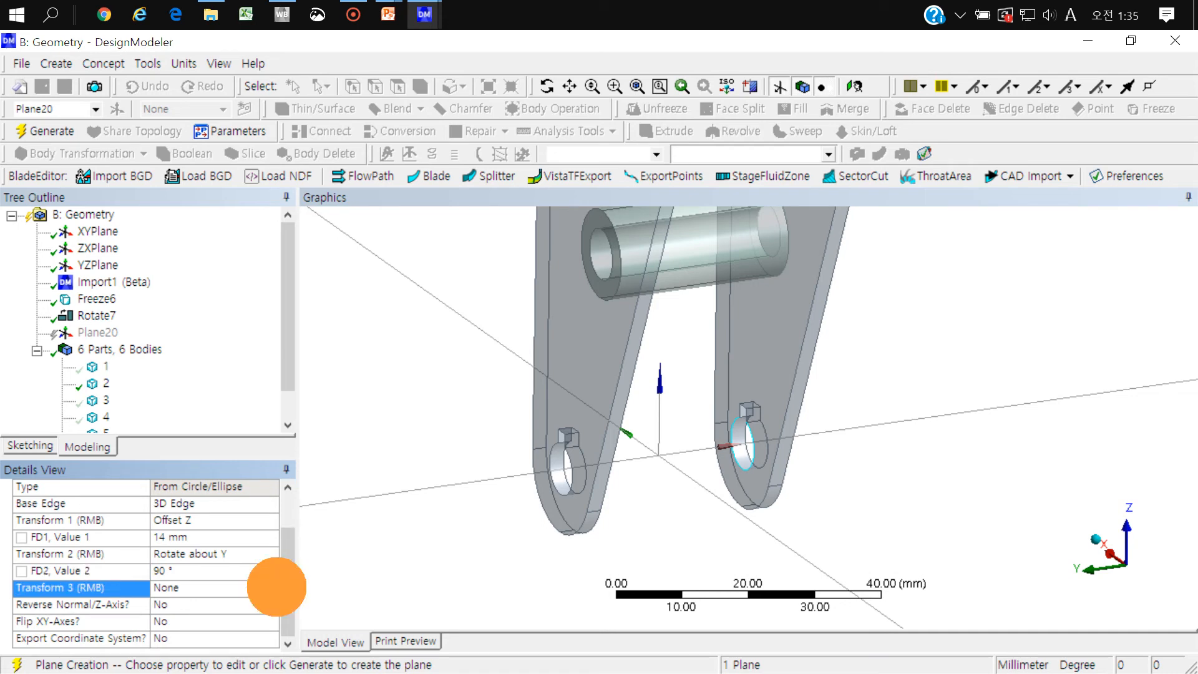
drag(270, 495, 270, 502)
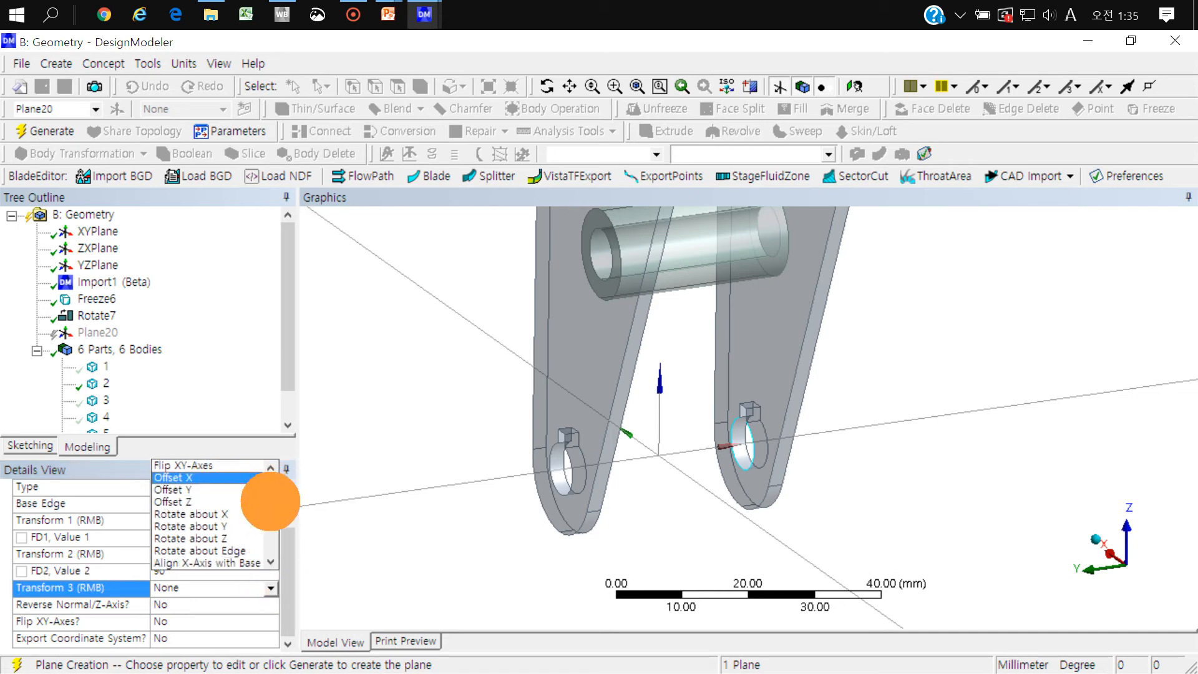
click(226, 538)
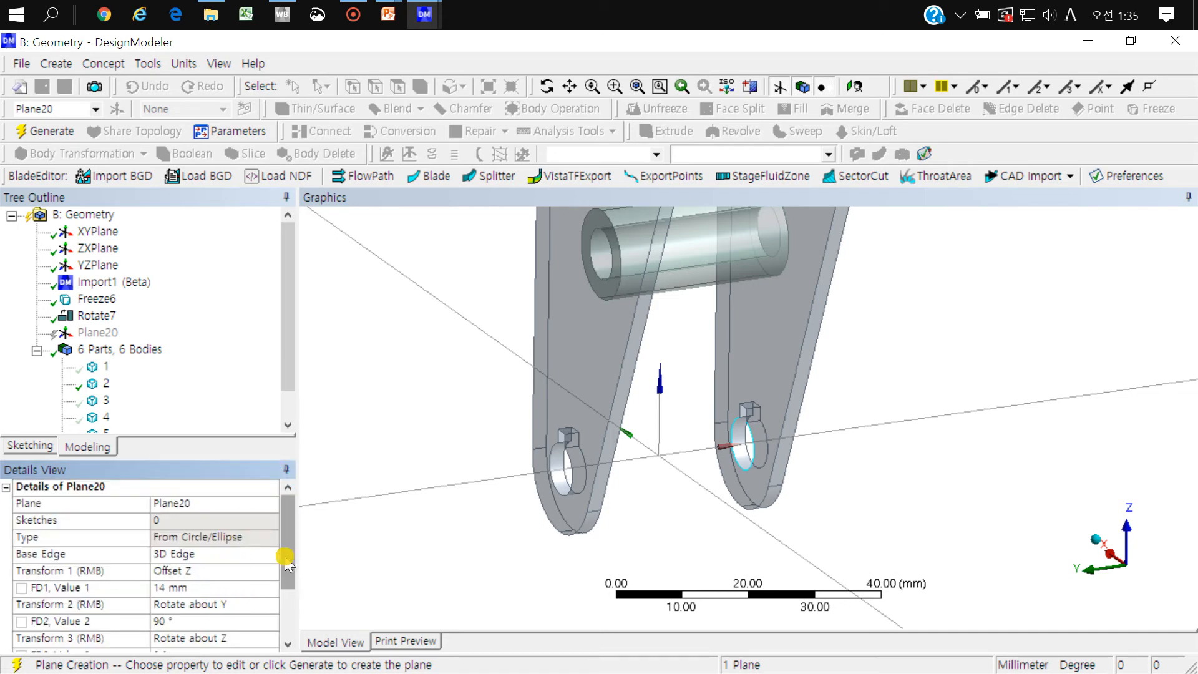
scroll(289, 558, down, 1)
click(210, 587)
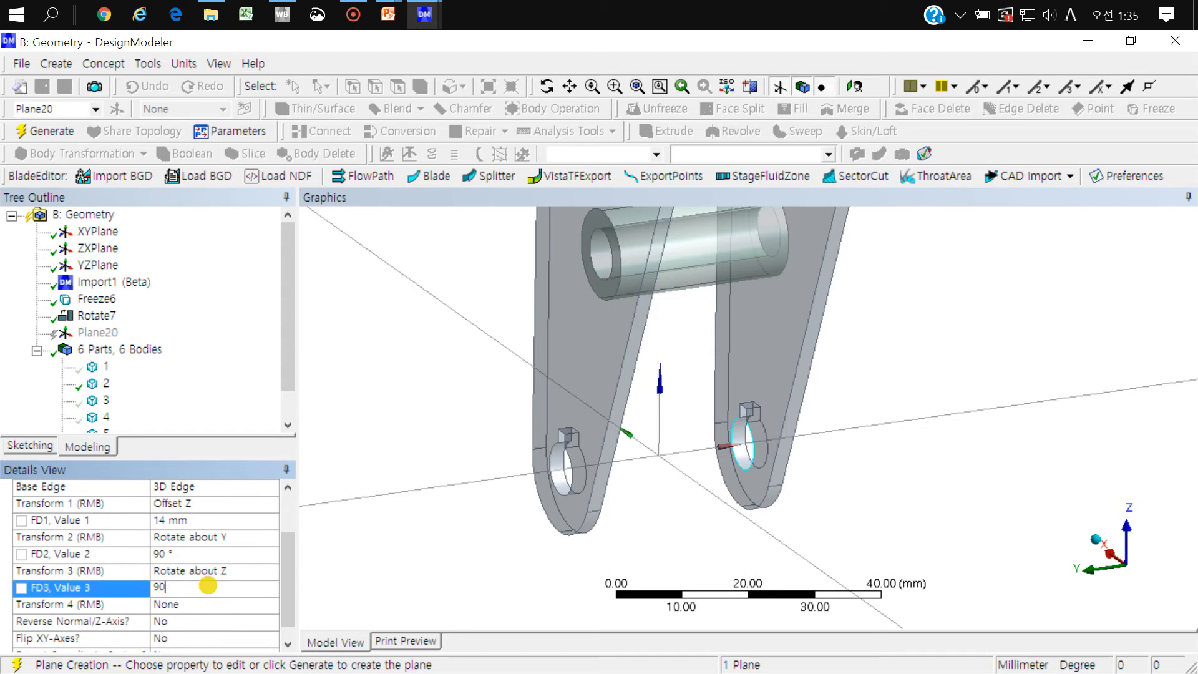
mouse_move(667, 484)
middle_down()
mouse_move(656, 468)
mouse_move(688, 485)
middle_up()
scroll(652, 473, down, 3)
scroll(708, 461, down, 4)
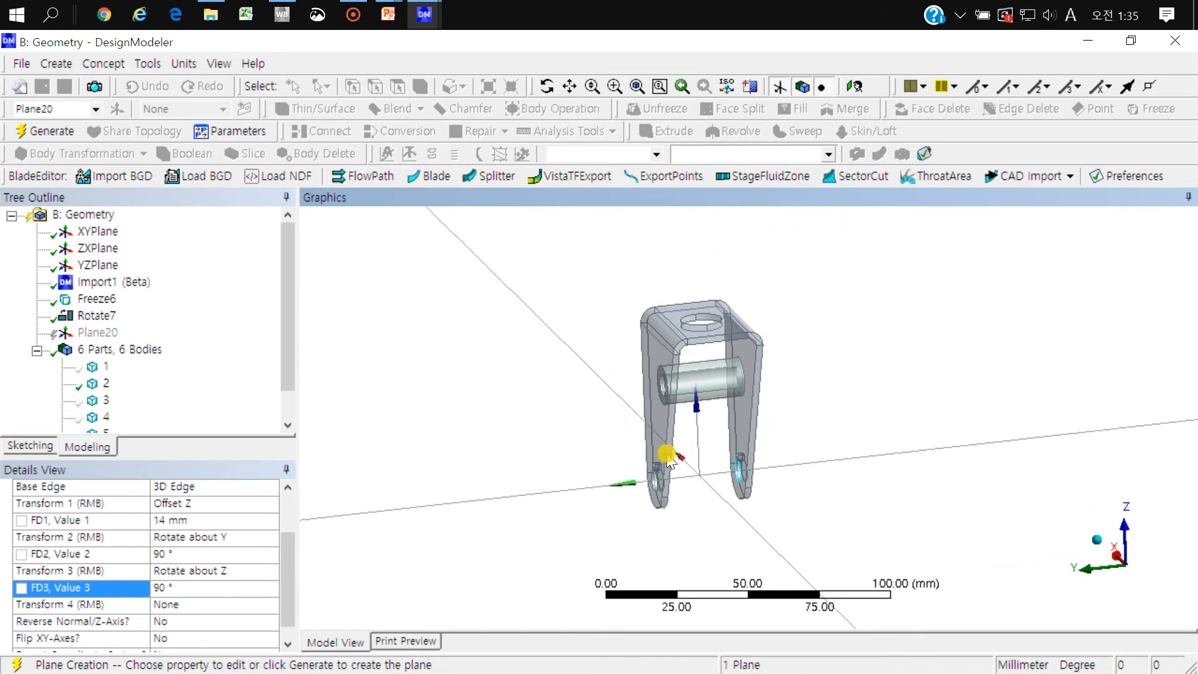
Step: Generate Plane20 and compare its axis directions with those of XYPlane
click(97, 231)
click(97, 332)
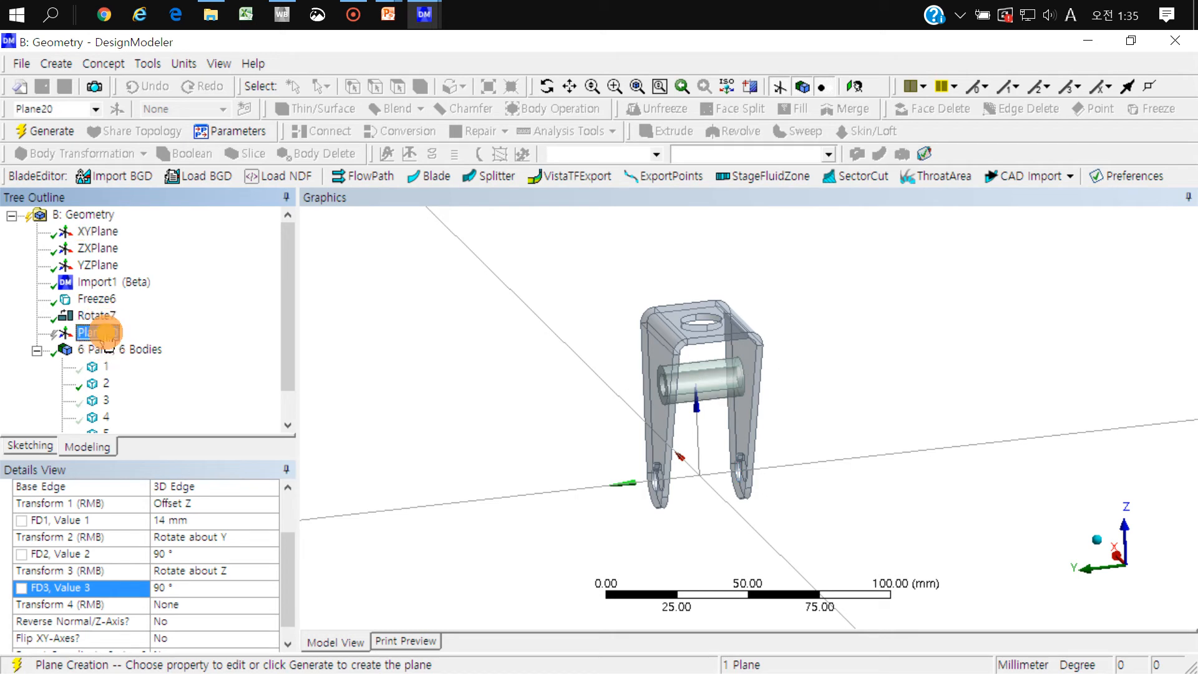
click(53, 131)
middle_drag(664, 321, 690, 341)
click(99, 232)
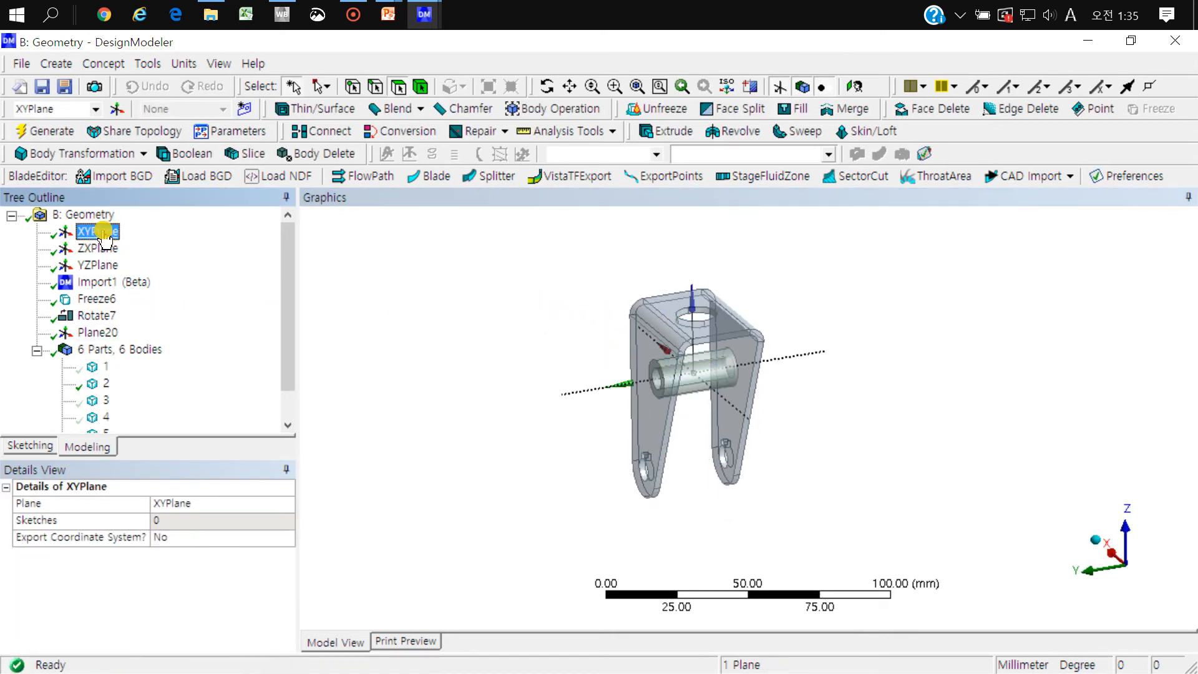
click(100, 333)
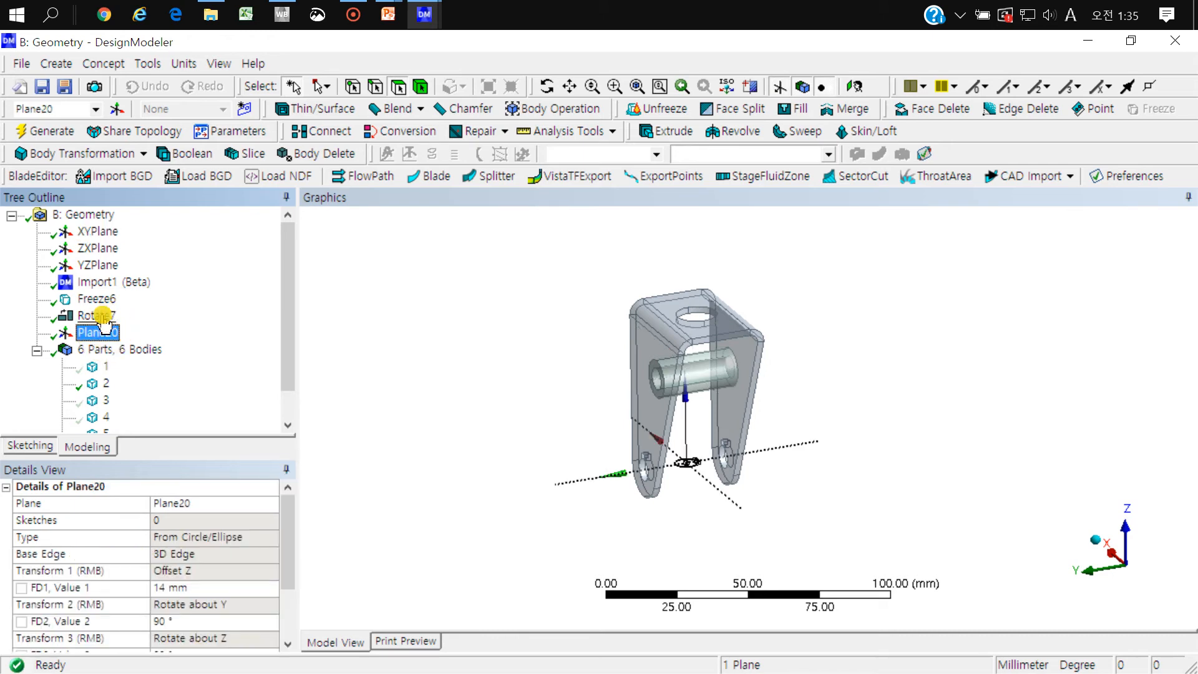
Step: Start a Move body transformation by plane and assign the U-shaped bracket as its body
click(100, 154)
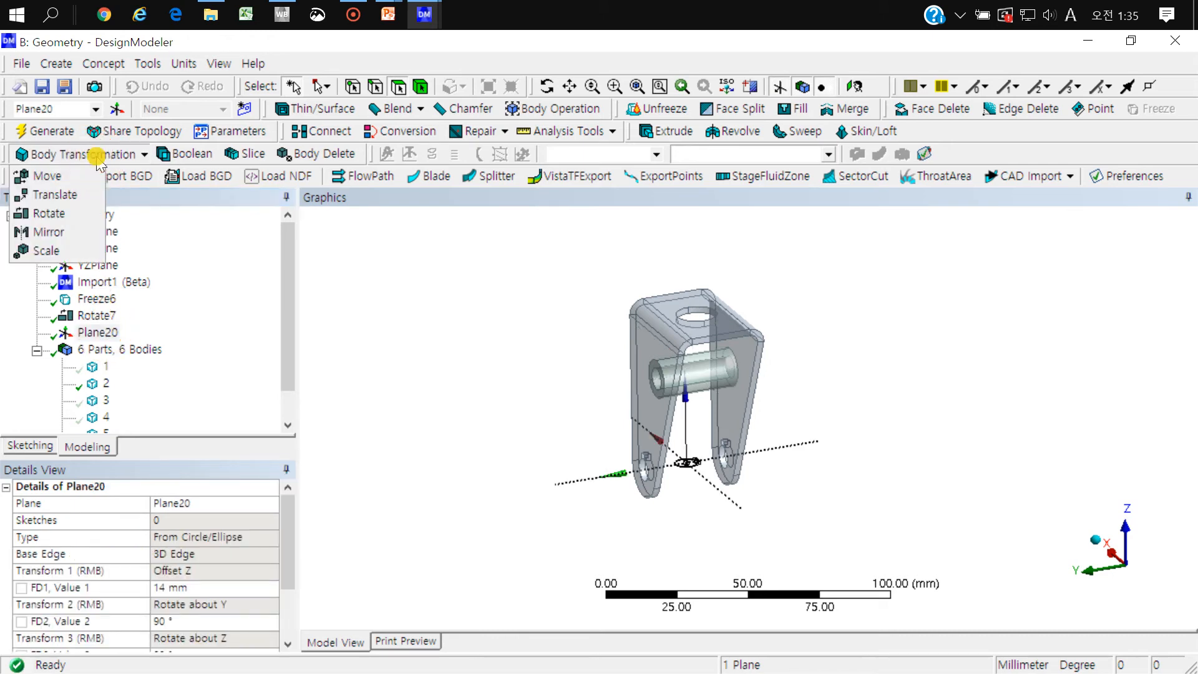
click(62, 177)
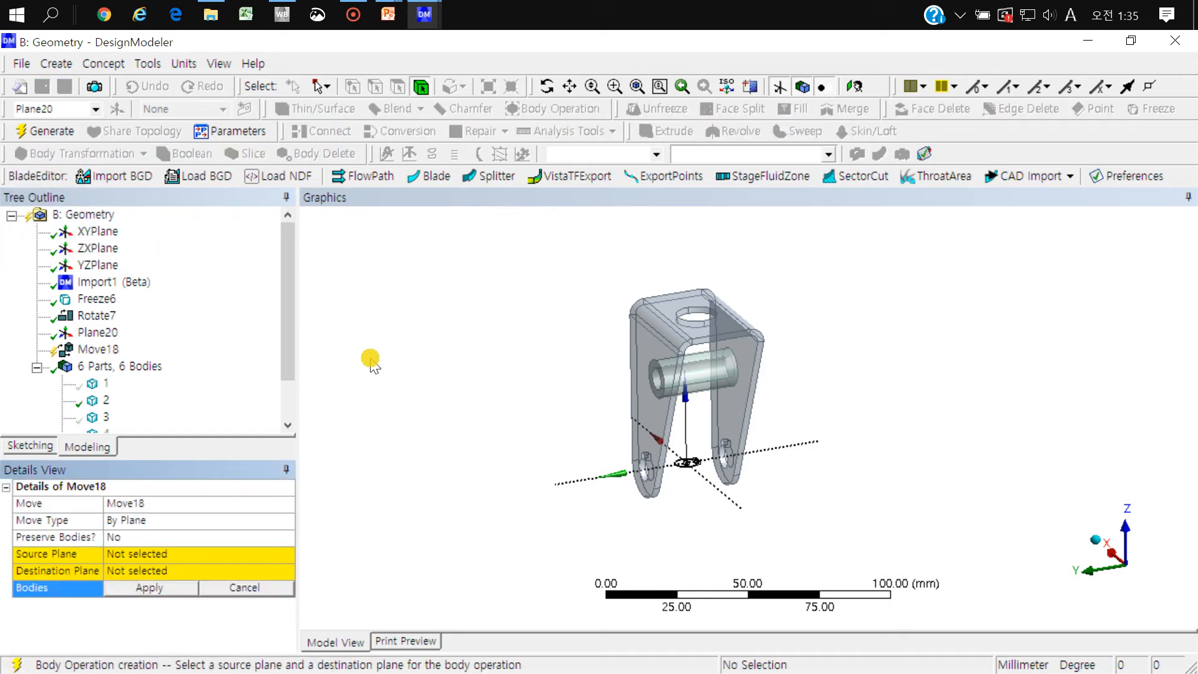
click(636, 325)
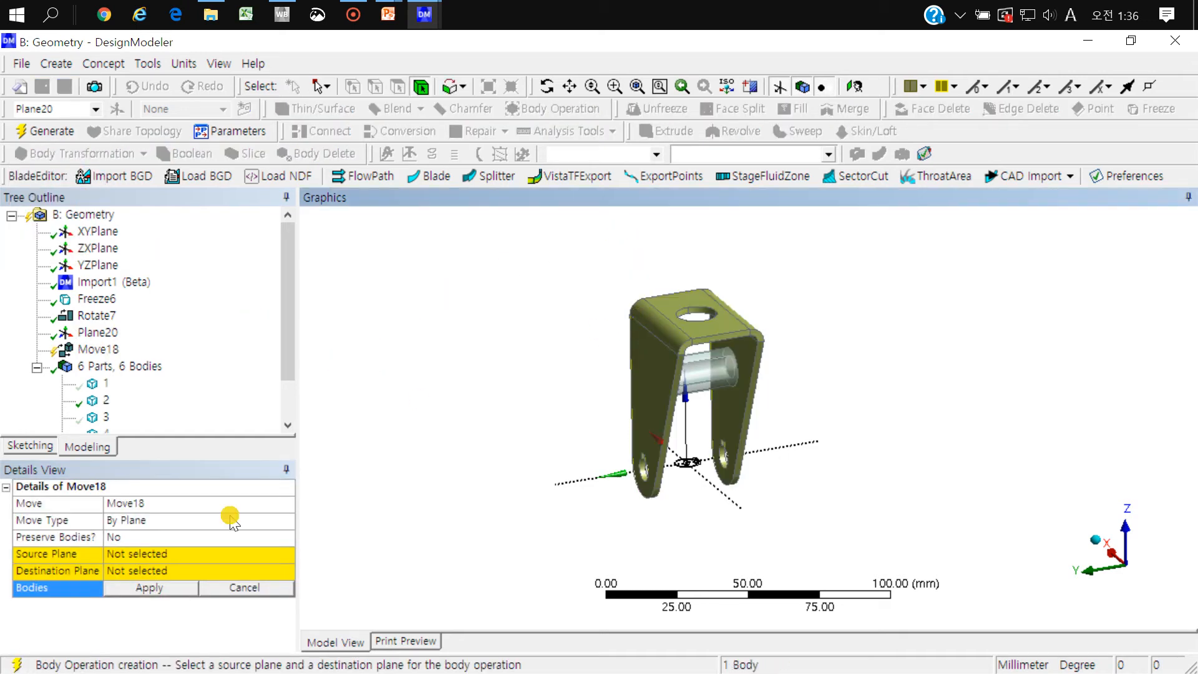
click(134, 594)
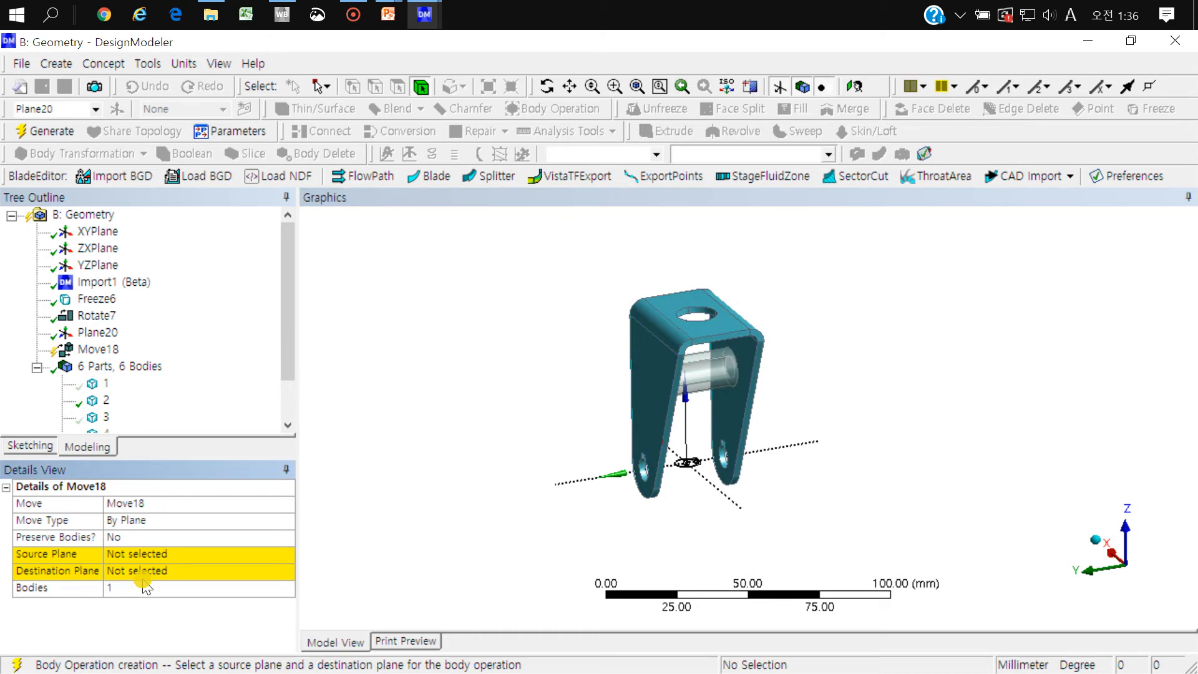
Step: Set the move's source plane to Plane20 and its destination plane to XYPlane, and generate it
click(122, 554)
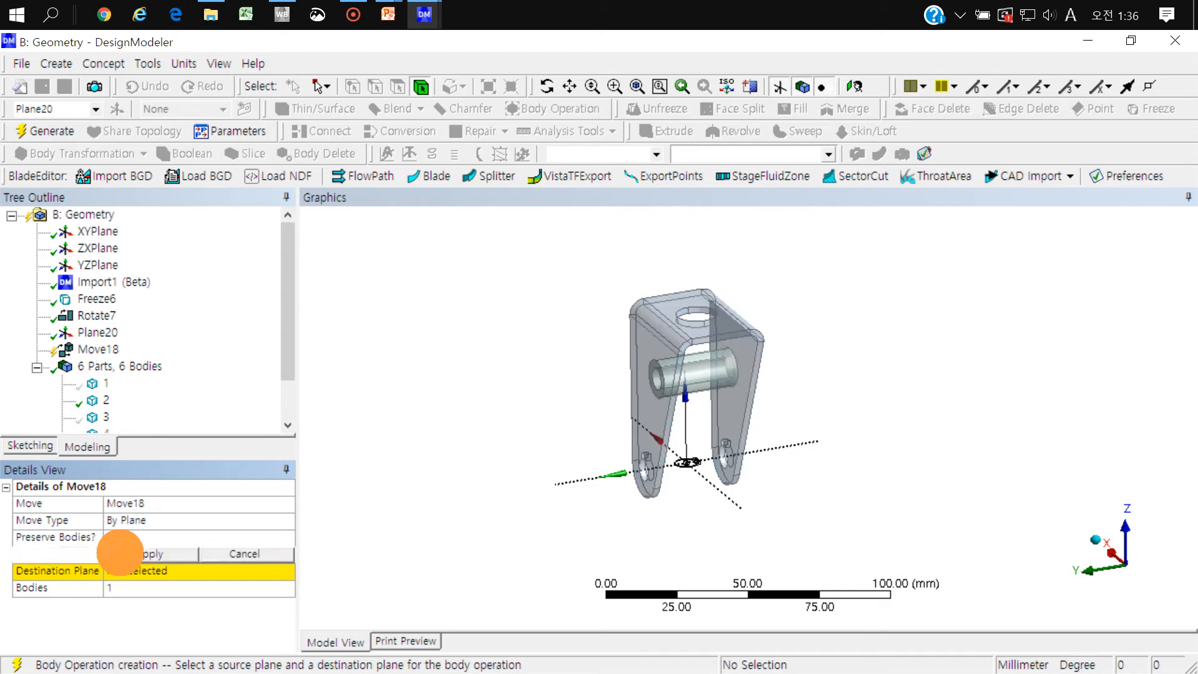
click(98, 331)
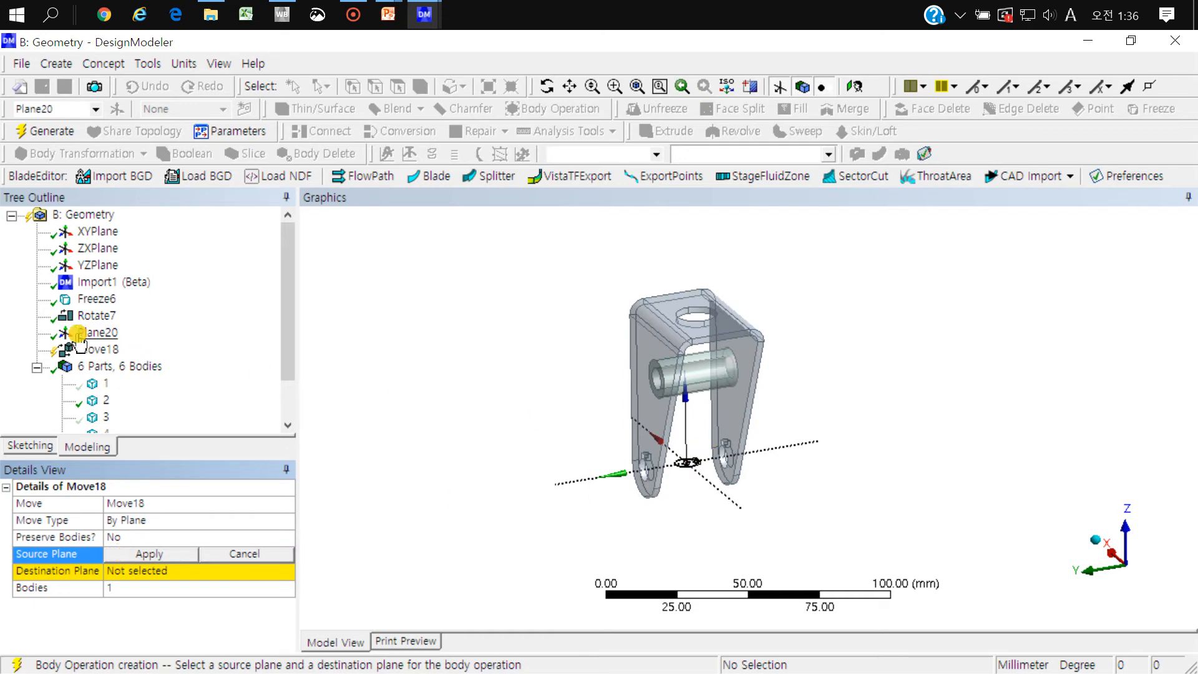
click(141, 554)
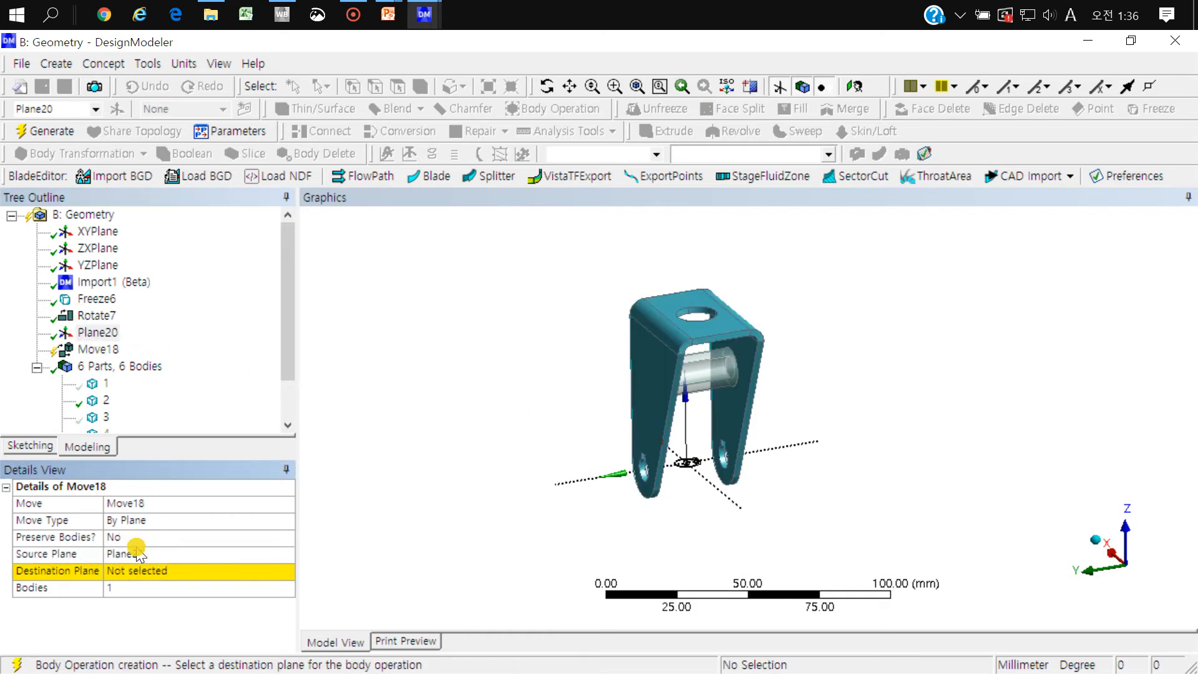
click(136, 573)
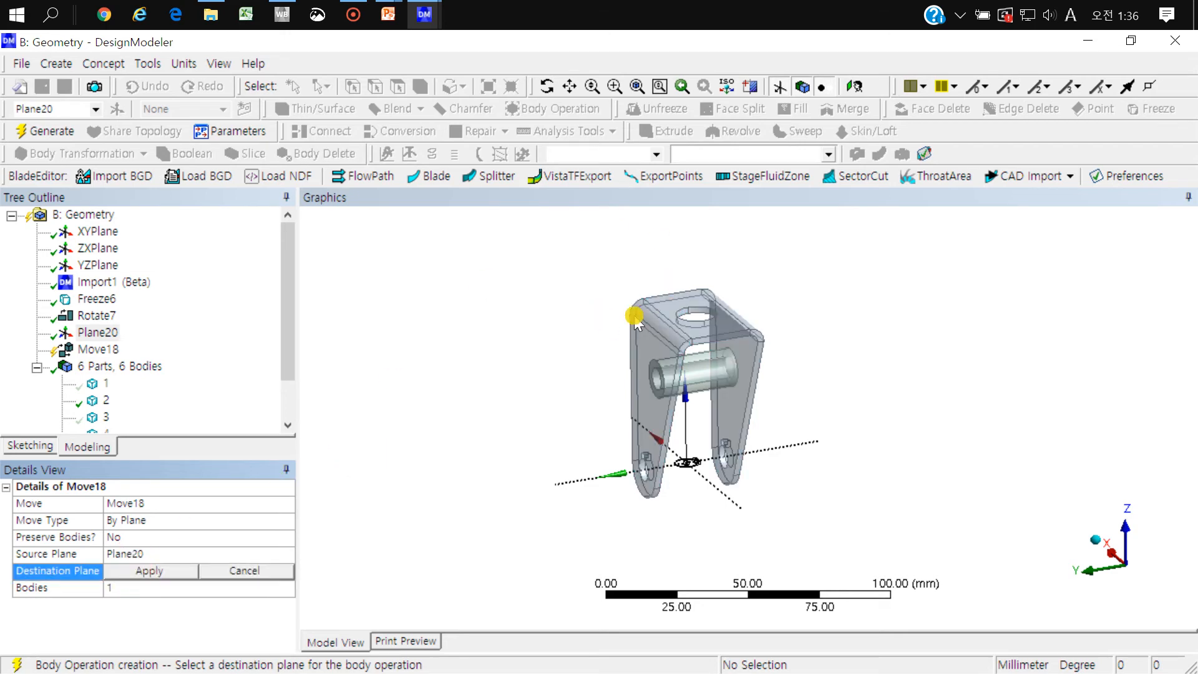
click(97, 232)
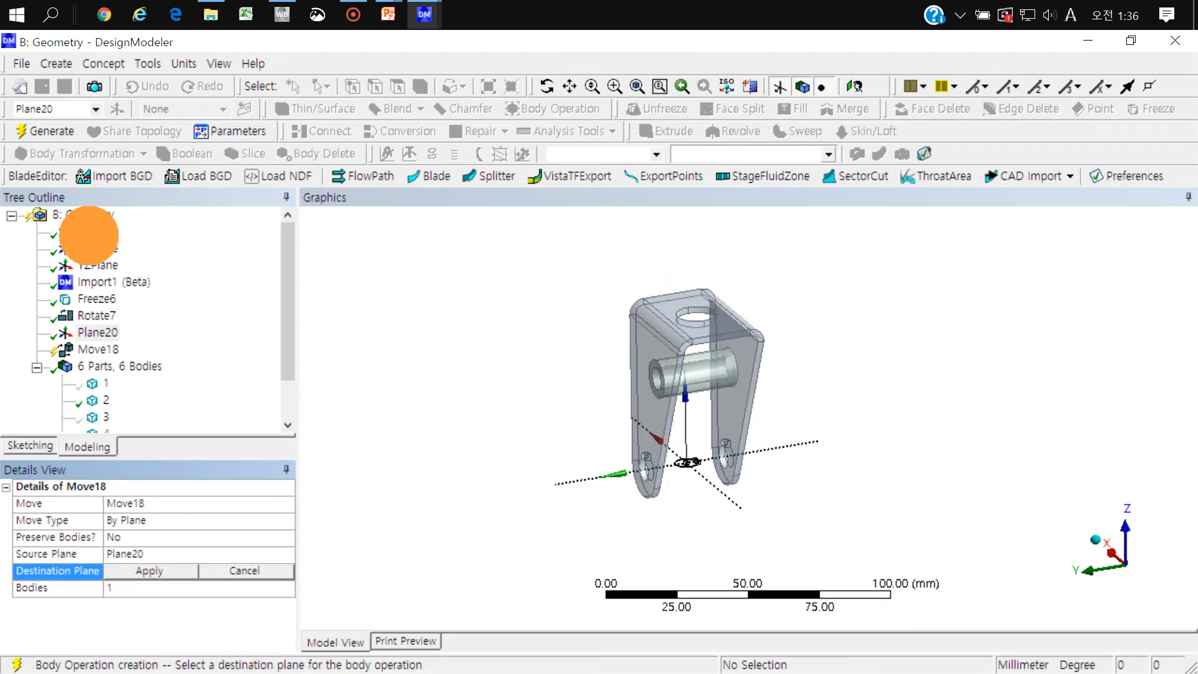
click(150, 570)
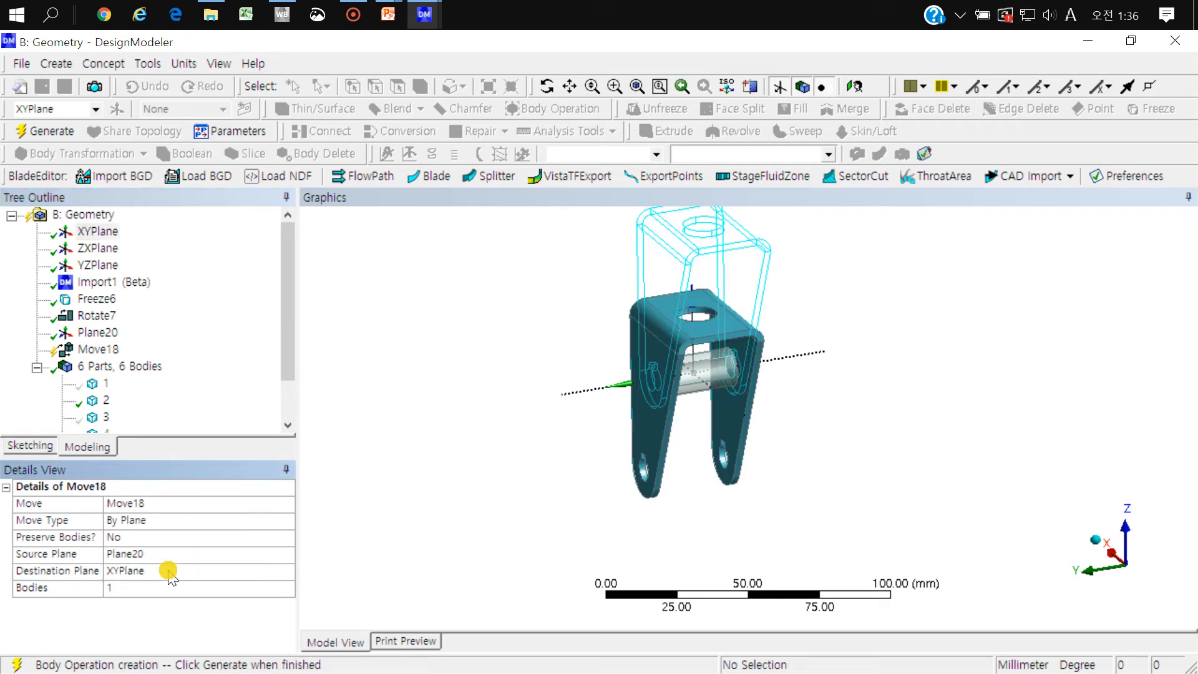
click(44, 131)
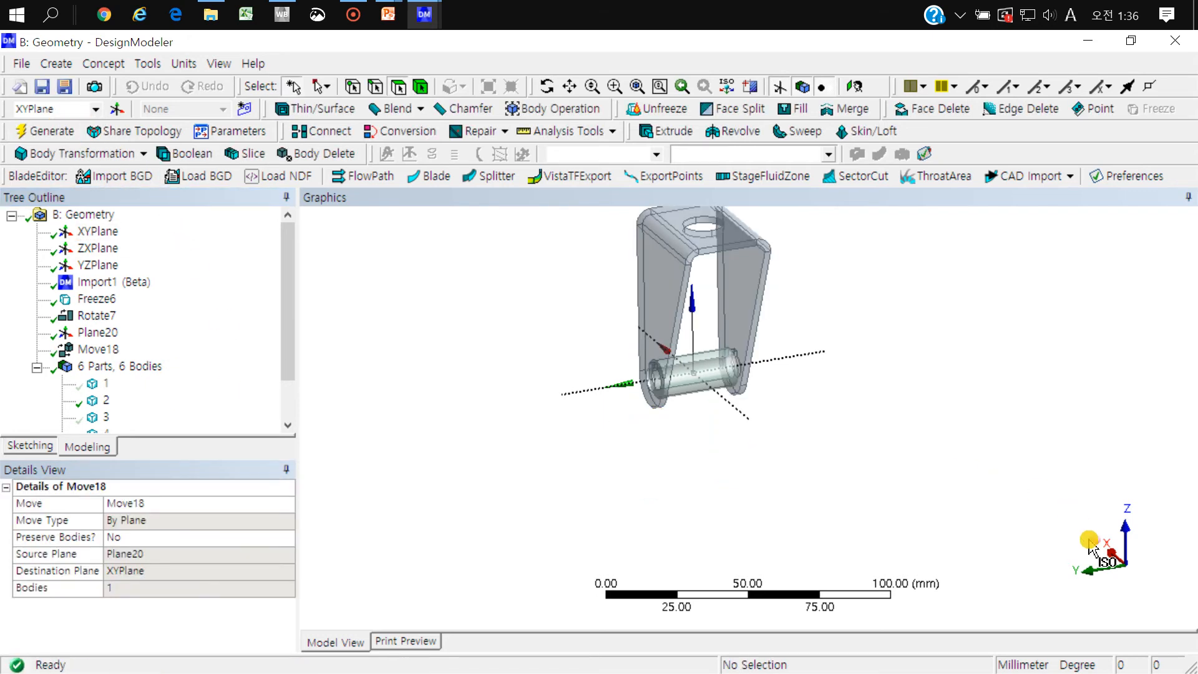
Step: Examine side-on and at an angle whether the moved bracket's lower holes are concentric with the sleeve
click(1094, 566)
right_drag(626, 365, 504, 438)
scroll(785, 387, up, 5)
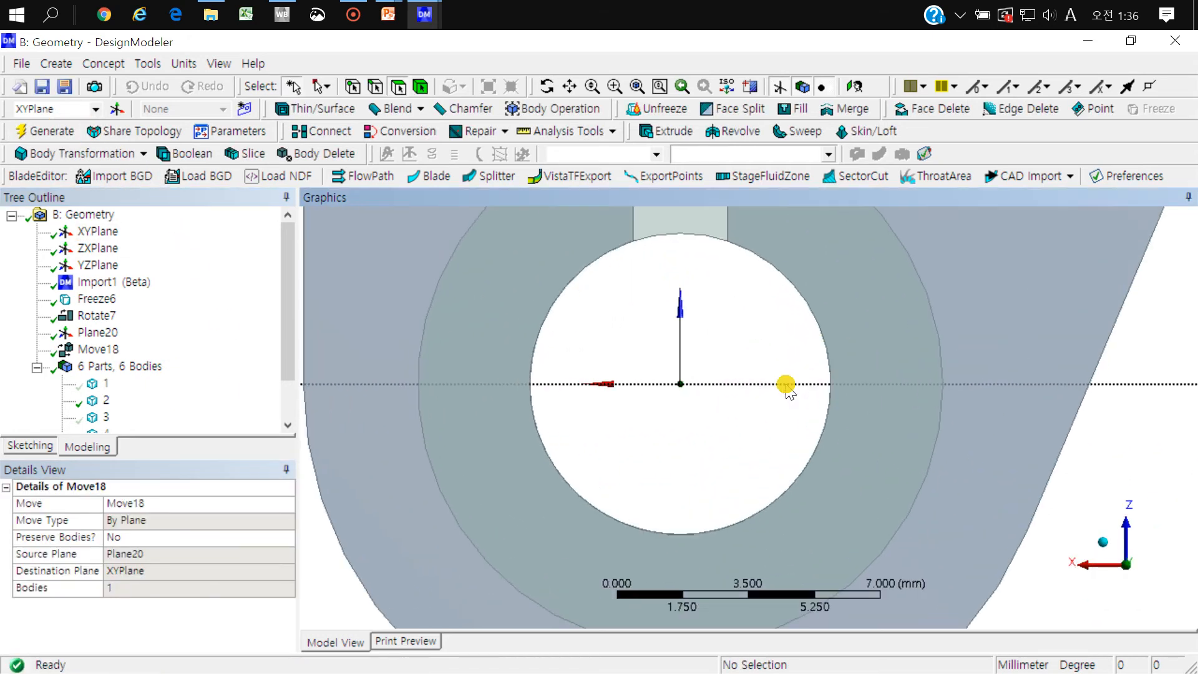
scroll(765, 375, down, 6)
middle_drag(760, 379, 600, 549)
scroll(690, 418, down, 5)
right_click(566, 358)
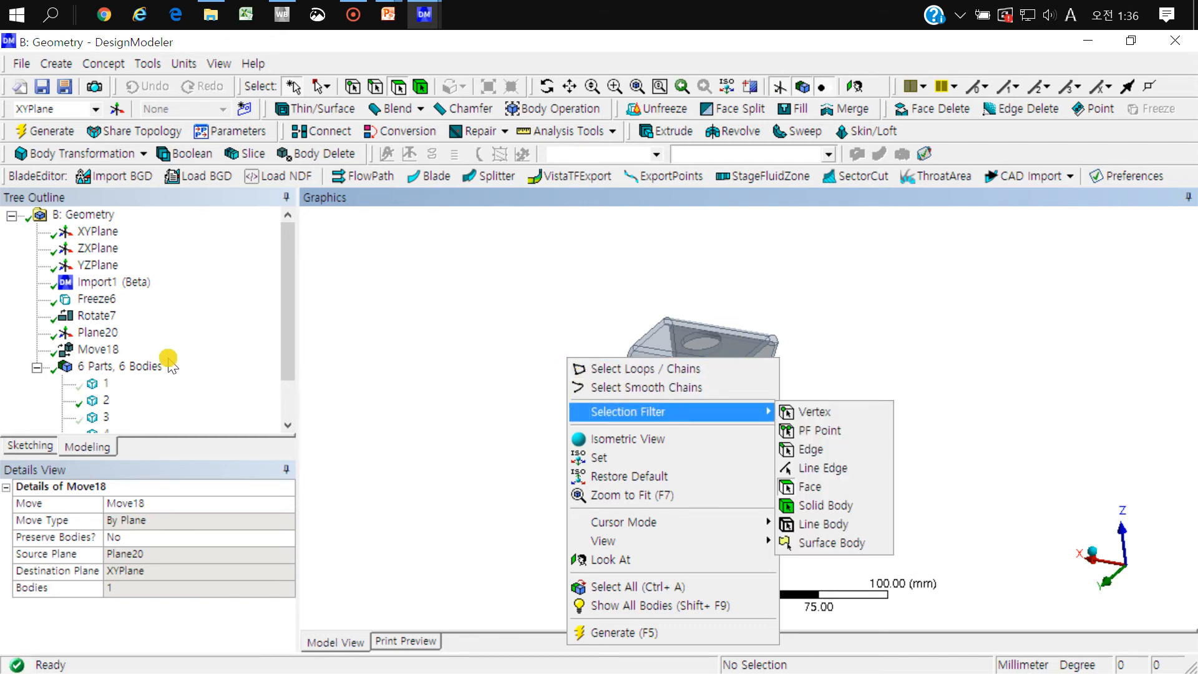
click(98, 349)
click(563, 396)
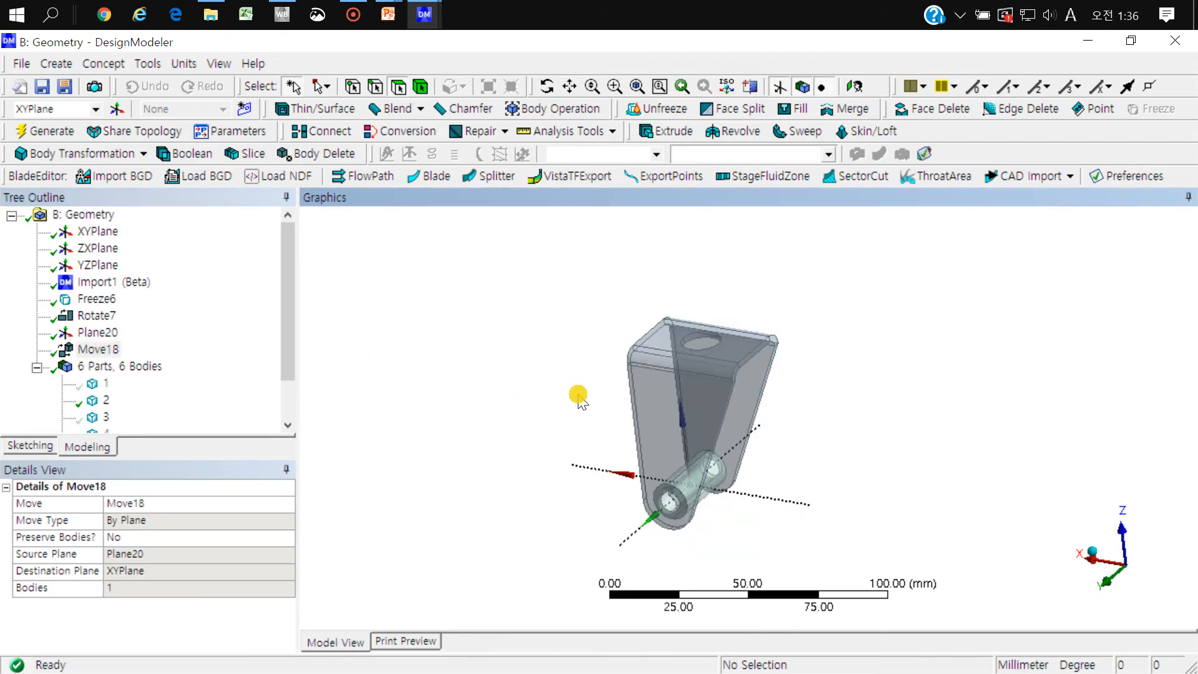
Step: Show all bodies and hide the wheel to expose the parts around the axle
middle_drag(505, 366, 674, 374)
right_click(501, 362)
click(586, 617)
click(726, 416)
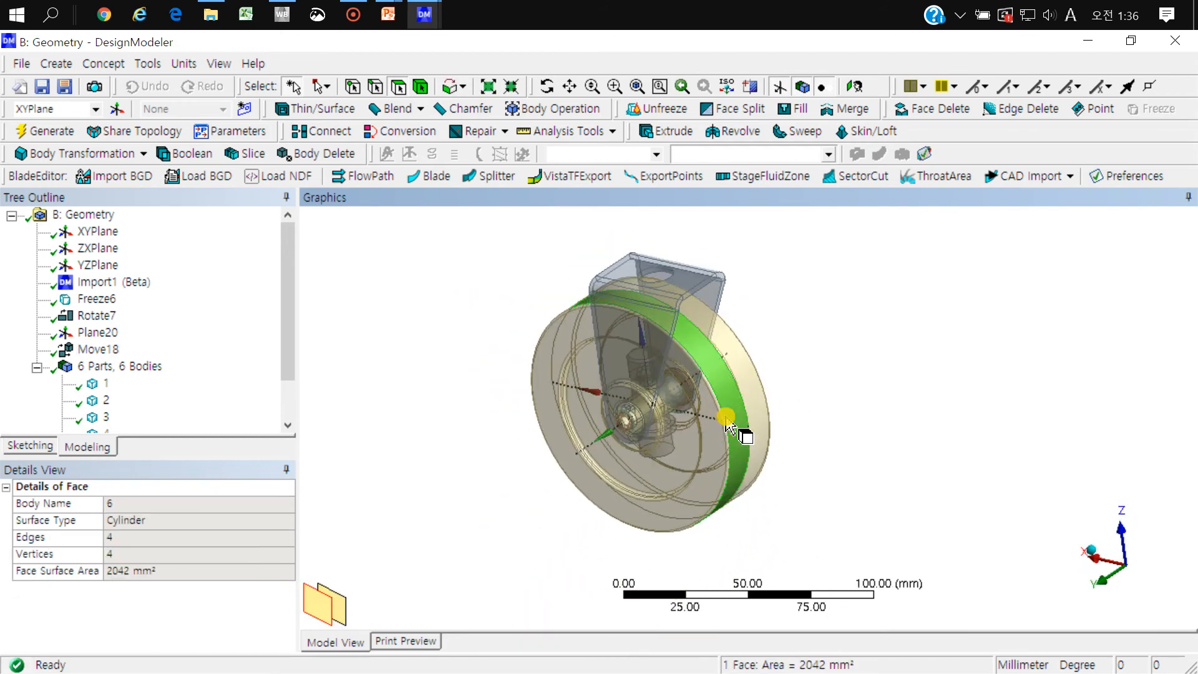
key(F9)
right_drag(756, 345, 604, 460)
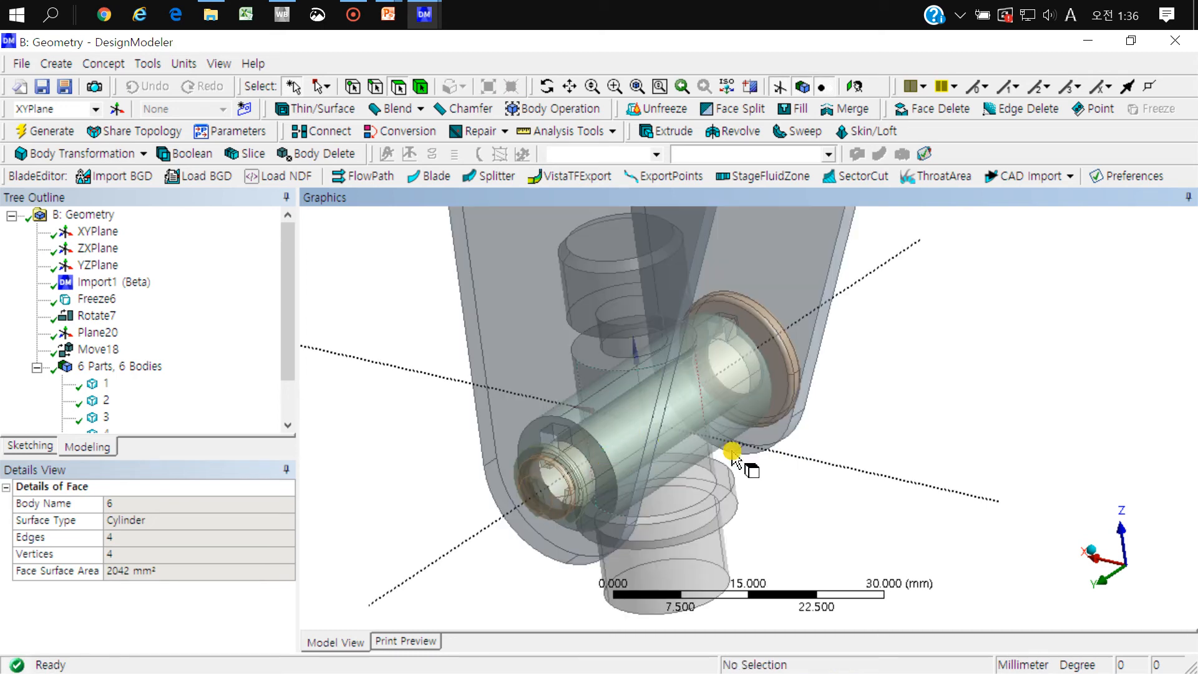
Step: Hide the sleeve, the axle and the small end part, leaving only the bracket and the stepped pin displayed
middle_drag(800, 444, 890, 412)
click(802, 363)
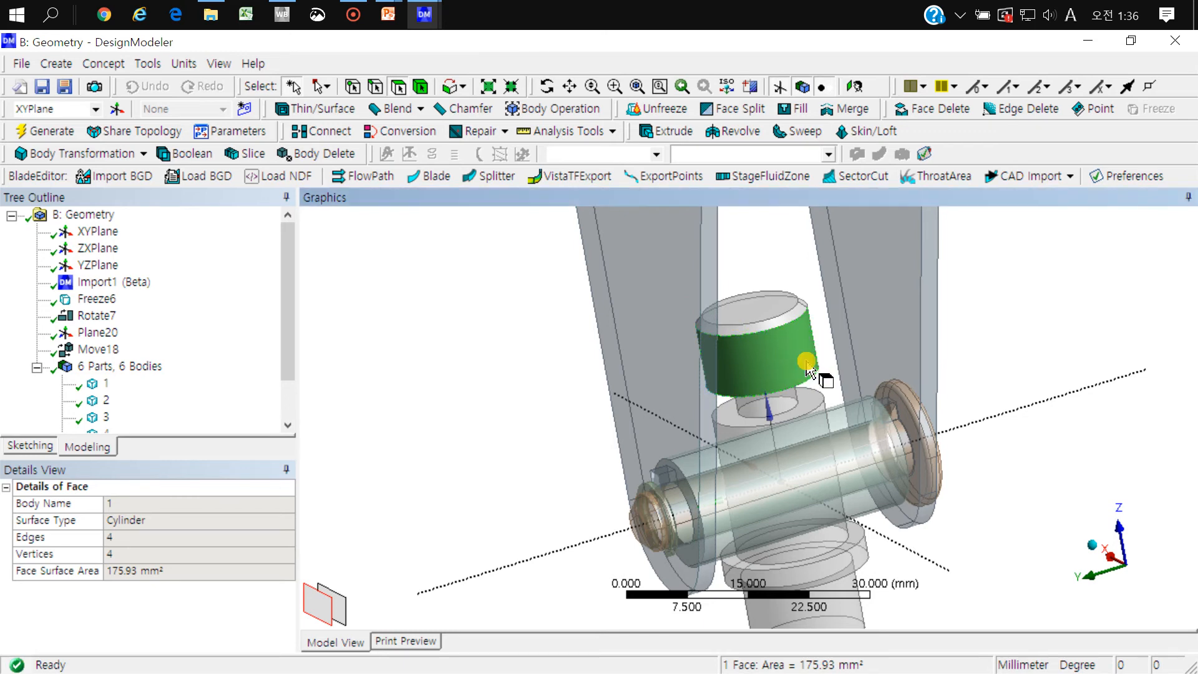
click(864, 415)
key(F9)
click(875, 456)
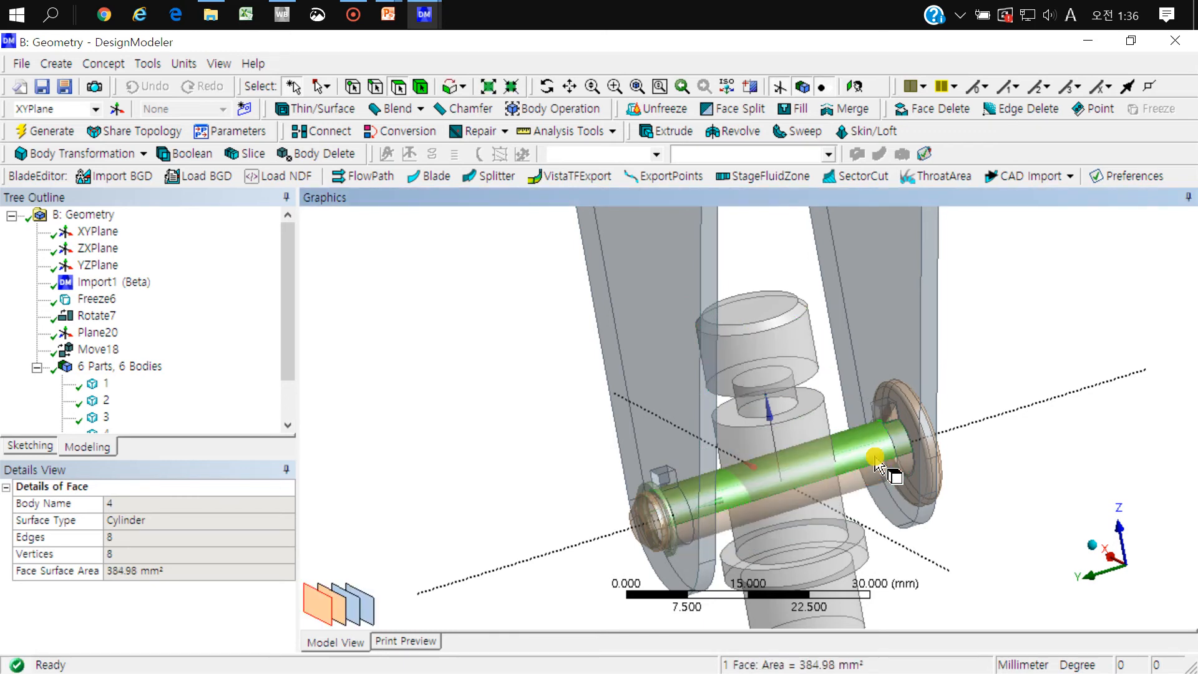
key(F9)
click(655, 493)
key(F9)
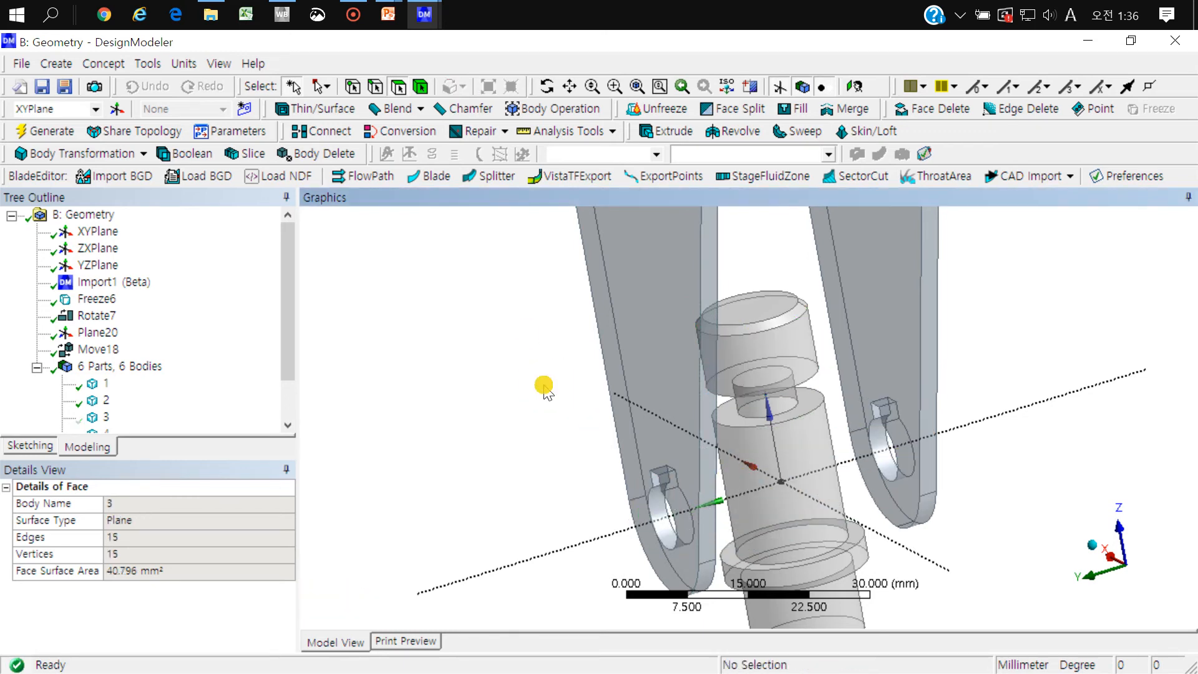
Step: Select the whole stepped pin and the whole bracket in turn to identify them, and return to face selection
click(424, 93)
click(805, 405)
scroll(804, 407, down, 5)
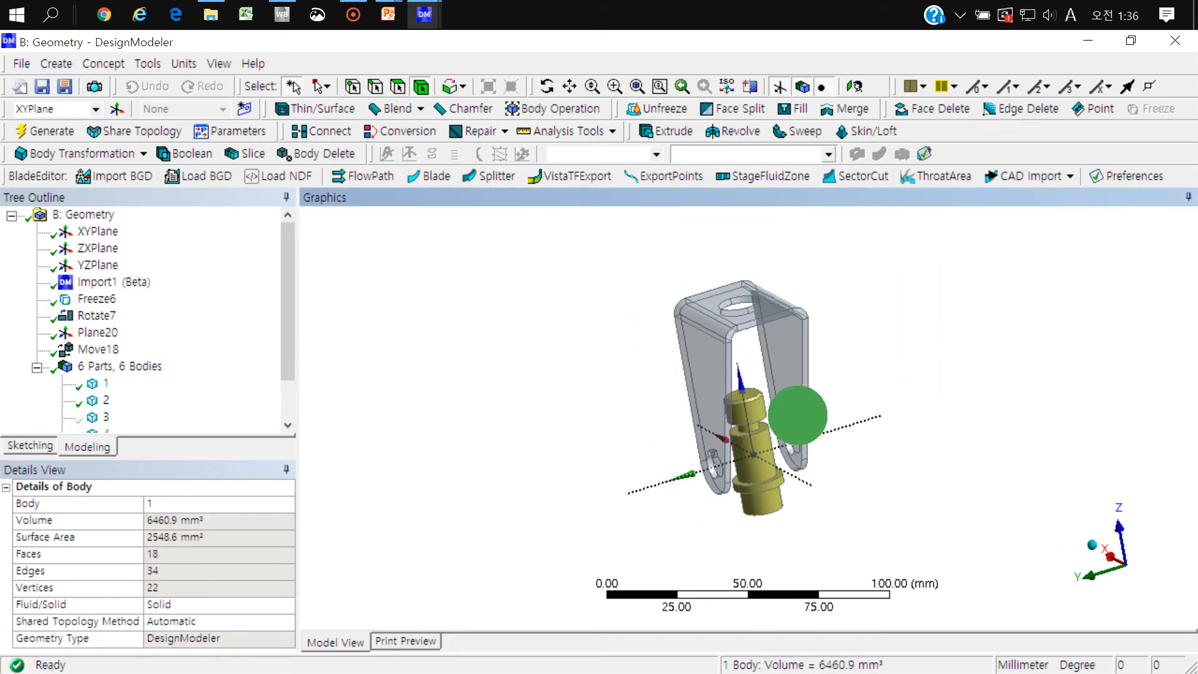
middle_drag(797, 416, 784, 408)
click(805, 321)
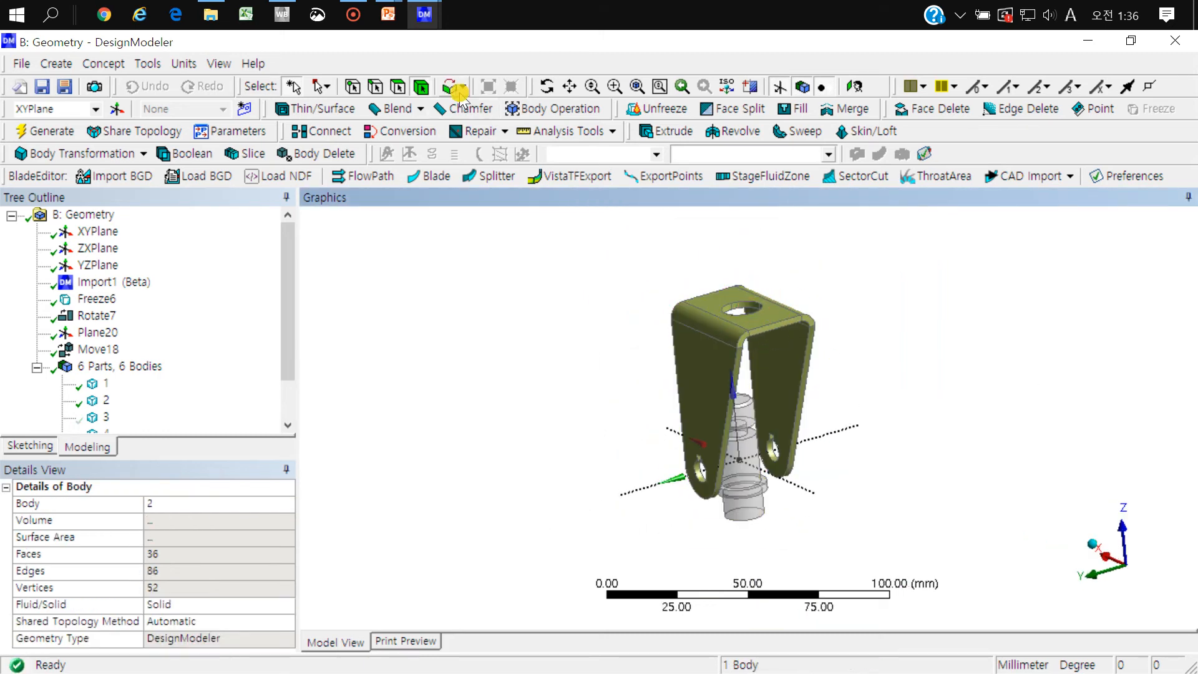
click(396, 88)
click(547, 316)
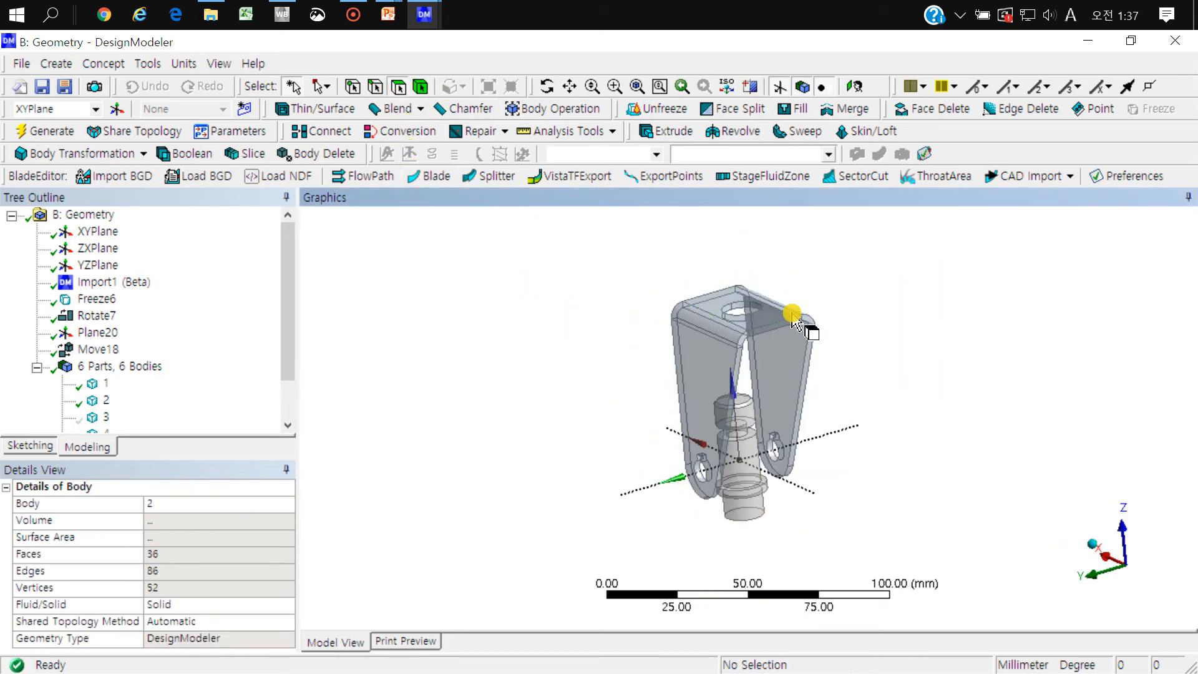
Step: Examine the flat face of the stepped pin's collar and the bracket from several angles to judge how they fit together
click(795, 337)
middle_drag(792, 433, 724, 547)
right_drag(705, 528, 705, 528)
click(790, 476)
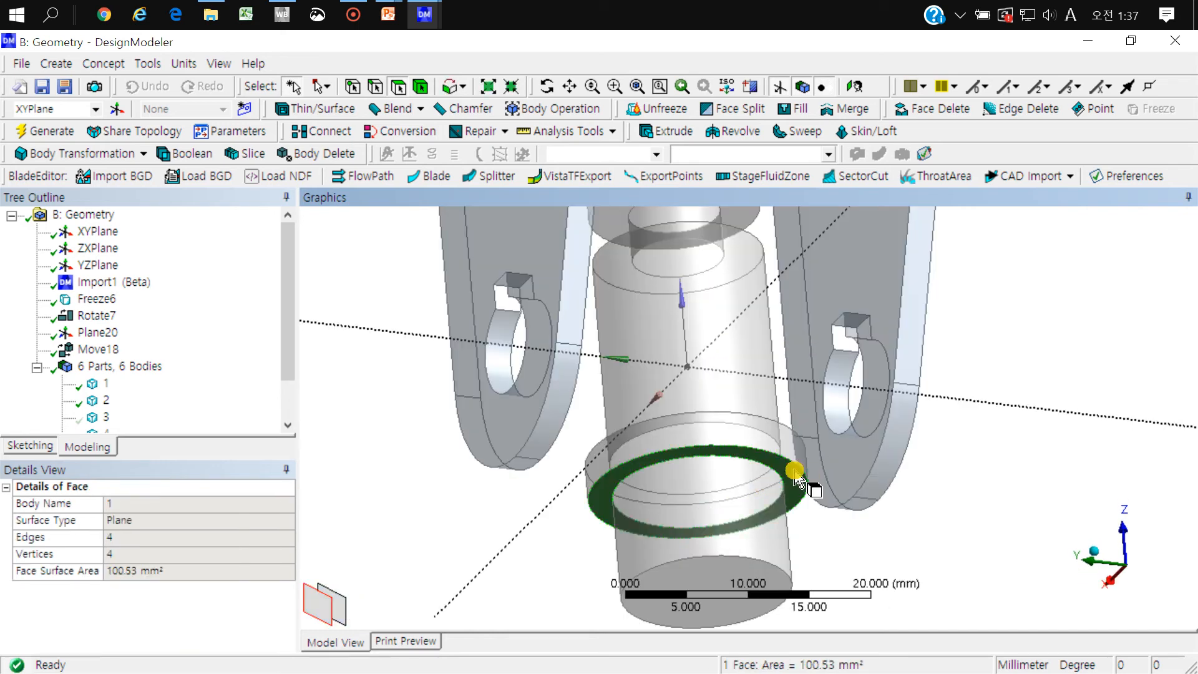
scroll(794, 473, down, 13)
middle_drag(776, 393, 756, 455)
scroll(757, 455, up, 1)
click(756, 455)
ctrl+middle_drag(896, 387, 816, 476)
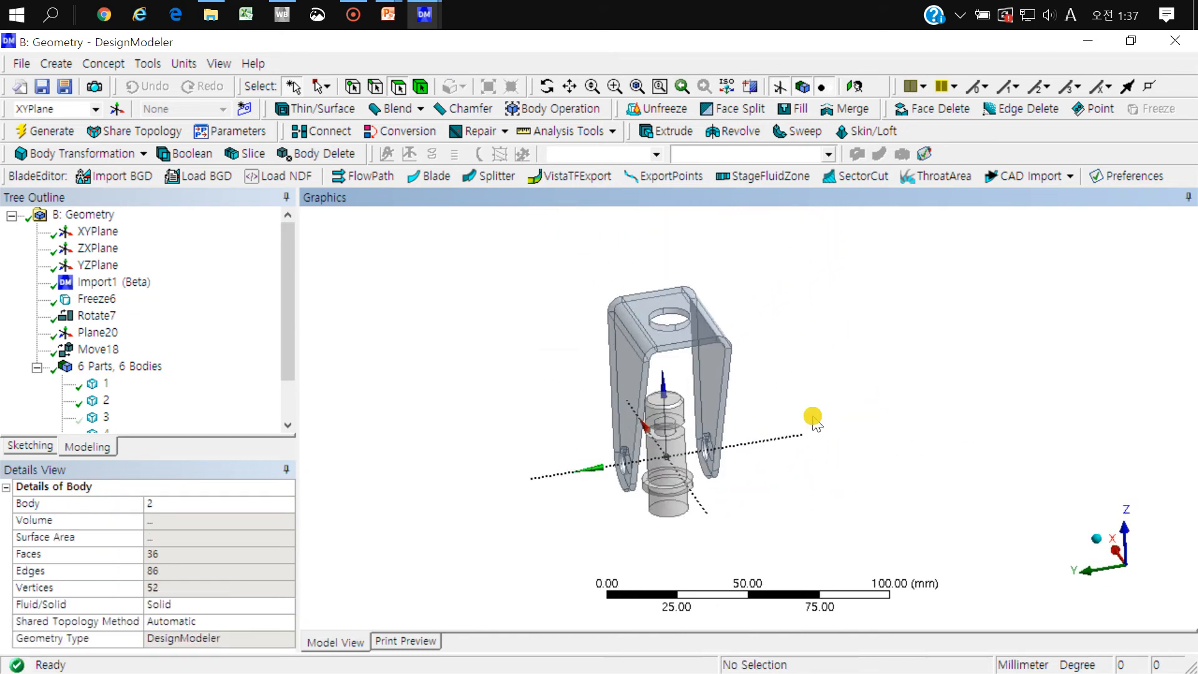
middle_drag(774, 356, 787, 363)
click(793, 339)
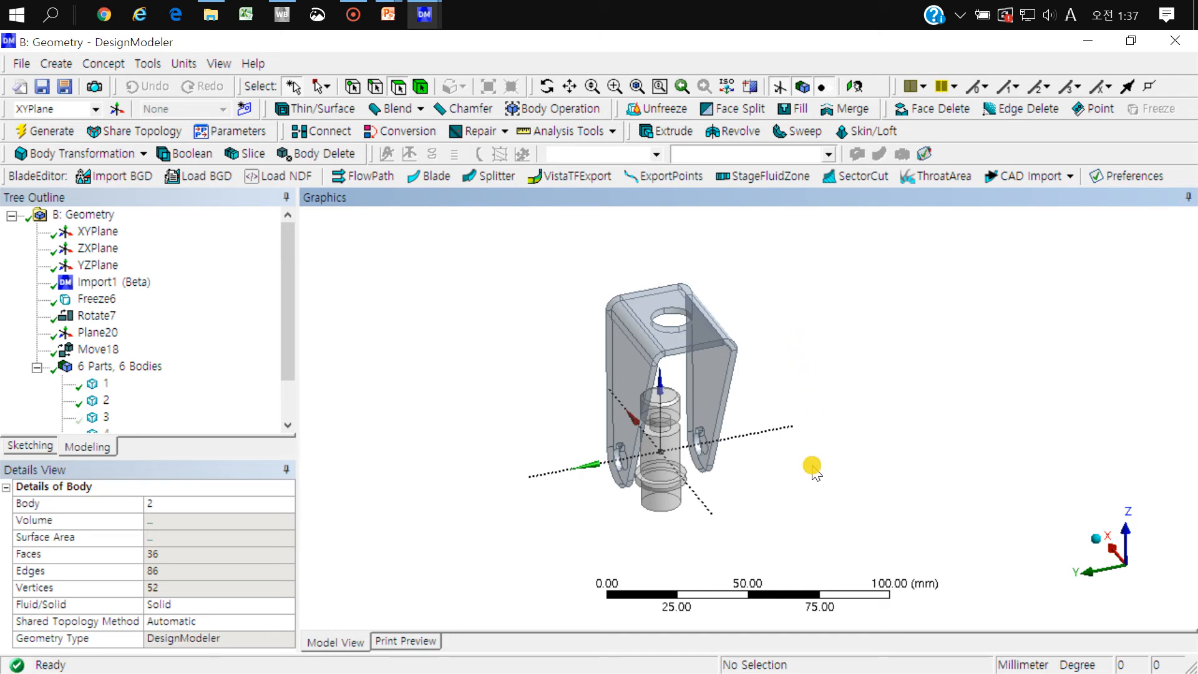
Step: Create a plane at the centroid of the two lower rim edges of the stepped pin's collar
middle_drag(811, 468, 736, 340)
right_drag(730, 350, 630, 445)
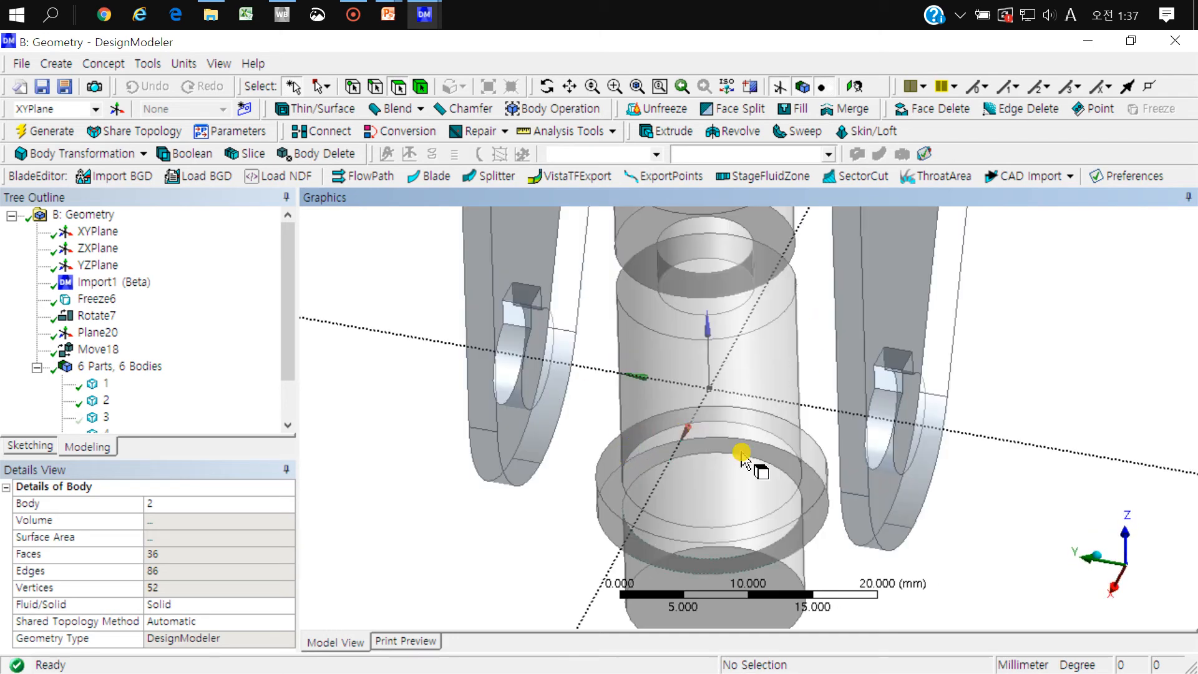
click(397, 87)
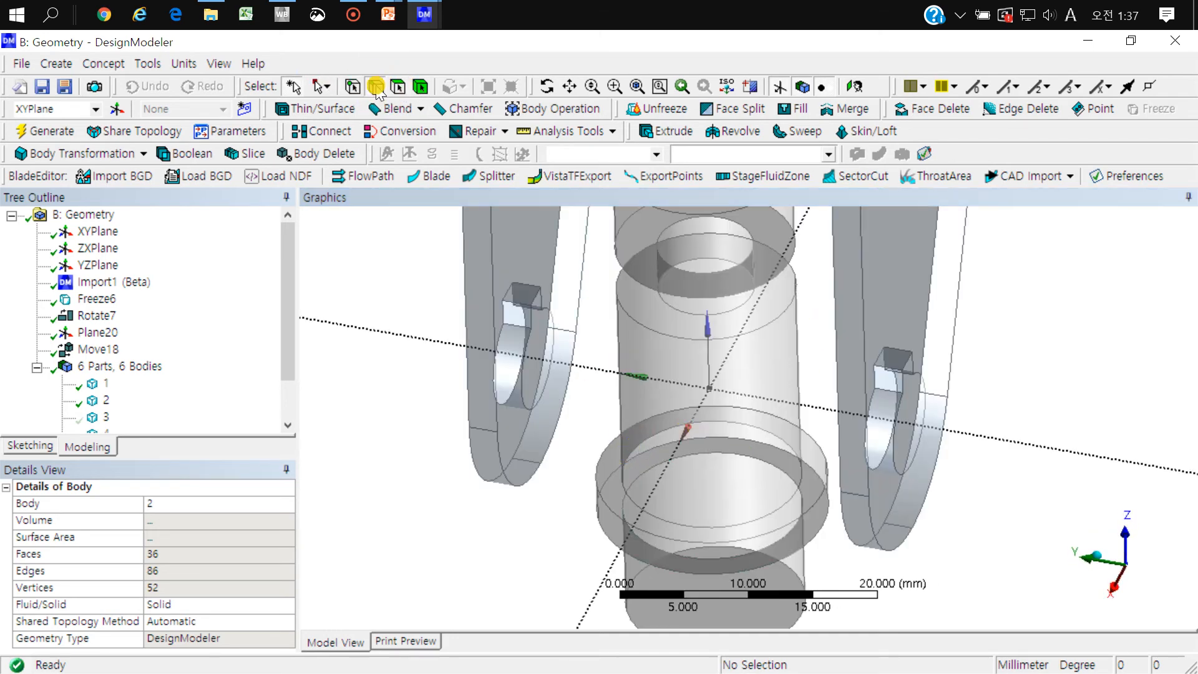
click(762, 442)
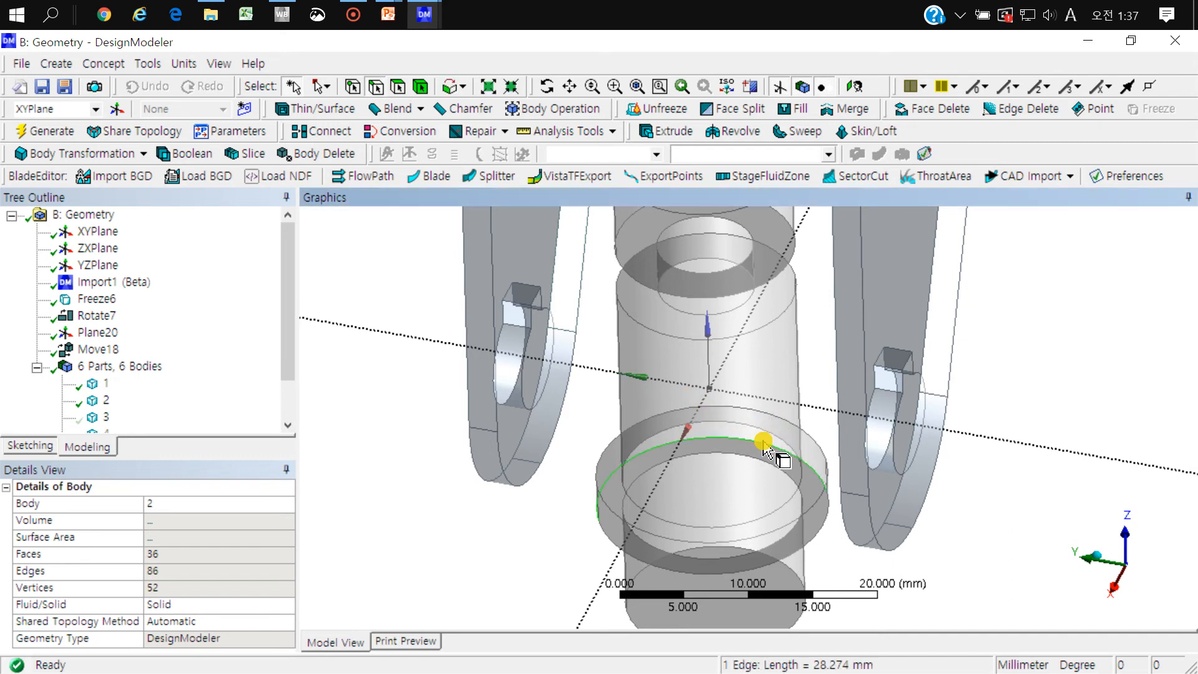
ctrl+click(824, 523)
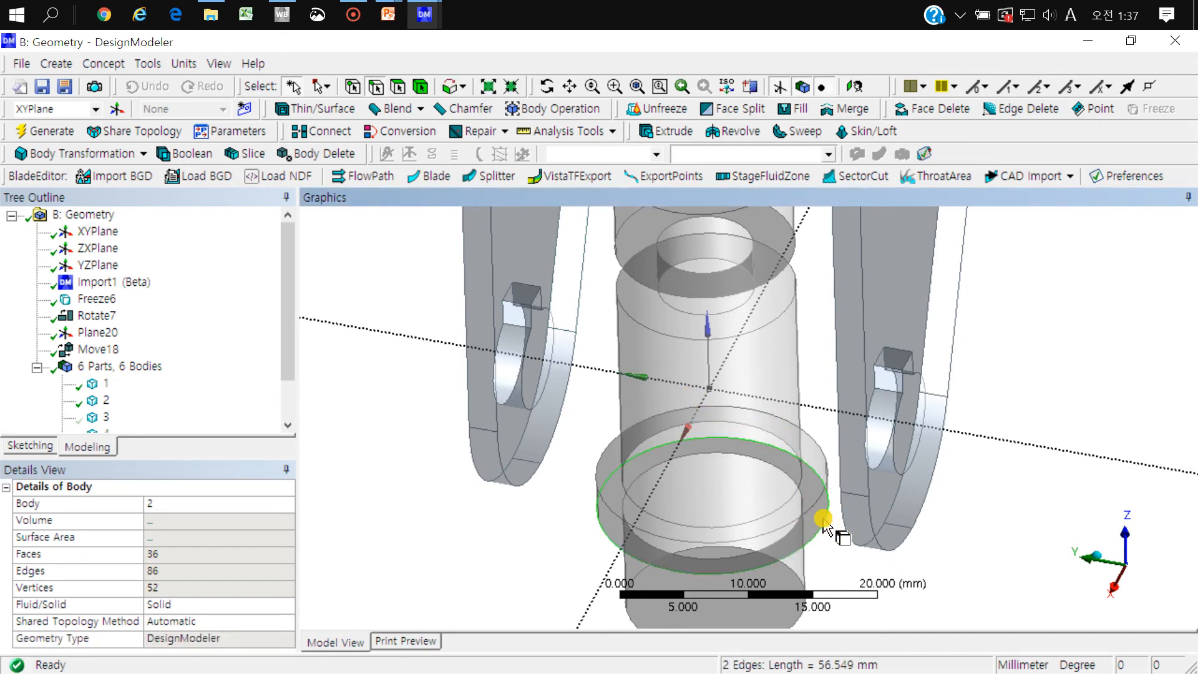
click(117, 109)
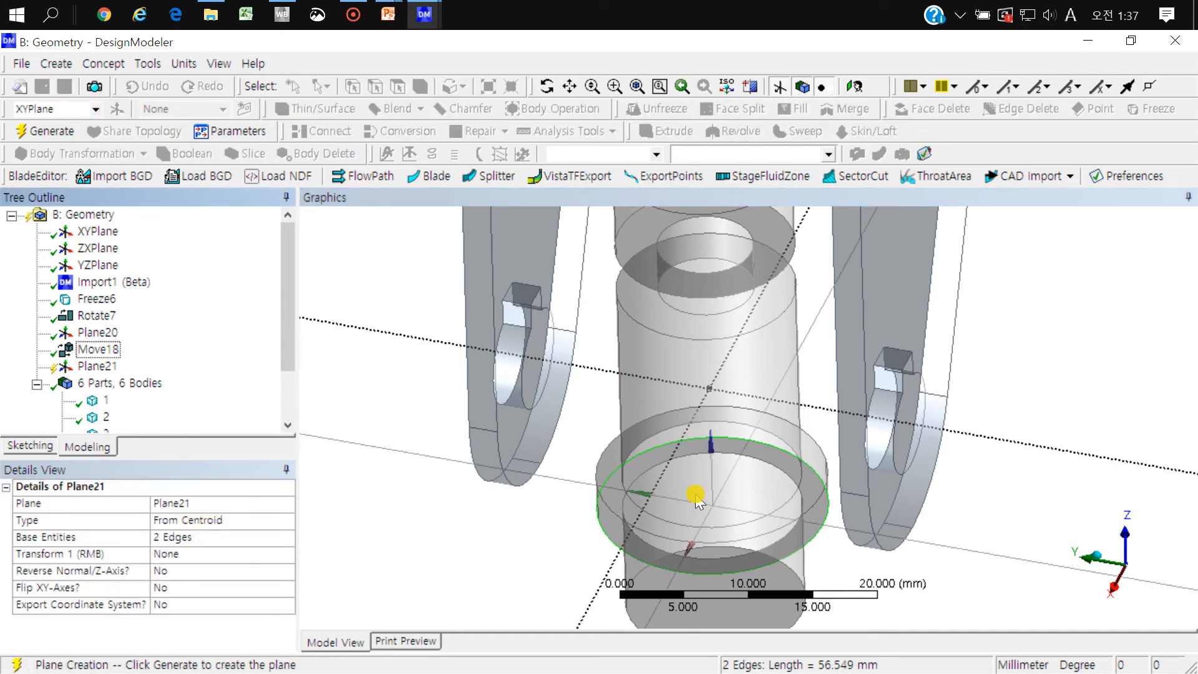
click(57, 132)
Step: Start a new plane from the upper rim edges of the round hole in the bracket's top plate
middle_drag(752, 437, 717, 494)
mouse_move(754, 410)
middle_down()
mouse_move(704, 415)
mouse_move(758, 426)
middle_up()
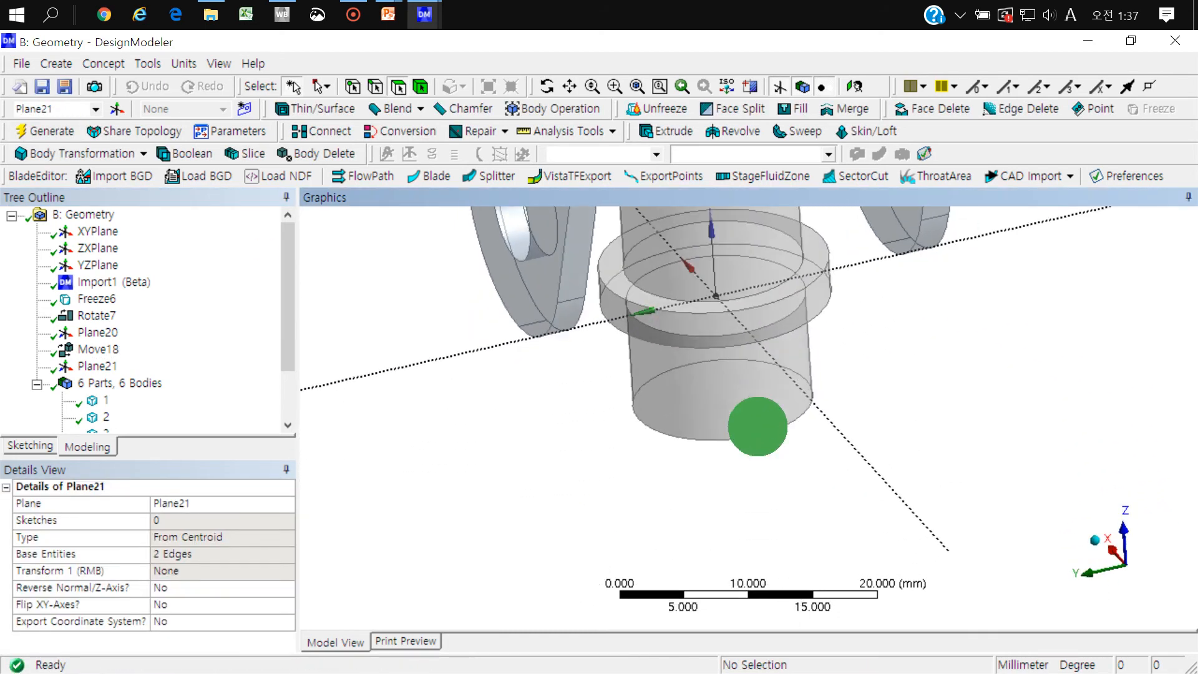
ctrl+middle_drag(722, 304, 701, 477)
scroll(705, 460, down, 4)
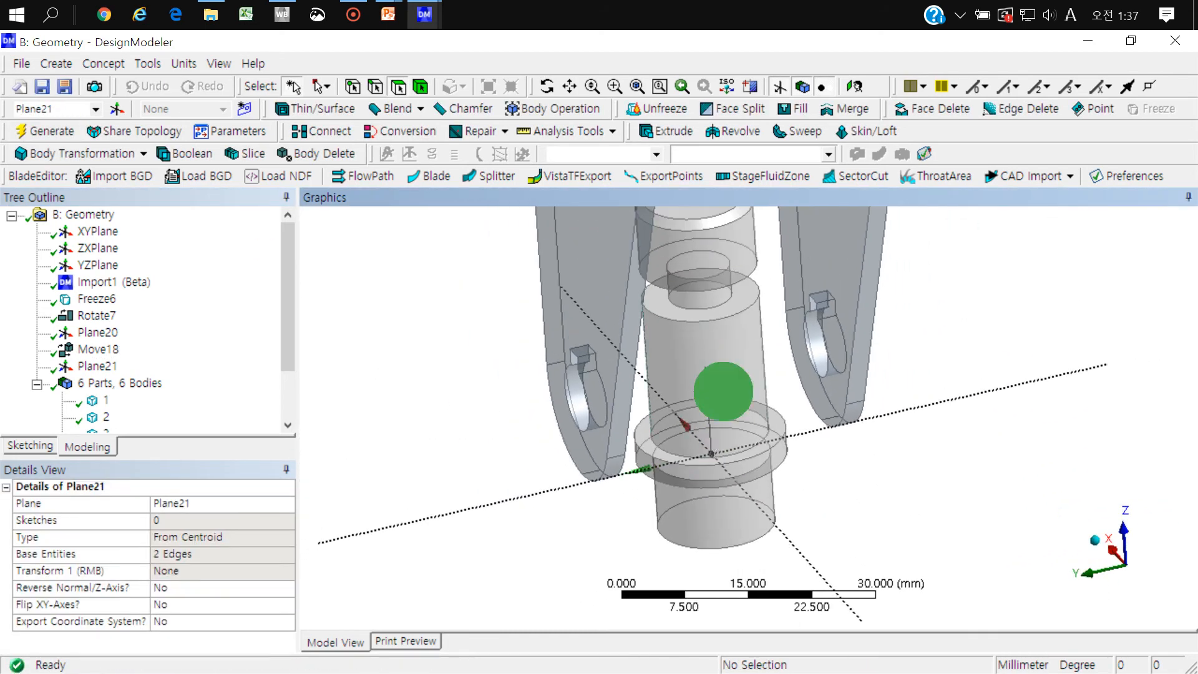
ctrl+middle_drag(723, 391, 709, 477)
scroll(702, 319, down, 3)
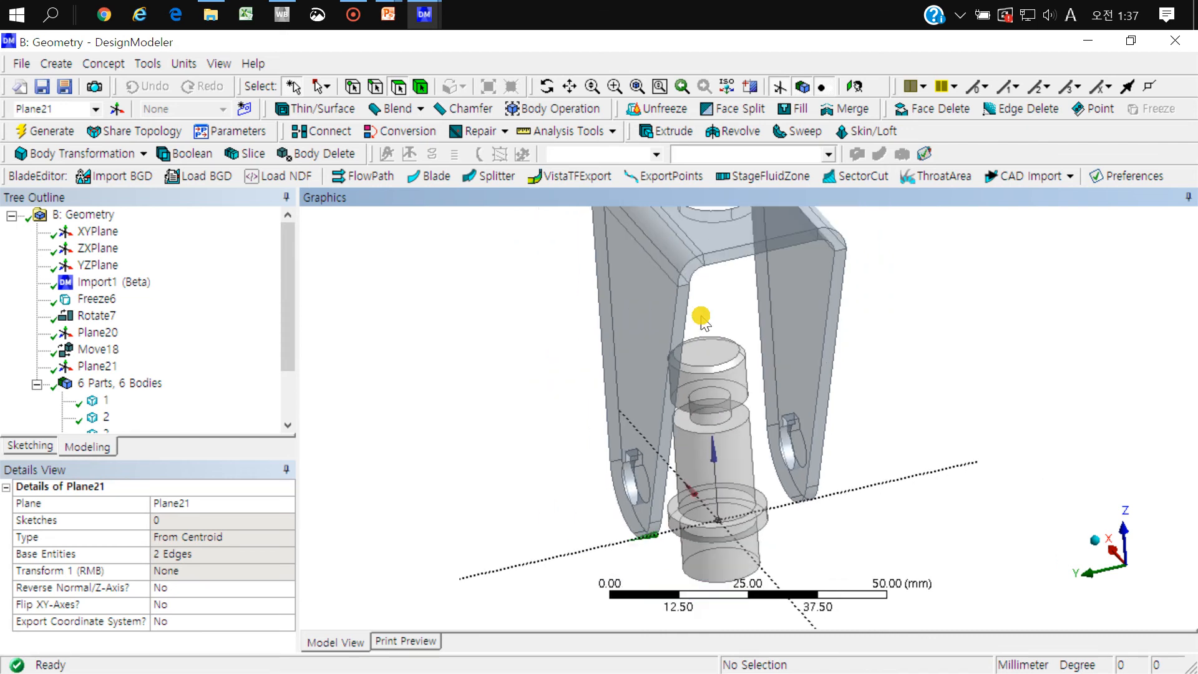
ctrl+middle_drag(702, 320, 684, 481)
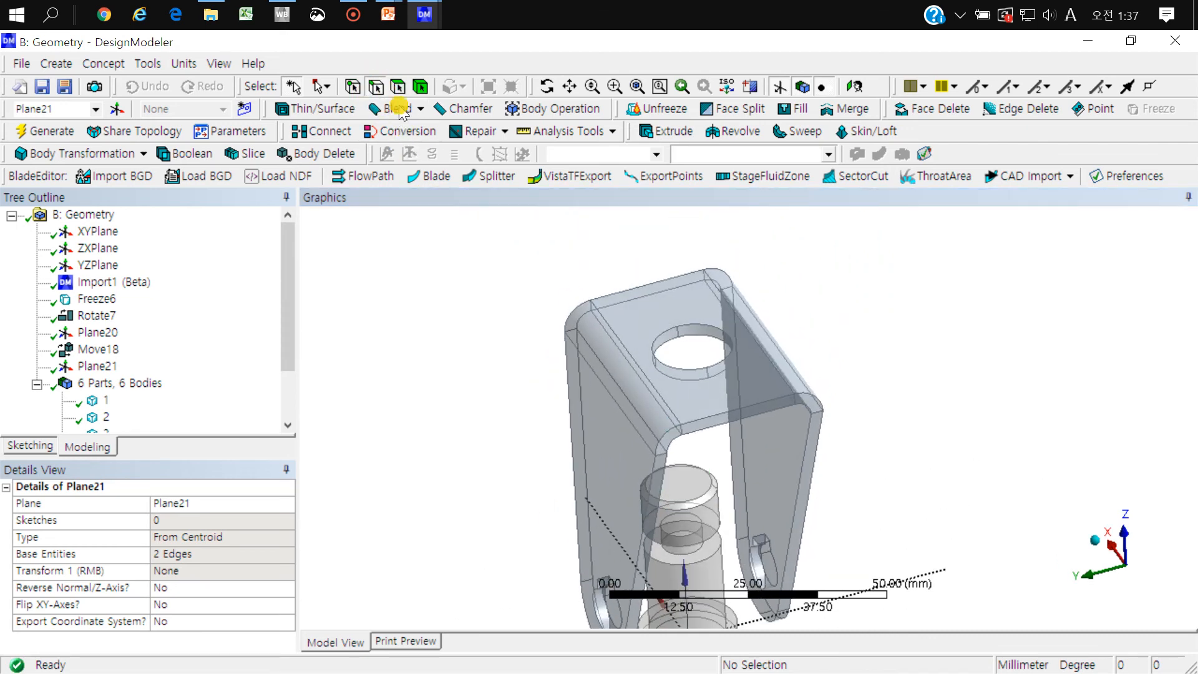
scroll(664, 393, up, 8)
click(649, 362)
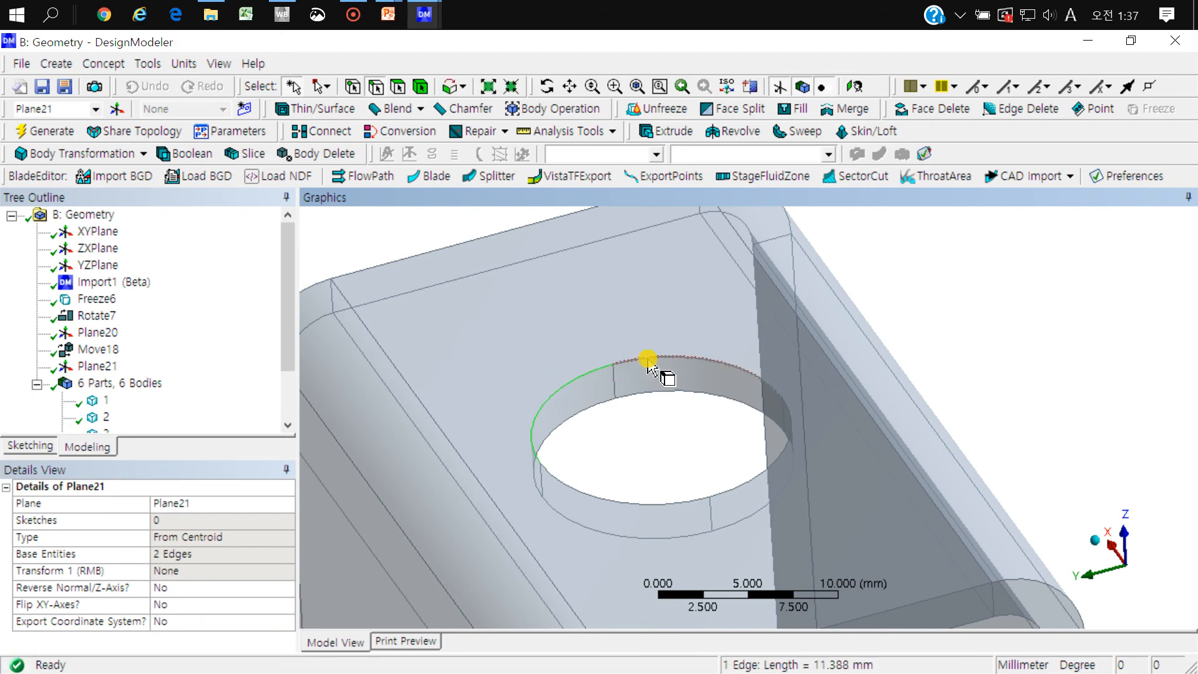
ctrl+click(649, 362)
ctrl+click(754, 487)
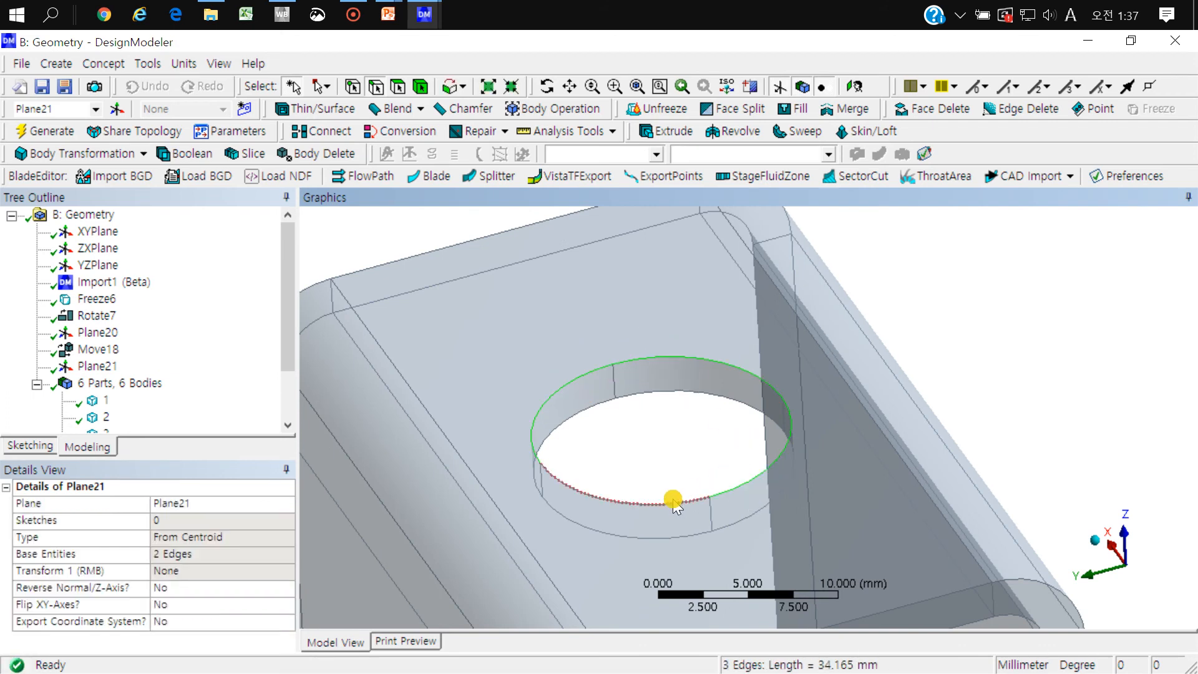
ctrl+click(672, 501)
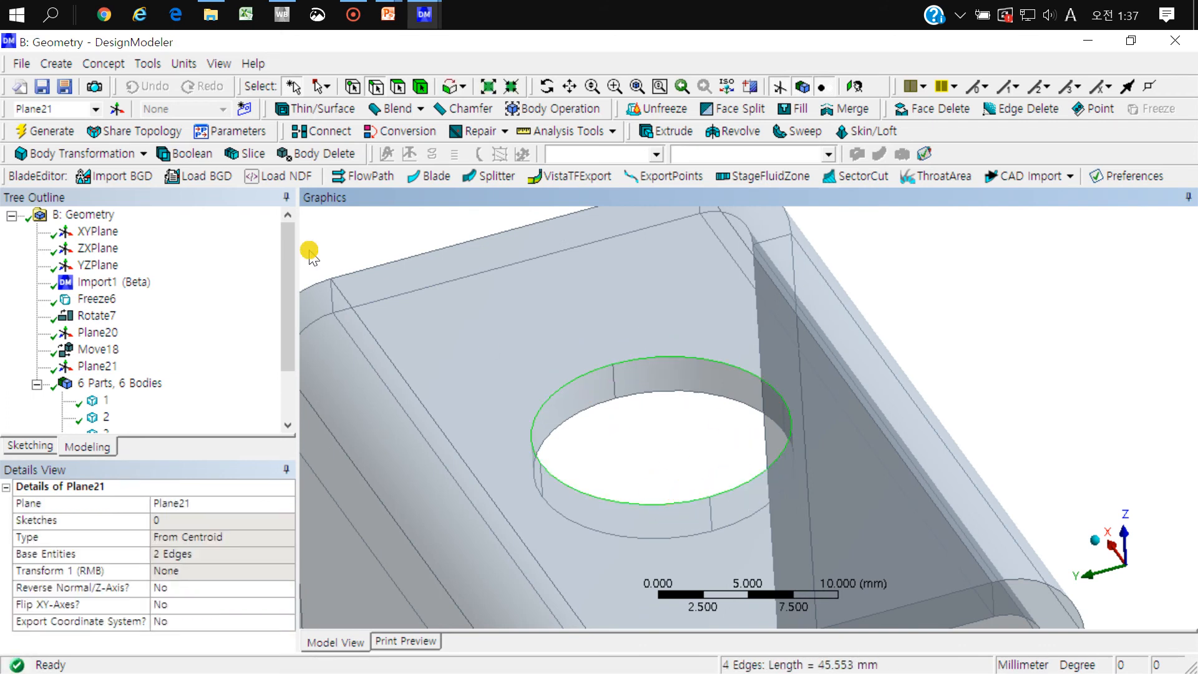
click(116, 110)
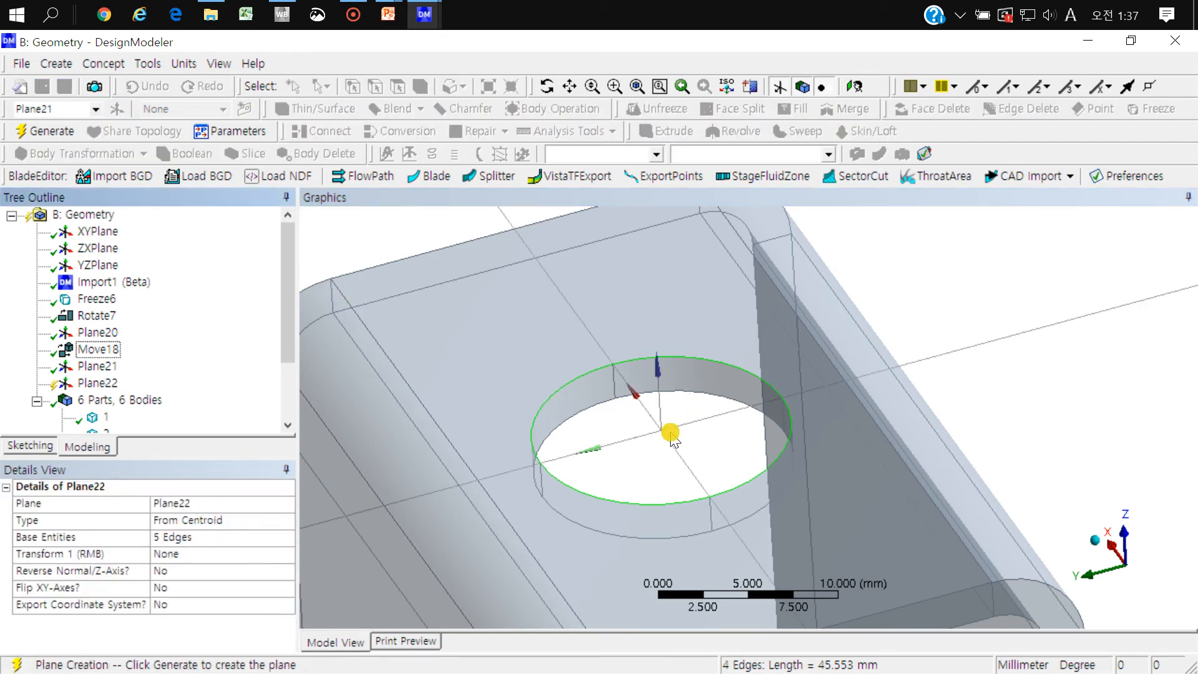
Step: Redefine the new plane's base entities as only the four upper rim edges of the bracket's hole and generate it
scroll(661, 437, down, 5)
middle_drag(637, 364, 651, 358)
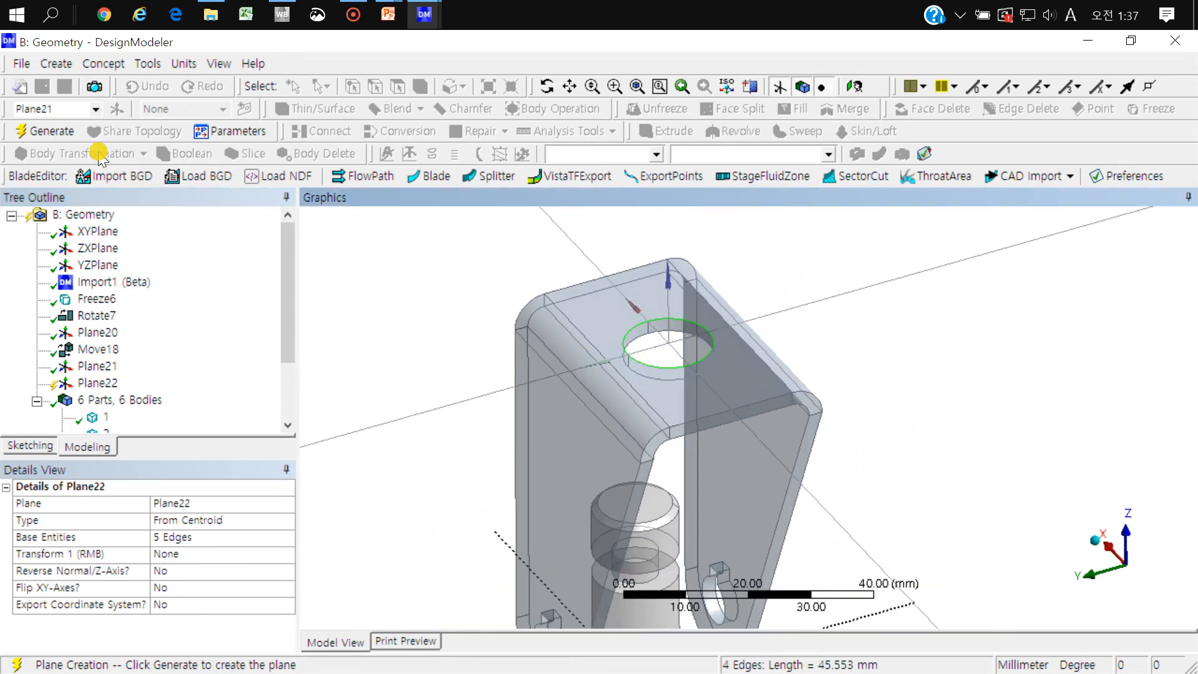
click(187, 536)
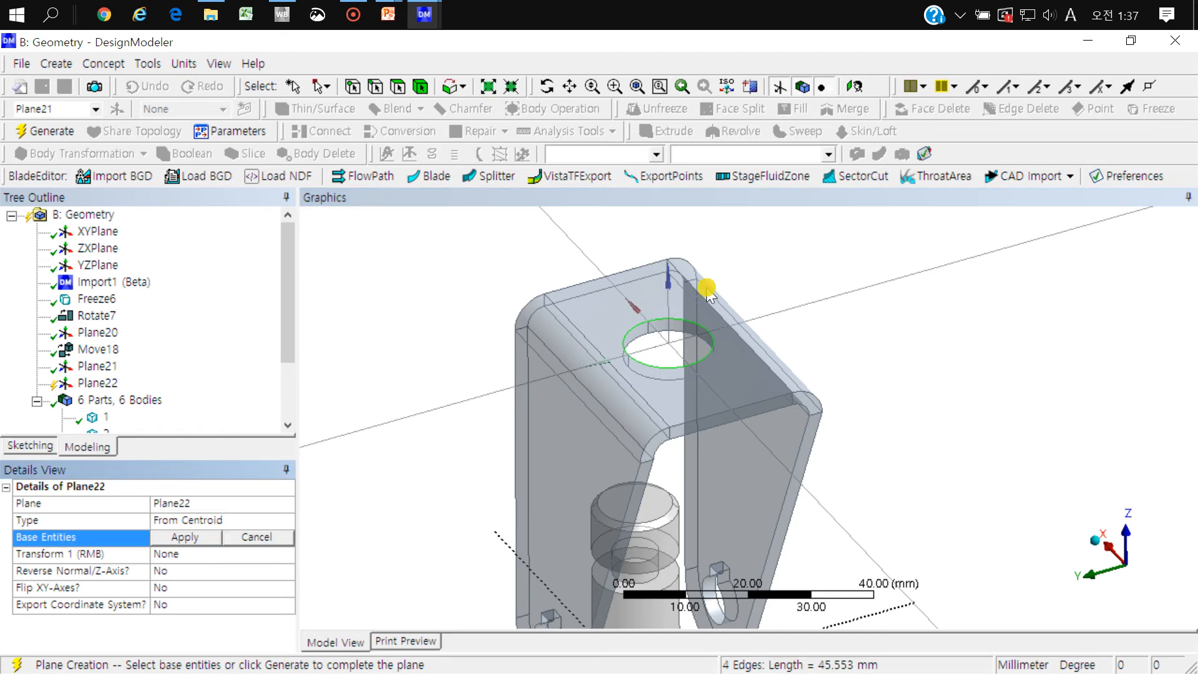
scroll(655, 349, up, 5)
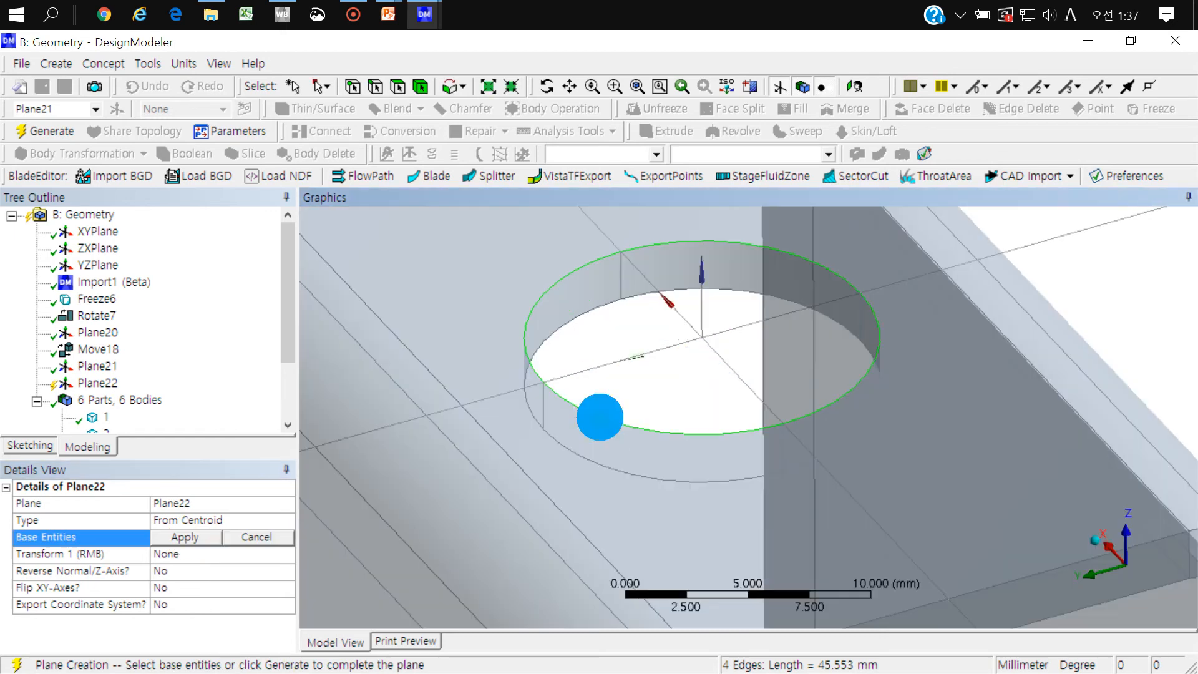
click(565, 282)
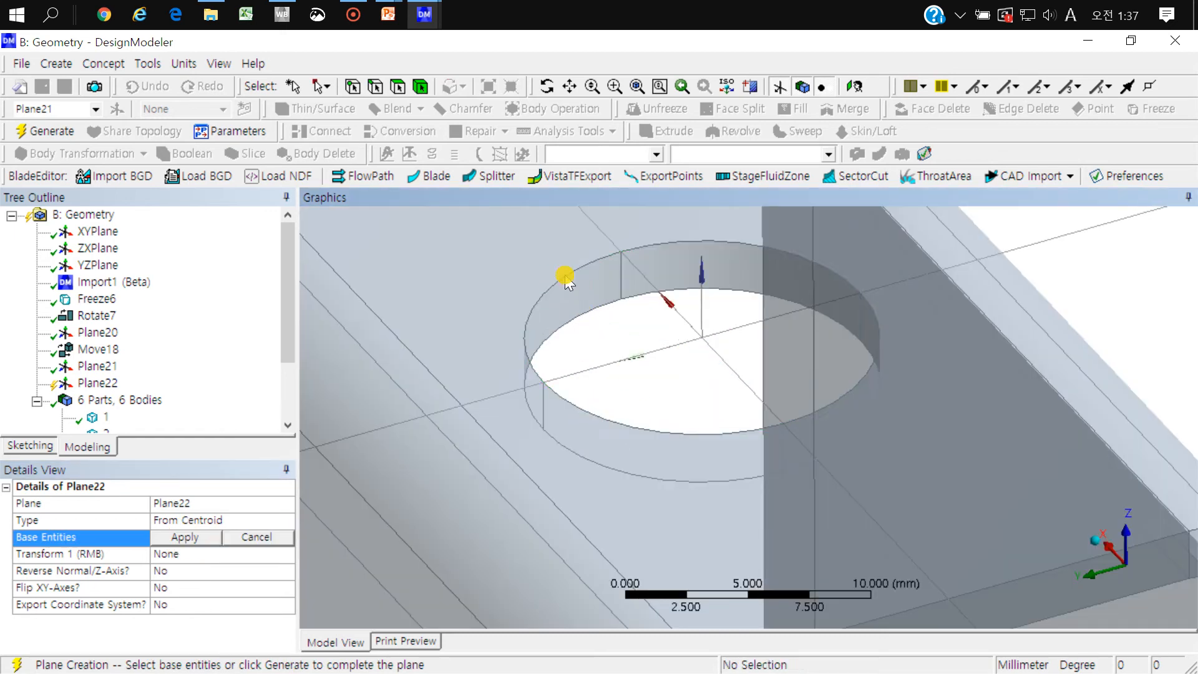
click(593, 262)
ctrl+click(658, 243)
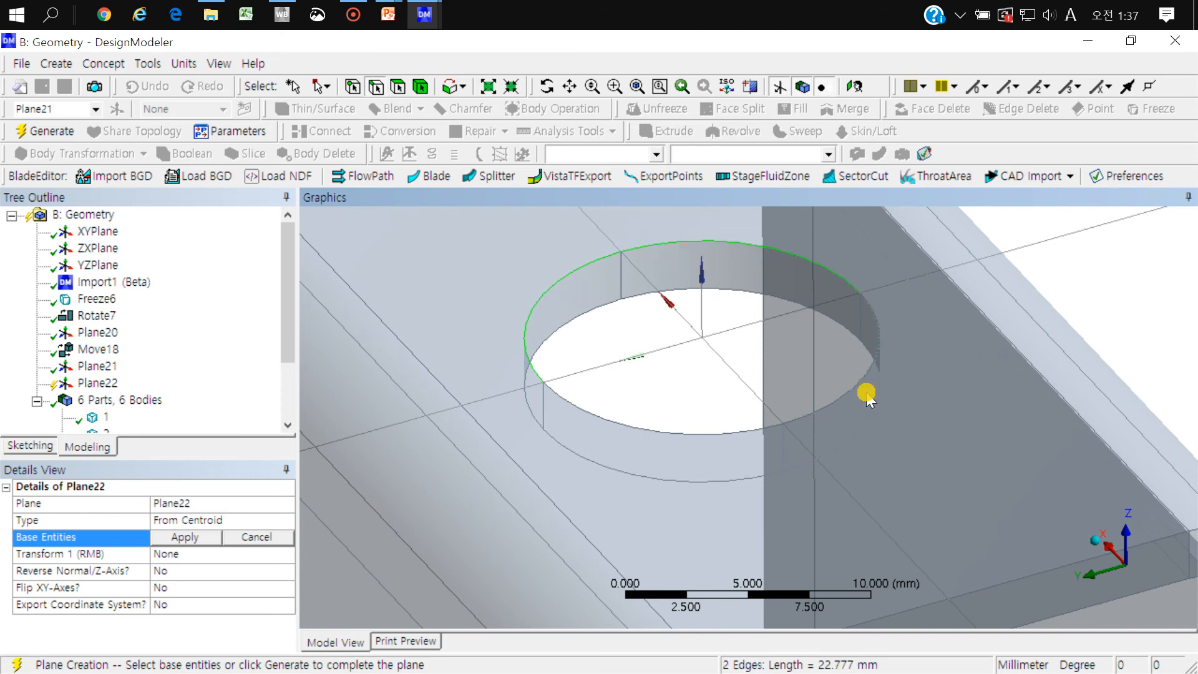
ctrl+click(879, 324)
ctrl+click(699, 433)
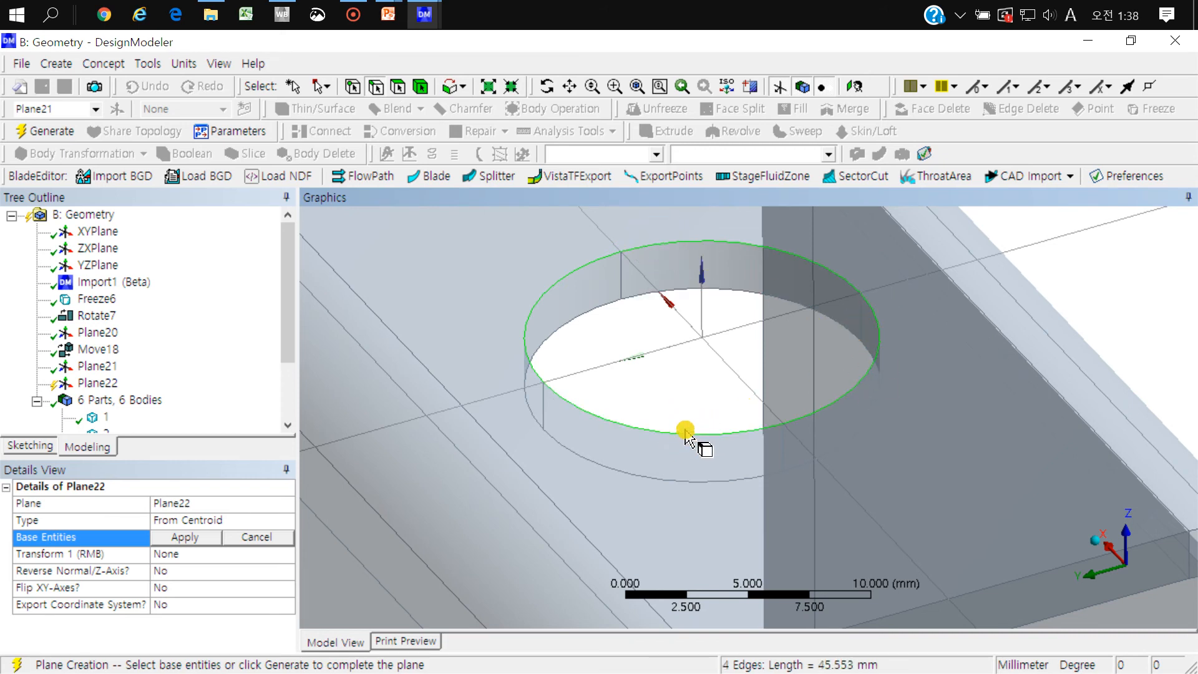
click(188, 538)
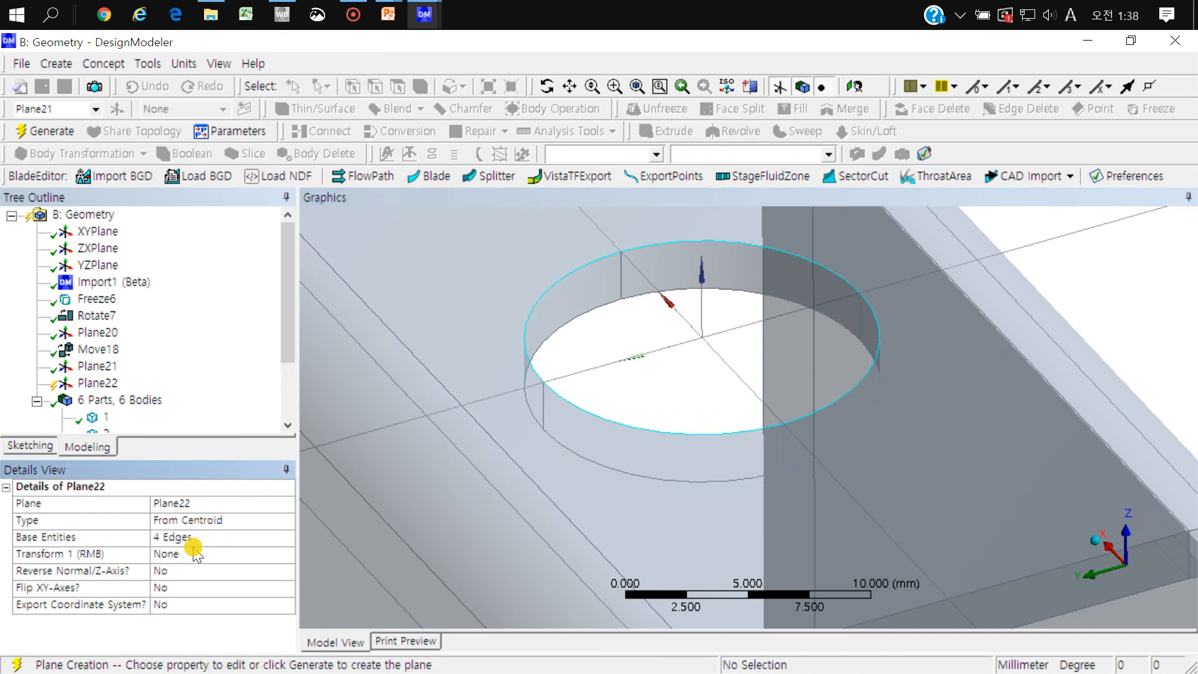
click(46, 130)
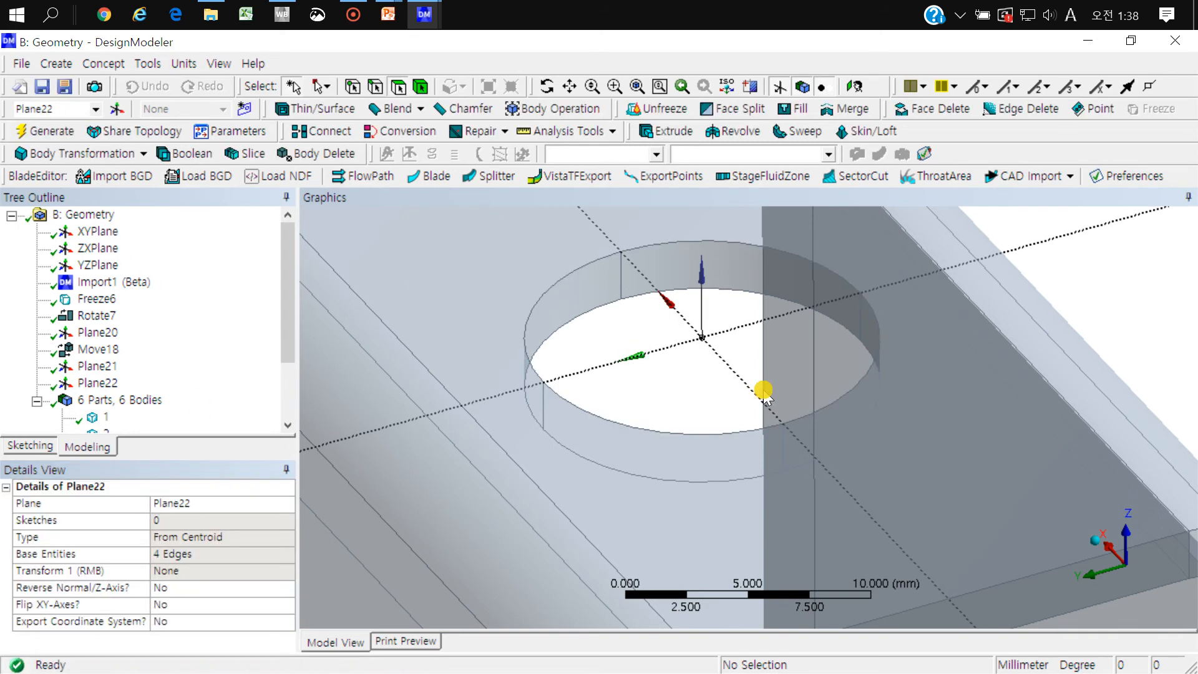
Step: Start a Move body transformation by plane and assign the stepped pin as the body to move
scroll(762, 387, down, 3)
ctrl+middle_drag(737, 436, 666, 355)
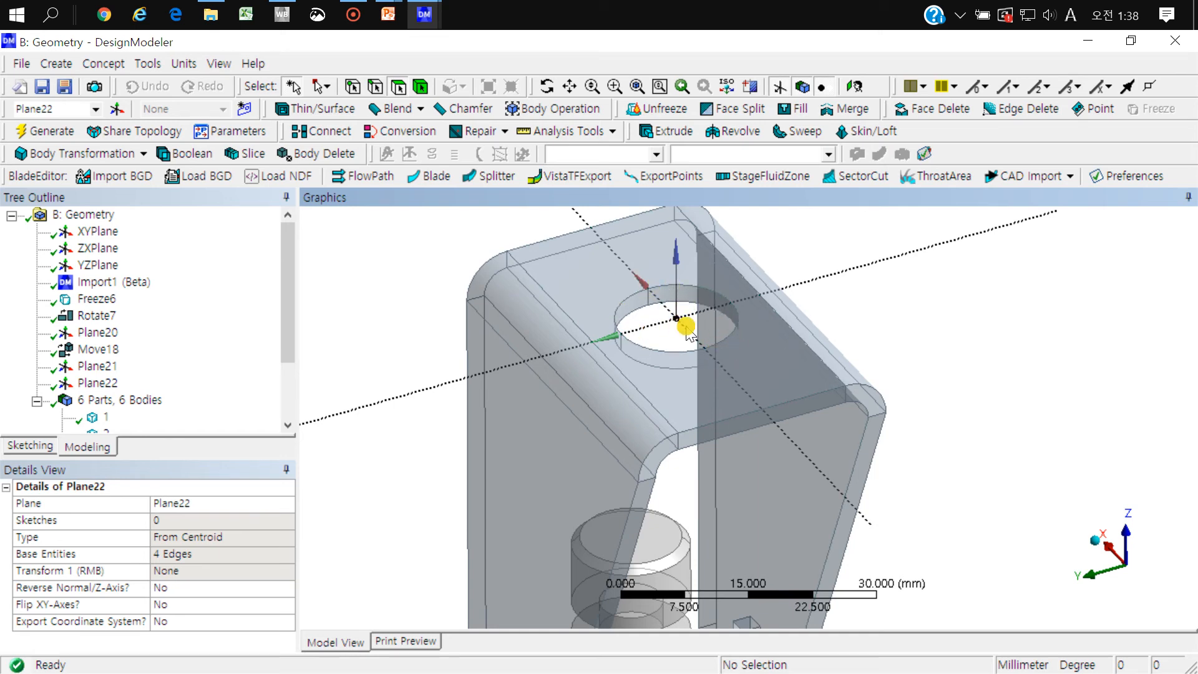
scroll(713, 374, down, 5)
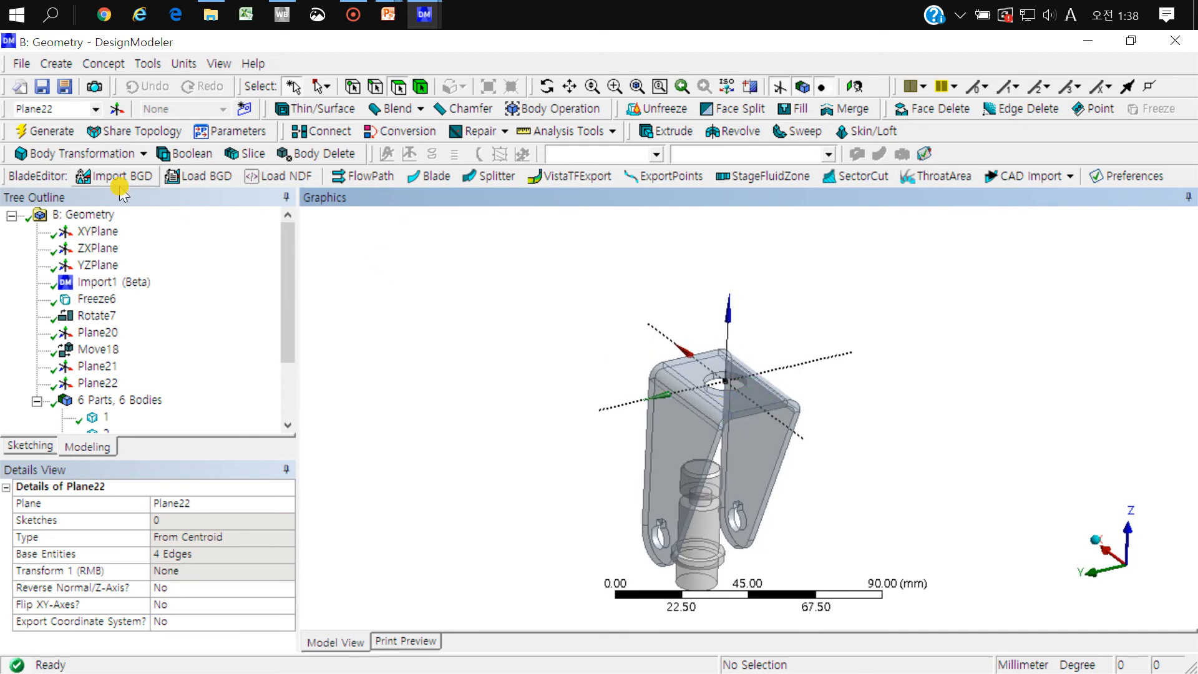
click(119, 154)
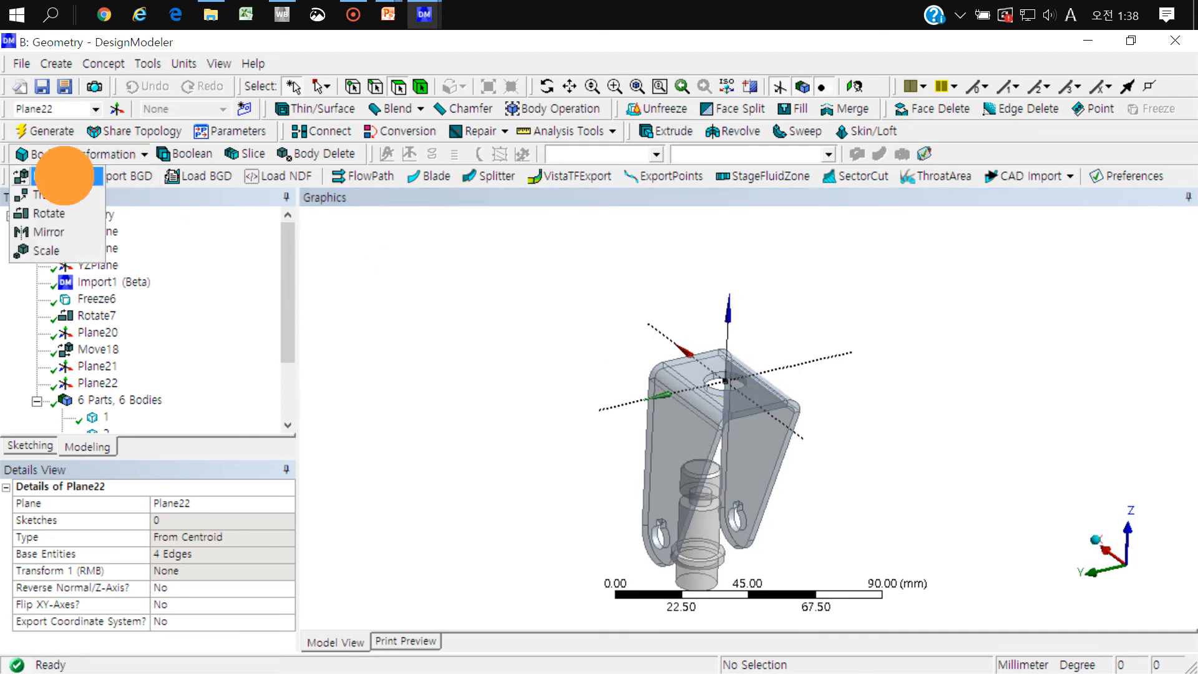
click(65, 176)
click(696, 551)
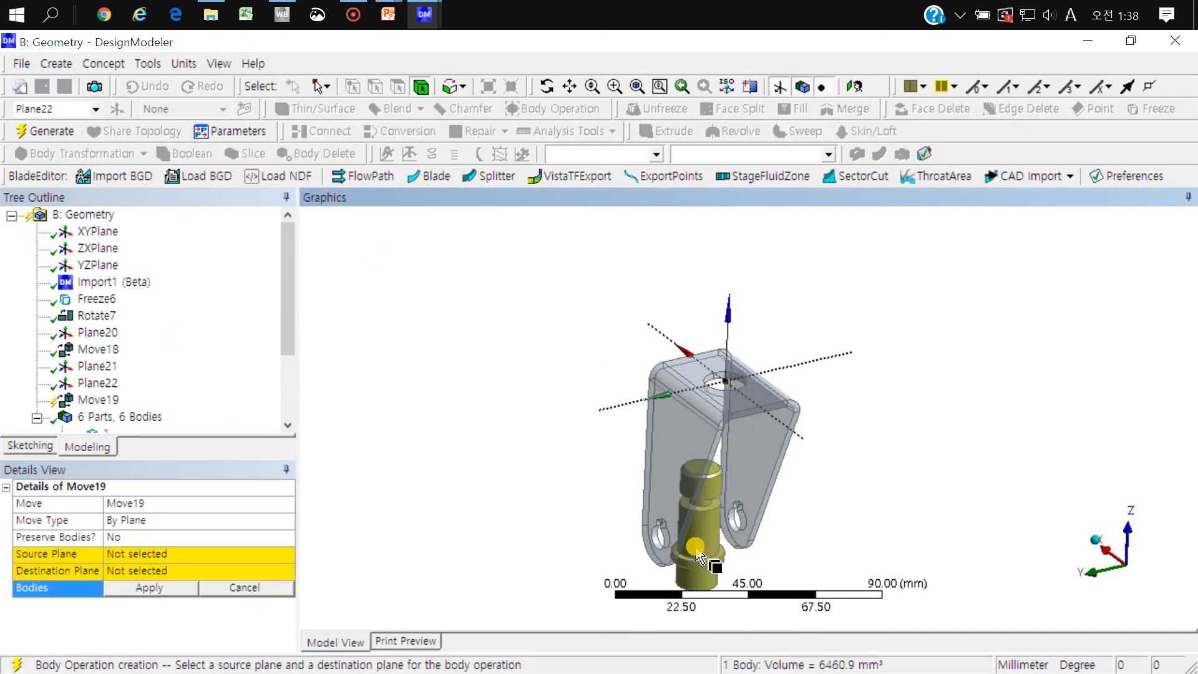
click(185, 591)
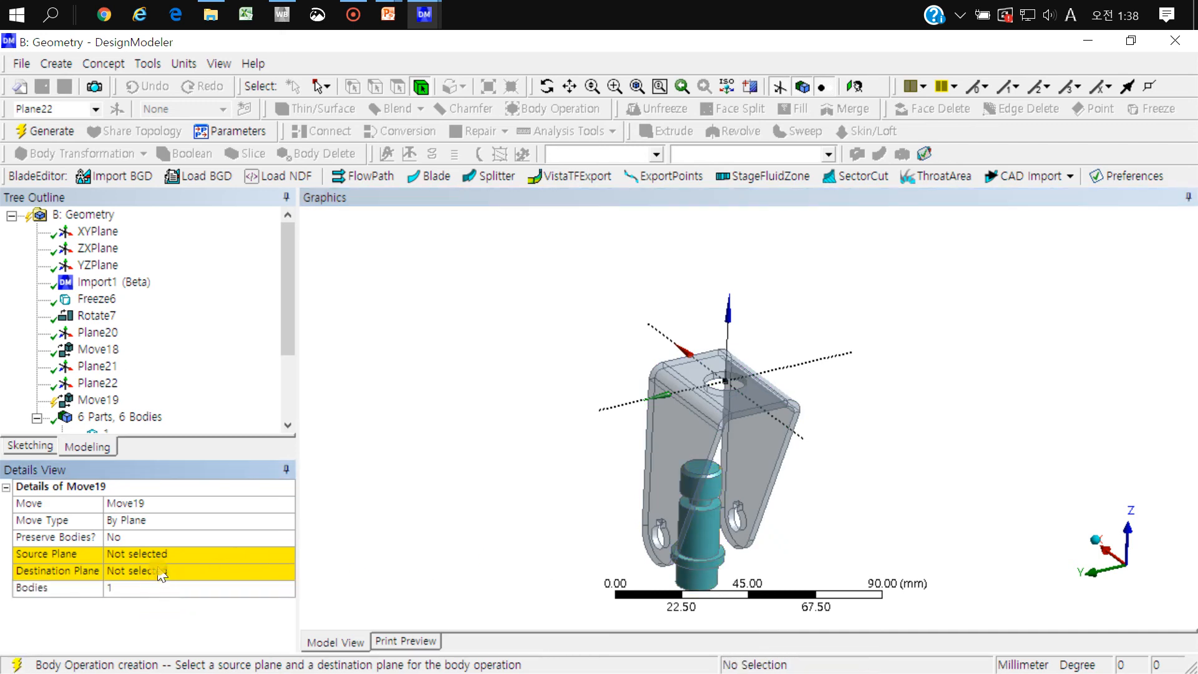
Step: Move the stepped pin into the bracket's hole with Plane21 as source plane and Plane22 as destination plane
click(147, 554)
click(746, 573)
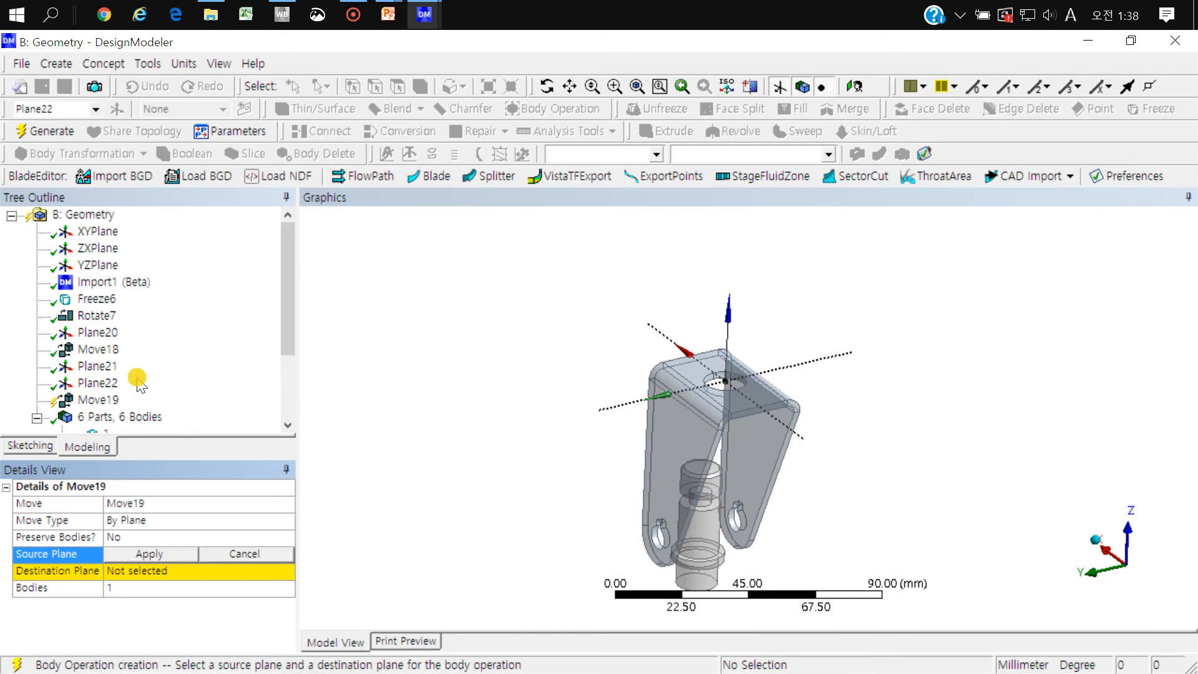
click(106, 366)
click(156, 572)
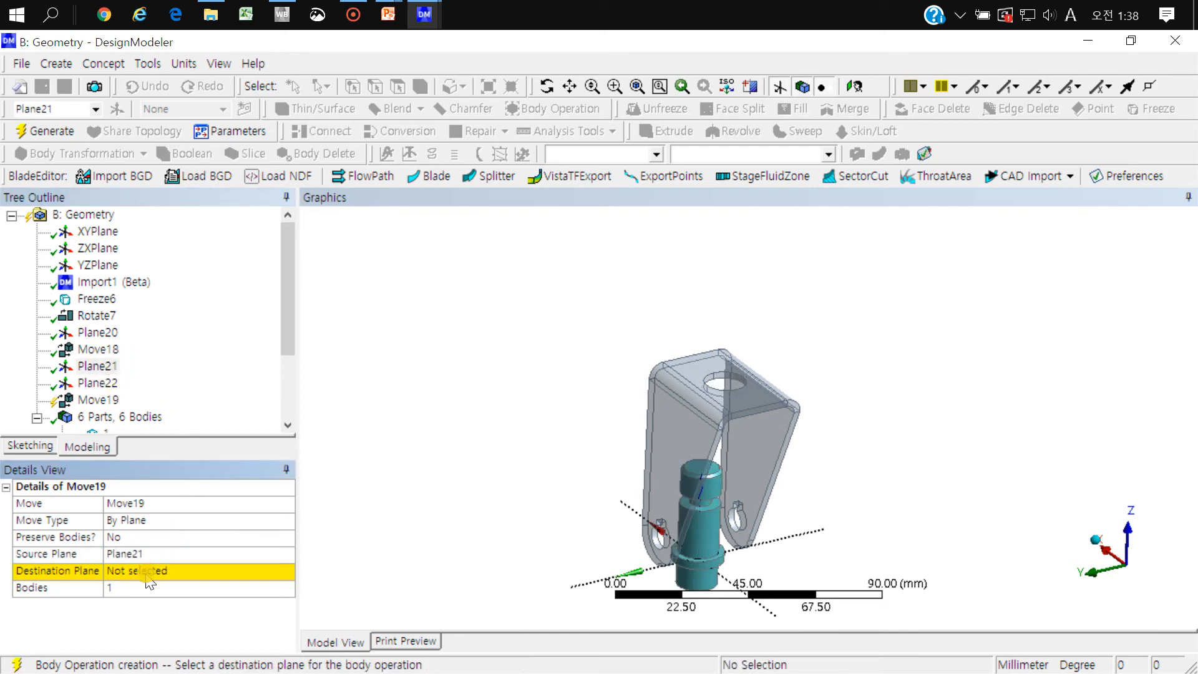
click(149, 571)
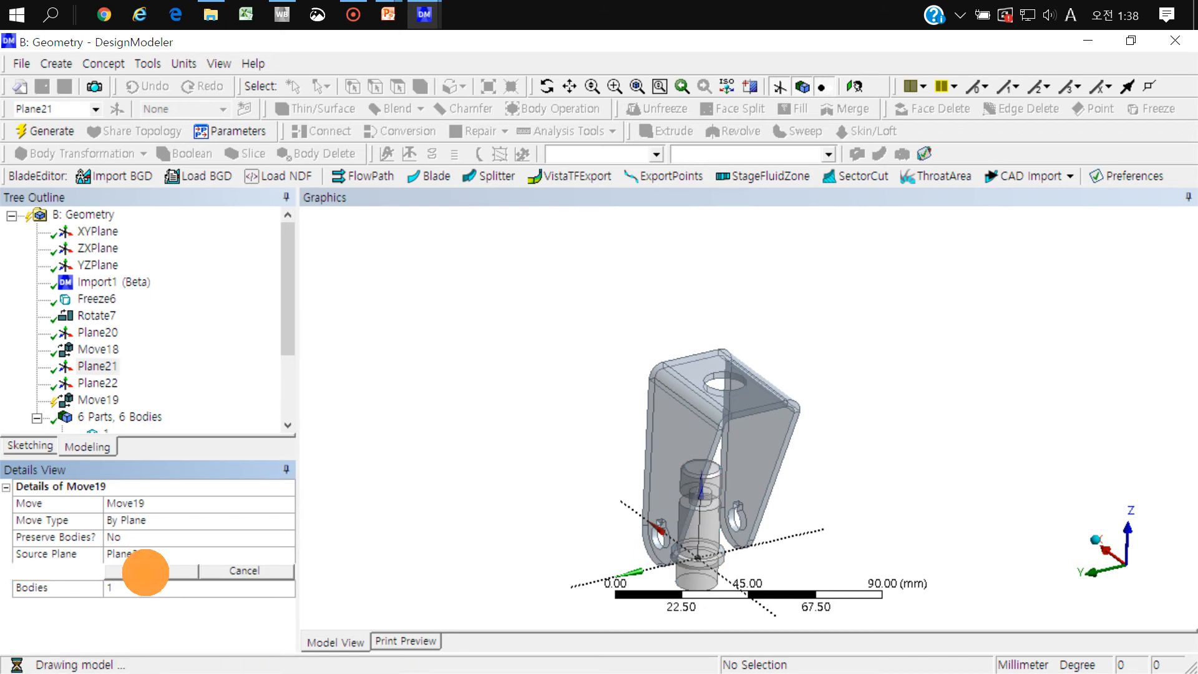
click(88, 383)
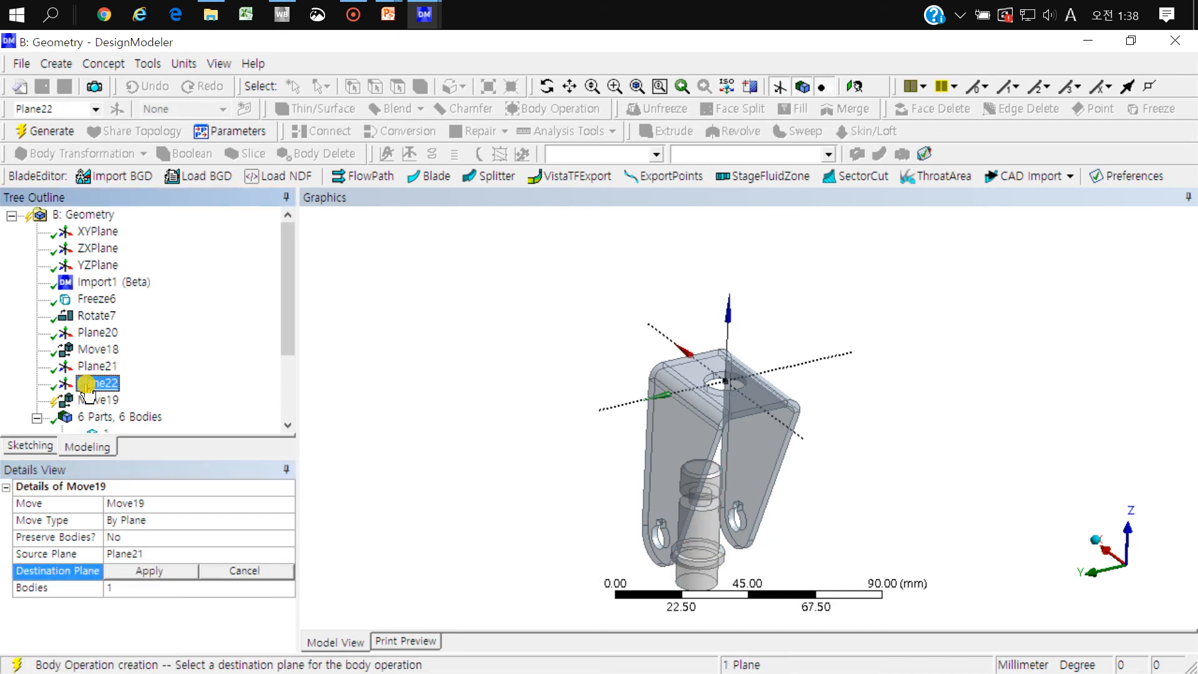
click(150, 571)
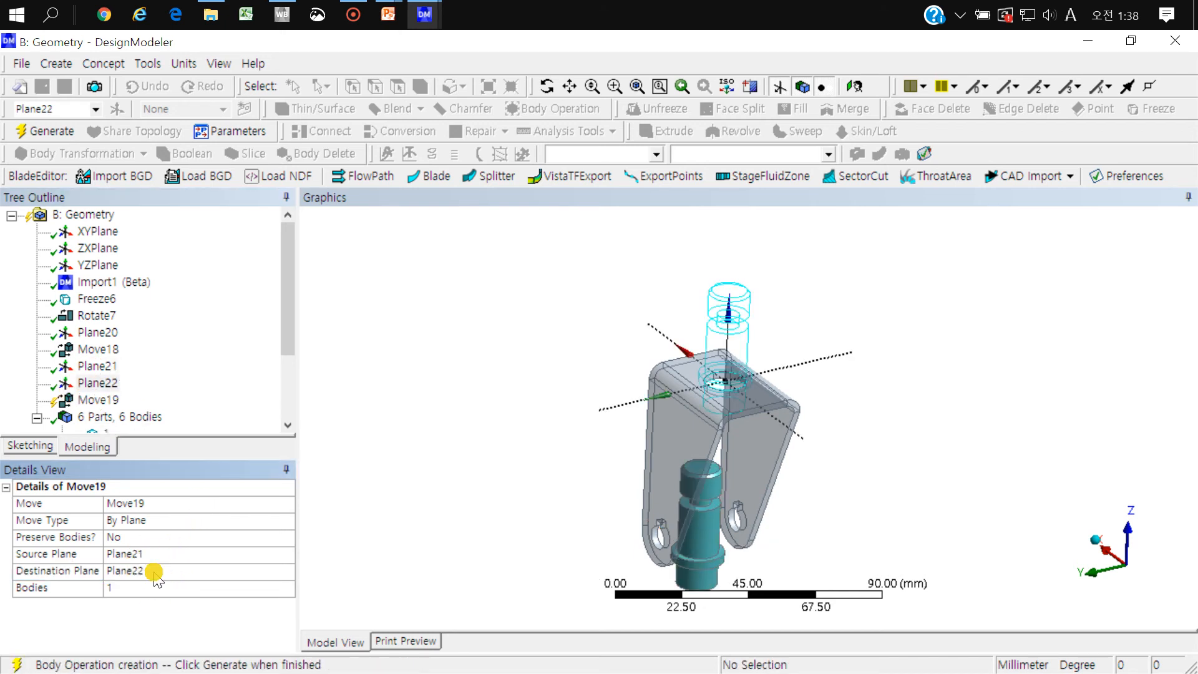
click(624, 351)
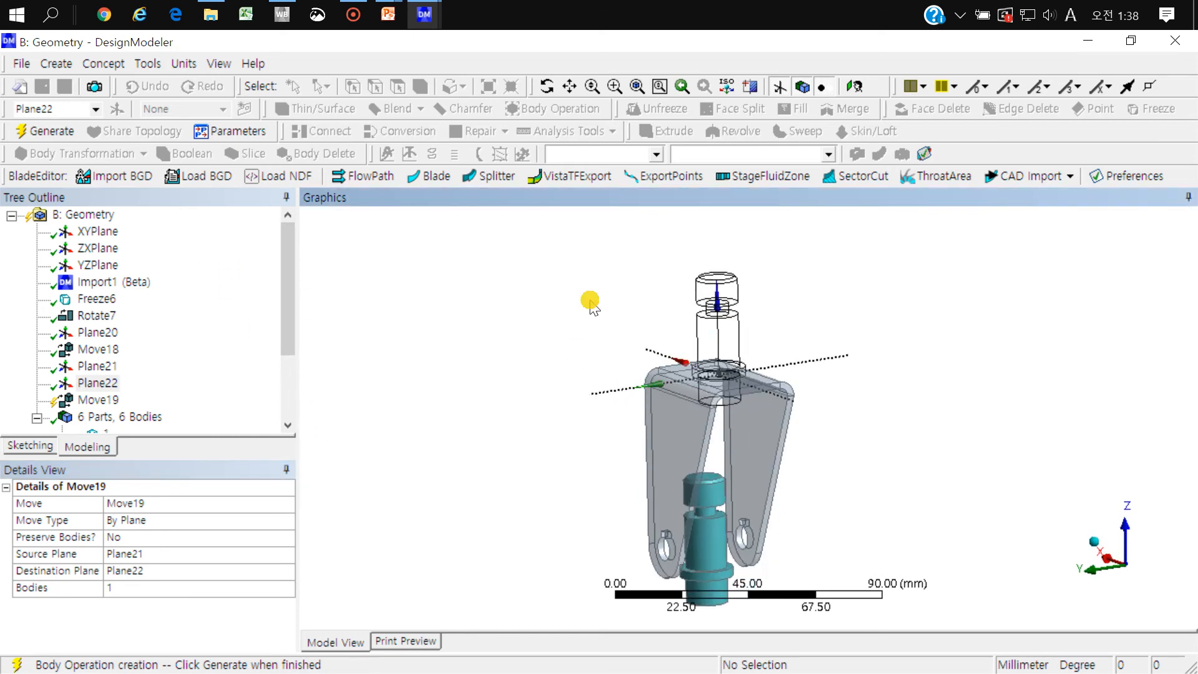
click(37, 132)
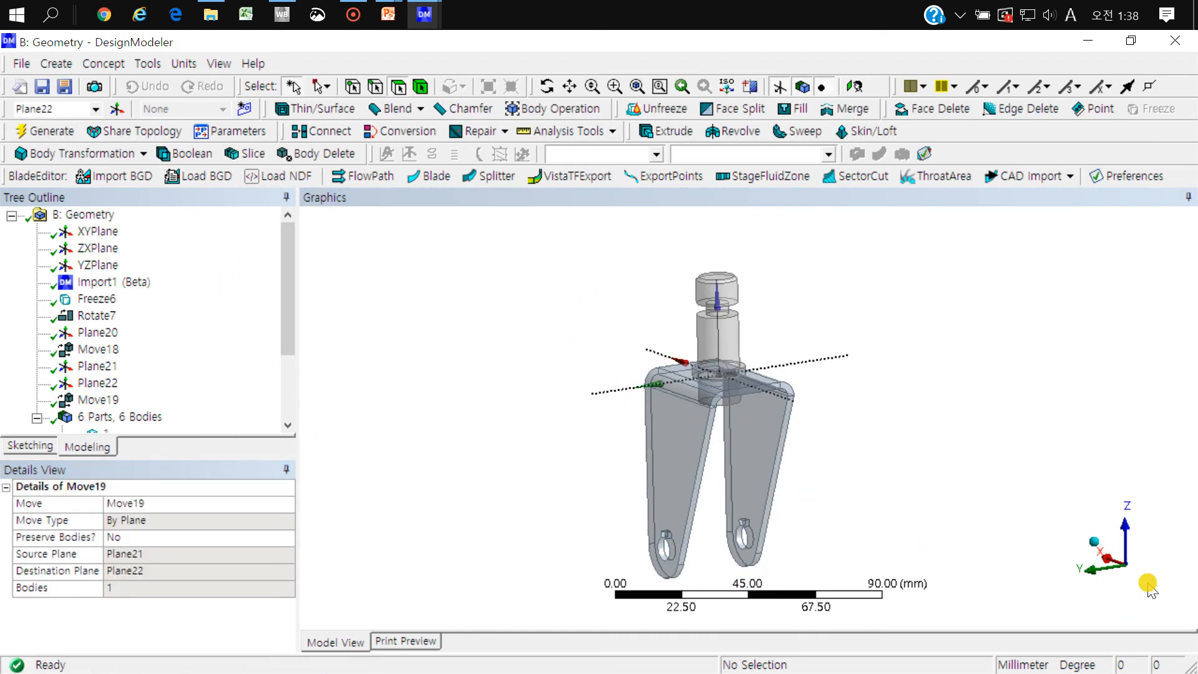
Step: Examine the stepped pin's seating in the bracket's top hole from the side, from above and at oblique angles
click(1090, 577)
right_drag(737, 334, 473, 444)
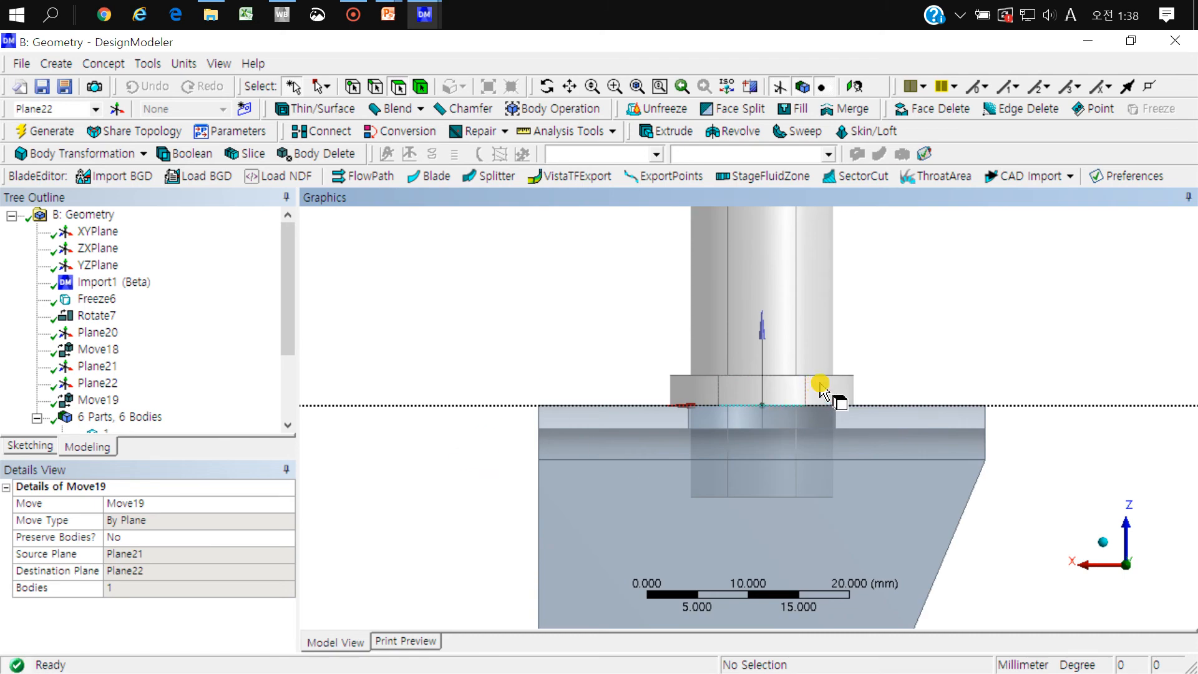
right_drag(858, 371, 621, 459)
scroll(722, 437, down, 3)
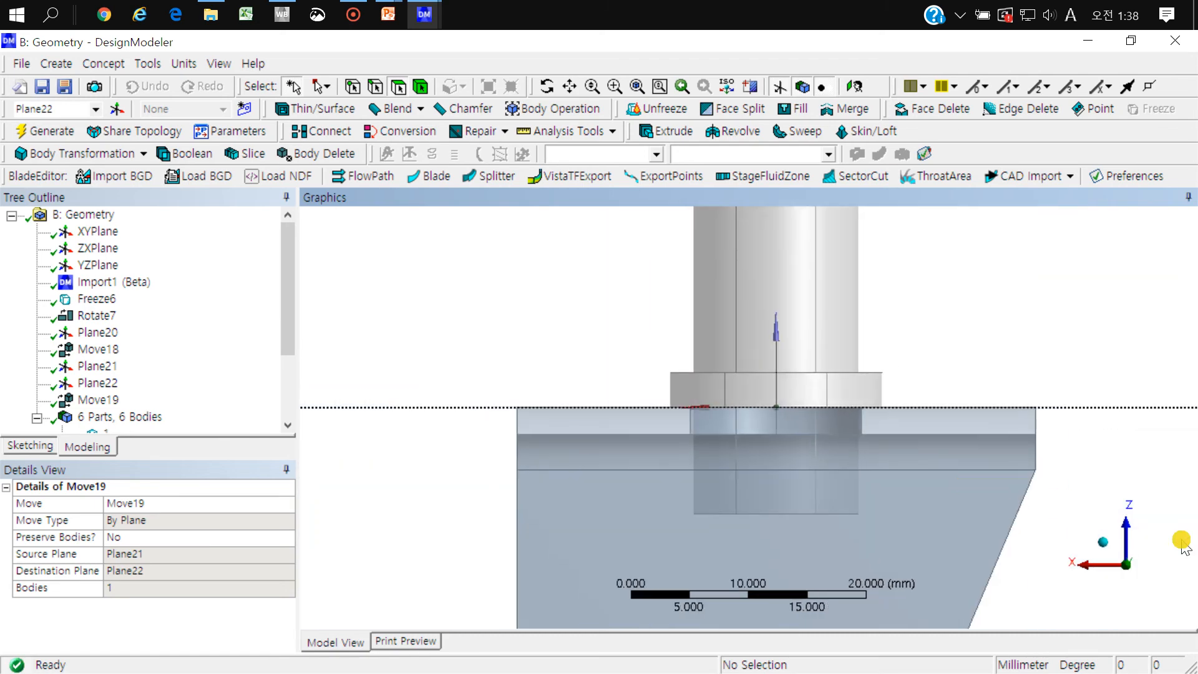
click(1119, 518)
scroll(856, 368, down, 4)
right_drag(844, 307, 687, 405)
middle_drag(675, 399, 645, 324)
scroll(663, 400, down, 4)
scroll(663, 399, down, 4)
ctrl+middle_drag(902, 393, 721, 331)
middle_drag(753, 373, 706, 406)
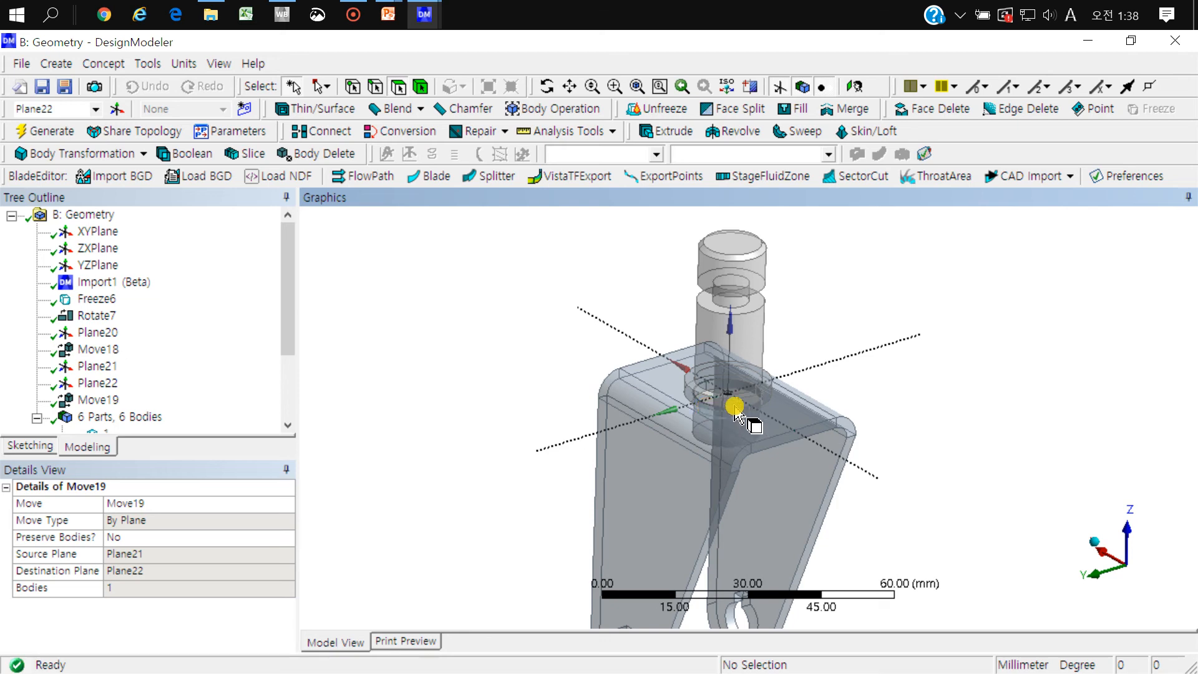
scroll(749, 418, down, 3)
middle_drag(749, 430, 845, 402)
scroll(775, 353, up, 5)
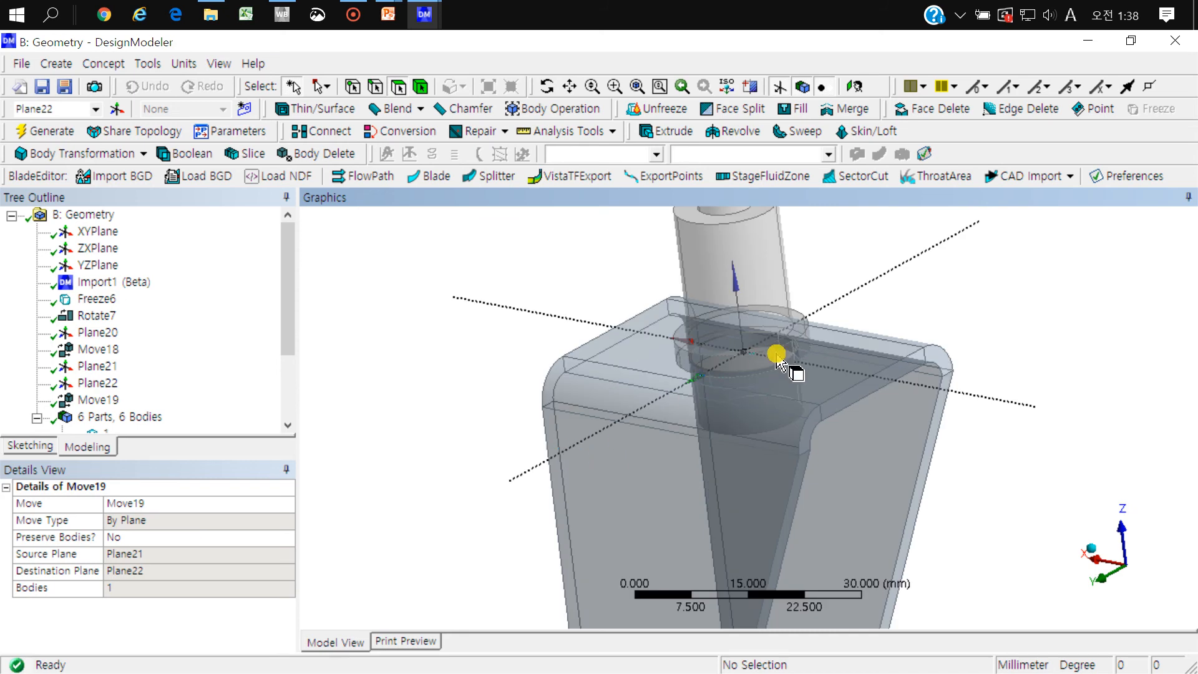
scroll(803, 361, down, 3)
scroll(800, 350, down, 2)
scroll(799, 350, up, 1)
Step: Start a Translate body transformation with the stepped pin as its body, keeping the direction defined by selection
click(106, 150)
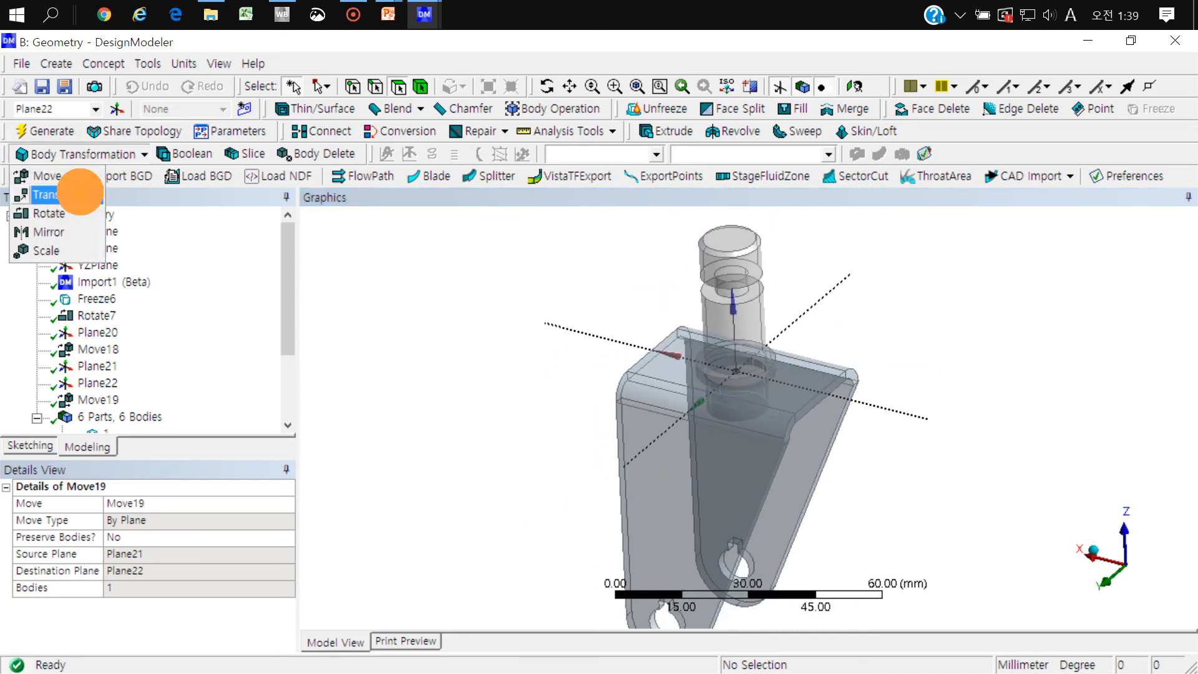
click(80, 195)
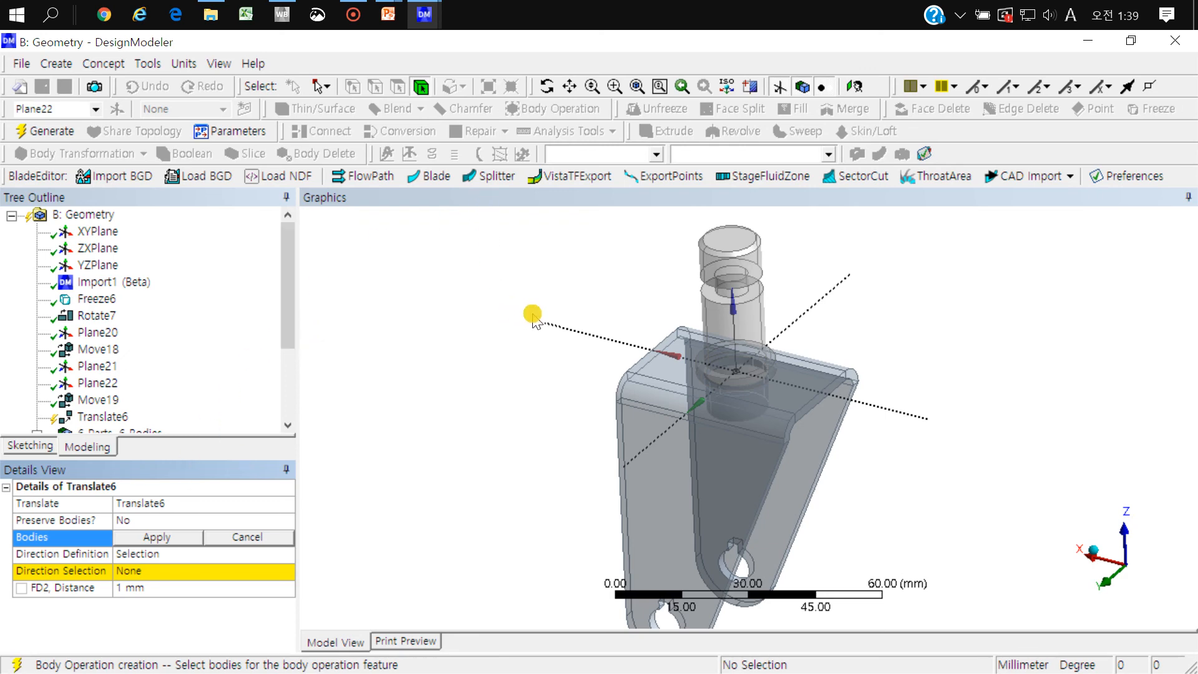
click(742, 265)
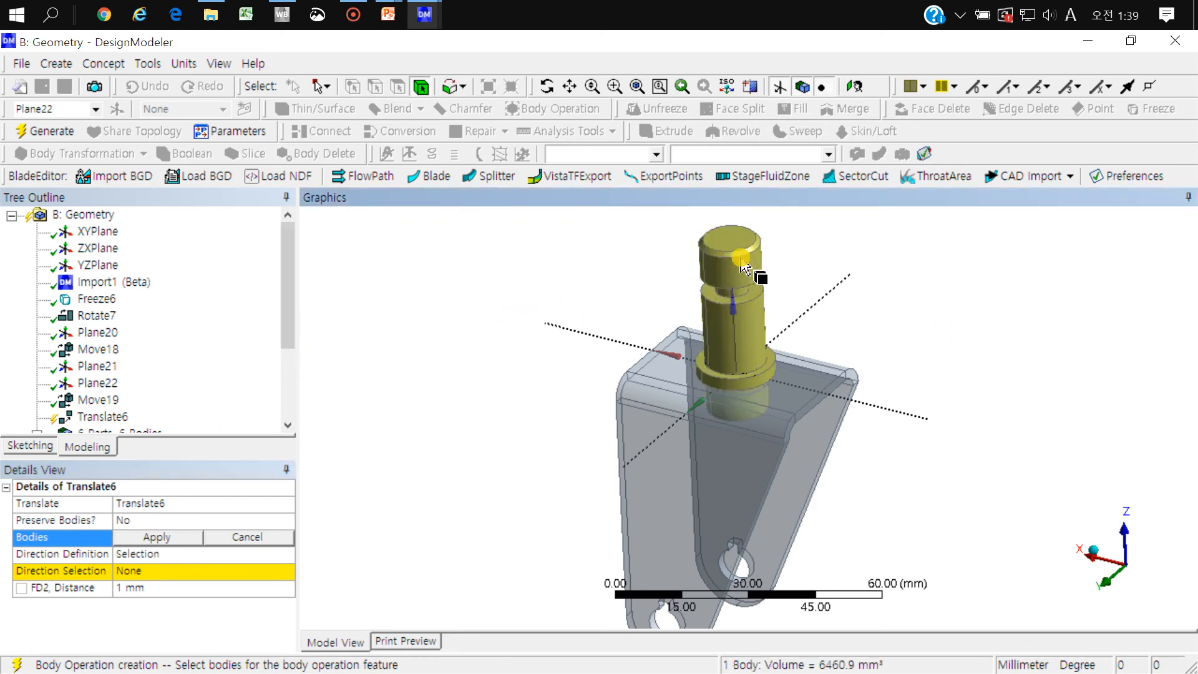
click(156, 538)
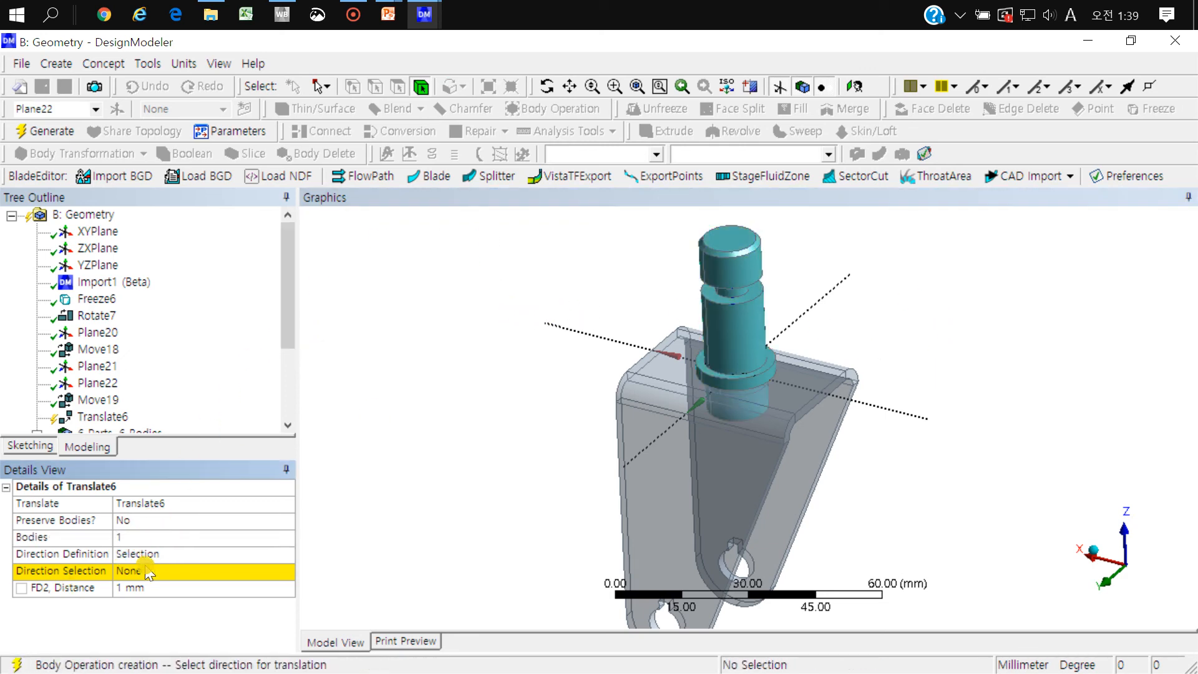
click(287, 553)
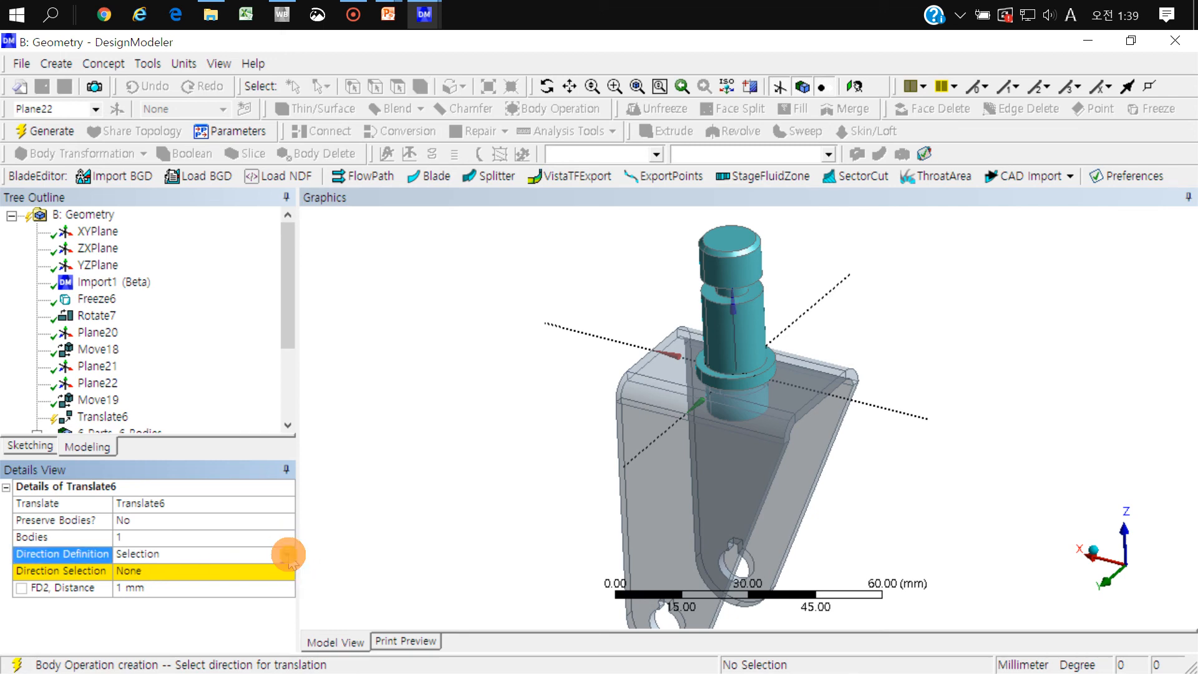
click(289, 554)
click(328, 551)
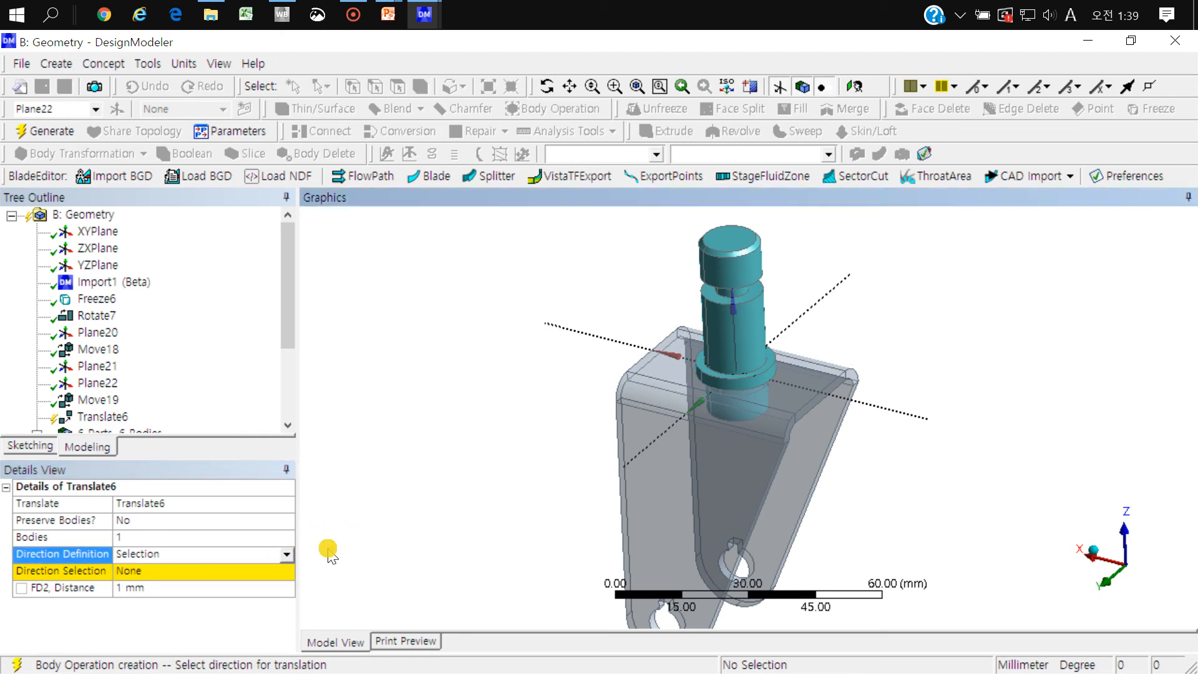
Step: Translate the stepped pin 1 mm along the normal of the bracket's top face, generate it and check the offset from the side
click(148, 572)
click(399, 87)
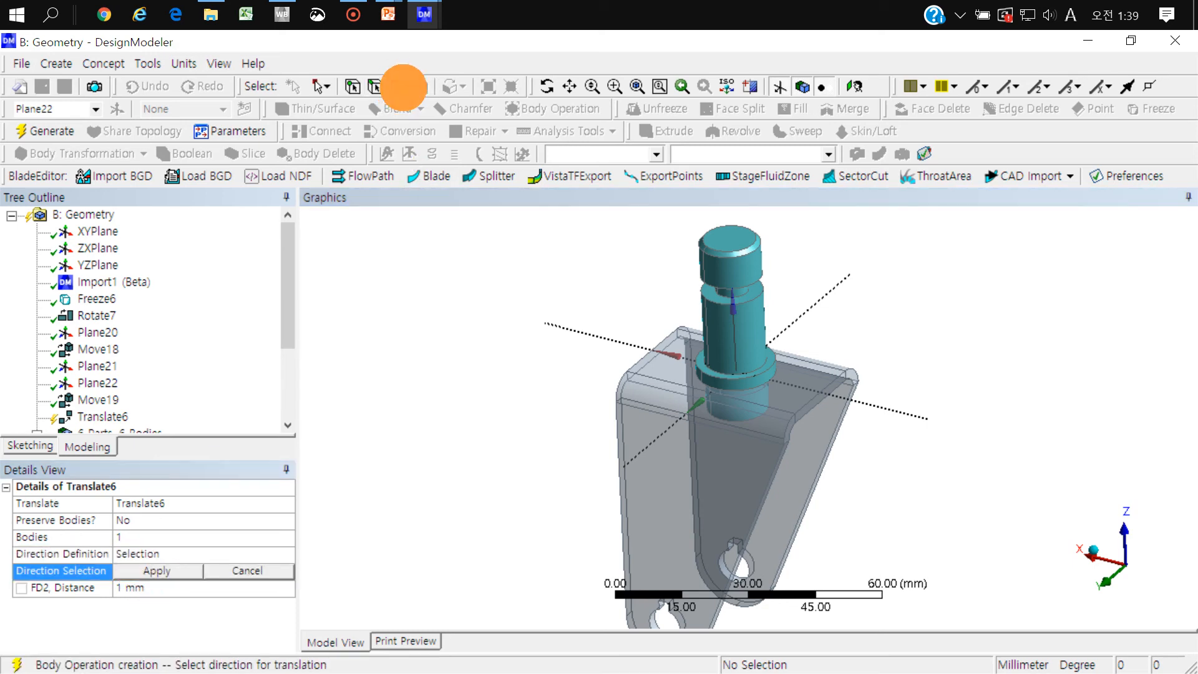
click(812, 378)
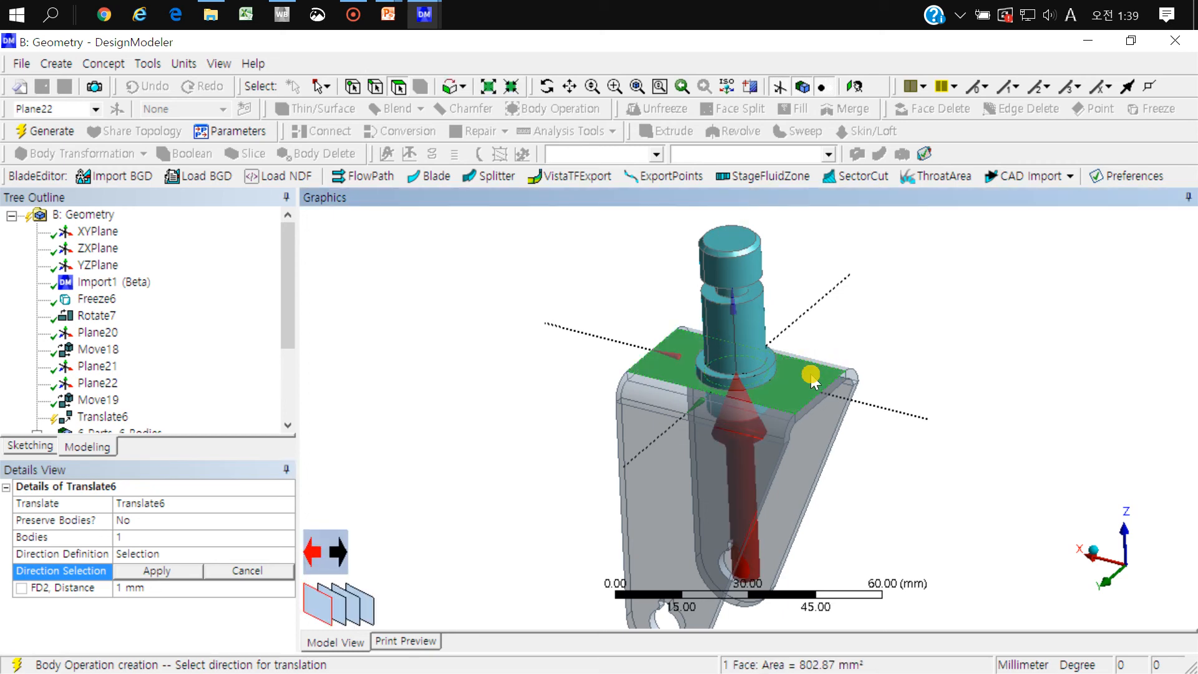
ctrl+middle_drag(810, 376, 749, 427)
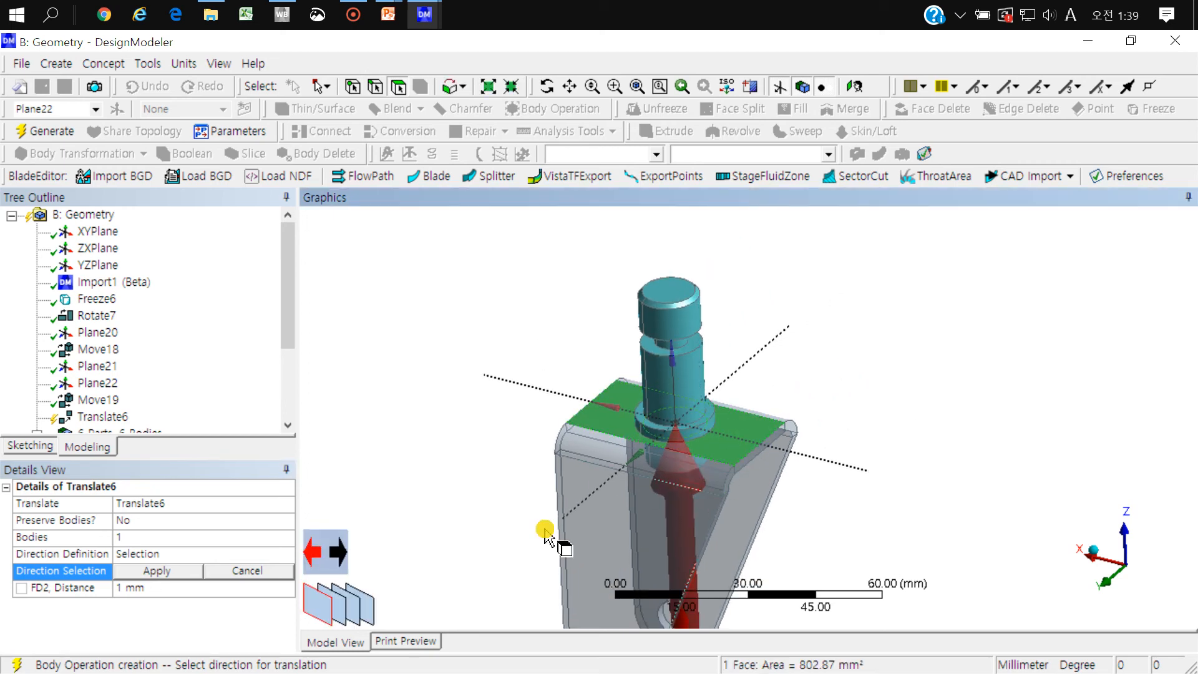
click(157, 571)
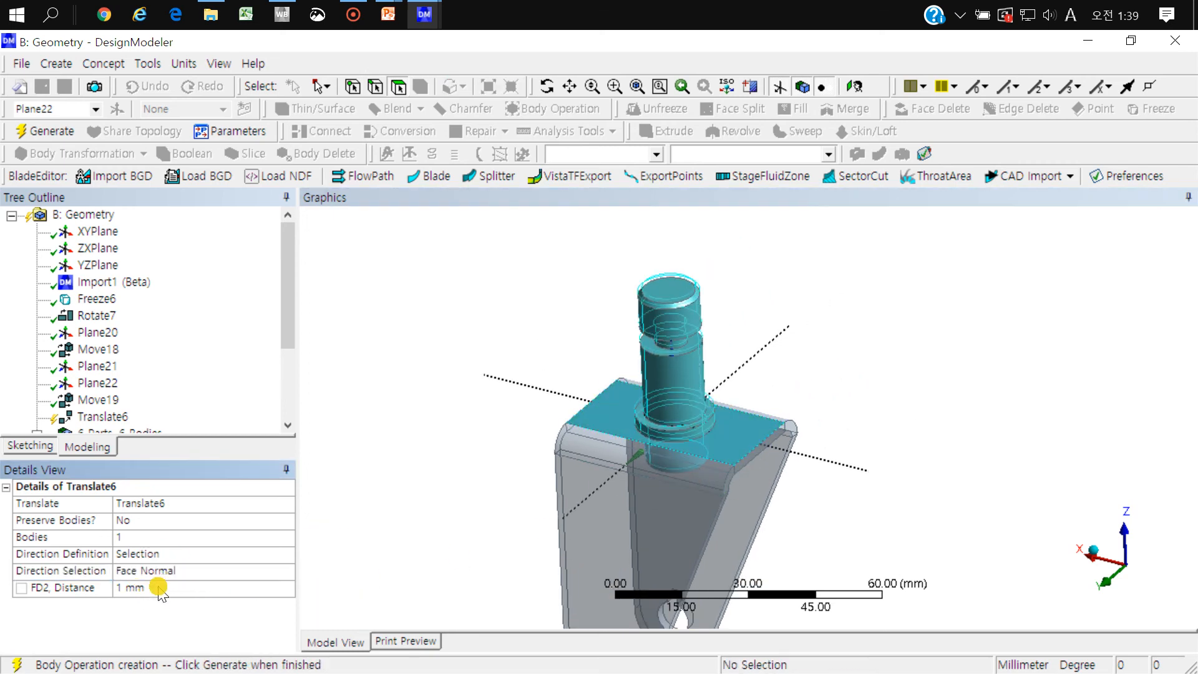
click(160, 588)
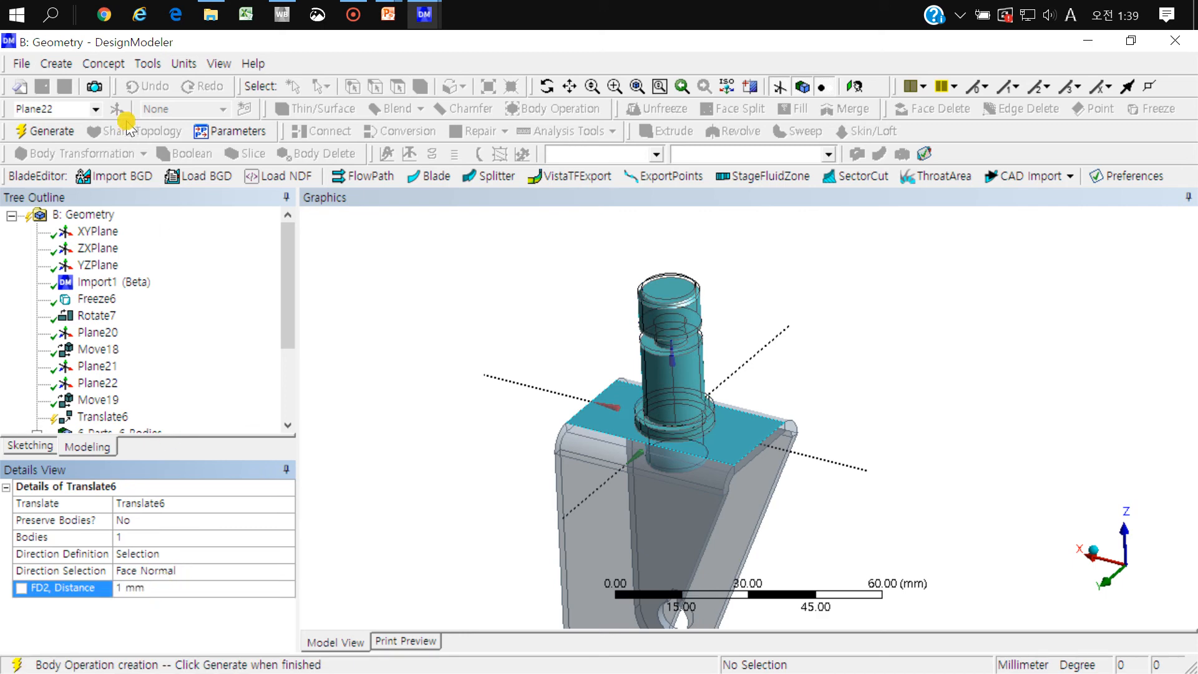
click(39, 130)
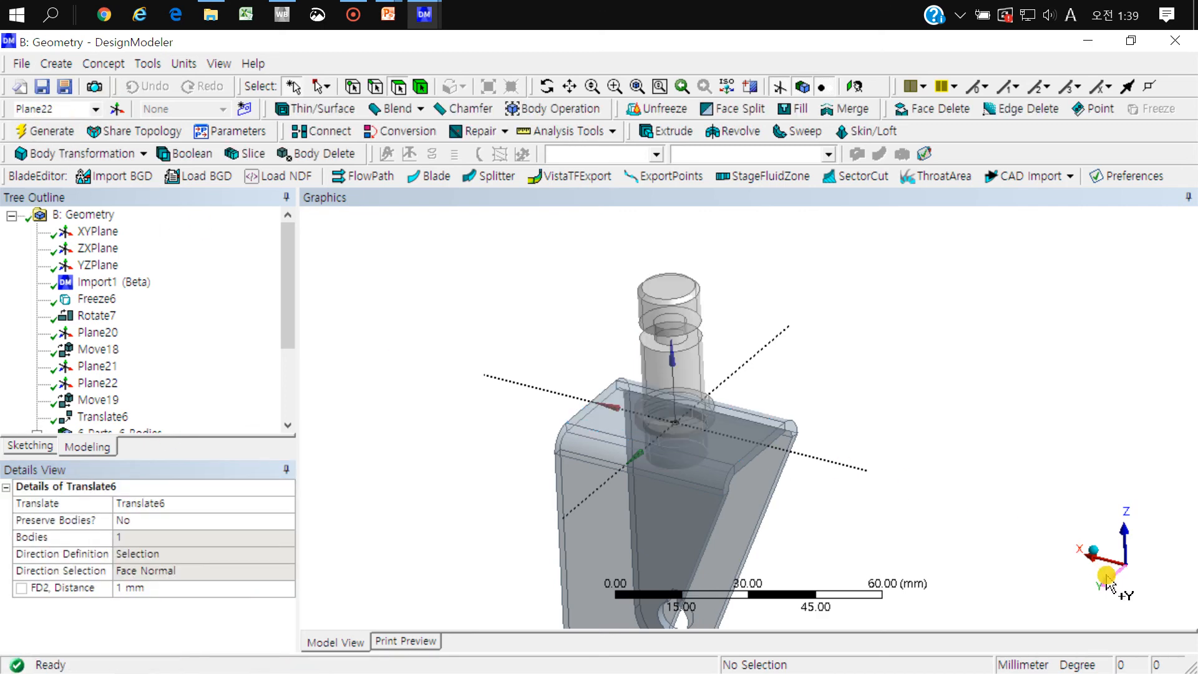
click(1107, 584)
scroll(674, 441, up, 5)
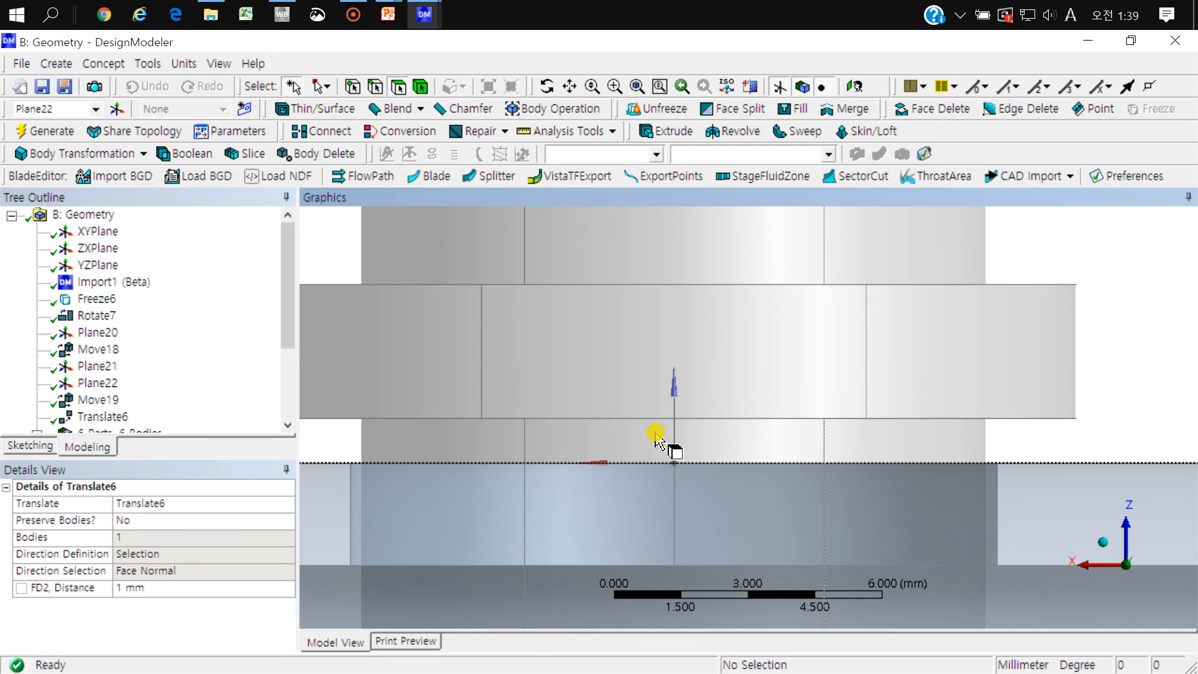
scroll(655, 440, down, 2)
mouse_move(711, 342)
middle_down()
mouse_move(770, 343)
mouse_move(725, 348)
mouse_move(850, 267)
mouse_move(594, 406)
mouse_move(621, 378)
mouse_move(562, 422)
middle_up()
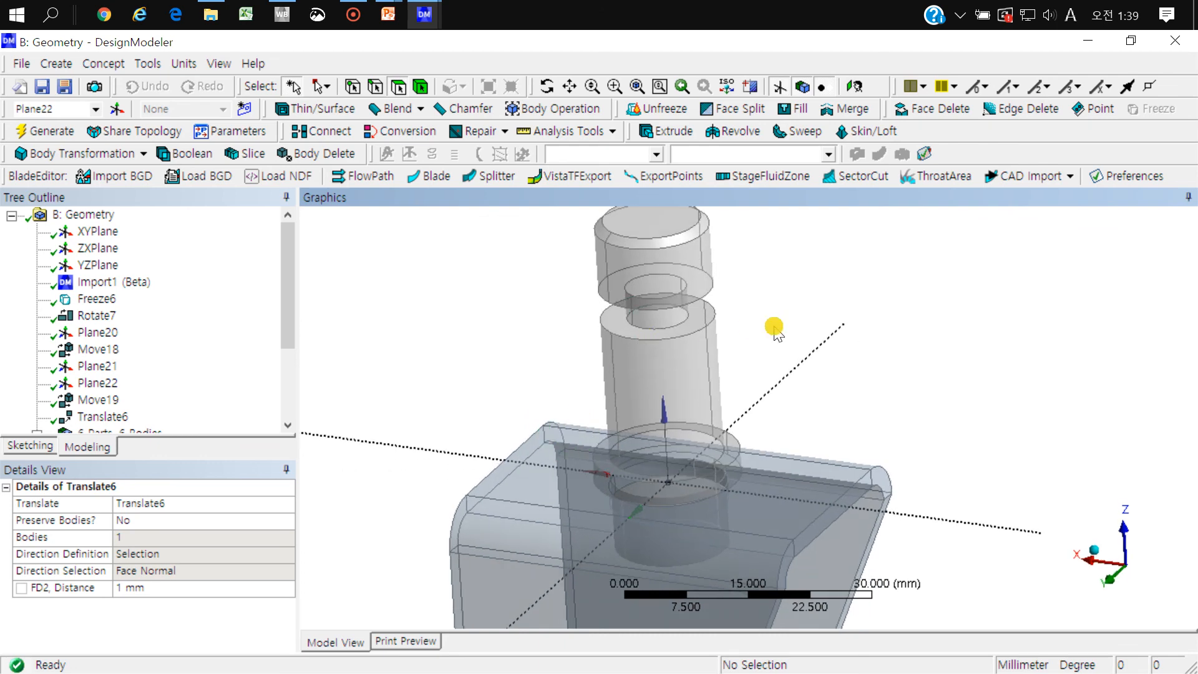
Step: Start another Translate transformation for the stepped pin and define its direction by Coordinates
click(122, 151)
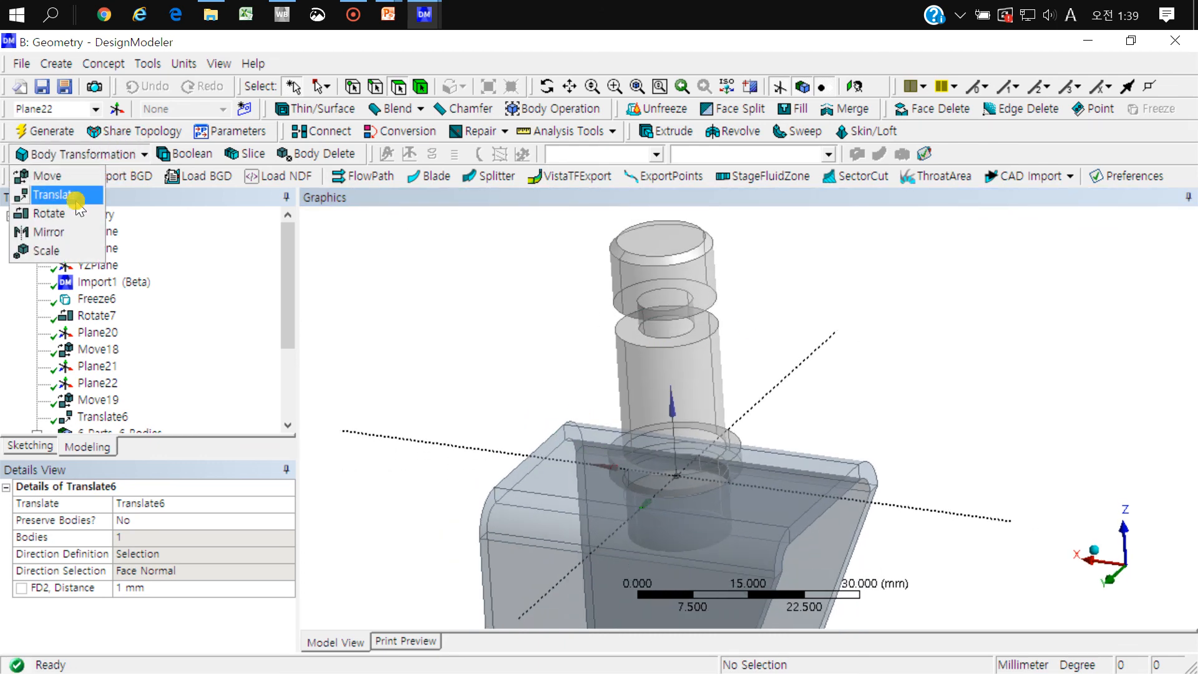
click(76, 199)
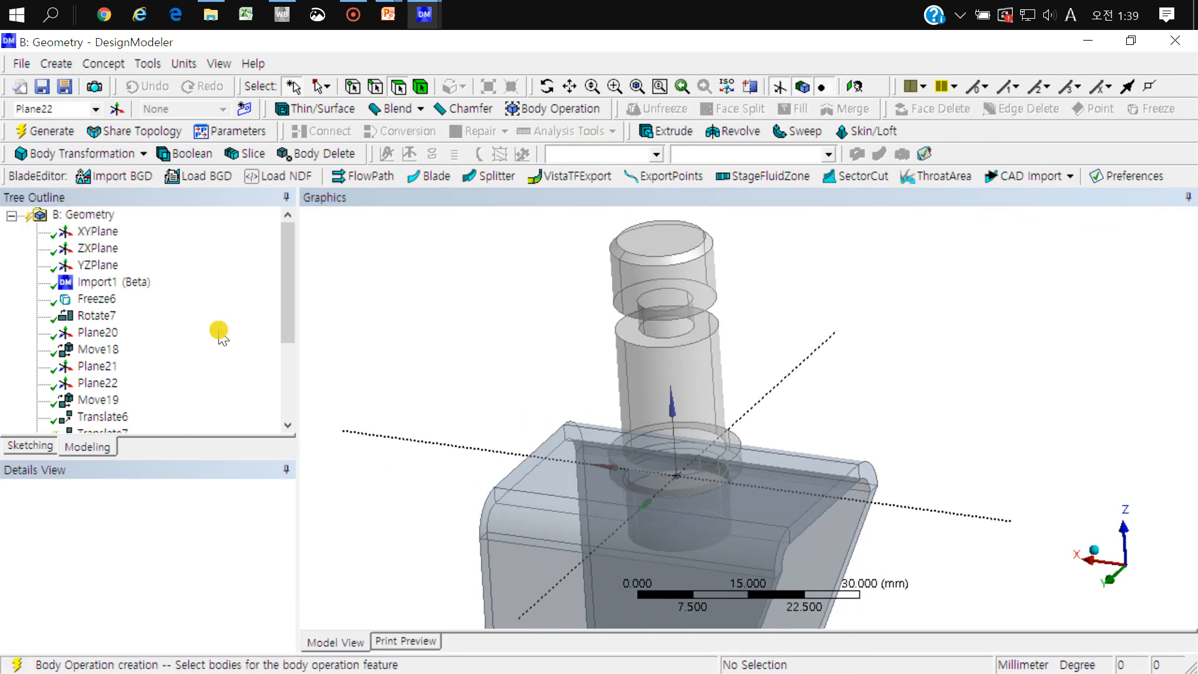
click(667, 370)
click(158, 536)
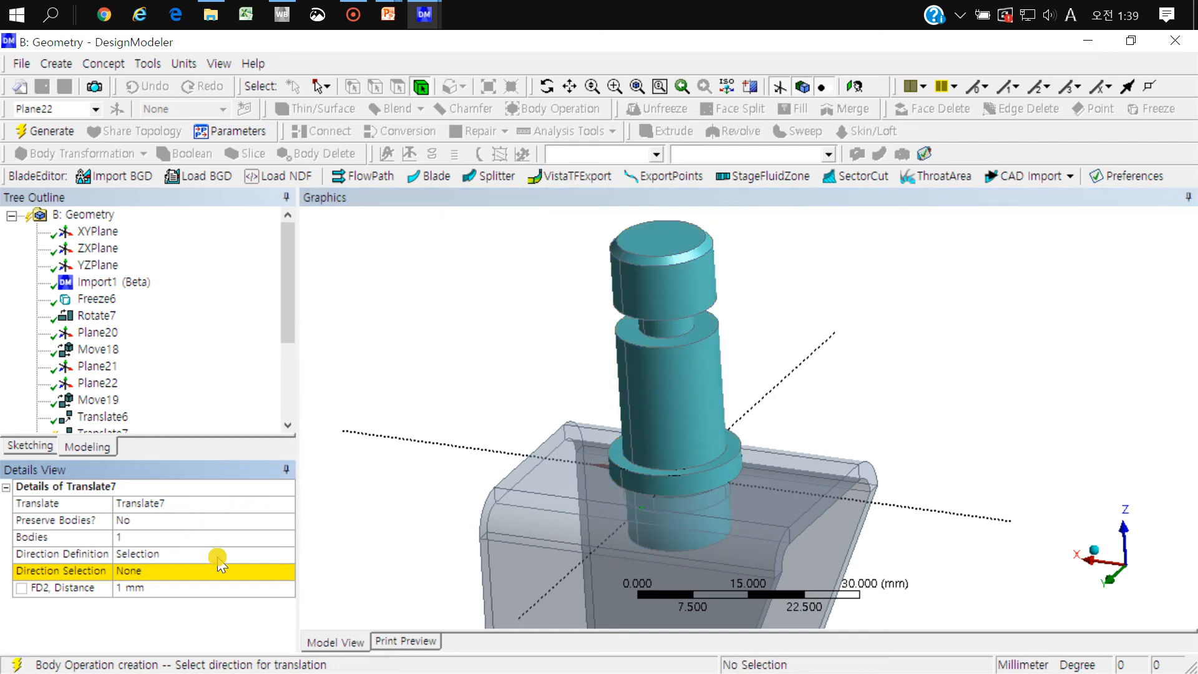
click(284, 554)
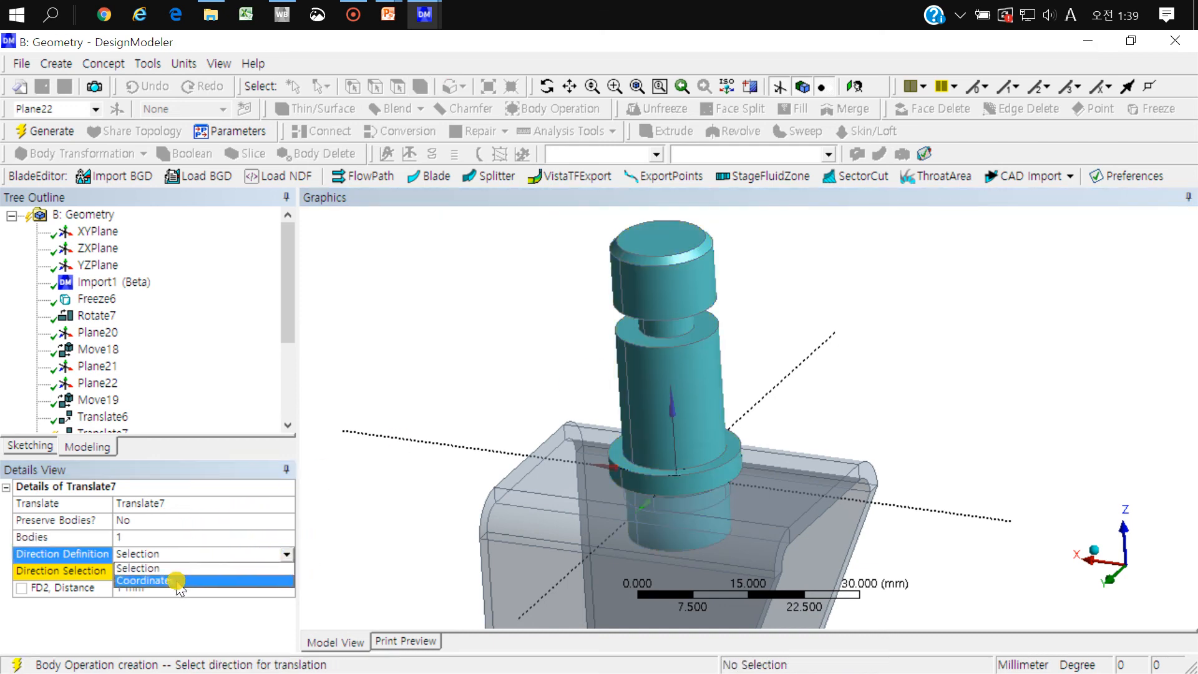
click(177, 581)
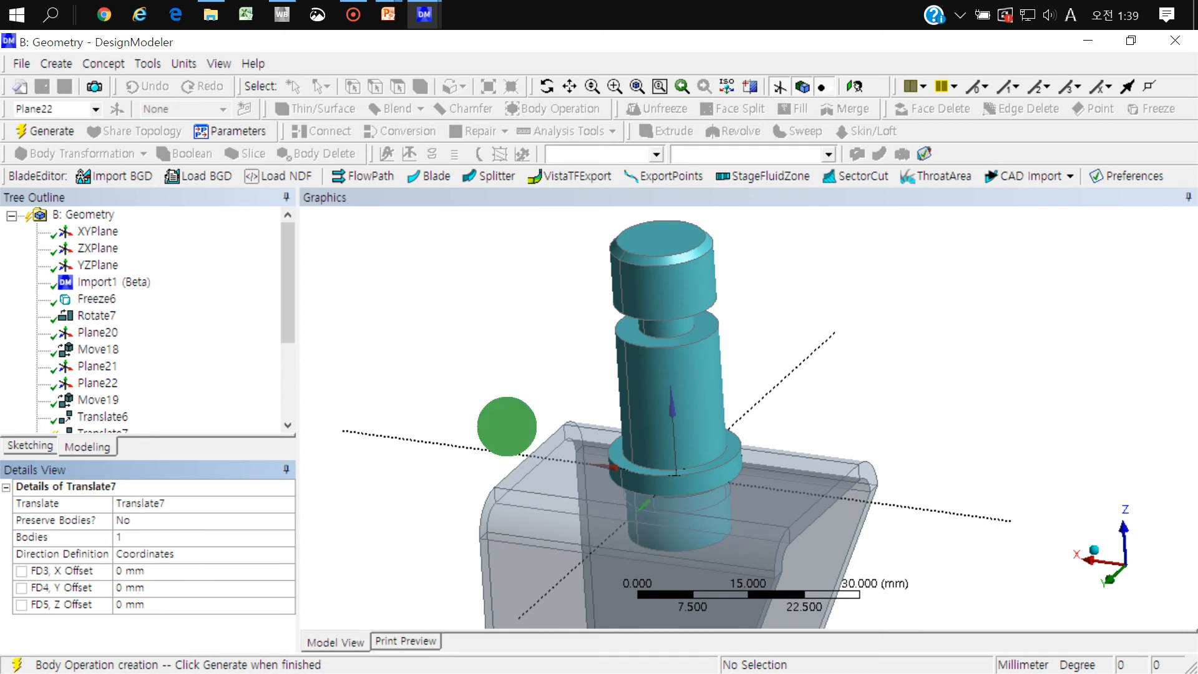
Step: Set the Z offset of the pin's translation to -1 mm and generate it
scroll(508, 423, down, 2)
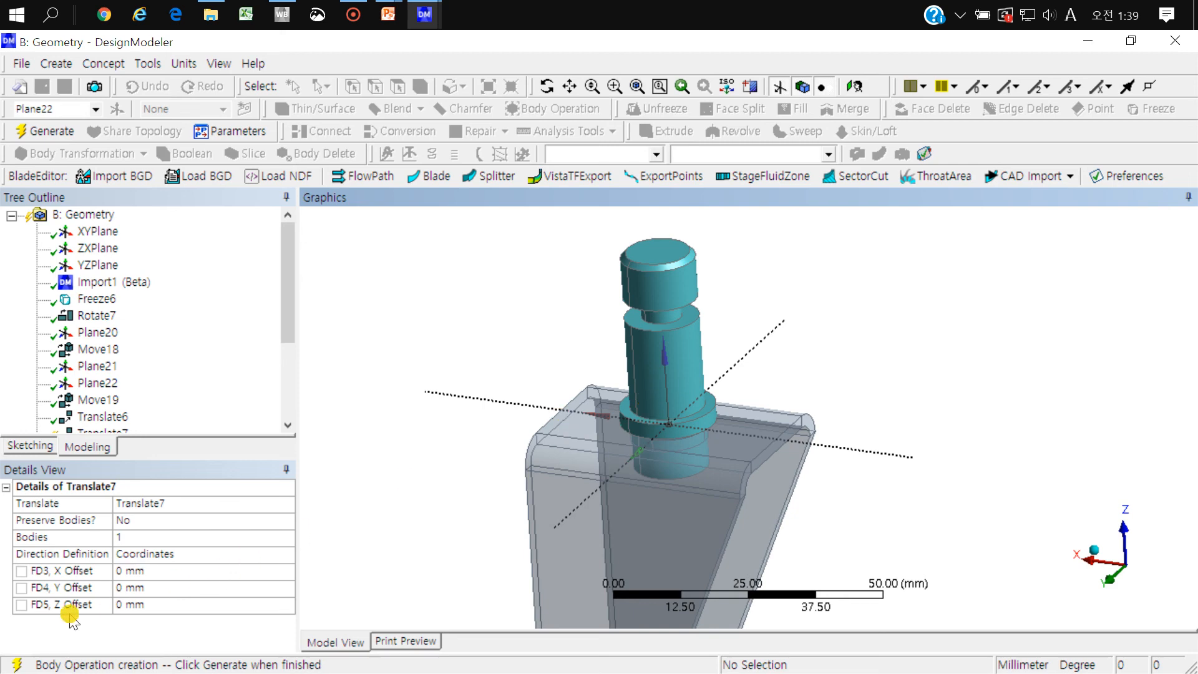
click(123, 605)
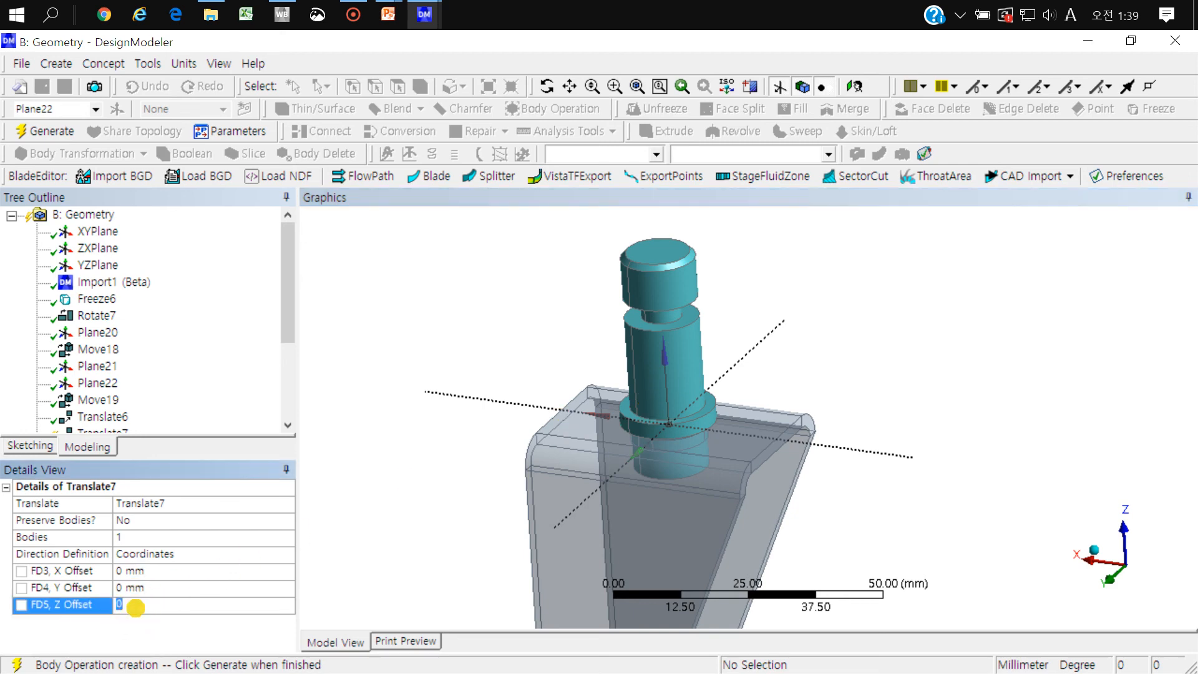
key(Return)
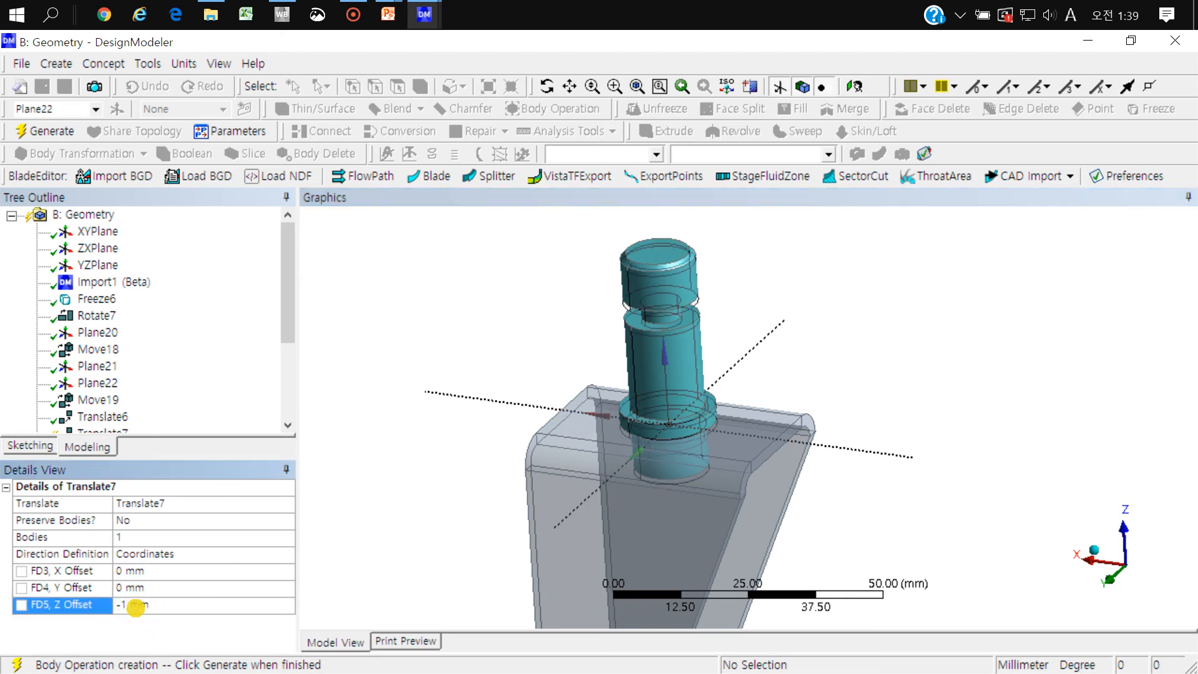
click(89, 136)
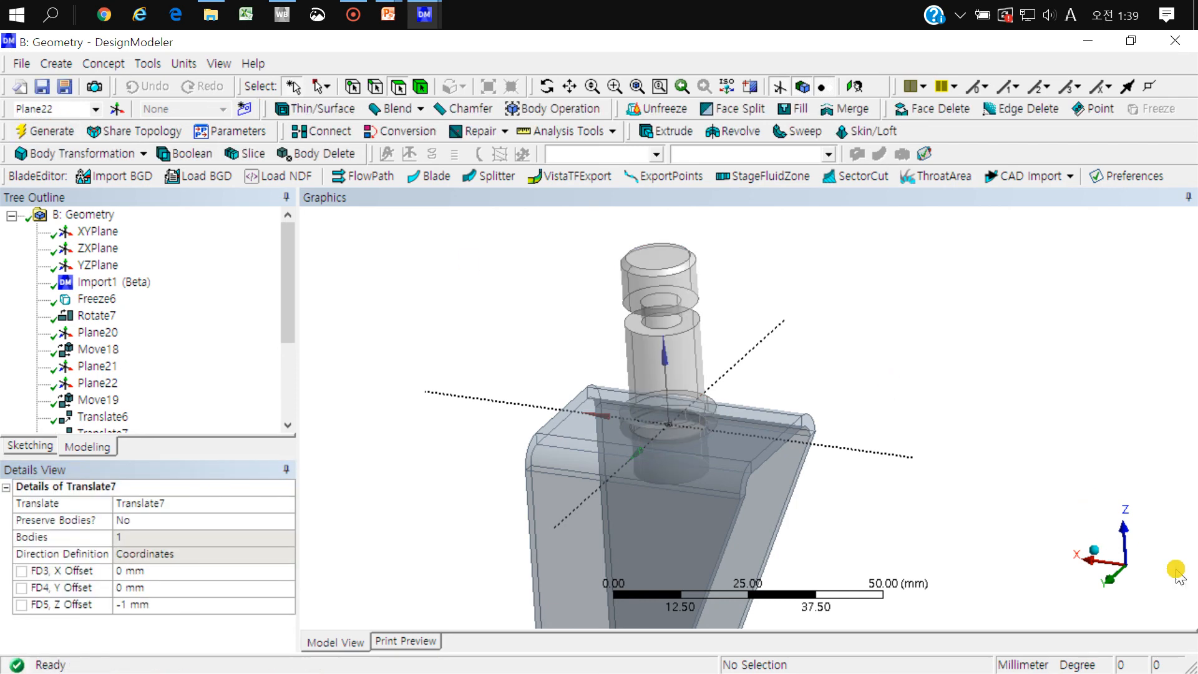
Step: Examine the pin collar's contact with the bracket's top face from the side and at an oblique angle
click(1112, 574)
right_drag(661, 475, 519, 517)
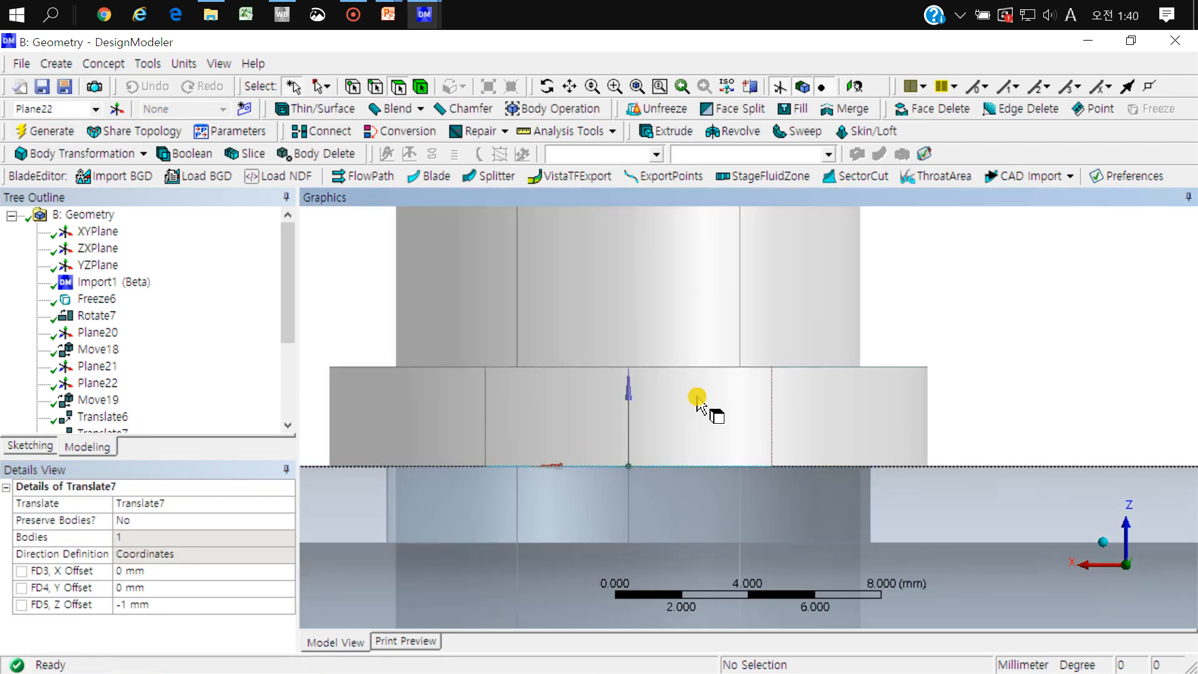
scroll(699, 400, down, 10)
middle_drag(740, 385, 605, 419)
scroll(761, 406, down, 4)
right_drag(916, 389, 768, 524)
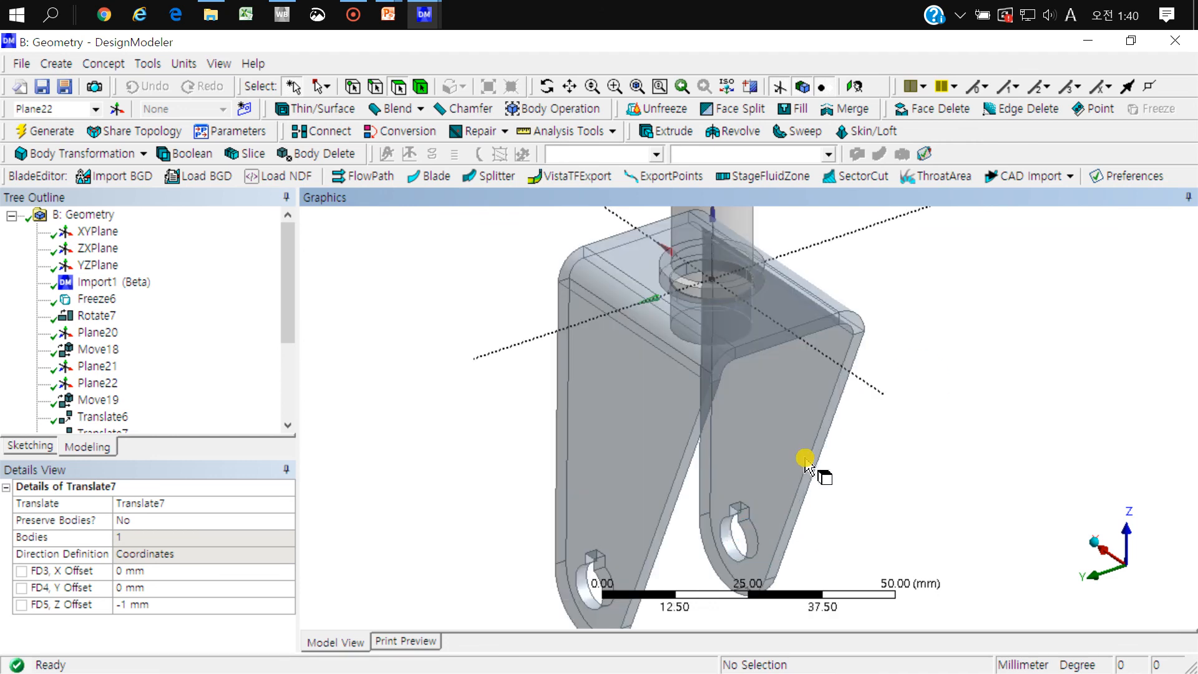
scroll(805, 460, down, 7)
click(102, 155)
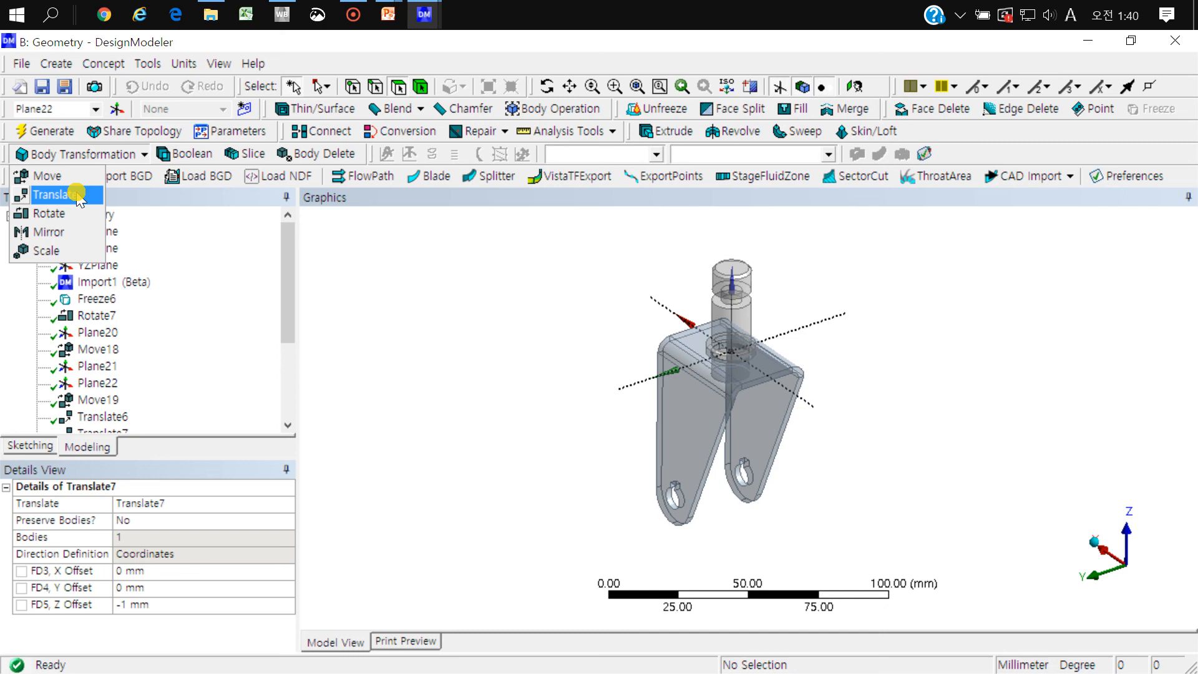
click(525, 369)
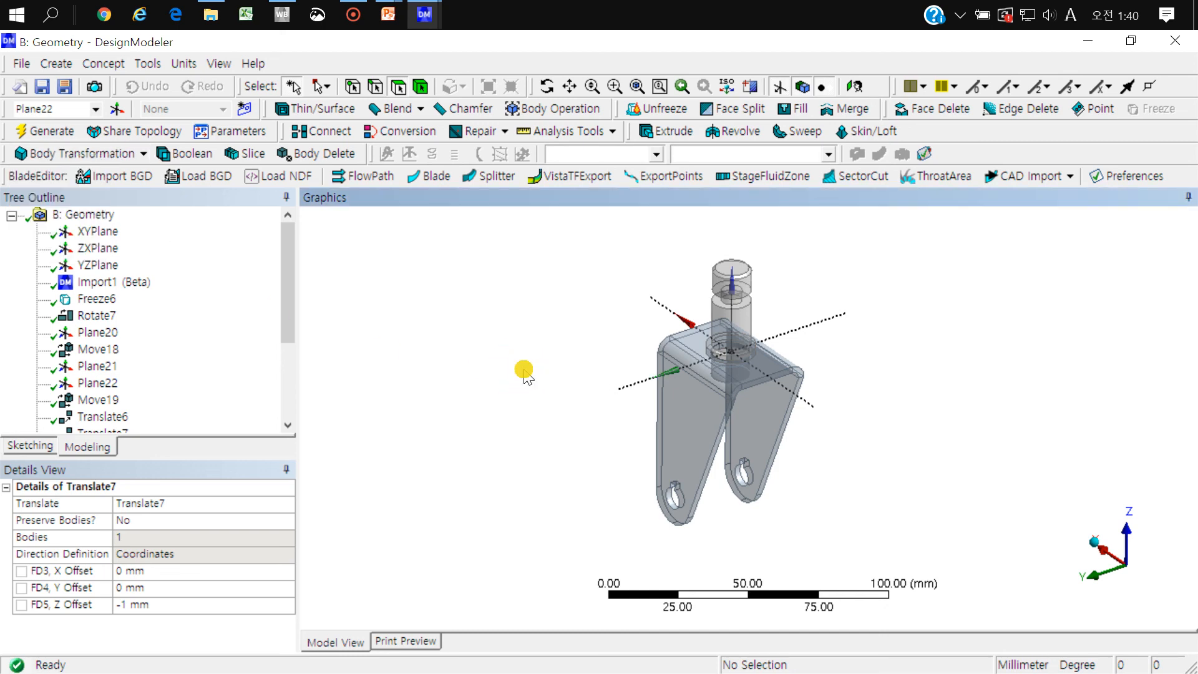
click(525, 369)
click(103, 160)
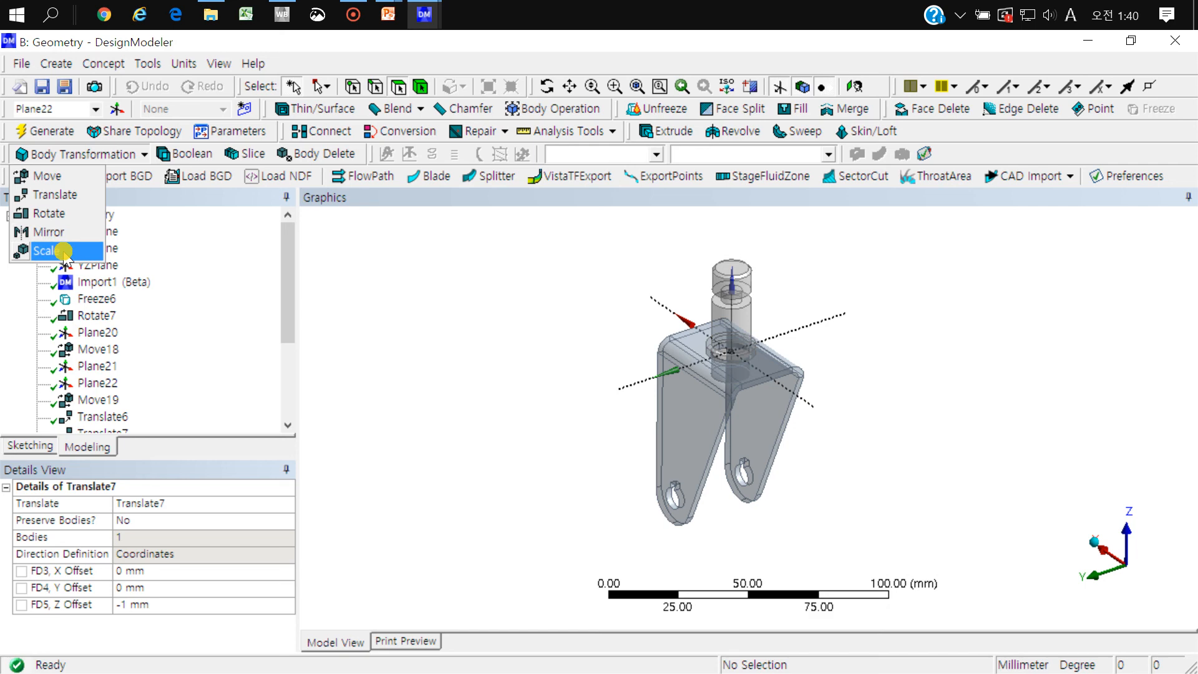
click(417, 348)
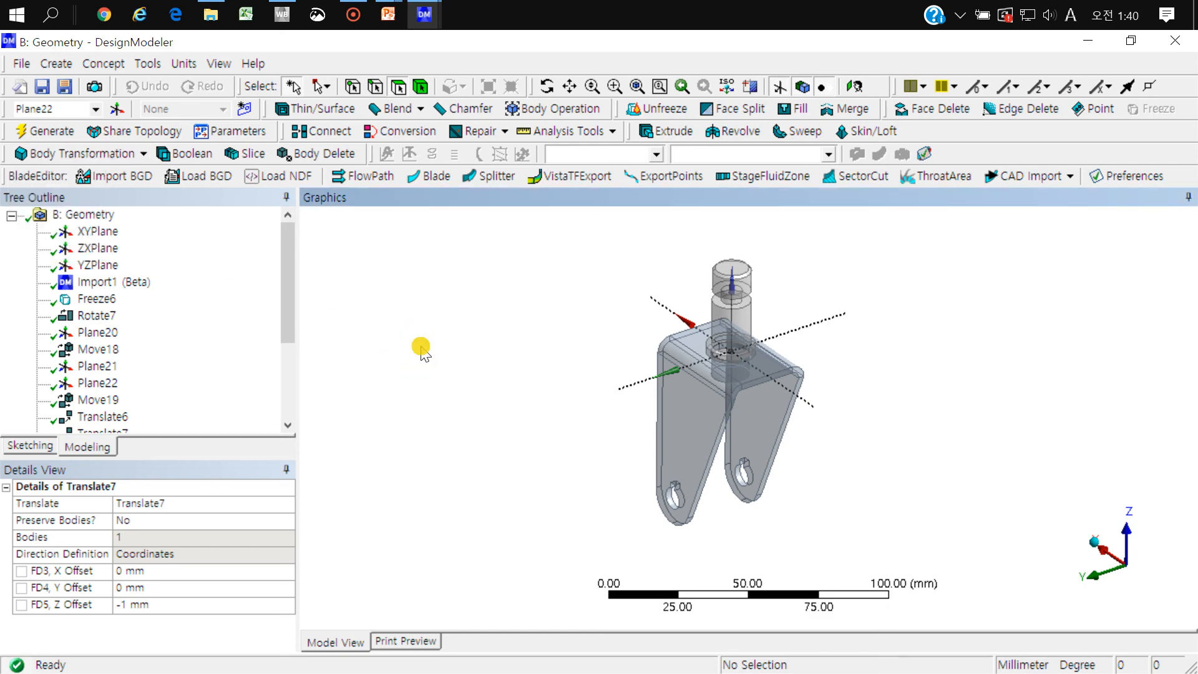
Step: Show all hidden bodies and view the complete caster assembly from the opposite side
right_click(461, 350)
click(520, 611)
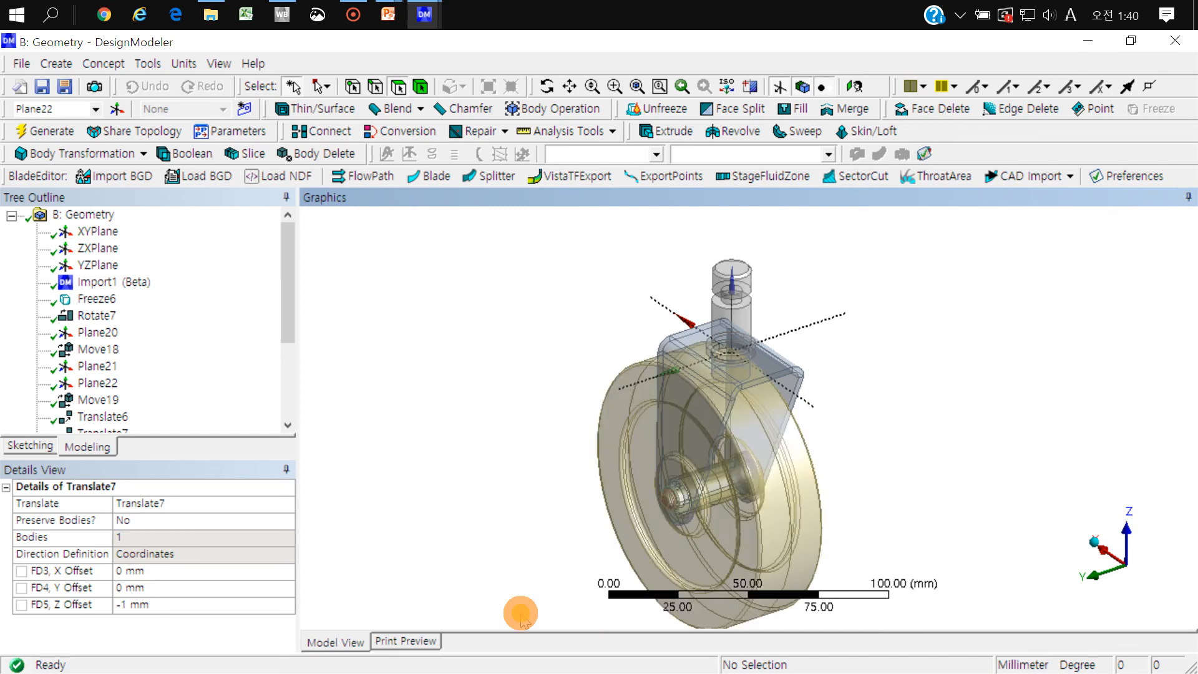
middle_drag(575, 318, 753, 309)
middle_drag(661, 324, 827, 321)
scroll(877, 331, down, 1)
scroll(827, 321, up, 2)
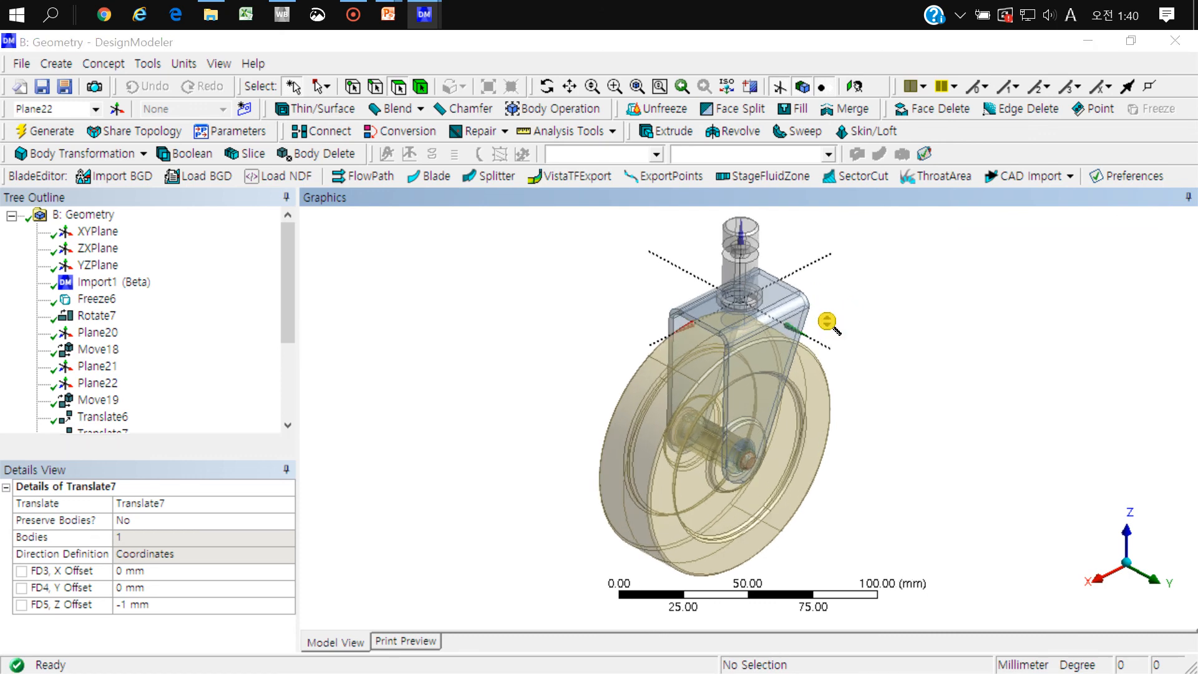
Step: Switch to the running PowerPoint slide show and advance to the closing summary slide
key(super+Tab)
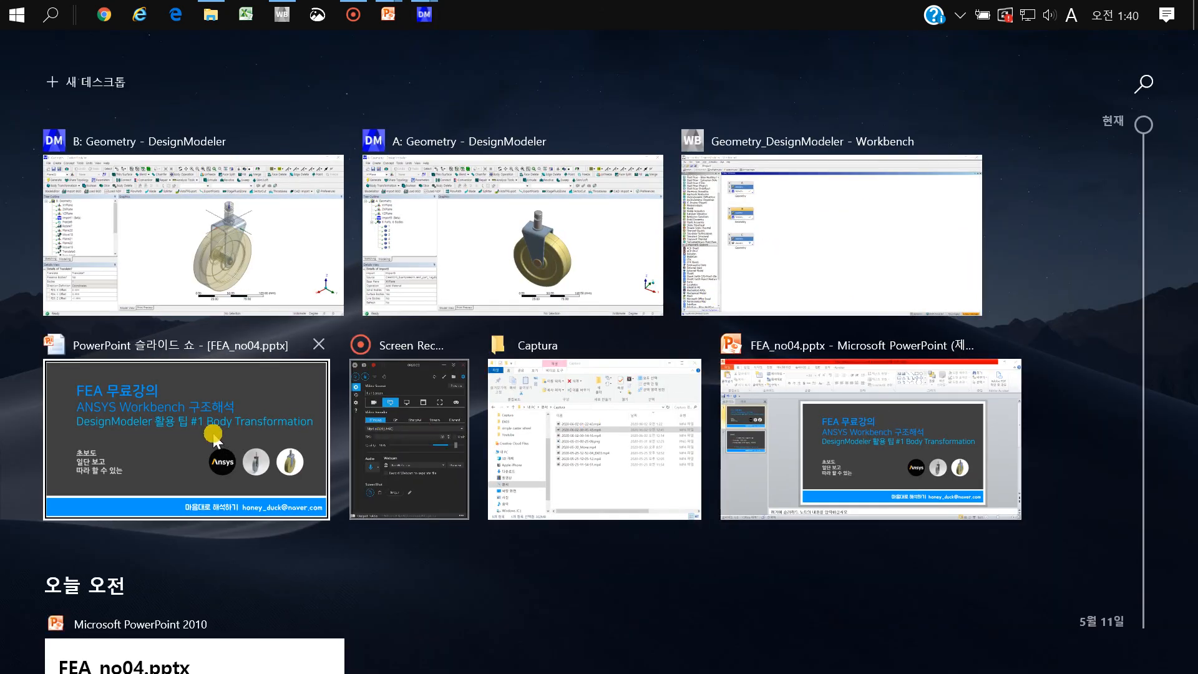
click(259, 382)
click(394, 377)
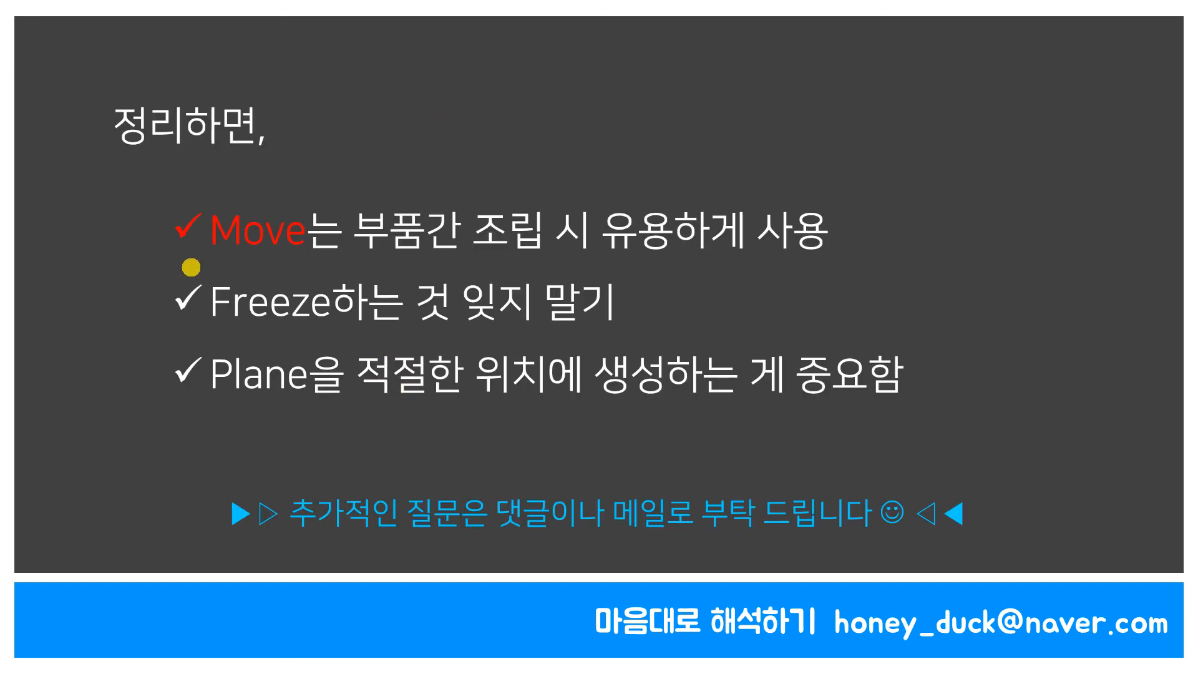